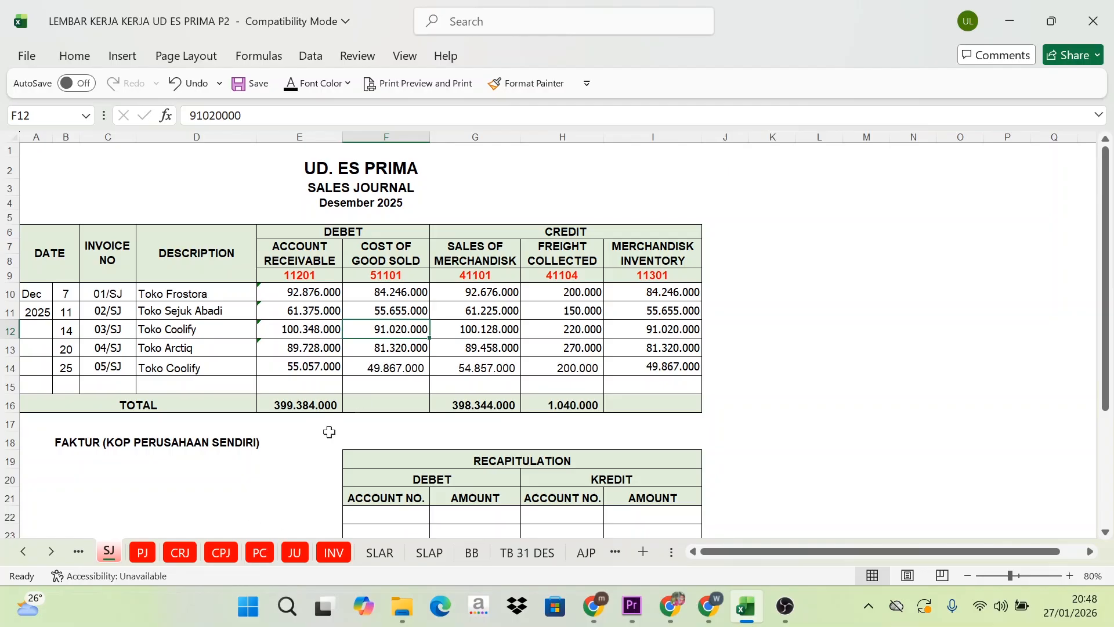
Review the sales journal SJ together with the receivable and payable subsidiary ledgers SLAR and SLAP
{"action": "left_click", "coordinate": [400, 277]}
{"action": "left_click", "coordinate": [212, 259]}
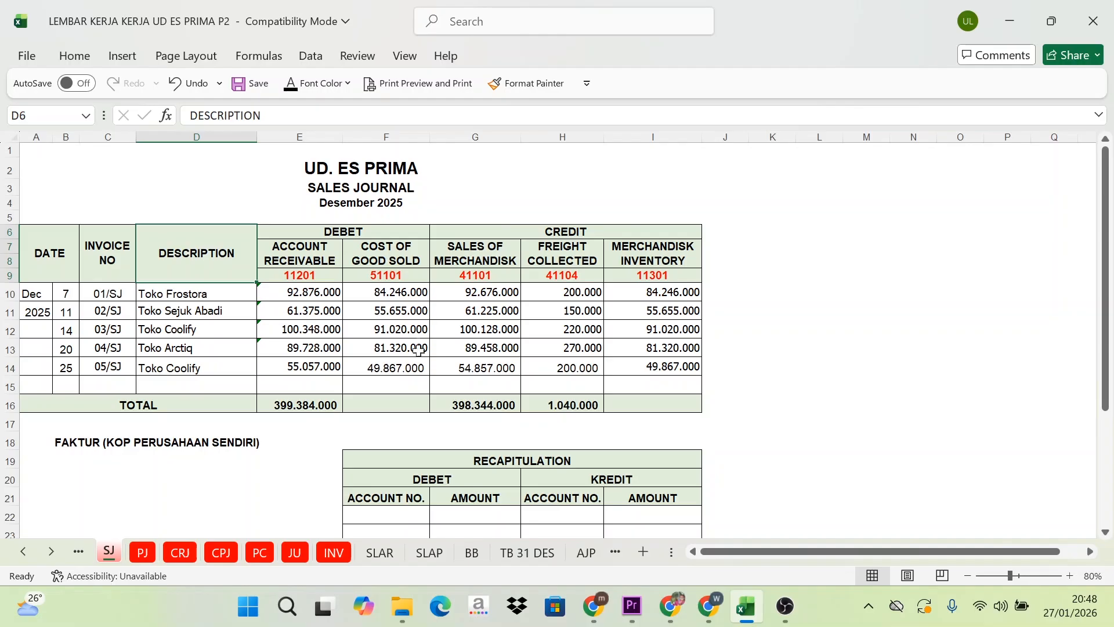
{"action": "left_click", "coordinate": [417, 368]}
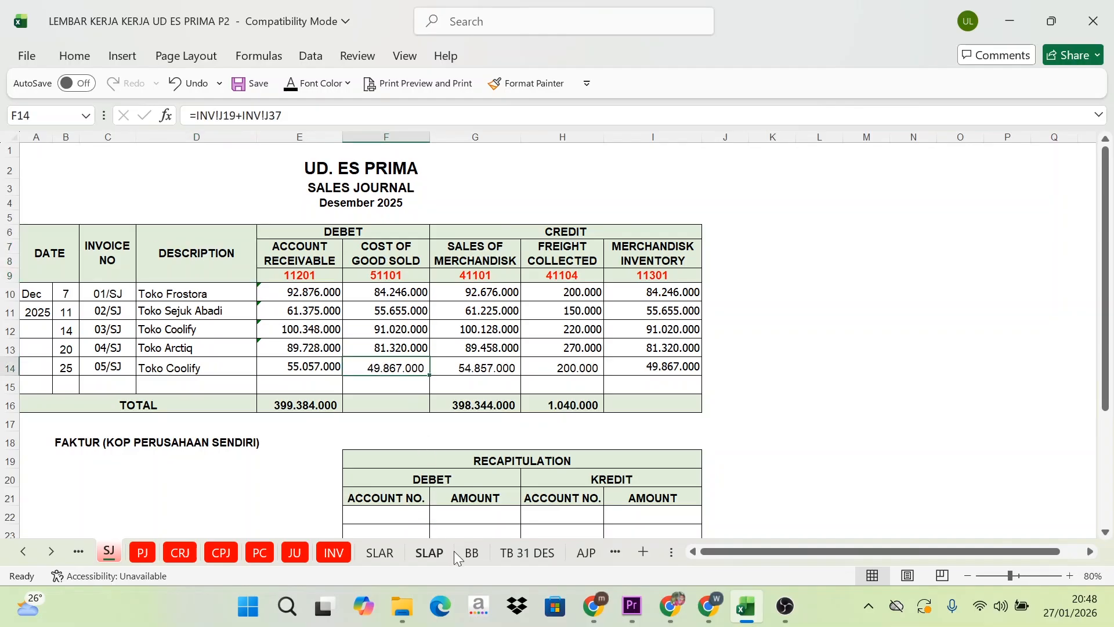
{"action": "left_click", "coordinate": [380, 553]}
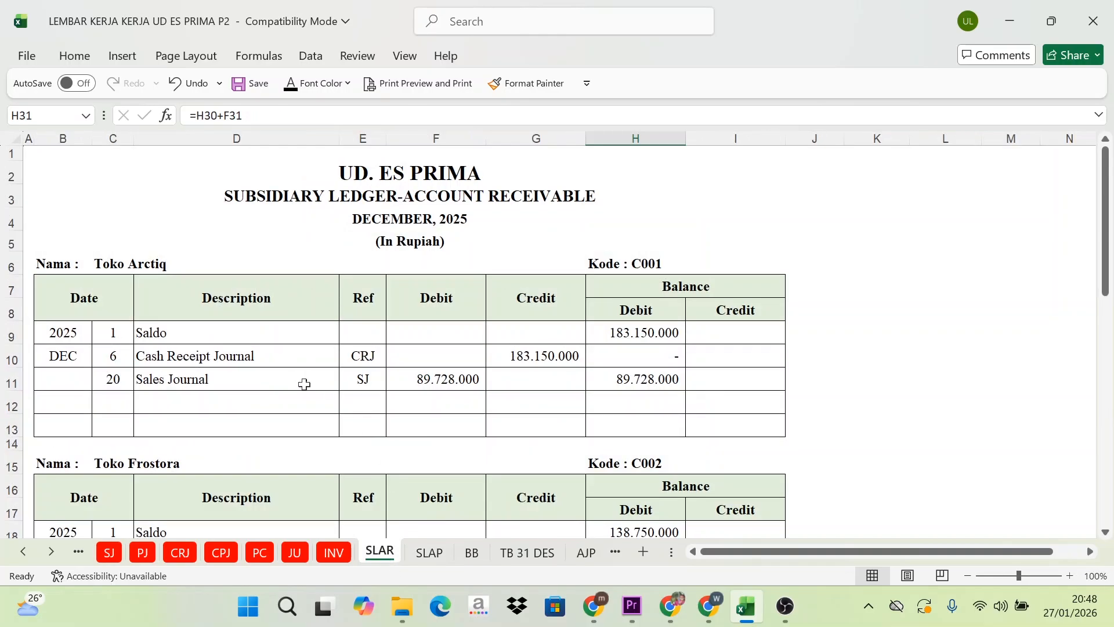
{"action": "left_click", "coordinate": [280, 227]}
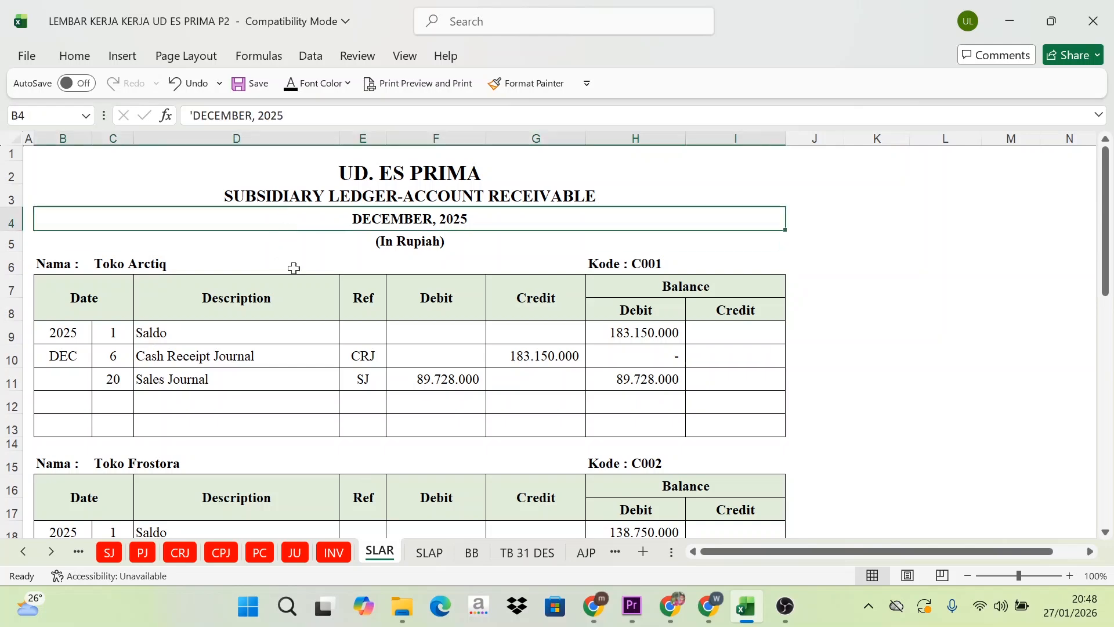
{"action": "left_click", "coordinate": [429, 553]}
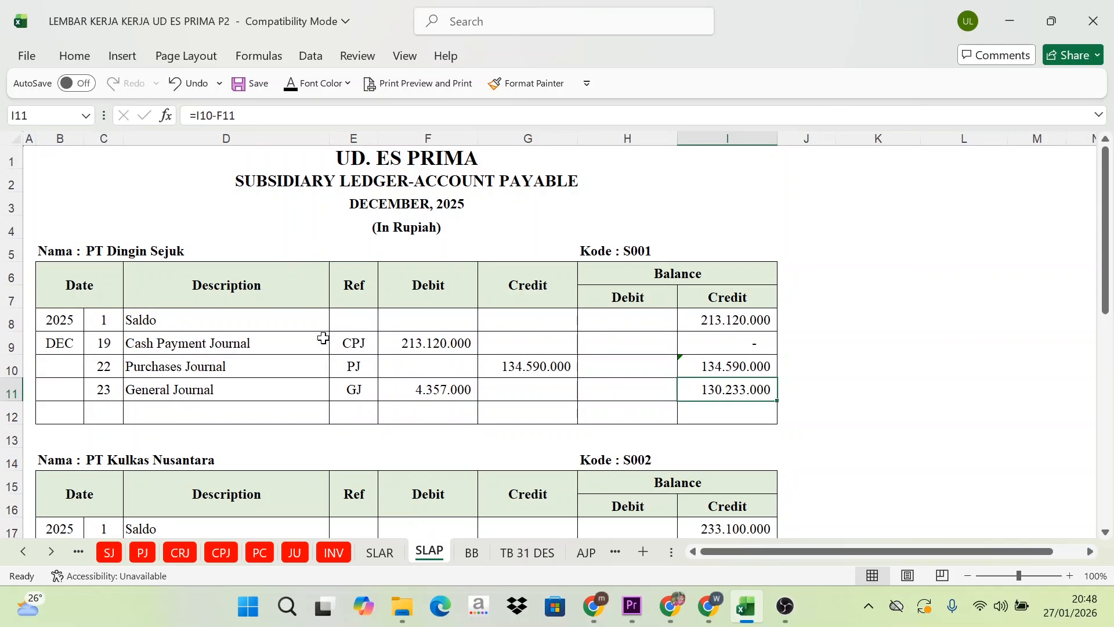
{"action": "left_click", "coordinate": [379, 556]}
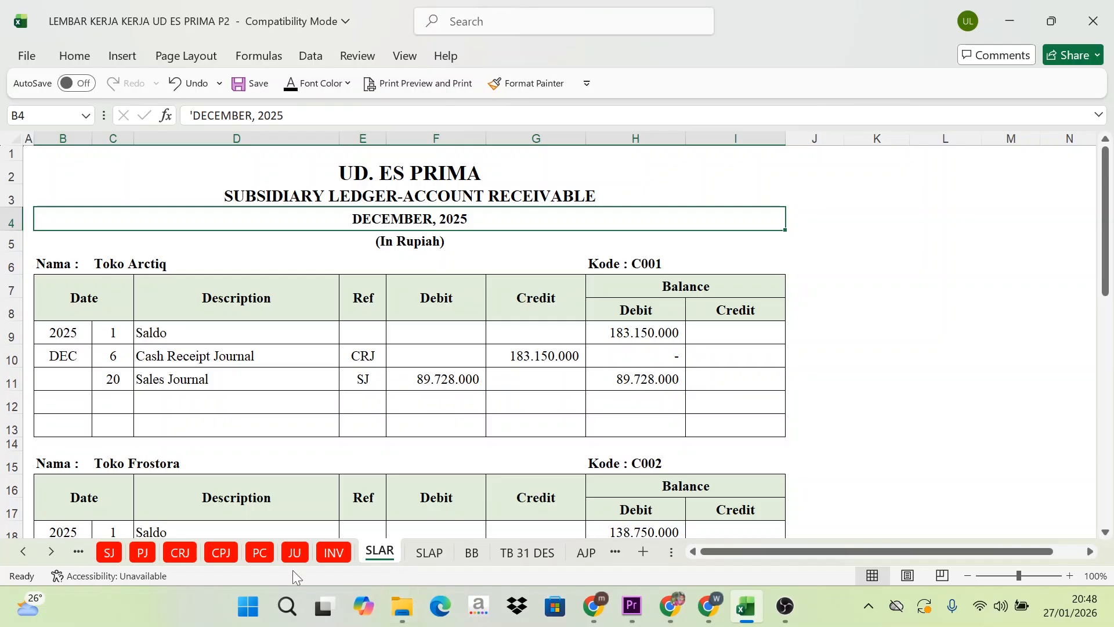
{"action": "left_click", "coordinate": [115, 554]}
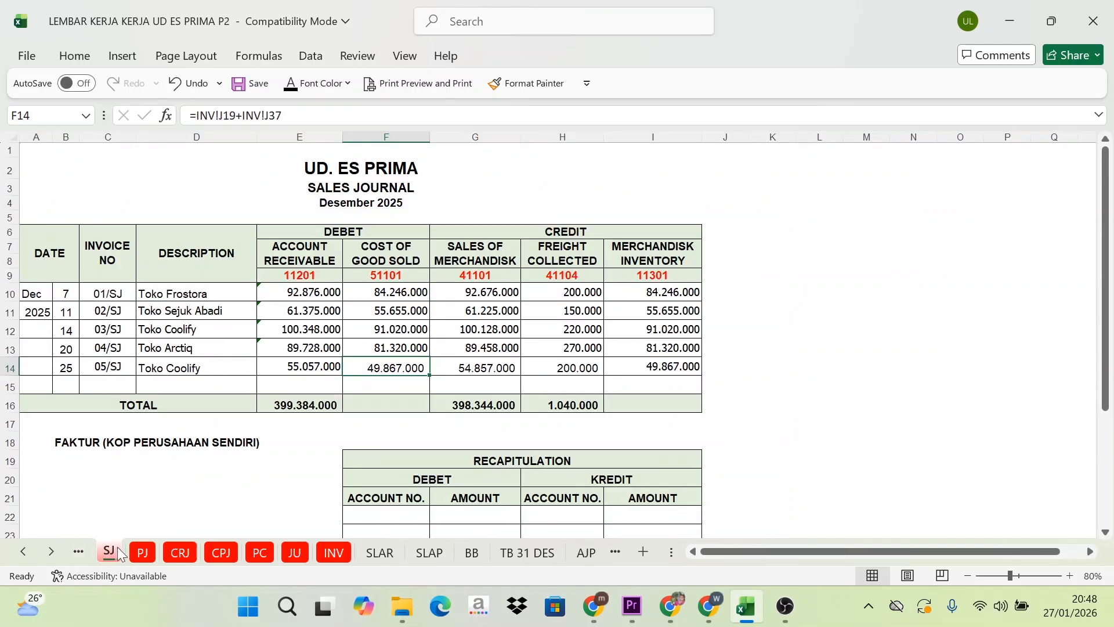
{"action": "scroll", "coordinate": [392, 451], "scroll_direction": "down", "scroll_amount": 3}
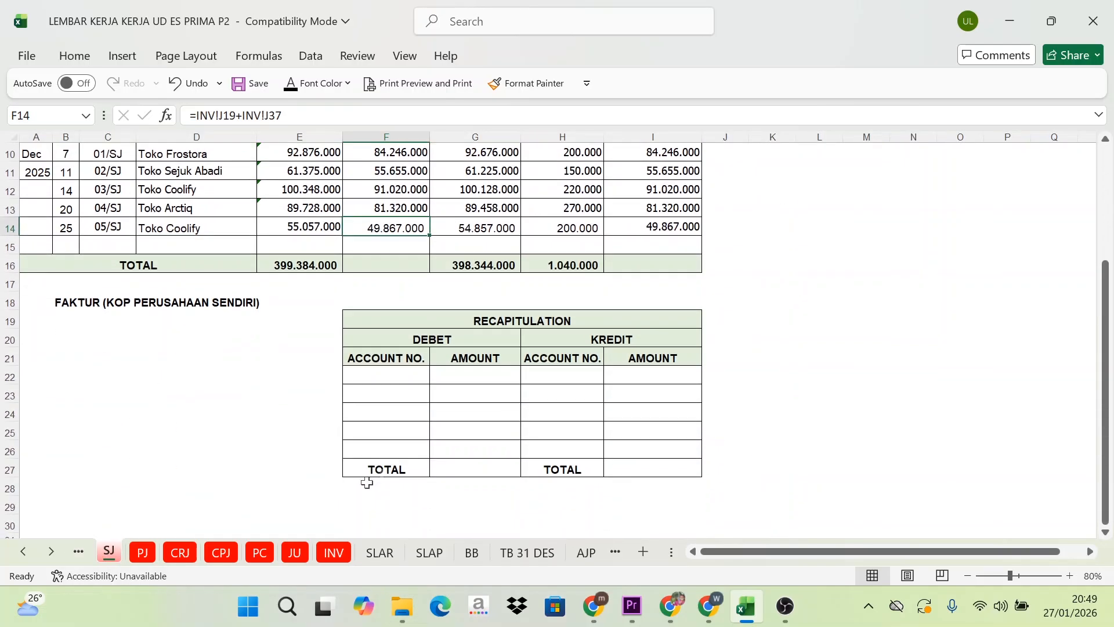
{"action": "scroll", "coordinate": [187, 464], "scroll_direction": "up", "scroll_amount": 3}
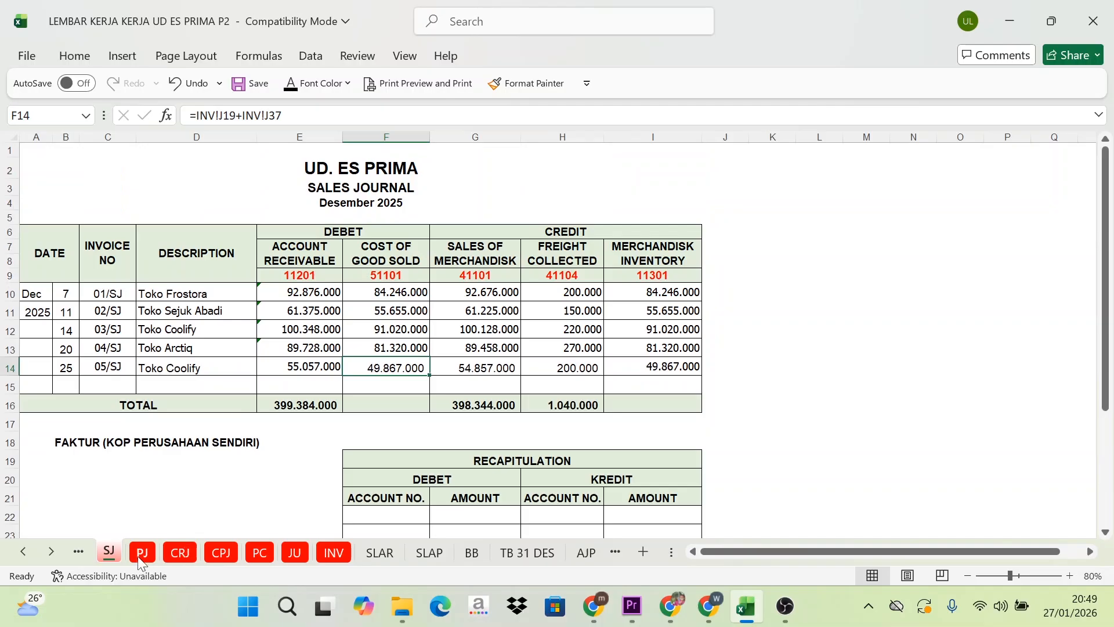
Examine the Cash In Bank account in general ledger BB and the recapitulation table in sales journal SJ
{"action": "left_click", "coordinate": [472, 553]}
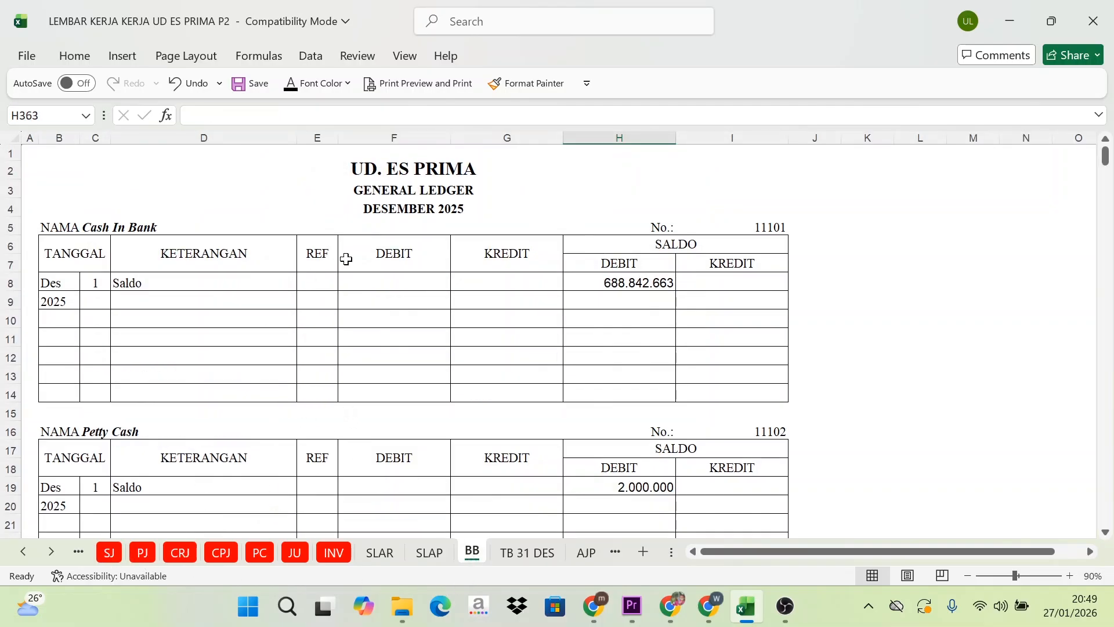
{"action": "left_click", "coordinate": [355, 319]}
{"action": "left_click", "coordinate": [123, 550]}
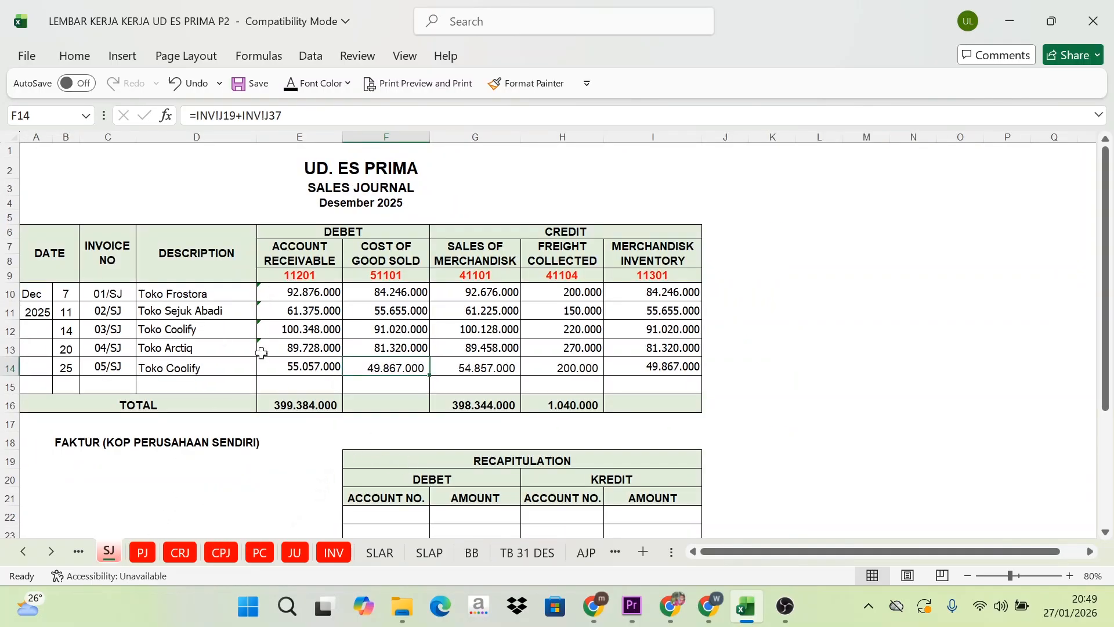
{"action": "scroll", "coordinate": [261, 353], "scroll_direction": "down", "scroll_amount": 1}
{"action": "scroll", "coordinate": [261, 371], "scroll_direction": "up", "scroll_amount": 1}
{"action": "scroll", "coordinate": [504, 467], "scroll_direction": "down", "scroll_amount": 1}
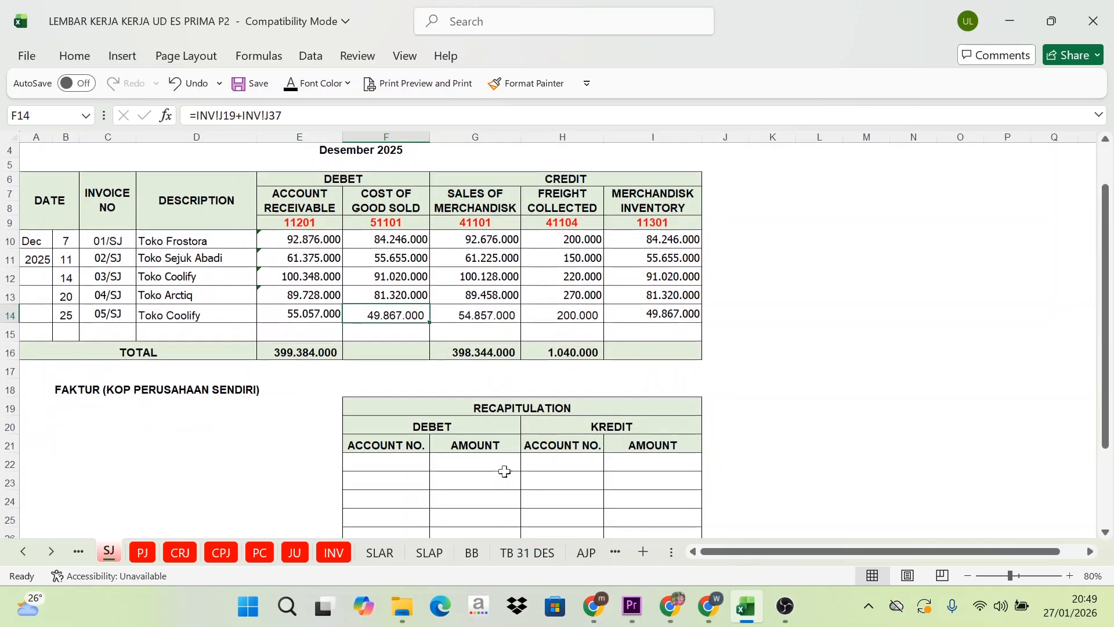
{"action": "scroll", "coordinate": [505, 467], "scroll_direction": "up", "scroll_amount": 1}
Look through the purchases, cash receipt, cash payment, petty cash and general journals, then compare general ledger BB with sales journal SJ
{"action": "left_click", "coordinate": [144, 554]}
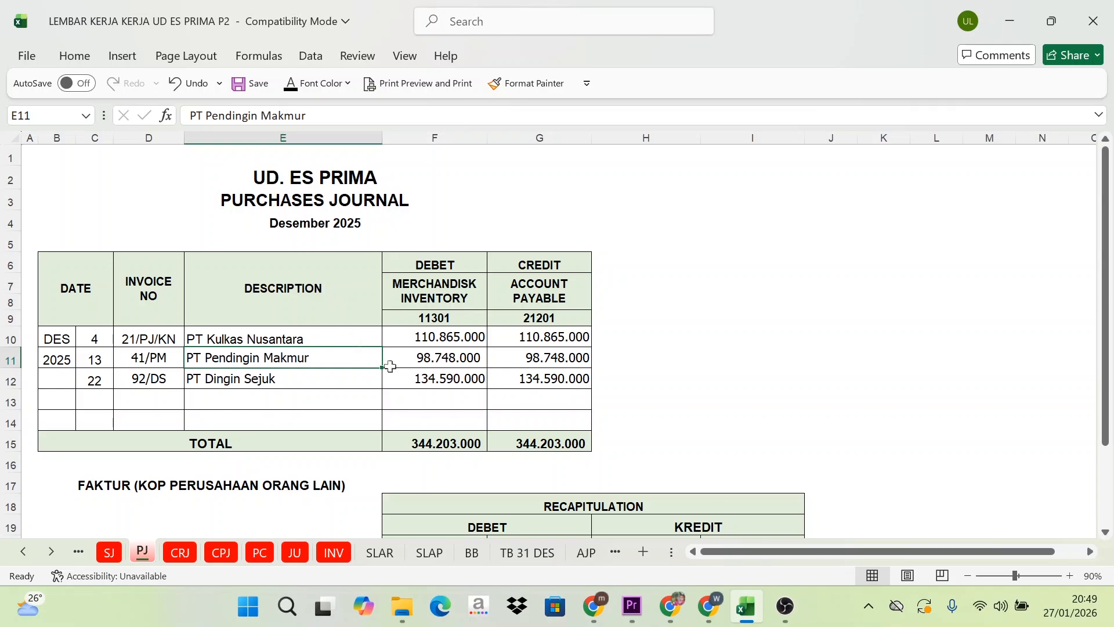
{"action": "scroll", "coordinate": [387, 369], "scroll_direction": "down", "scroll_amount": 1}
{"action": "scroll", "coordinate": [393, 375], "scroll_direction": "up", "scroll_amount": 1}
{"action": "left_click", "coordinate": [180, 551]}
{"action": "scroll", "coordinate": [459, 430], "scroll_direction": "down", "scroll_amount": 4}
{"action": "scroll", "coordinate": [671, 375], "scroll_direction": "up", "scroll_amount": 4}
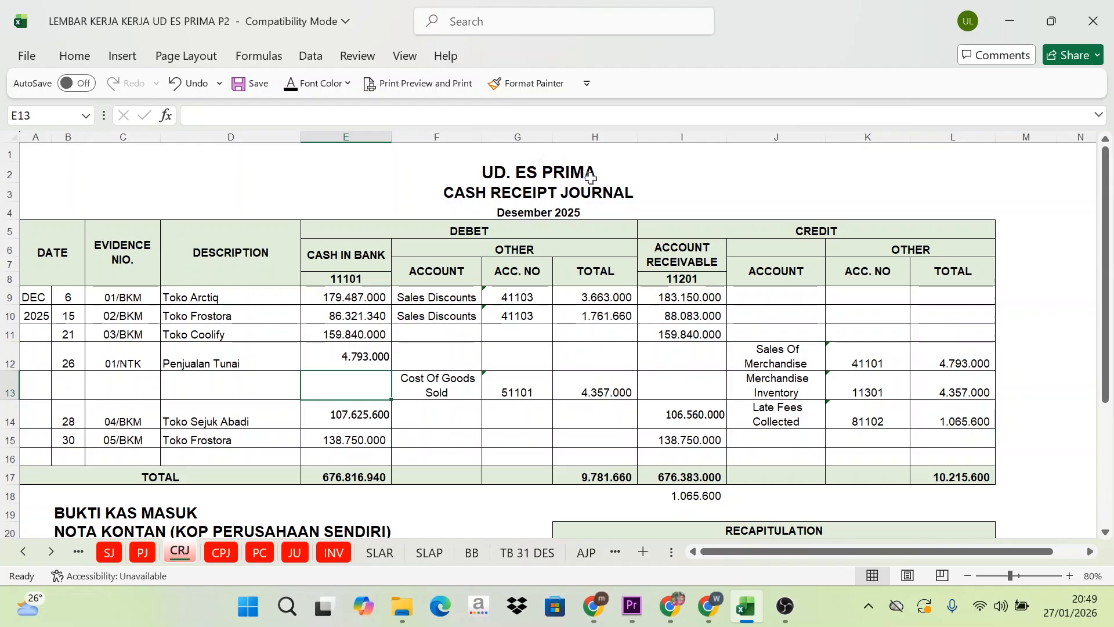
{"action": "left_click", "coordinate": [222, 552]}
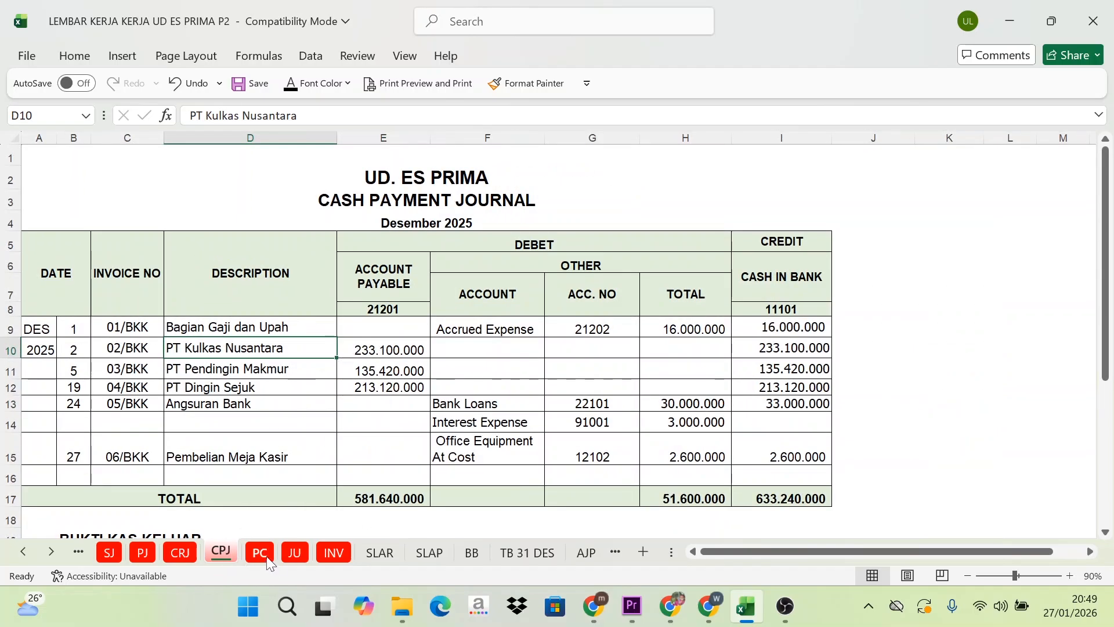
{"action": "left_click", "coordinate": [266, 559]}
{"action": "left_click", "coordinate": [295, 553]}
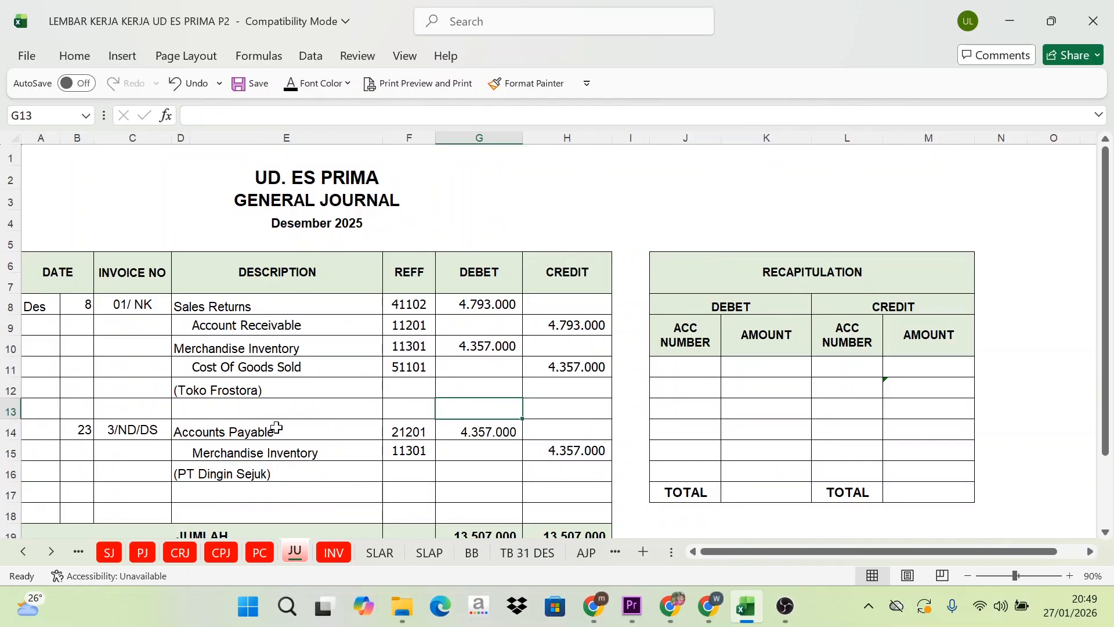
{"action": "left_click", "coordinate": [111, 554]}
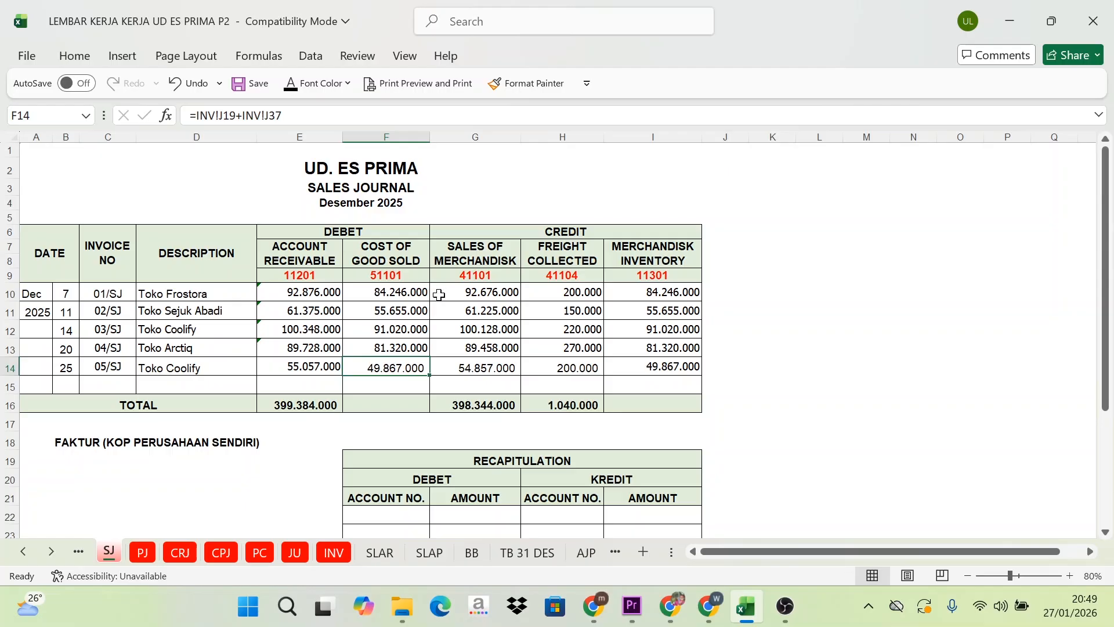
{"action": "left_click", "coordinate": [819, 288]}
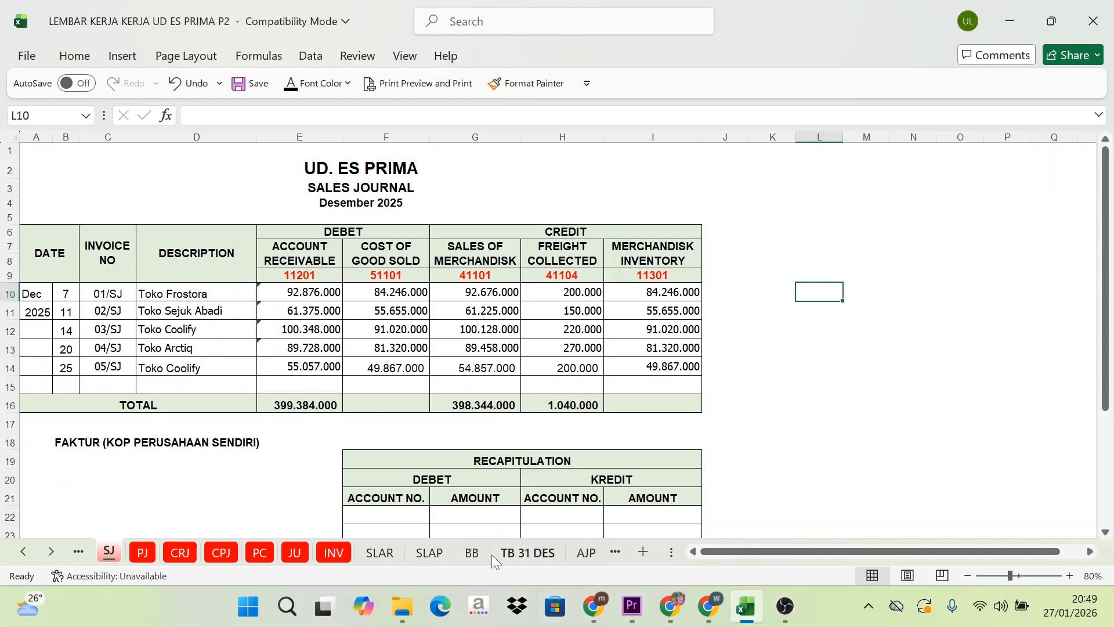
{"action": "left_click", "coordinate": [473, 553]}
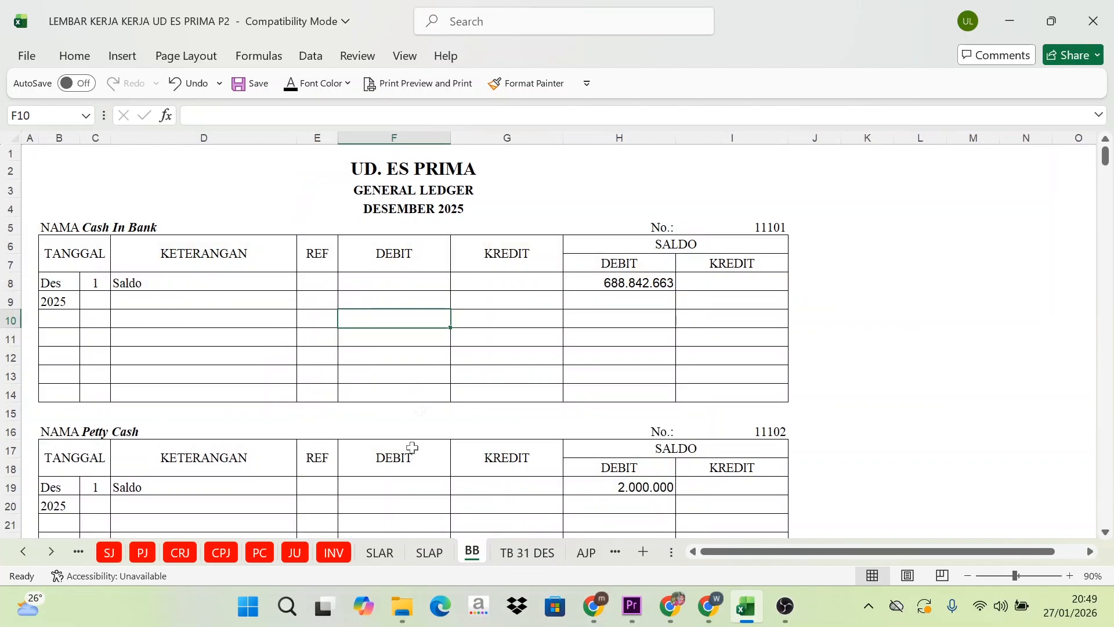
{"action": "left_click", "coordinate": [104, 555]}
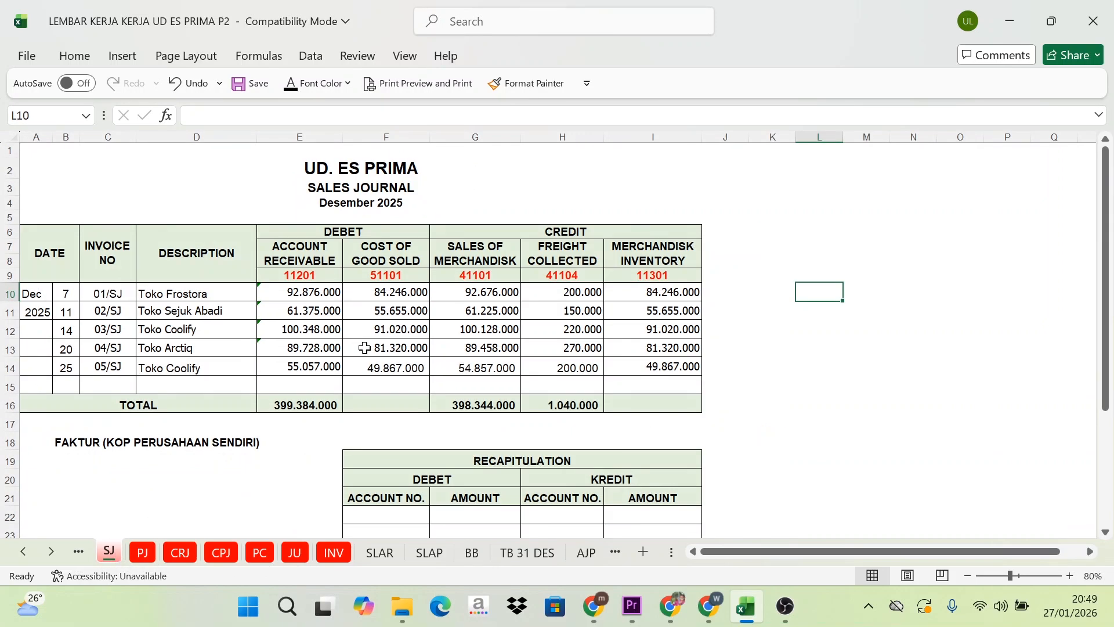
Examine the sales journal's debit and credit headings and the Account Receivable and Cost of Good Sold columns
{"action": "left_click", "coordinate": [351, 232]}
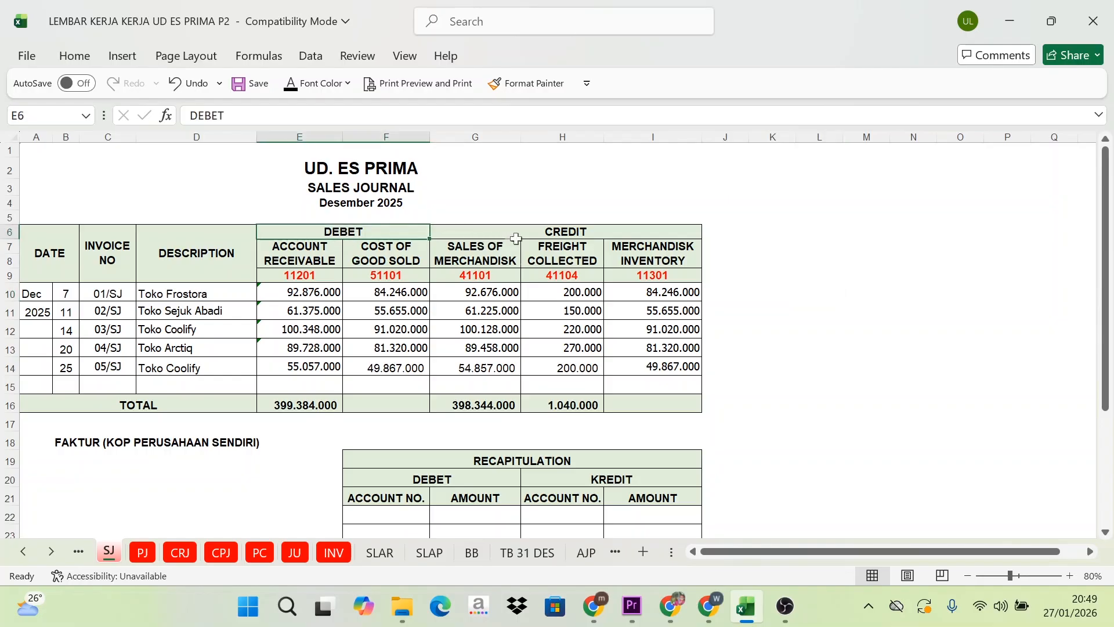
{"action": "left_click", "coordinate": [543, 231]}
{"action": "left_click", "coordinate": [348, 232]}
{"action": "left_click", "coordinate": [538, 232]}
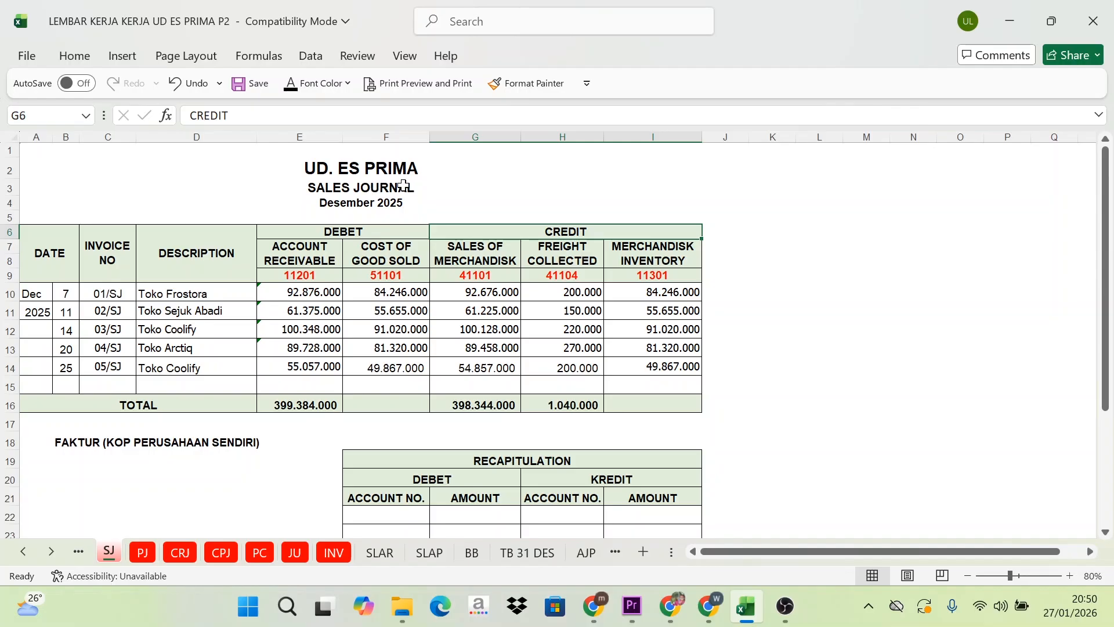
{"action": "left_click", "coordinate": [359, 188]}
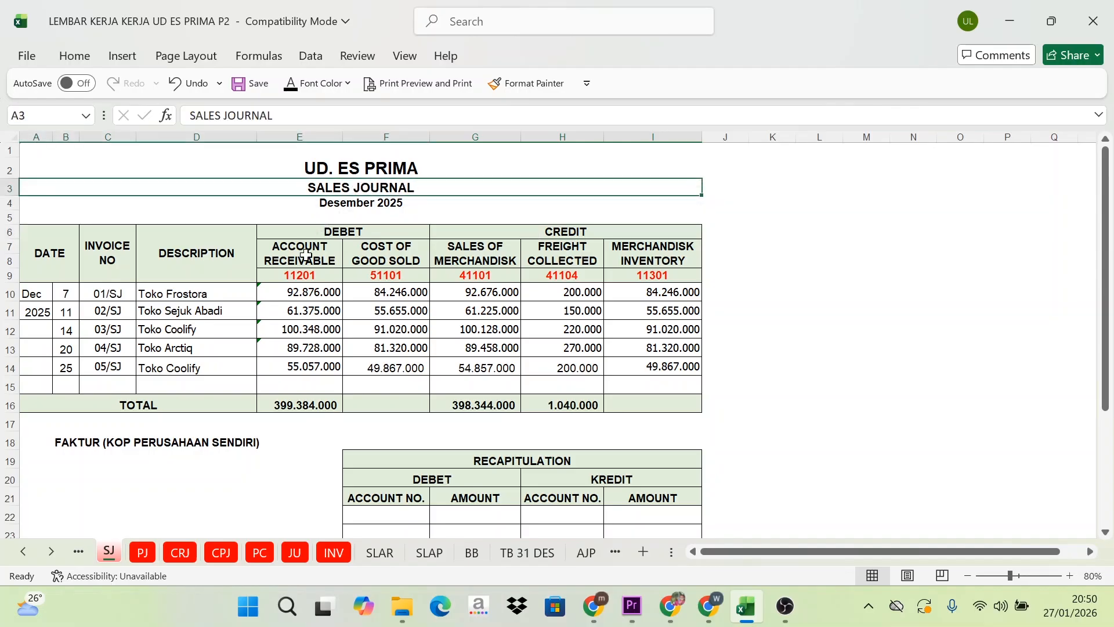
{"action": "left_click", "coordinate": [306, 254]}
{"action": "left_click", "coordinate": [387, 255]}
{"action": "left_click", "coordinate": [324, 256]}
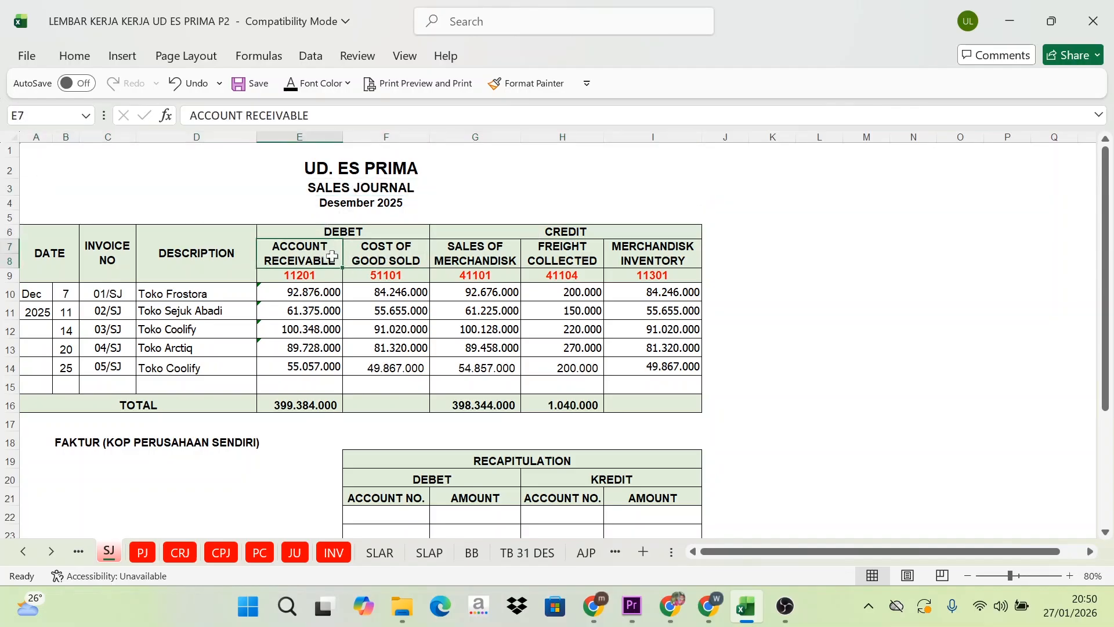
{"action": "left_click", "coordinate": [374, 262]}
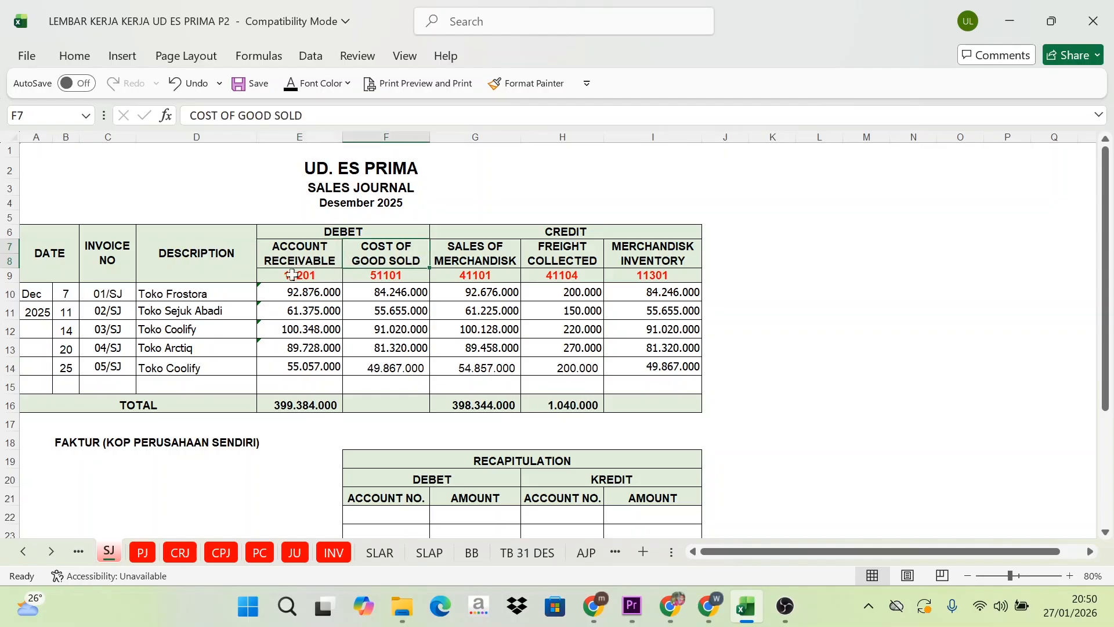
Check the account numbers 11201 and 51101 under the sales journal's debit columns
{"action": "left_click", "coordinate": [395, 277]}
{"action": "left_click", "coordinate": [325, 276]}
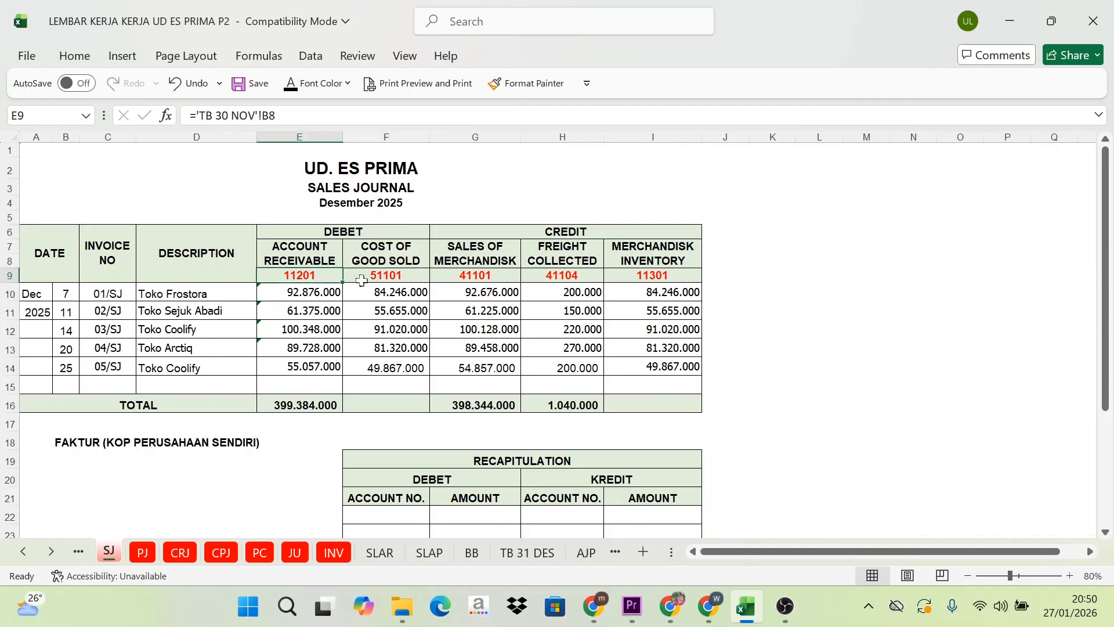
{"action": "left_click", "coordinate": [382, 275]}
{"action": "left_click", "coordinate": [310, 275]}
{"action": "left_click", "coordinate": [372, 275]}
{"action": "left_click", "coordinate": [298, 274]}
{"action": "left_click", "coordinate": [363, 275]}
{"action": "scroll", "coordinate": [357, 284], "scroll_direction": "down", "scroll_amount": 1}
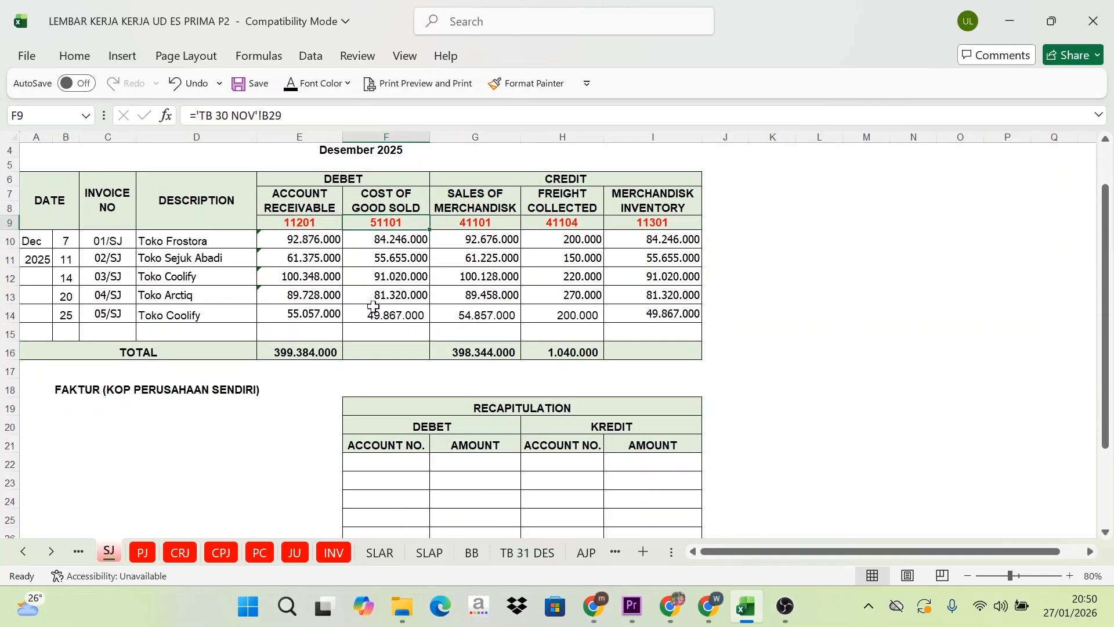
{"action": "left_click", "coordinate": [308, 223]}
{"action": "left_click", "coordinate": [363, 224]}
{"action": "left_click", "coordinate": [313, 224]}
{"action": "left_click", "coordinate": [366, 225]}
{"action": "left_click", "coordinate": [299, 224]}
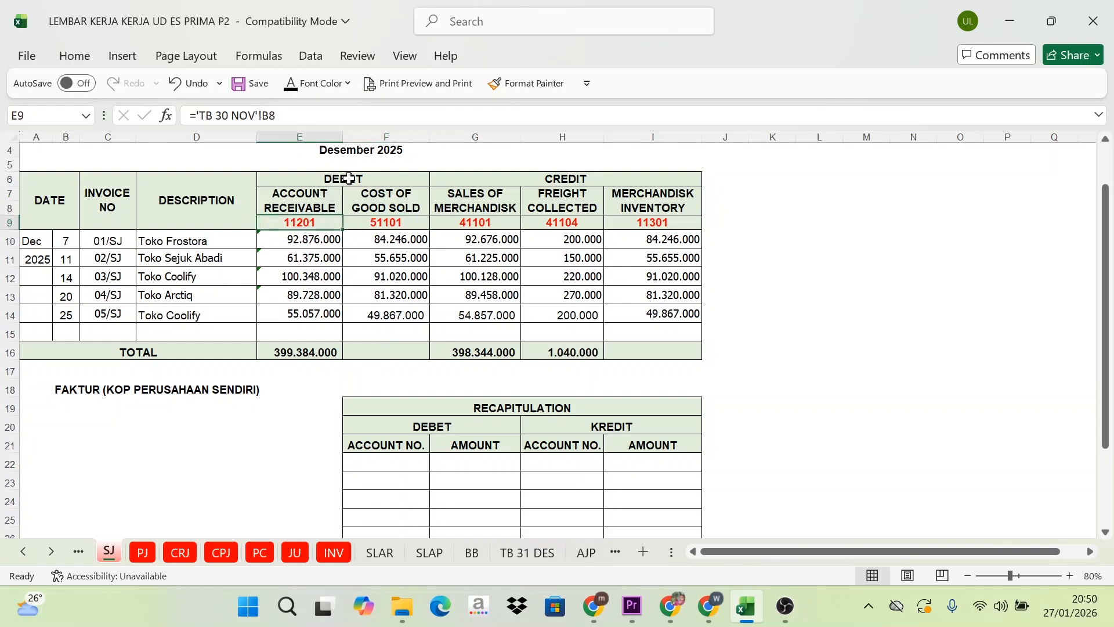
{"action": "left_click", "coordinate": [348, 178]}
{"action": "left_click", "coordinate": [302, 223]}
{"action": "left_click", "coordinate": [362, 224]}
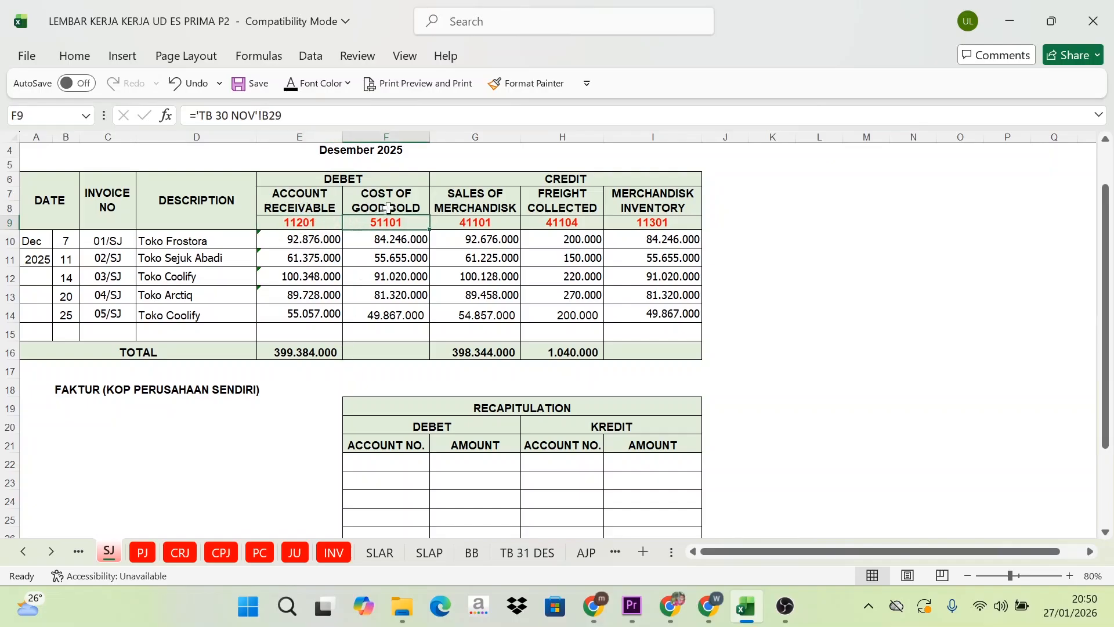
{"action": "scroll", "coordinate": [399, 458], "scroll_direction": "down", "scroll_amount": 1}
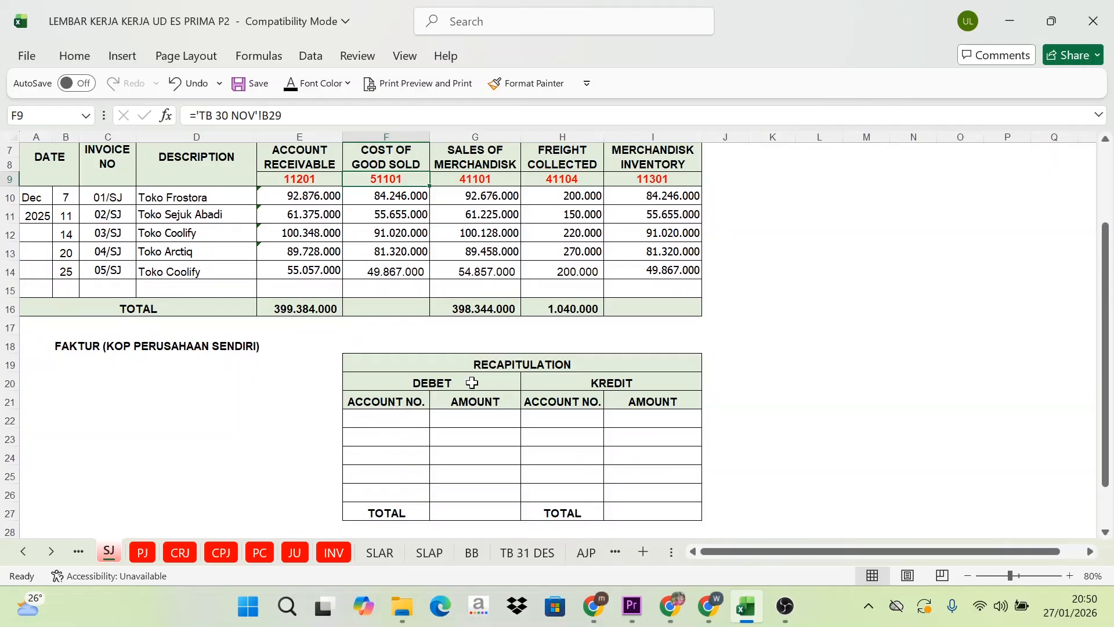
Show the debit account numbers 11201 and 51101 in recapitulation cells F22:F24 by setting their font color to black
{"action": "left_click", "coordinate": [471, 383]}
{"action": "left_click_drag", "start_coordinate": [388, 420], "coordinate": [398, 455]}
{"action": "key", "text": "ctrl+v"}
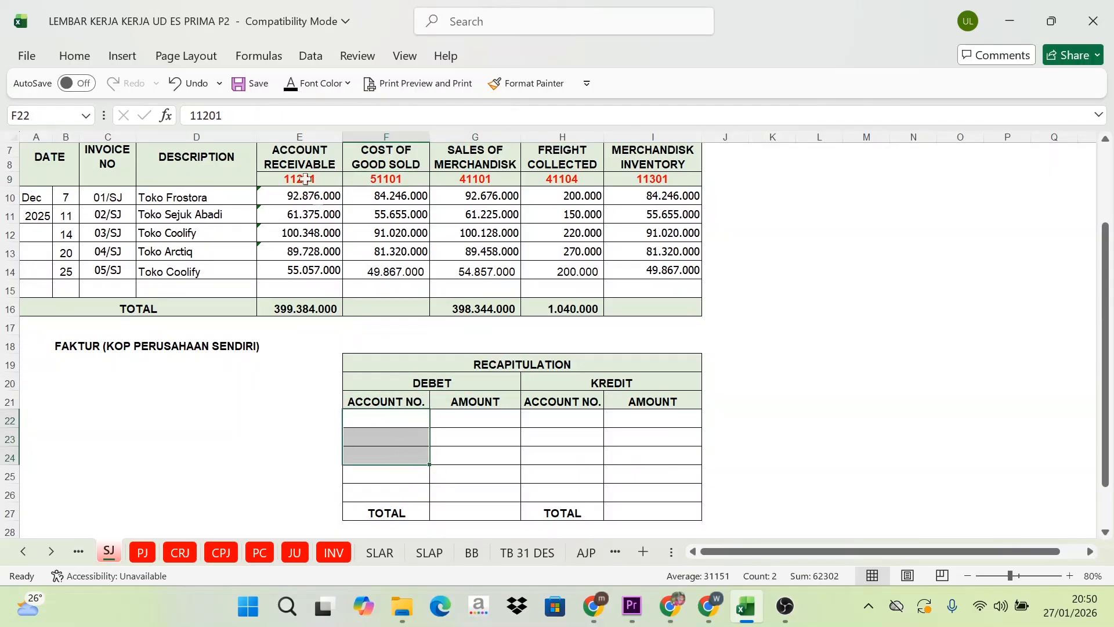
Set the font color to black for the account 11201 recapitulation amount in G22 and the Cost of Good Sold total in F16
{"action": "left_click", "coordinate": [462, 420]}
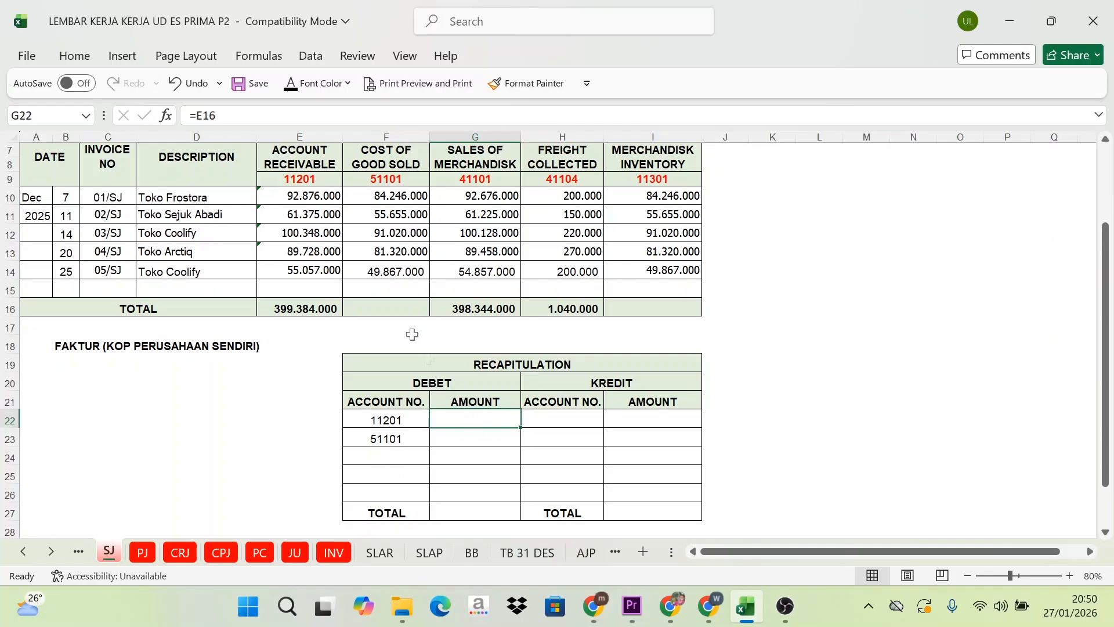
{"action": "left_click", "coordinate": [301, 310]}
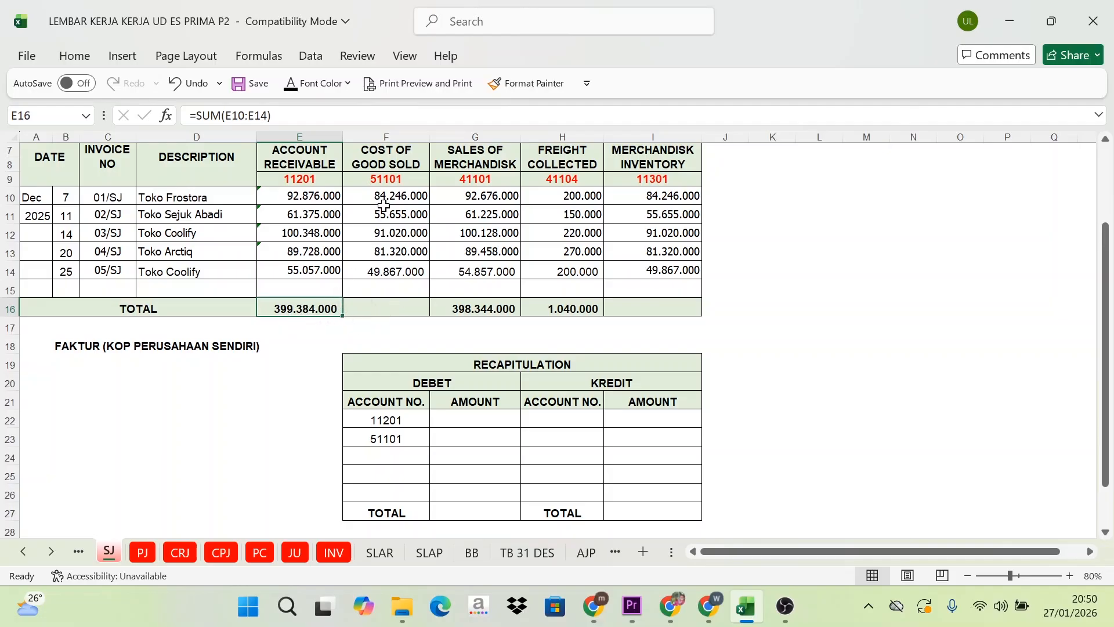
{"action": "left_click", "coordinate": [468, 419]}
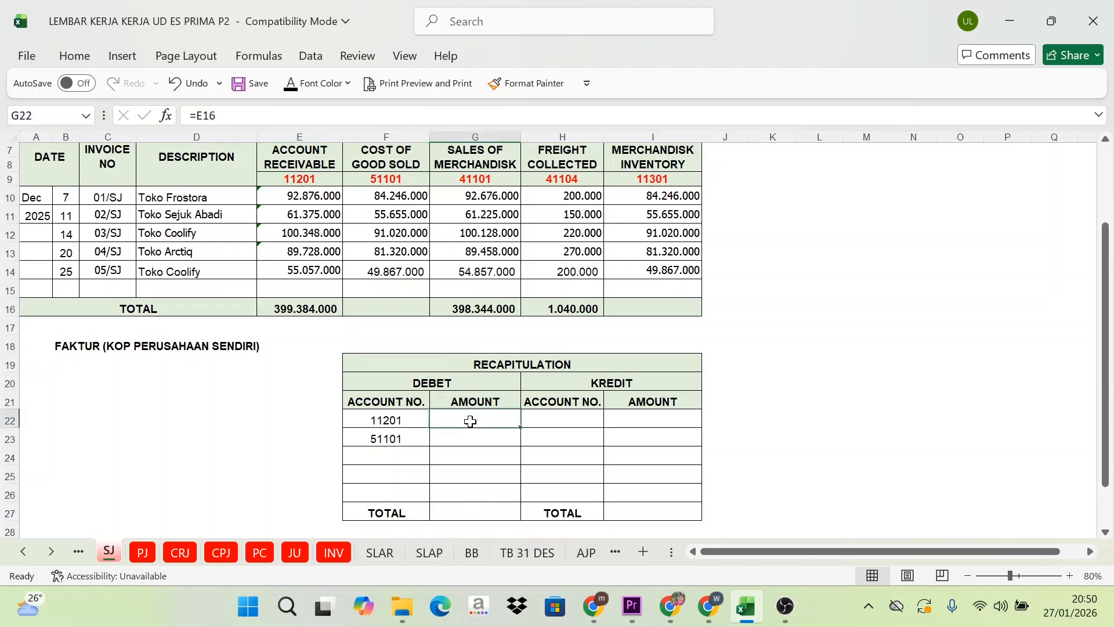
{"action": "left_click", "coordinate": [386, 308]}
{"action": "left_click", "coordinate": [292, 87]}
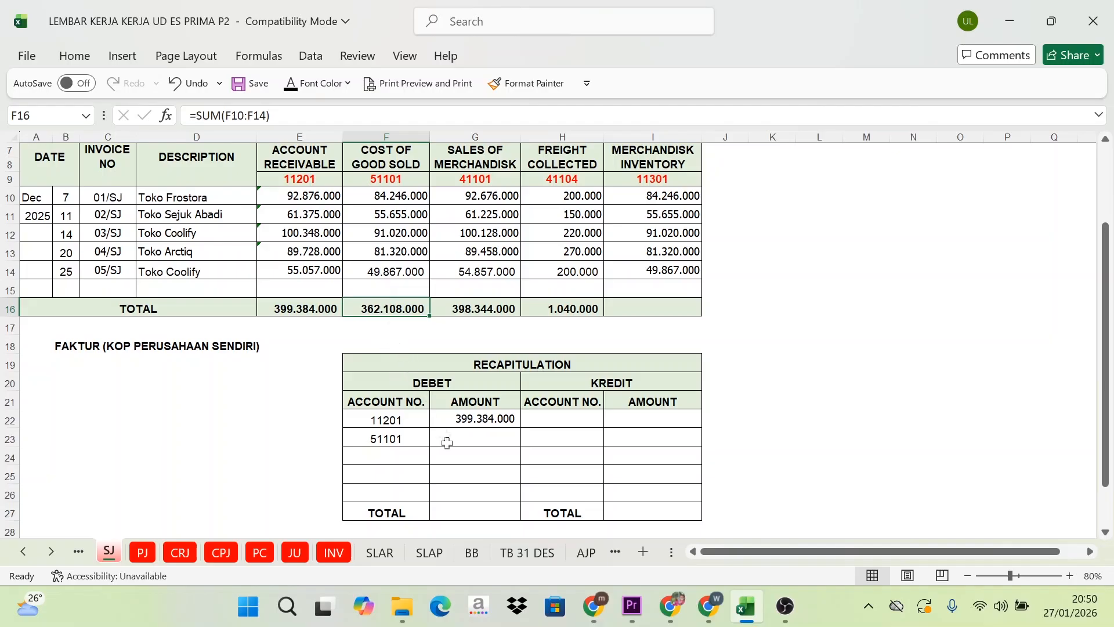
Set the font color to black for the account 51101 recapitulation amount in G23
{"action": "left_click", "coordinate": [479, 436]}
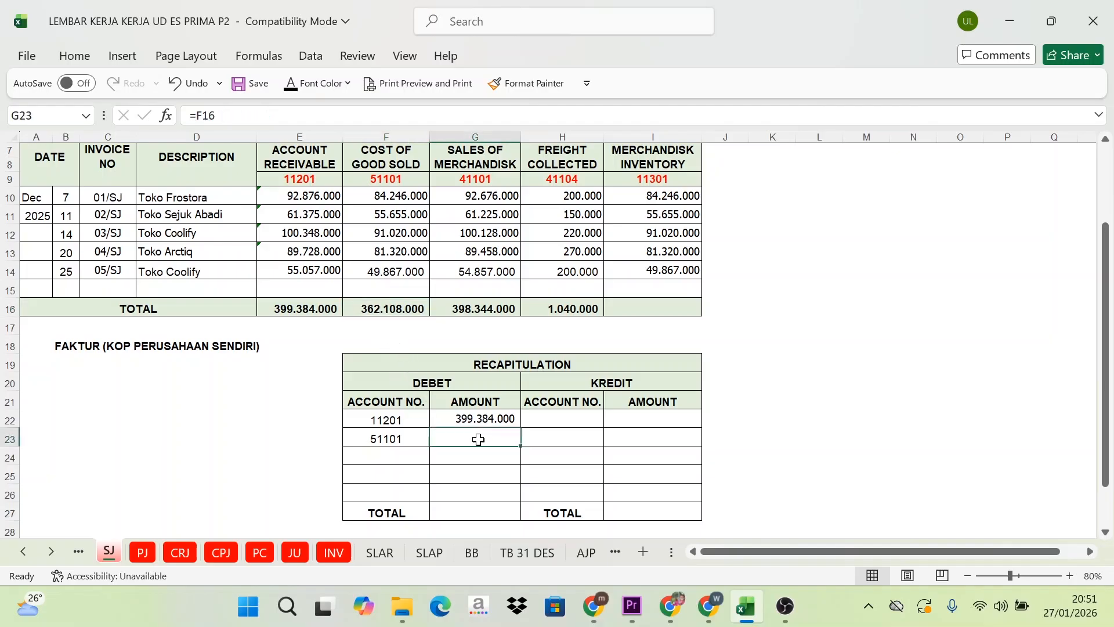
{"action": "left_click", "coordinate": [292, 87]}
Examine the sales journal's credit headings and the account numbers under Sales of Merchandisk, Freight Collected and Merchandisk Inventory
{"action": "scroll", "coordinate": [530, 399], "scroll_direction": "up", "scroll_amount": 1}
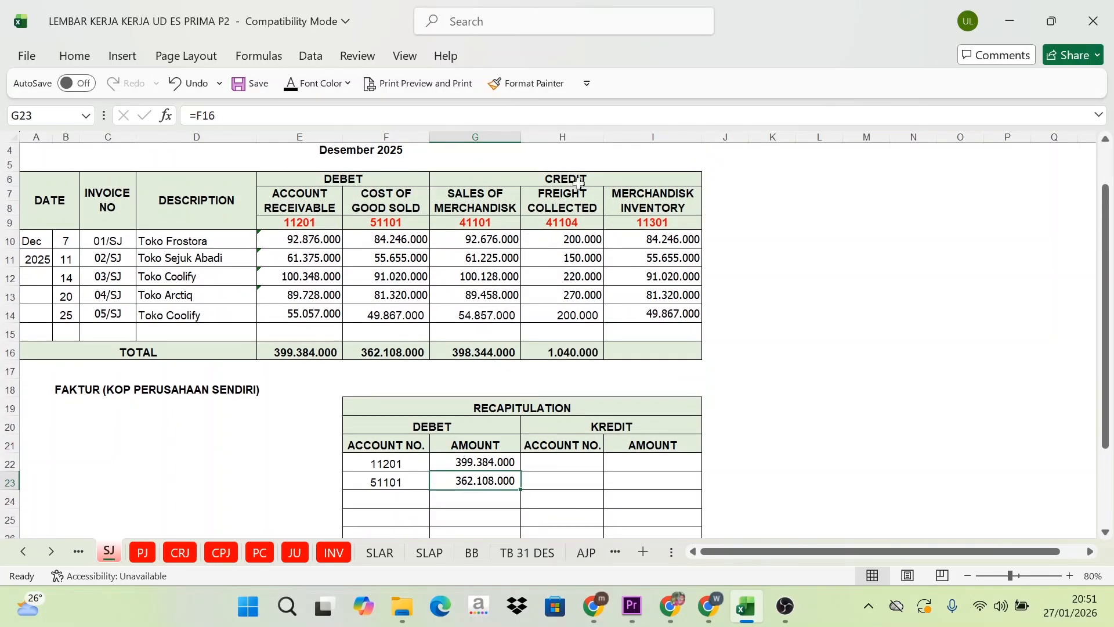
{"action": "left_click", "coordinate": [583, 180]}
{"action": "left_click", "coordinate": [500, 202]}
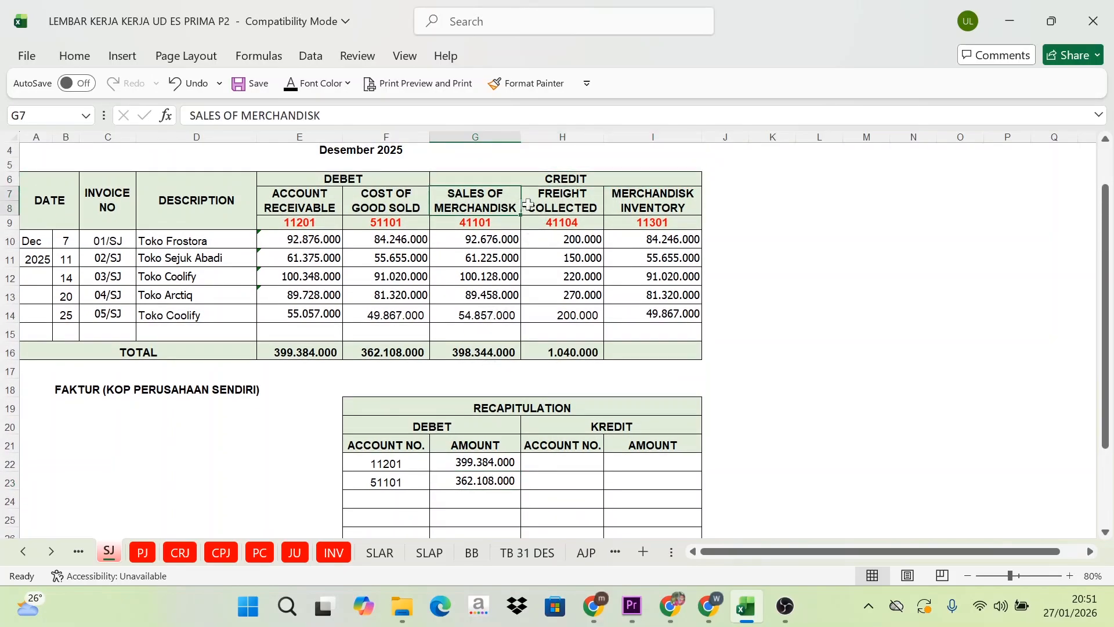
{"action": "left_click", "coordinate": [545, 203]}
{"action": "left_click", "coordinate": [616, 202]}
{"action": "left_click", "coordinate": [475, 199]}
{"action": "left_click", "coordinate": [676, 205]}
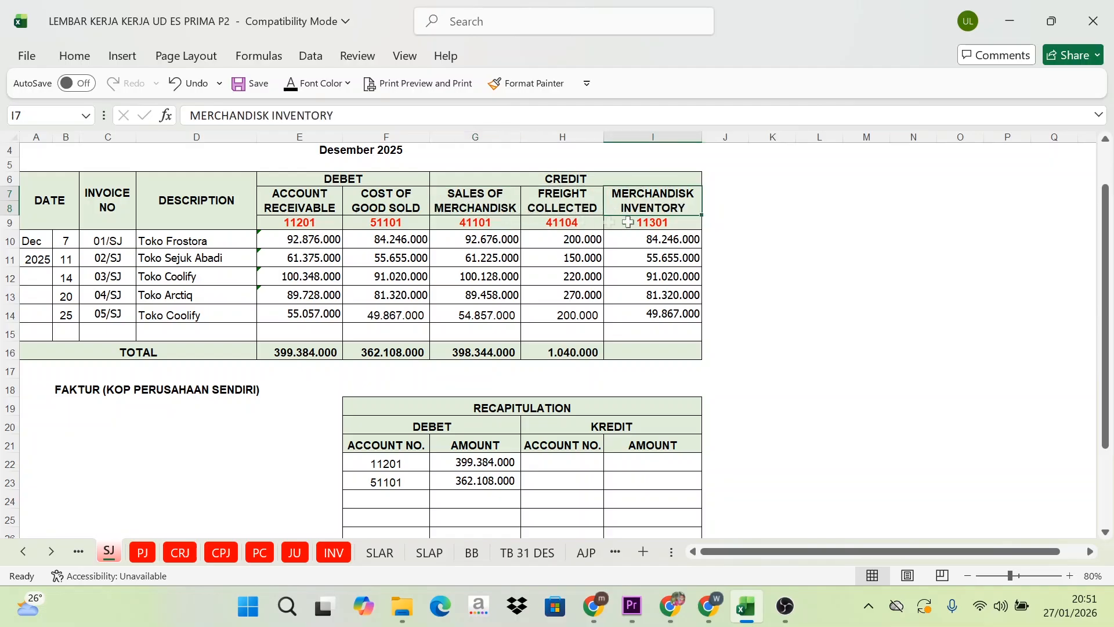
{"action": "left_click", "coordinate": [665, 221]}
{"action": "left_click_drag", "start_coordinate": [664, 221], "coordinate": [493, 221]}
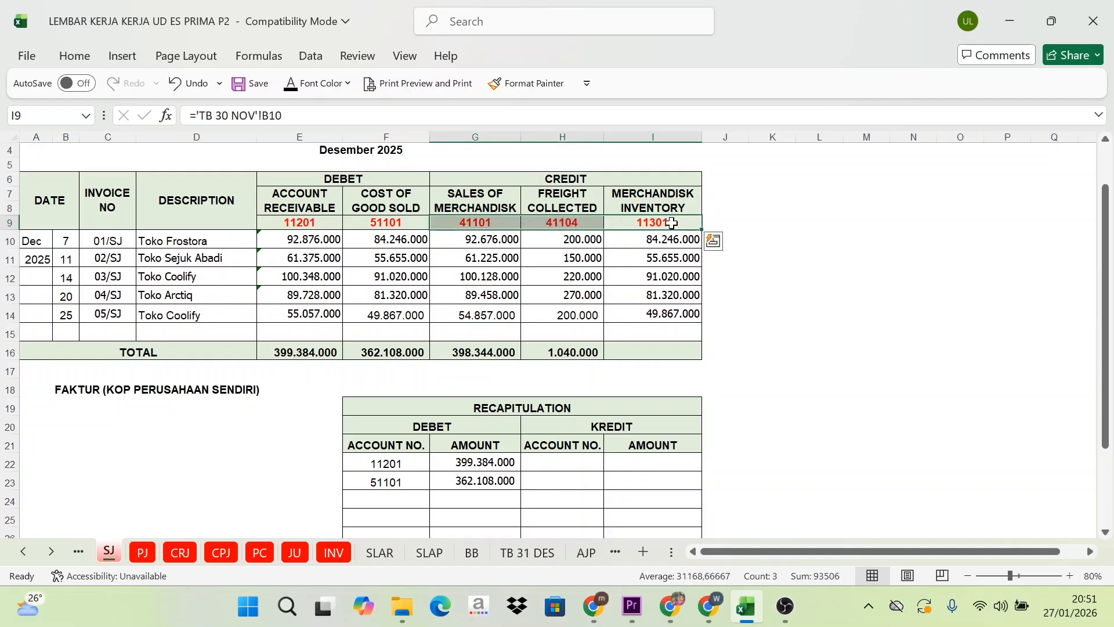
Show the credit account numbers 11301, 41101 and 41104 in recapitulation cells H22:H25 by setting their font color to black
{"action": "left_click", "coordinate": [564, 463]}
{"action": "left_click_drag", "start_coordinate": [566, 463], "coordinate": [564, 520]}
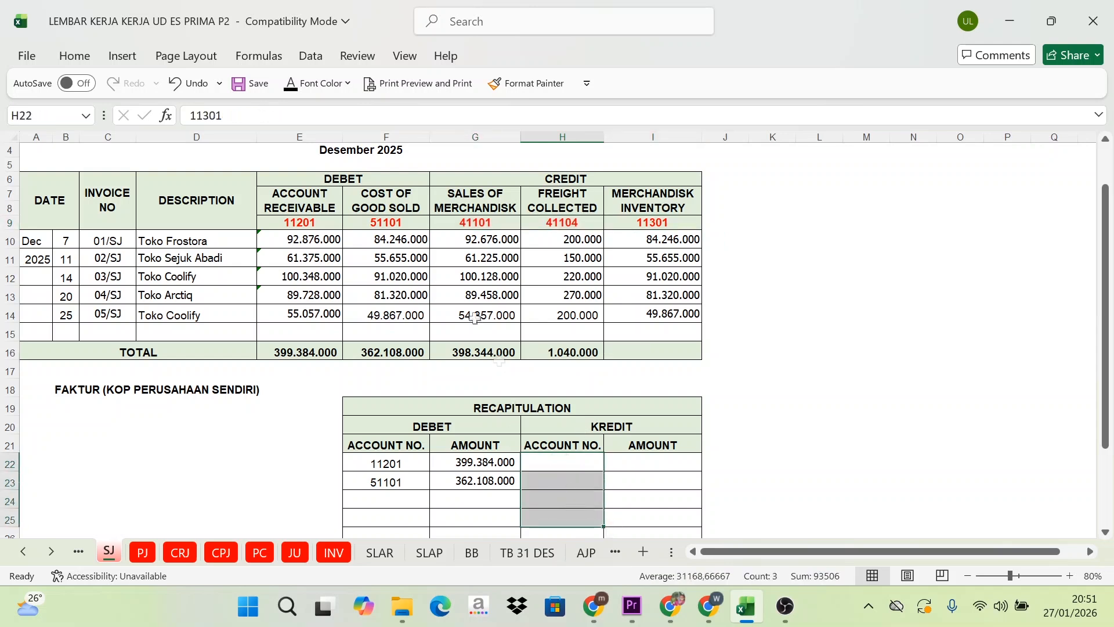
{"action": "key", "text": "ctrl+v"}
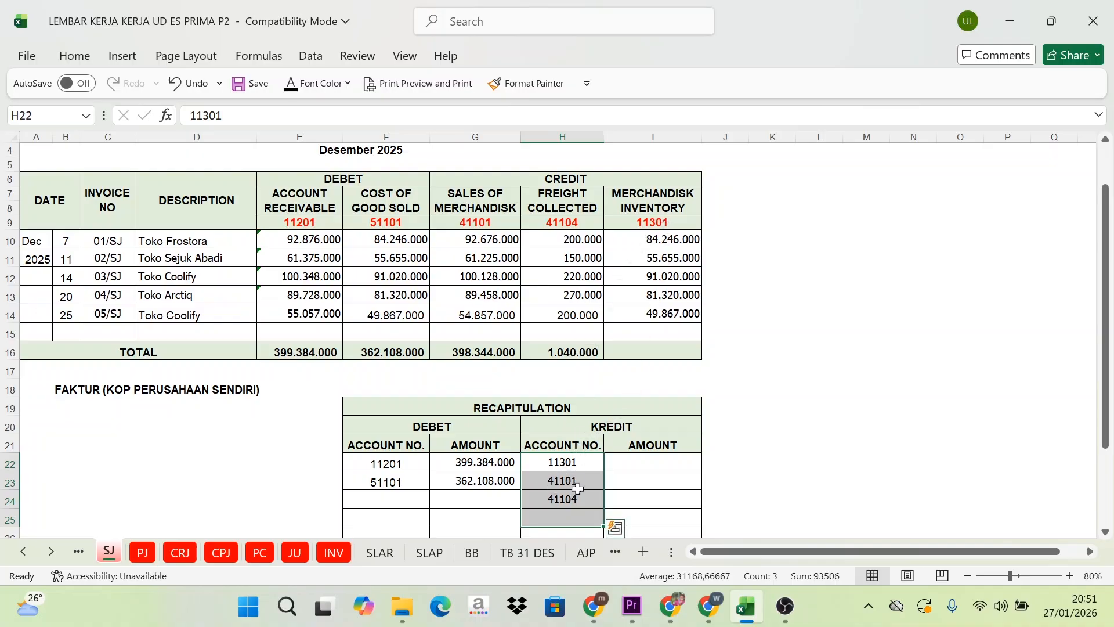
Compare credit accounts 41101 and 41104 with the journal, and set the font color of the Merchandisk Inventory total in I16 to black
{"action": "left_click", "coordinate": [502, 224]}
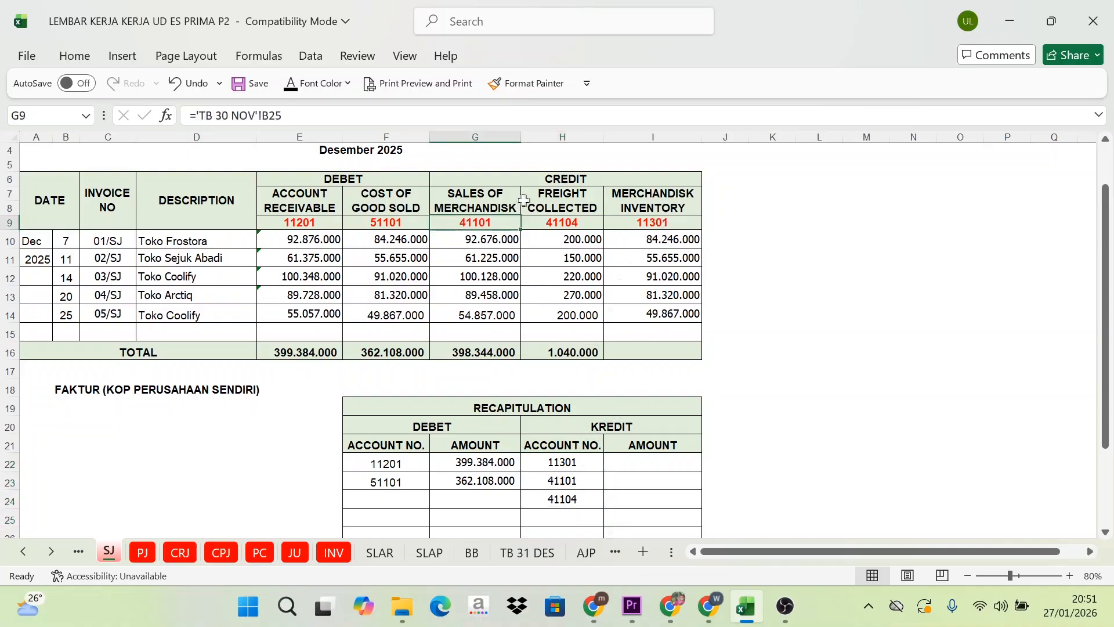
{"action": "left_click", "coordinate": [580, 502]}
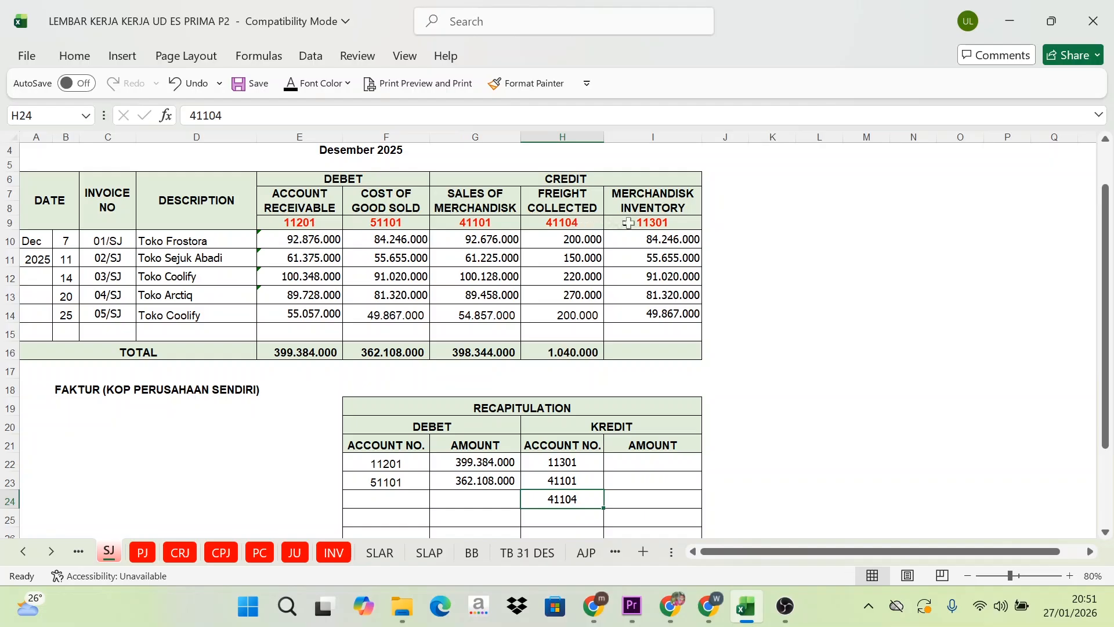
{"action": "left_click", "coordinate": [619, 346]}
{"action": "left_click", "coordinate": [291, 85]}
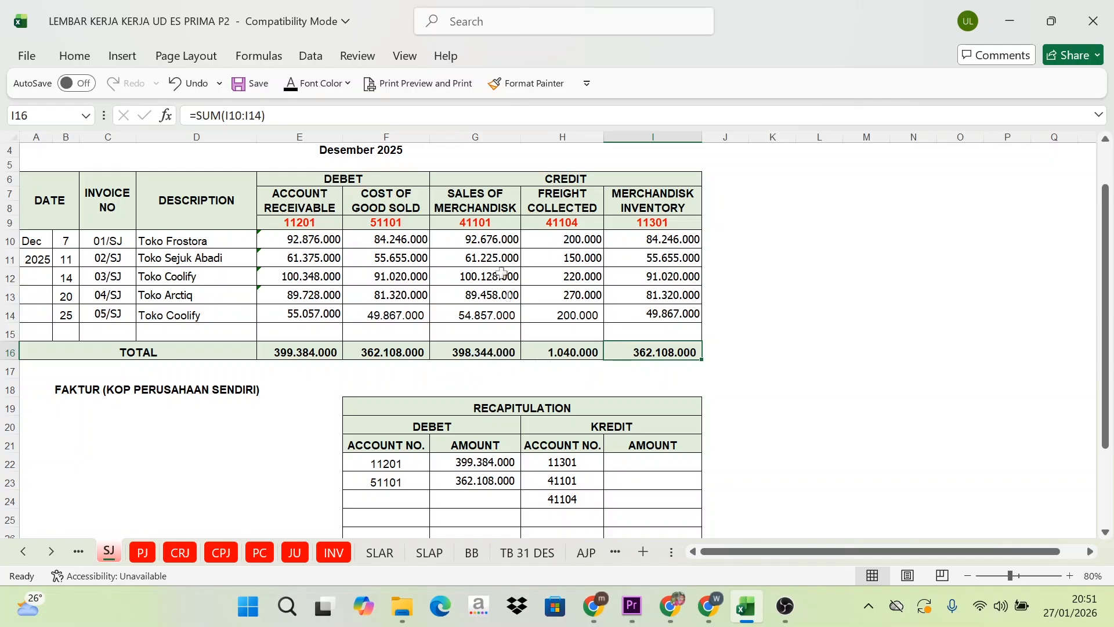
Show the credit recapitulation amounts for accounts 41101, 41104 and 11301 in I22:I24 by setting their font color to black
{"action": "left_click", "coordinate": [632, 483]}
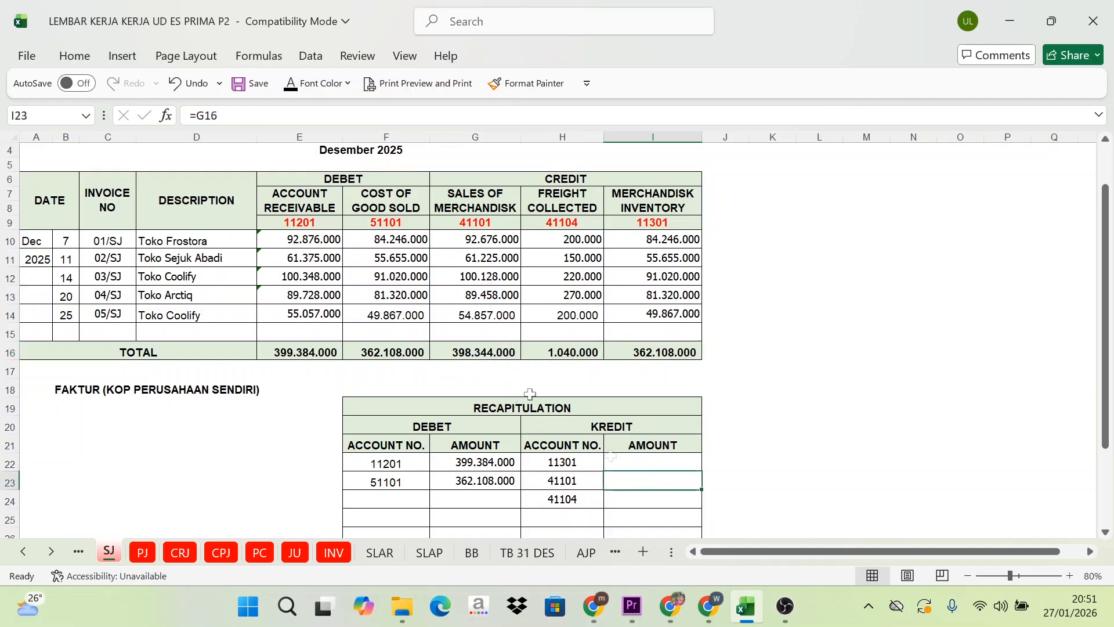
{"action": "left_click", "coordinate": [294, 95]}
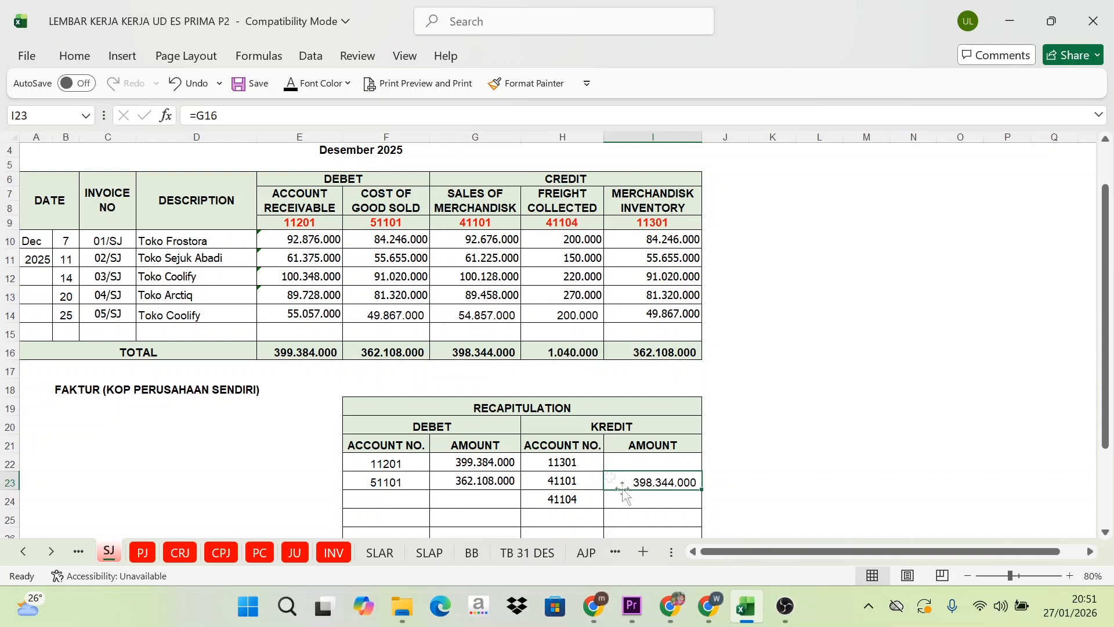
{"action": "left_click", "coordinate": [654, 497]}
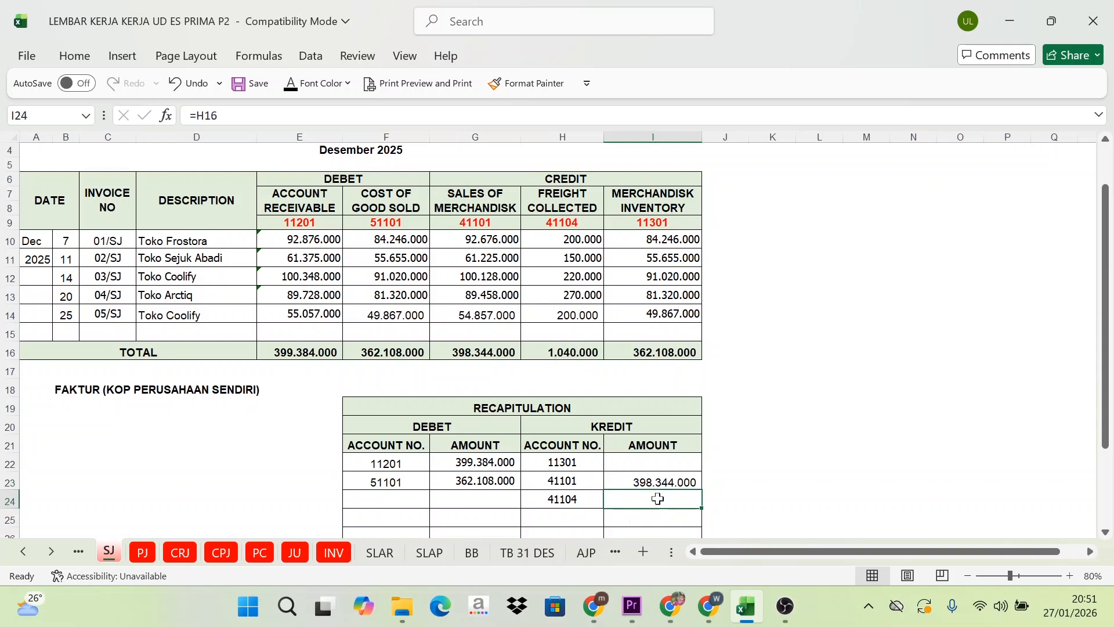
{"action": "left_click", "coordinate": [290, 87]}
{"action": "left_click", "coordinate": [643, 462]}
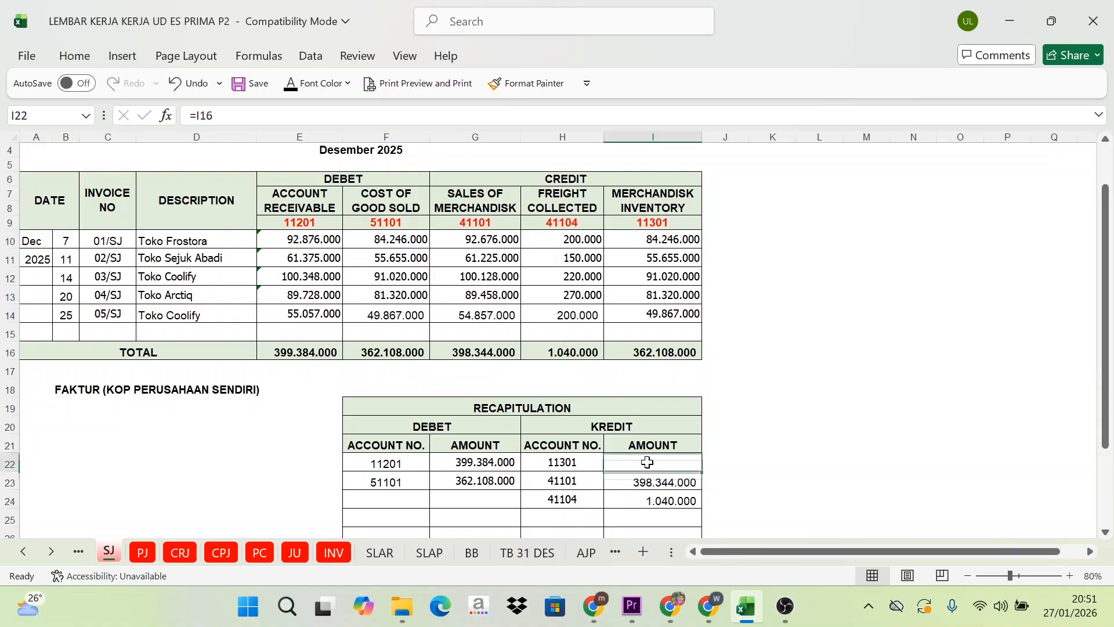
{"action": "left_click", "coordinate": [295, 92]}
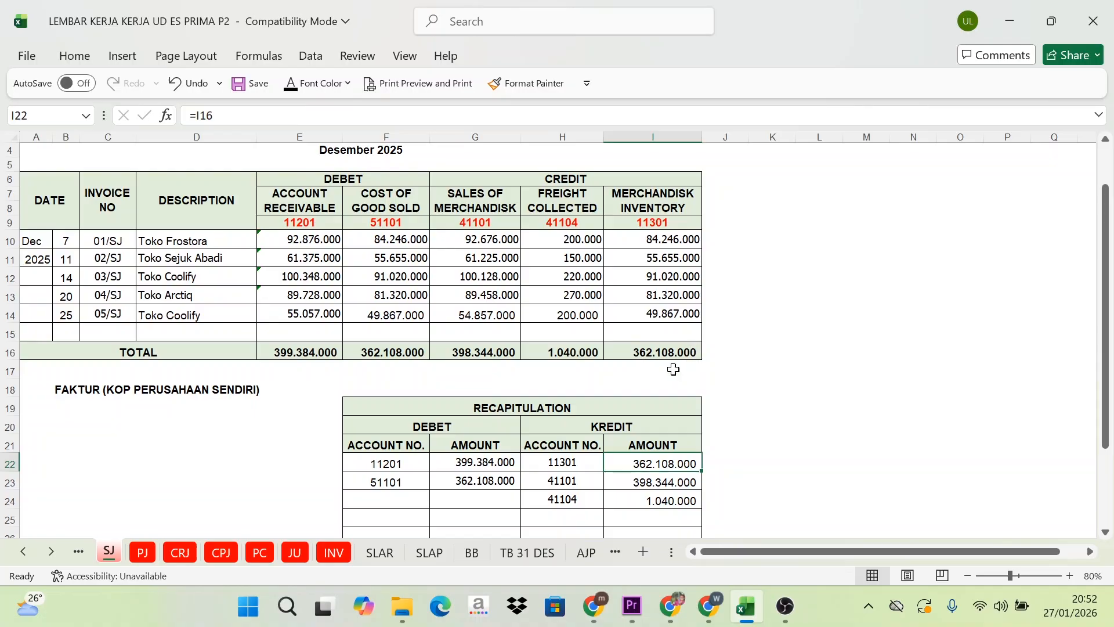
Review the sales journal's debit and credit headings and the account numbers in row 9 beneath them
{"action": "scroll", "coordinate": [376, 283], "scroll_direction": "up", "scroll_amount": 1}
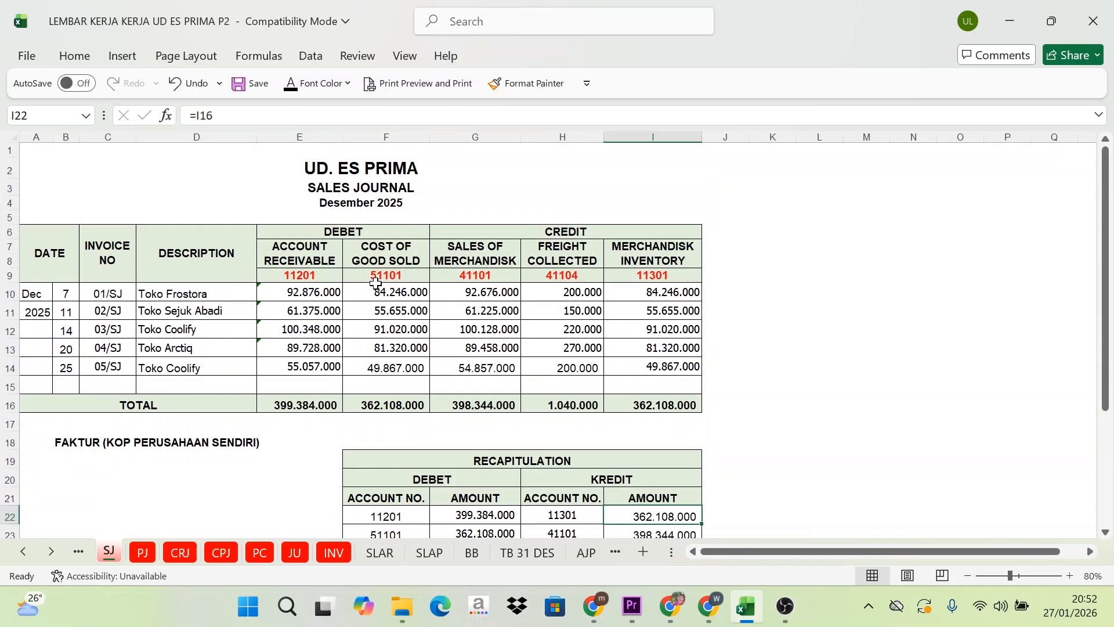
{"action": "scroll", "coordinate": [380, 400], "scroll_direction": "down", "scroll_amount": 2}
{"action": "scroll", "coordinate": [383, 405], "scroll_direction": "up", "scroll_amount": 2}
{"action": "scroll", "coordinate": [499, 444], "scroll_direction": "down", "scroll_amount": 1}
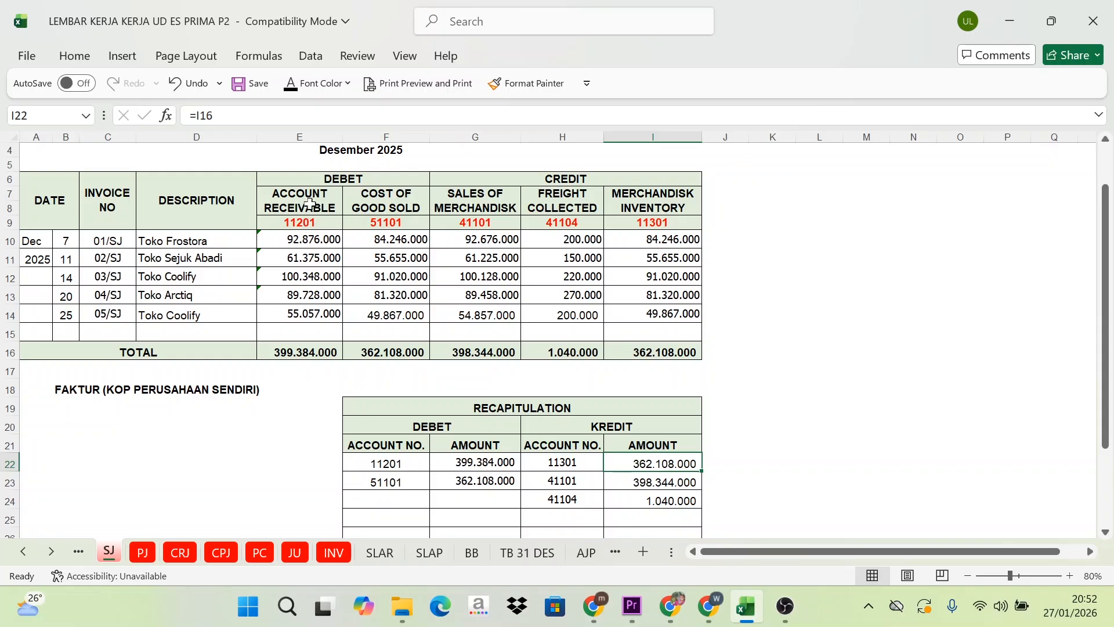
{"action": "left_click", "coordinate": [364, 180]}
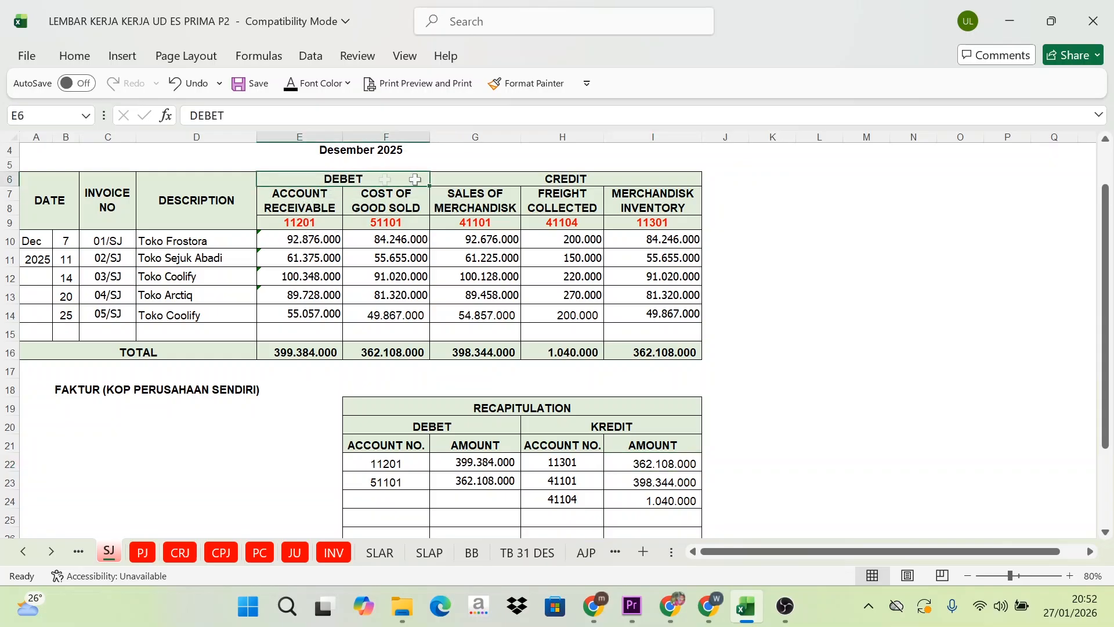
{"action": "left_click", "coordinate": [588, 181]}
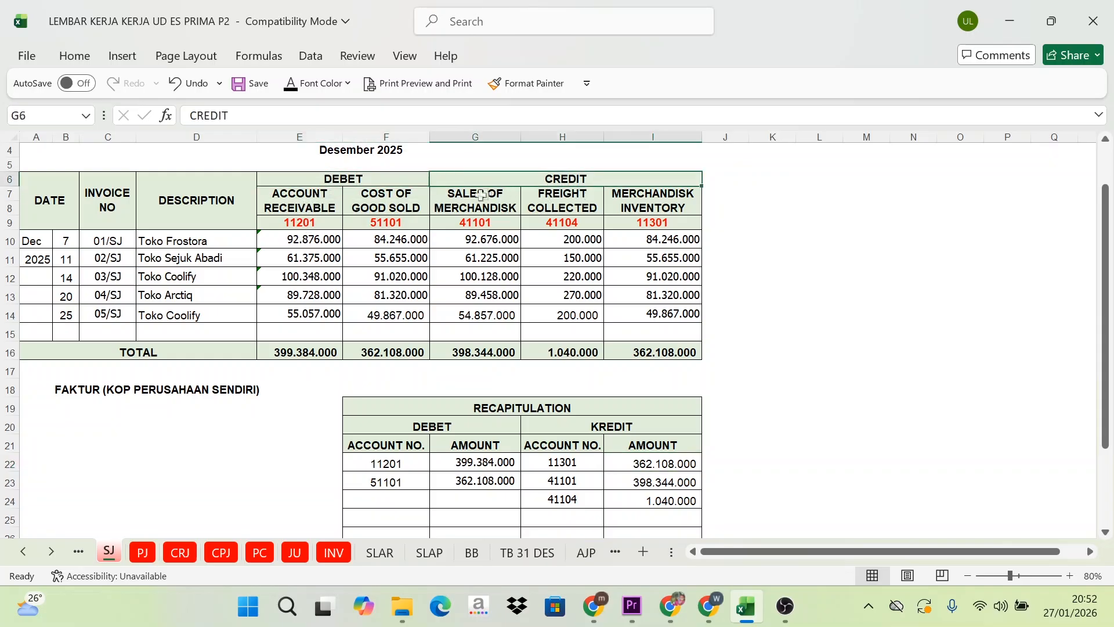
{"action": "left_click", "coordinate": [319, 218]}
{"action": "left_click", "coordinate": [397, 223]}
{"action": "left_click", "coordinate": [316, 224]}
{"action": "left_click", "coordinate": [414, 220]}
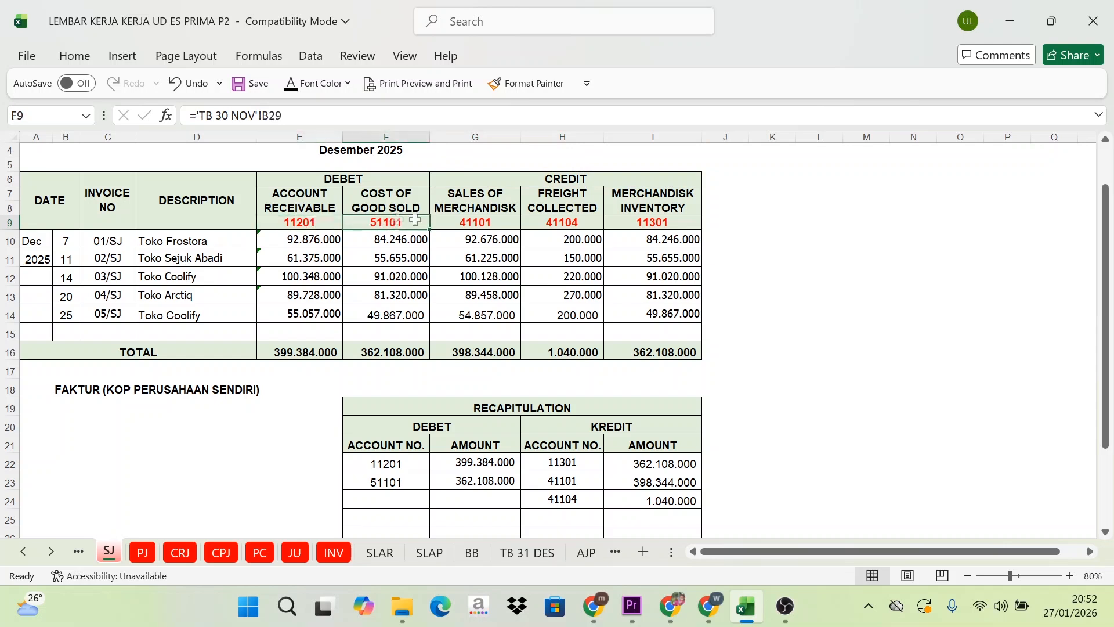
{"action": "left_click", "coordinate": [488, 222]}
{"action": "left_click", "coordinate": [580, 223]}
{"action": "left_click", "coordinate": [661, 223]}
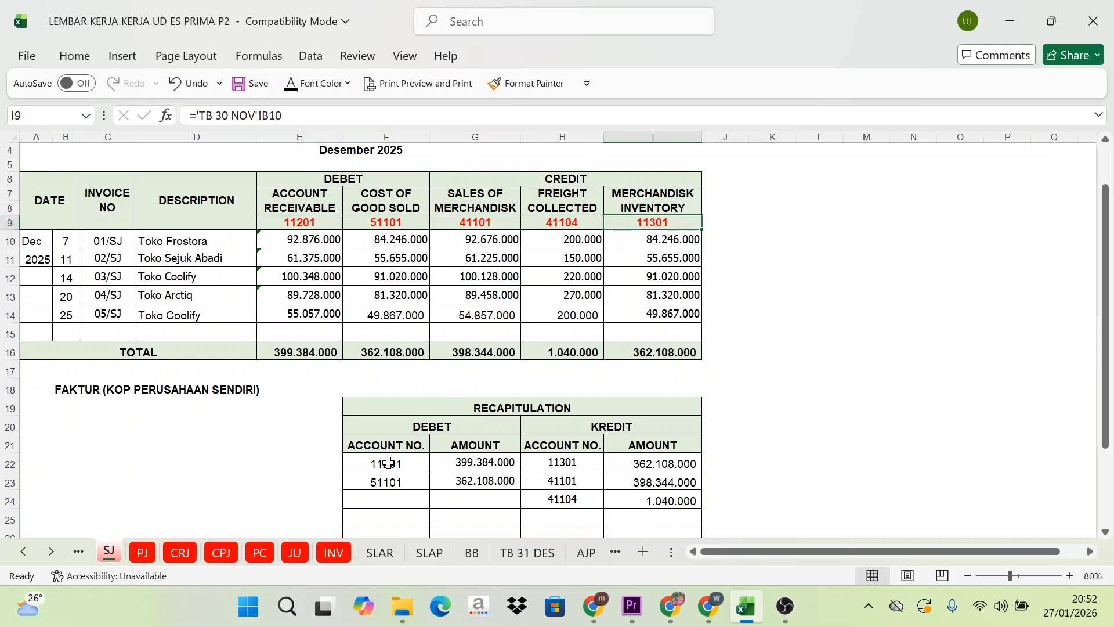
Check the recapitulation's debit and credit account numbers and the debit amounts in G22 and G23
{"action": "left_click_drag", "start_coordinate": [389, 463], "coordinate": [394, 484]}
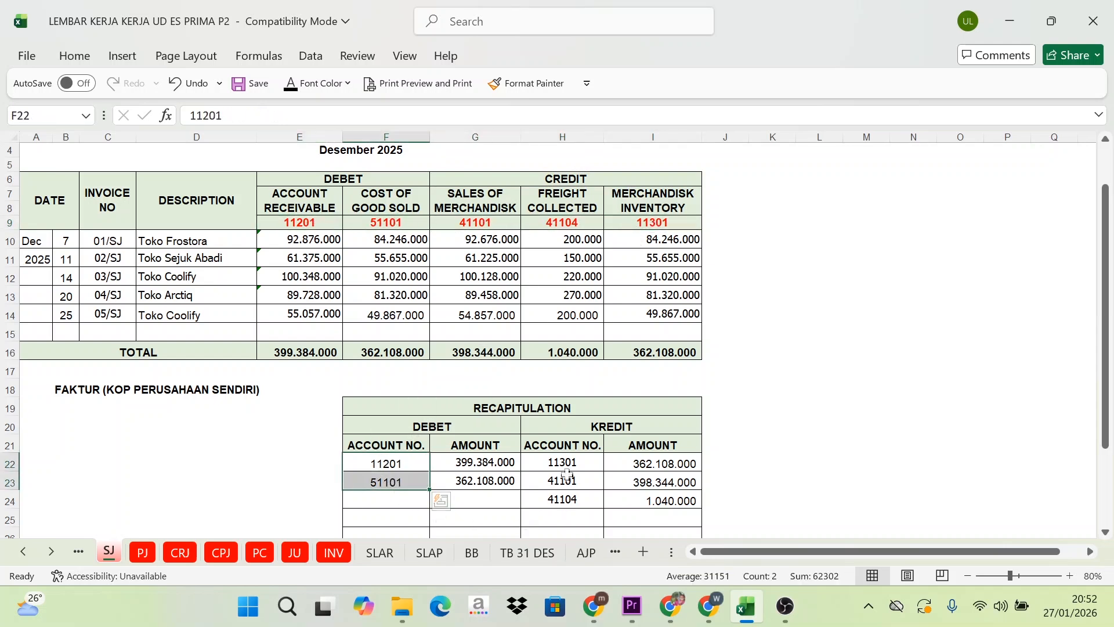
{"action": "left_click", "coordinate": [421, 426]}
{"action": "left_click", "coordinate": [563, 425]}
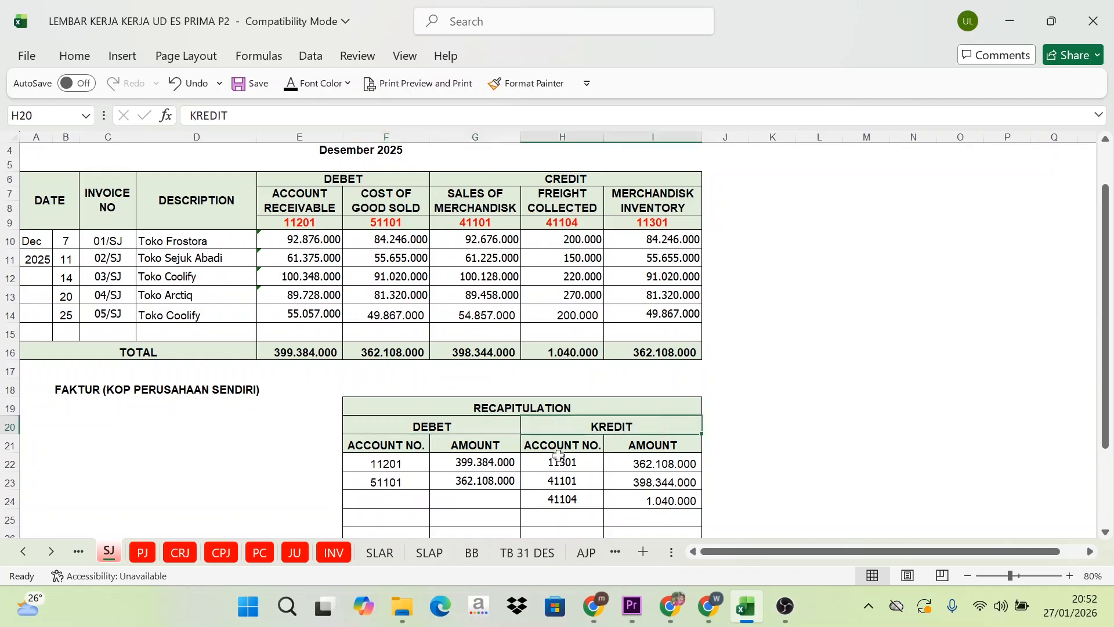
{"action": "left_click_drag", "start_coordinate": [560, 462], "coordinate": [560, 500]}
{"action": "left_click_drag", "start_coordinate": [383, 462], "coordinate": [406, 484]}
{"action": "left_click", "coordinate": [481, 464]}
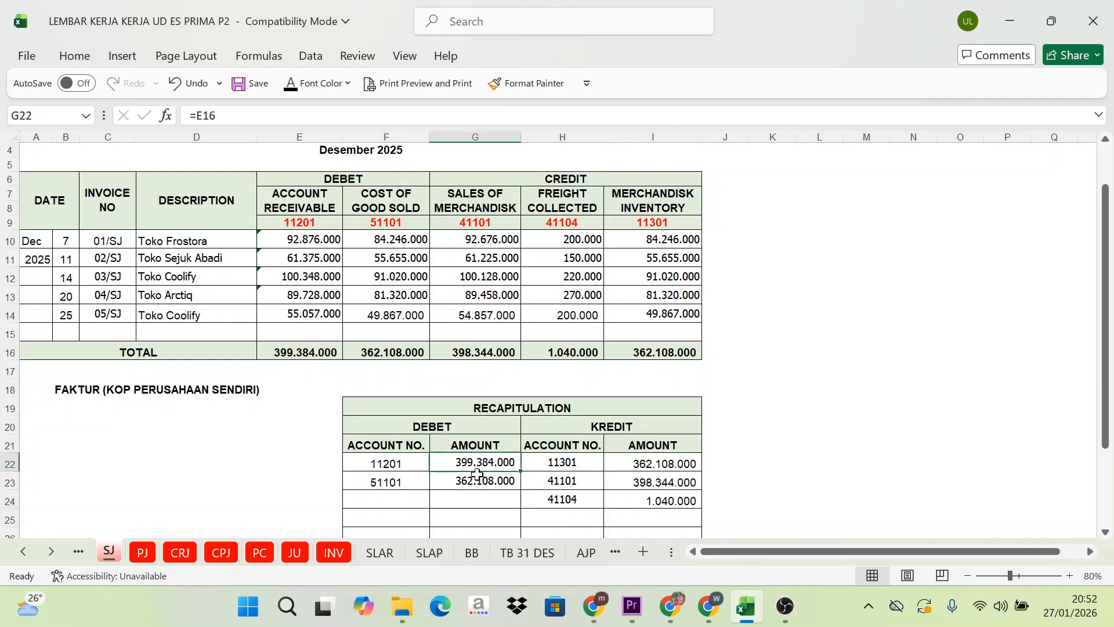
{"action": "left_click", "coordinate": [483, 481]}
Check each column total in the sales journal's TOTAL row as the source of the recapitulation amounts
{"action": "left_click", "coordinate": [167, 352]}
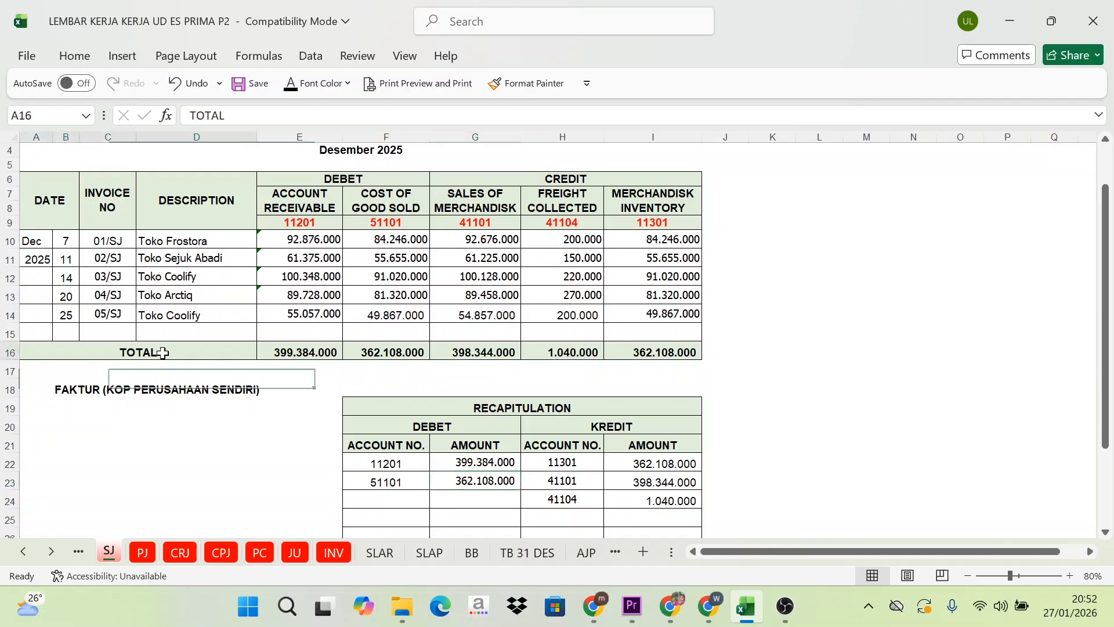
{"action": "left_click", "coordinate": [308, 351]}
{"action": "left_click", "coordinate": [388, 351]}
{"action": "left_click", "coordinate": [477, 350]}
{"action": "left_click", "coordinate": [580, 351]}
{"action": "left_click", "coordinate": [650, 351]}
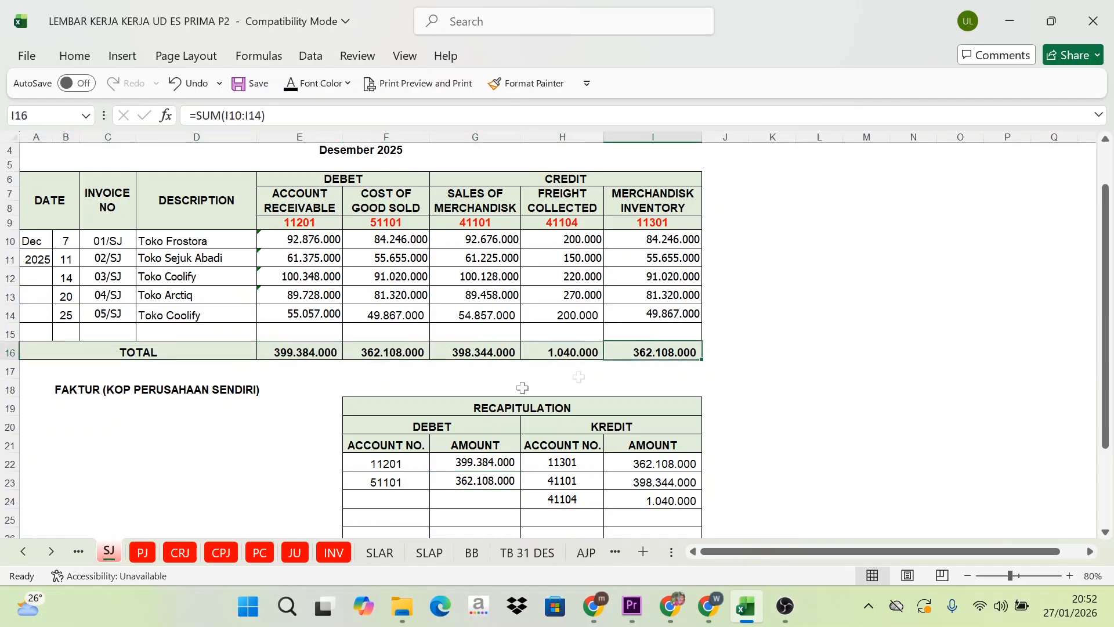
{"action": "scroll", "coordinate": [419, 360], "scroll_direction": "up", "scroll_amount": 1}
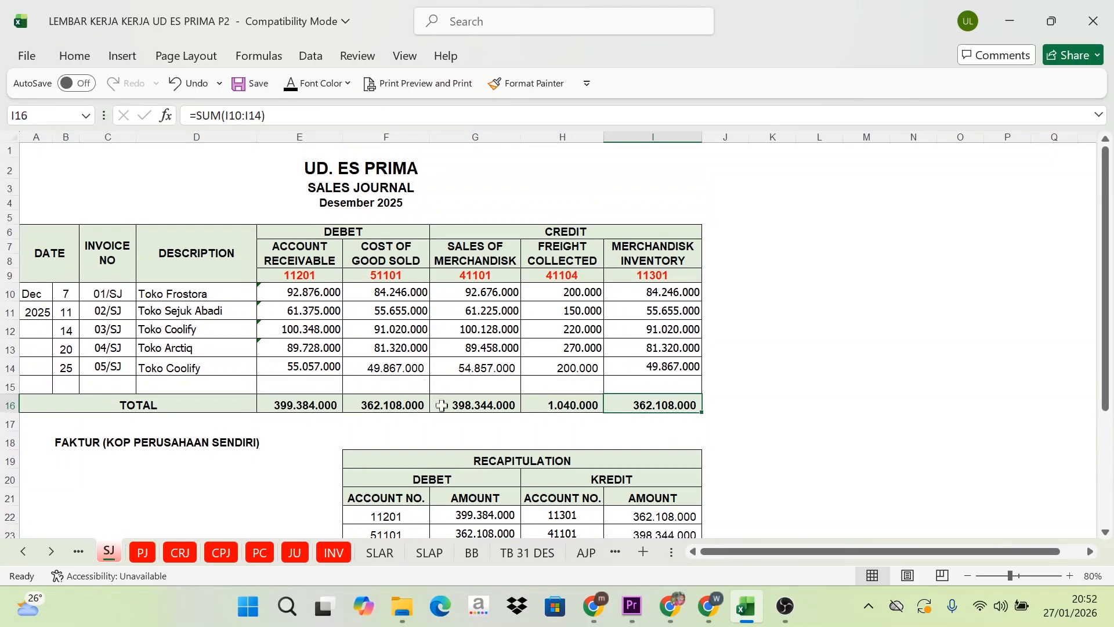
{"action": "scroll", "coordinate": [368, 336], "scroll_direction": "down", "scroll_amount": 1}
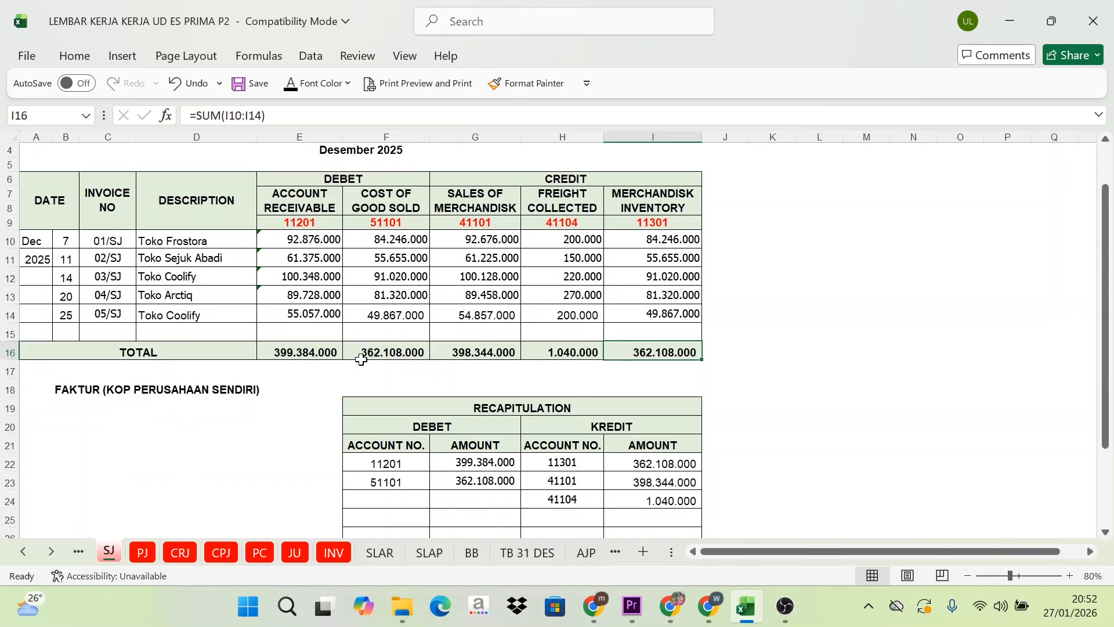
{"action": "scroll", "coordinate": [370, 371], "scroll_direction": "up", "scroll_amount": 1}
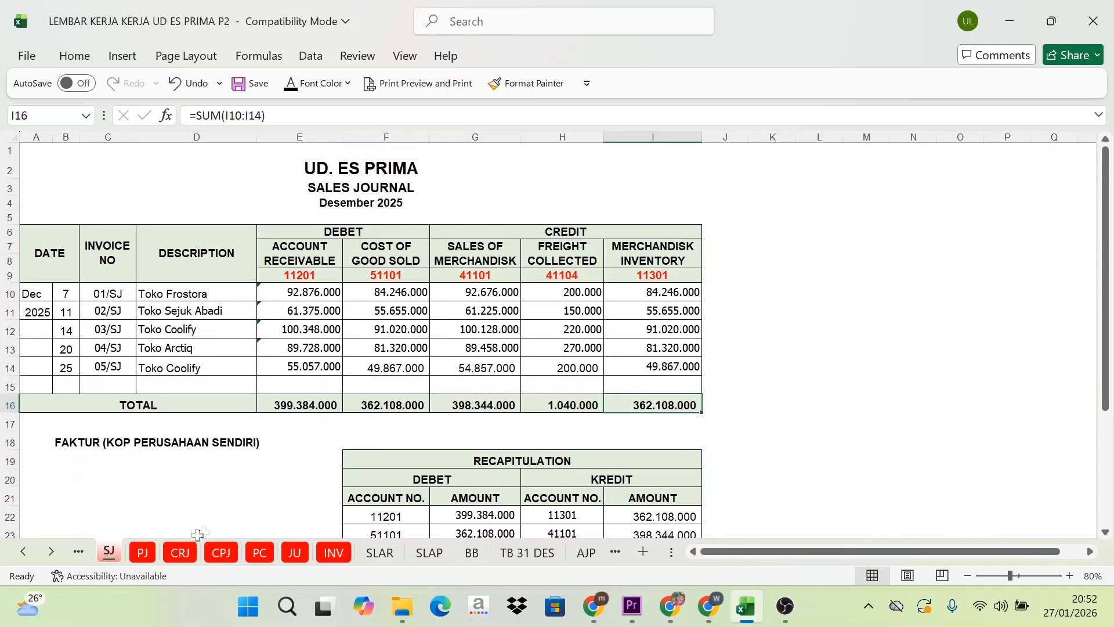
Open the PJ sheet and examine the purchases journal's debit and credit headings and account numbers 11301 and 21201
{"action": "left_click", "coordinate": [148, 551]}
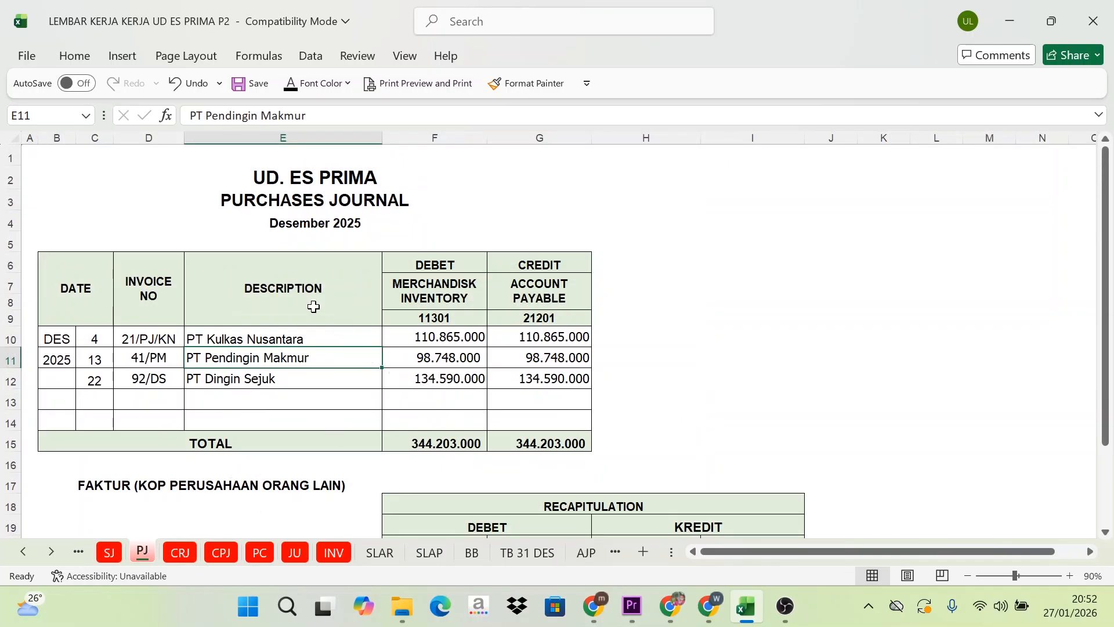
{"action": "scroll", "coordinate": [336, 323], "scroll_direction": "down", "scroll_amount": 1}
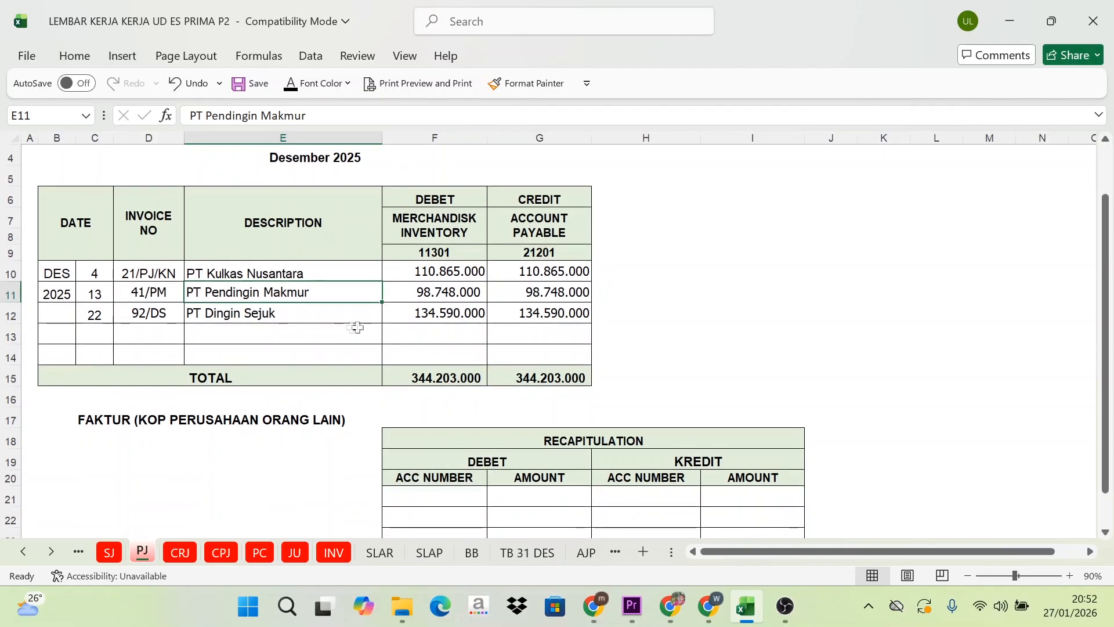
{"action": "left_click", "coordinate": [455, 199]}
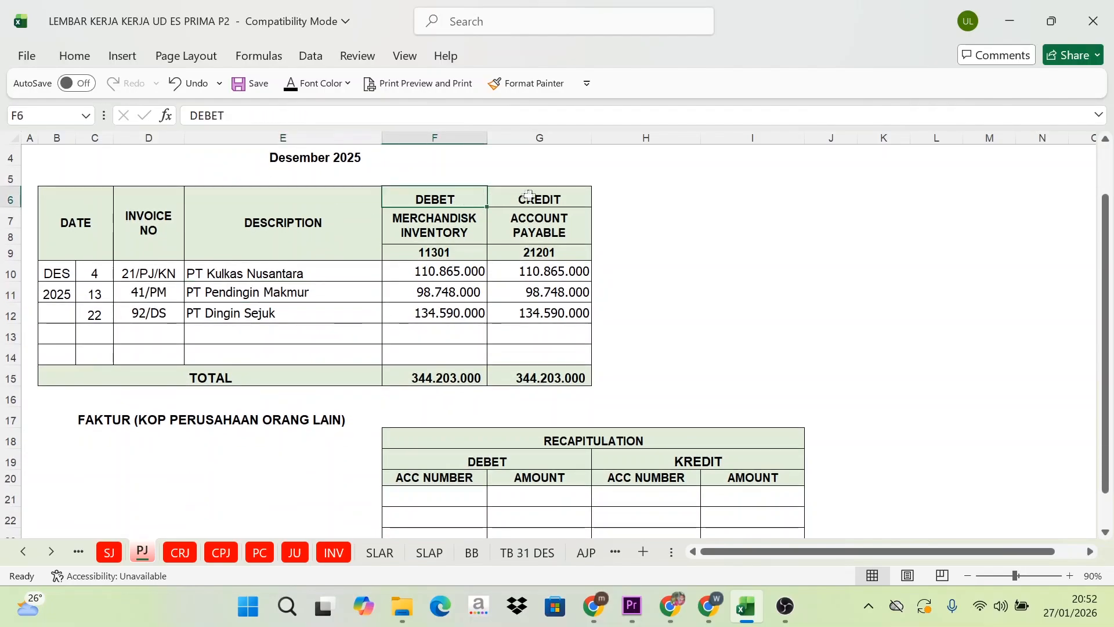
{"action": "left_click", "coordinate": [521, 199]}
{"action": "left_click", "coordinate": [505, 252]}
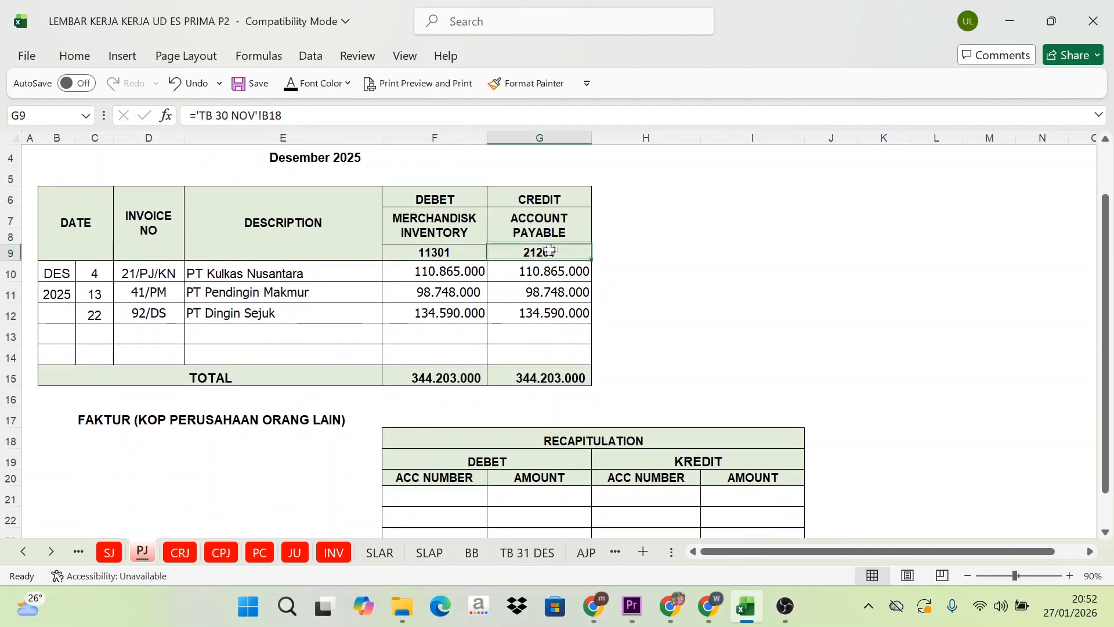
{"action": "left_click", "coordinate": [439, 253]}
{"action": "left_click", "coordinate": [444, 197]}
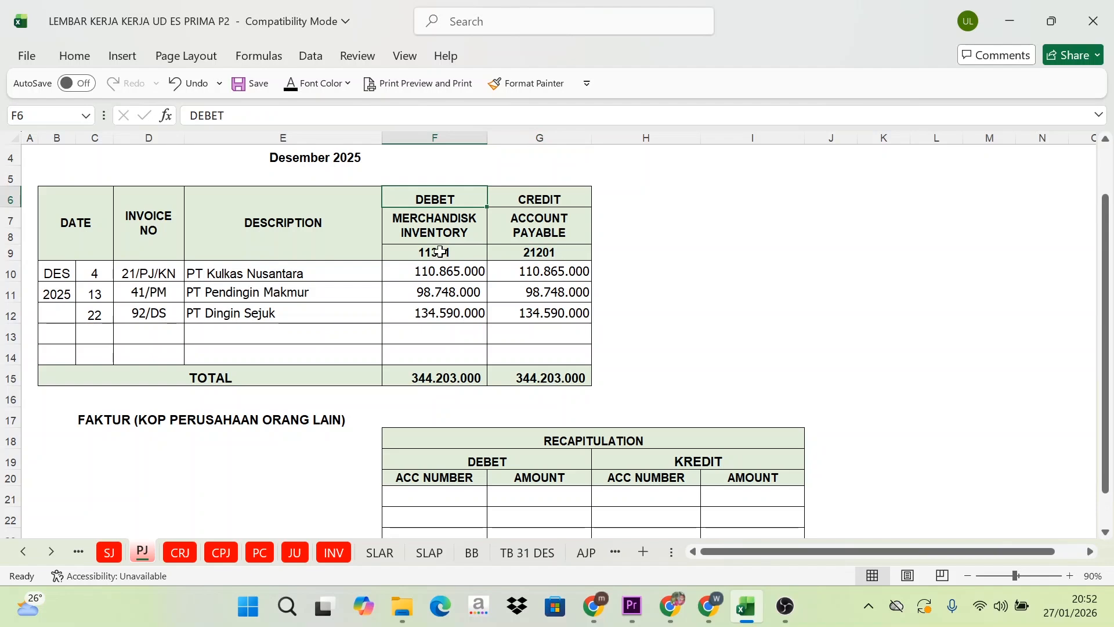
{"action": "left_click", "coordinate": [459, 251]}
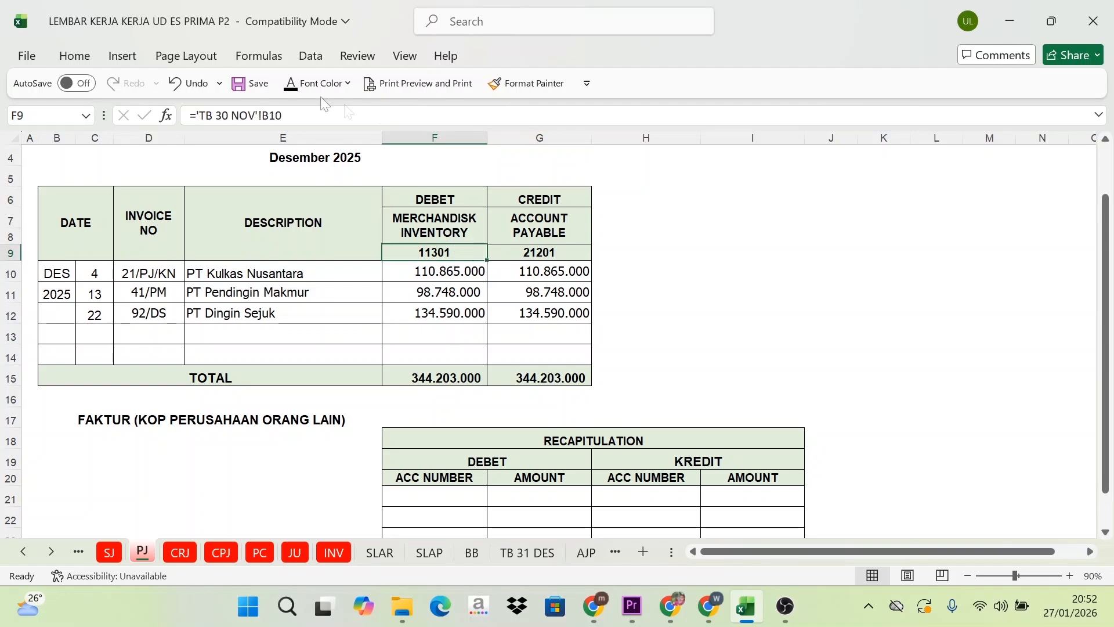
Color the account numbers 11301 and 21201 in F9 and G9 of the purchases journal red
{"action": "left_click", "coordinate": [343, 85]}
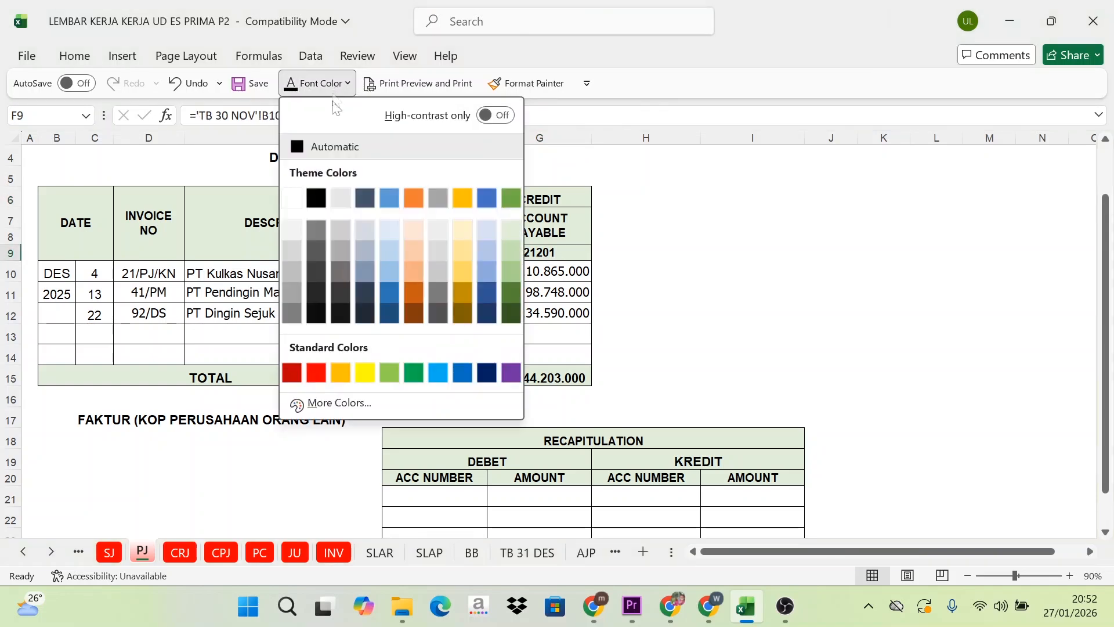
{"action": "left_click", "coordinate": [316, 372]}
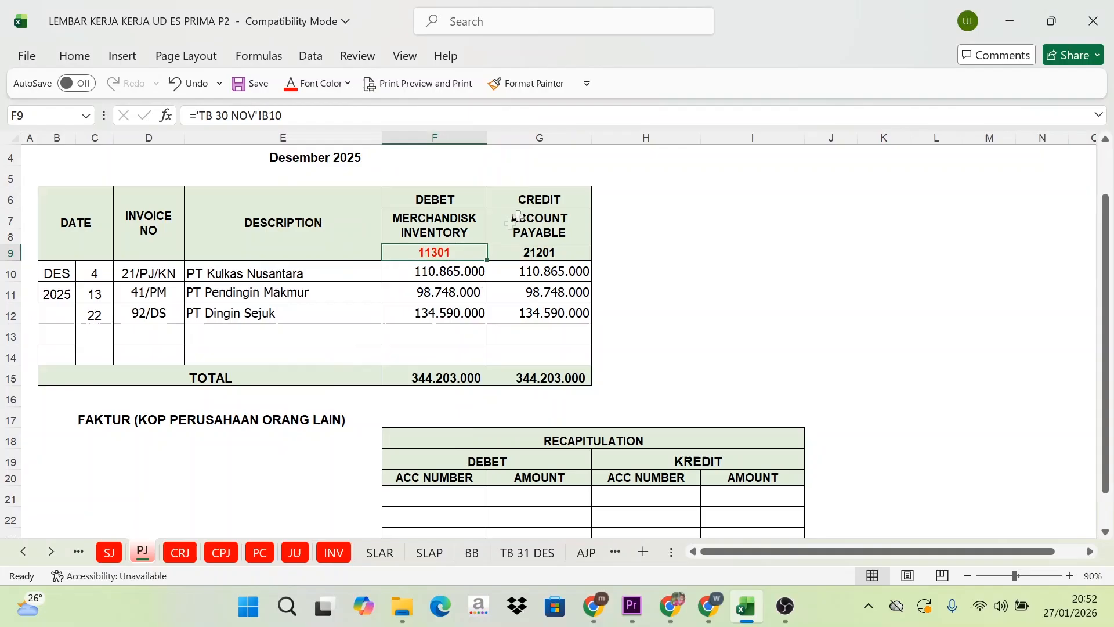
{"action": "left_click", "coordinate": [540, 255]}
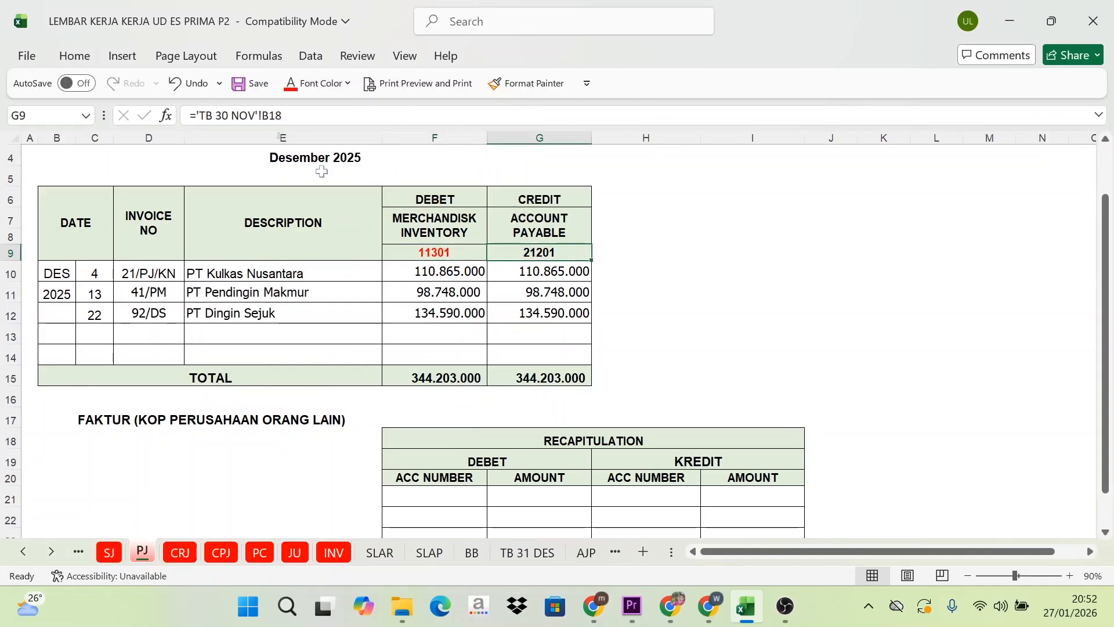
{"action": "left_click", "coordinate": [679, 236]}
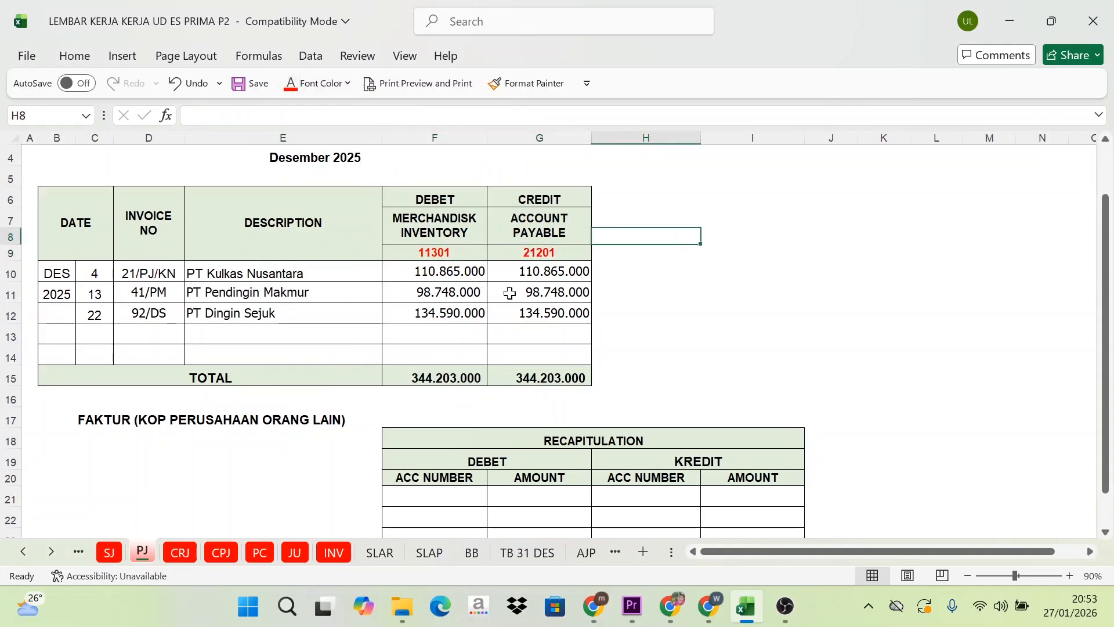
Set the font of the recapitulation's debit account number 11301 in F21 and credit account number 21201 in H21 to automatic black
{"action": "scroll", "coordinate": [507, 296], "scroll_direction": "down", "scroll_amount": 1}
{"action": "left_click", "coordinate": [448, 191]}
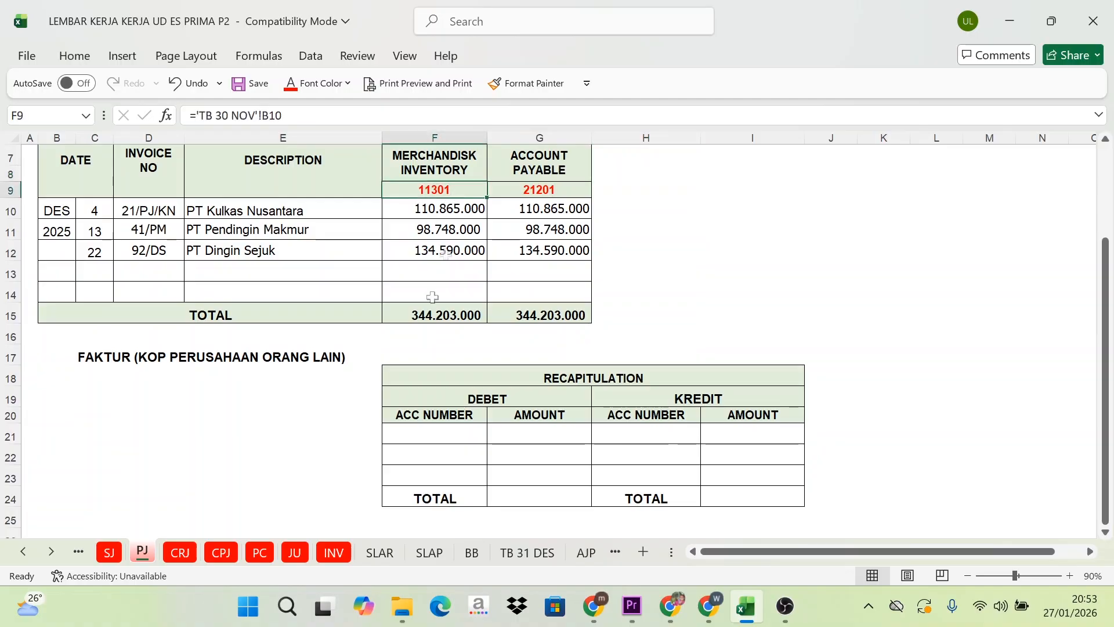
{"action": "left_click", "coordinate": [431, 429]}
{"action": "type", "text": "11301"}
{"action": "left_click", "coordinate": [322, 83]}
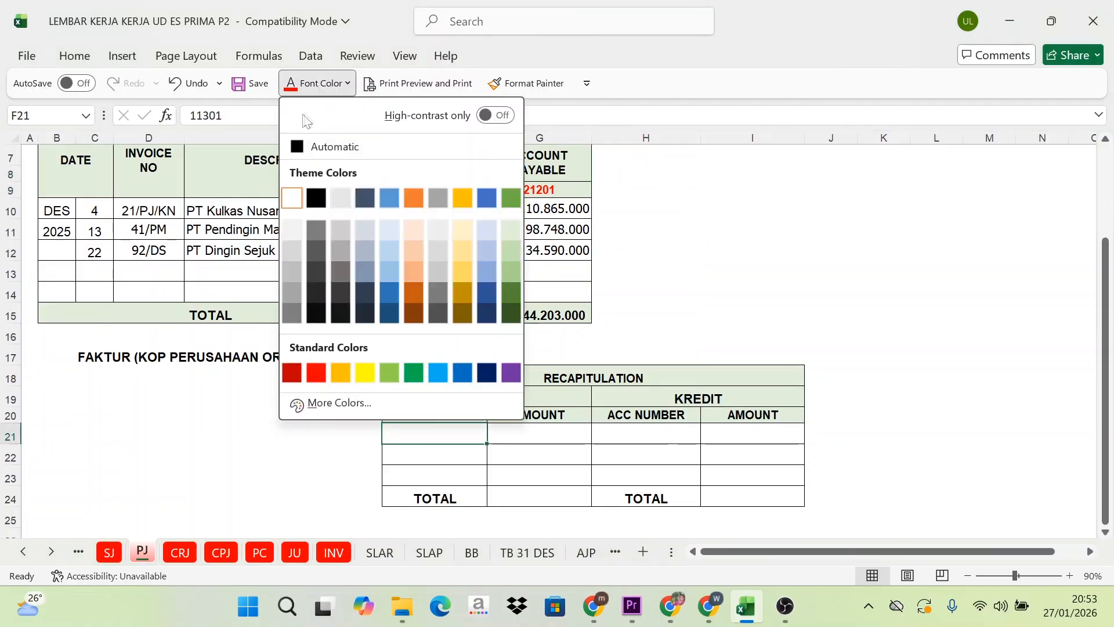
{"action": "left_click", "coordinate": [298, 146]}
{"action": "left_click", "coordinate": [661, 431]}
{"action": "key", "text": "ctrl+v"}
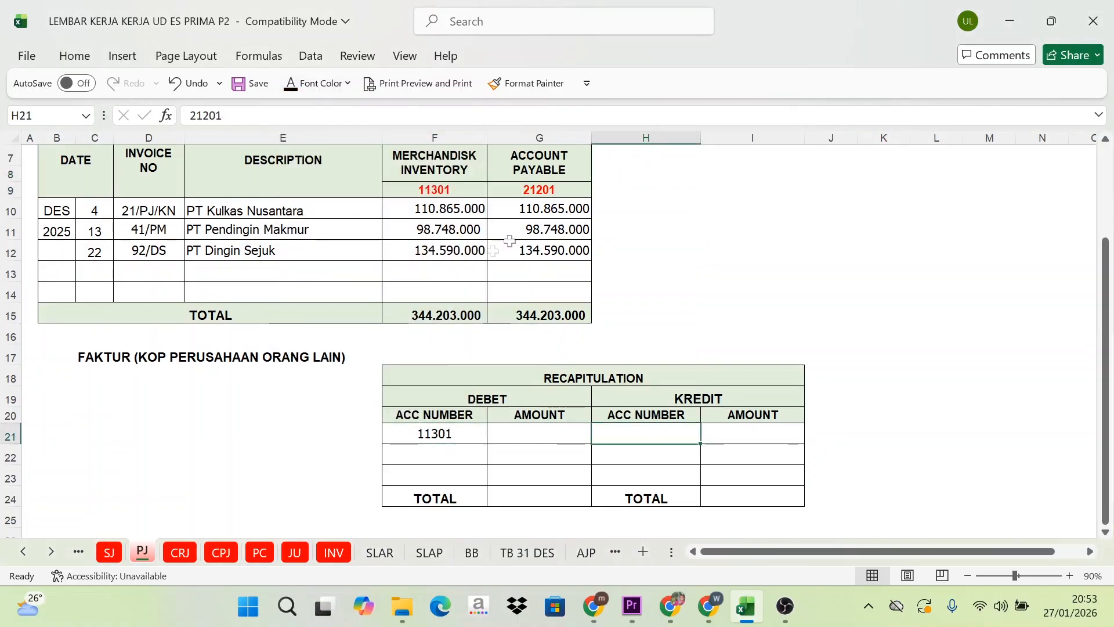
{"action": "left_click", "coordinate": [293, 87]}
Make the recapitulation amounts in G21 and I21 readable by setting their font color to black
{"action": "scroll", "coordinate": [680, 456], "scroll_direction": "up", "scroll_amount": 1}
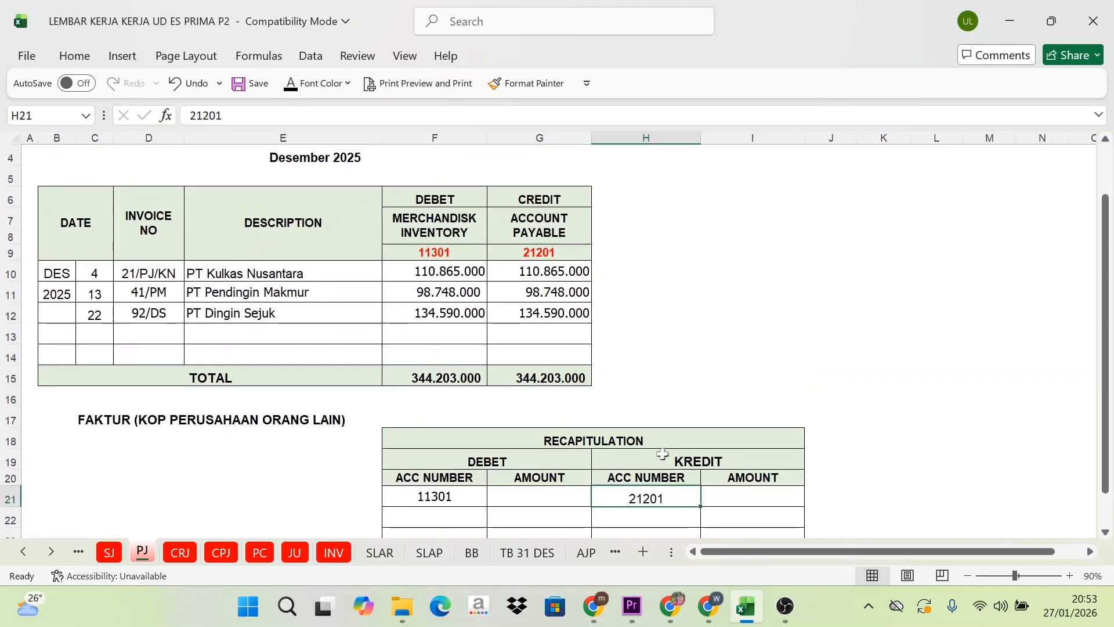
{"action": "left_click", "coordinate": [531, 498]}
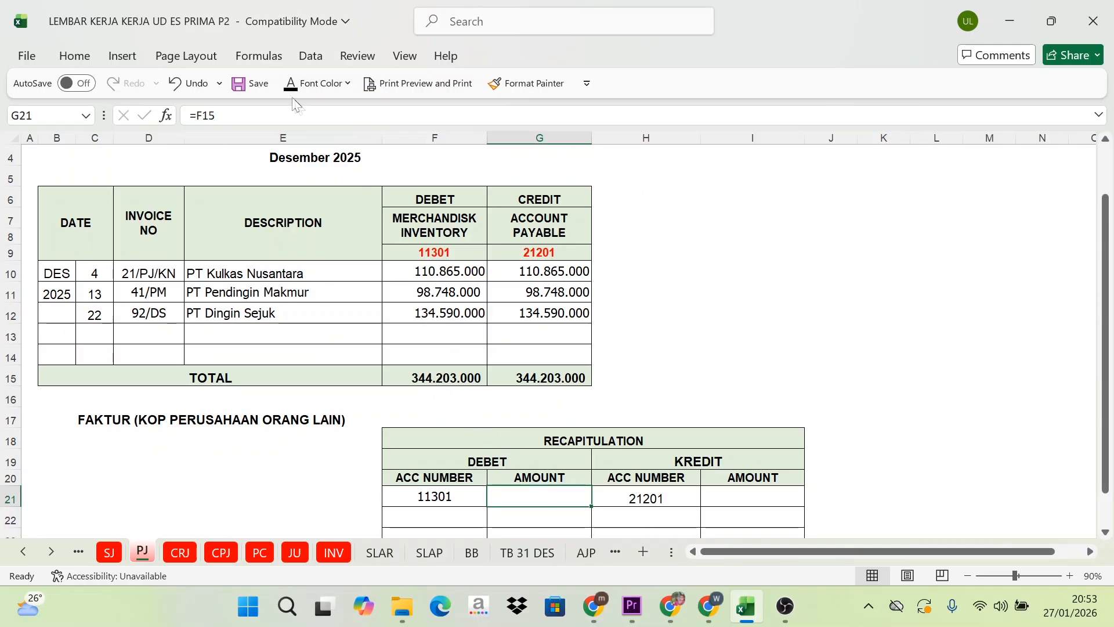
{"action": "left_click", "coordinate": [747, 498]}
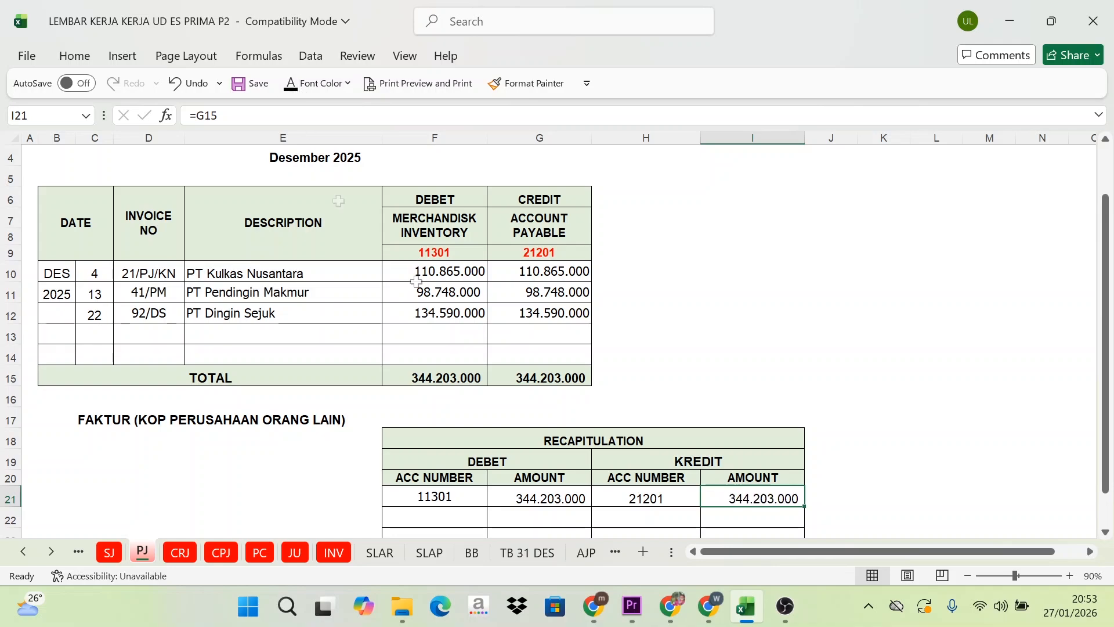
Compare the purchases recapitulation's debit and credit sides with the journal's DEBET and CREDIT headings
{"action": "scroll", "coordinate": [505, 360], "scroll_direction": "down", "scroll_amount": 1}
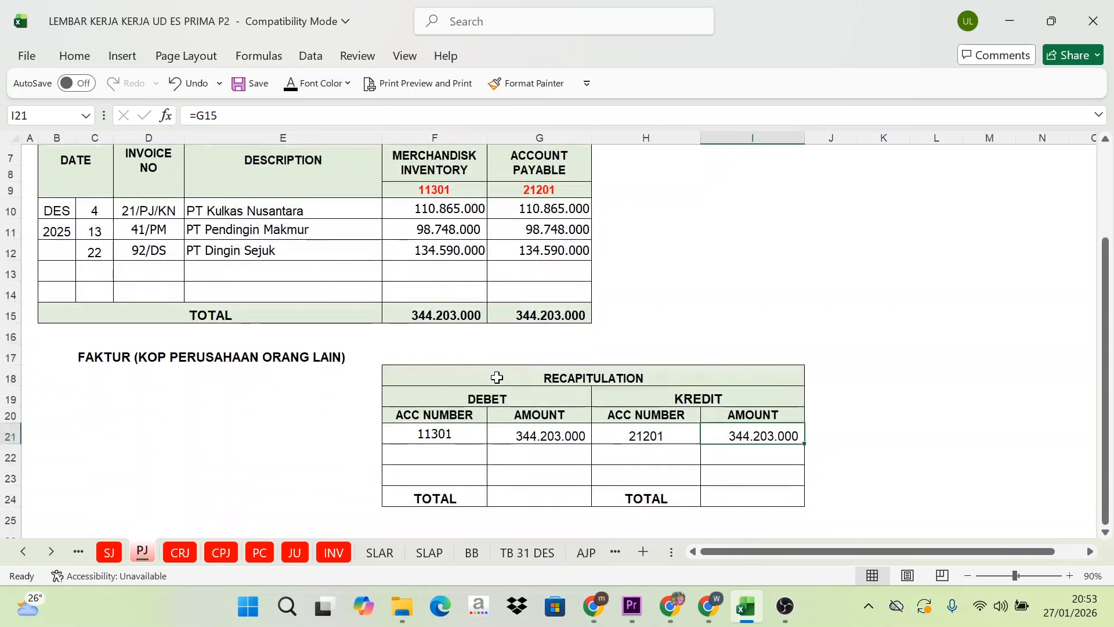
{"action": "scroll", "coordinate": [460, 351], "scroll_direction": "up", "scroll_amount": 2}
{"action": "left_click", "coordinate": [420, 264]}
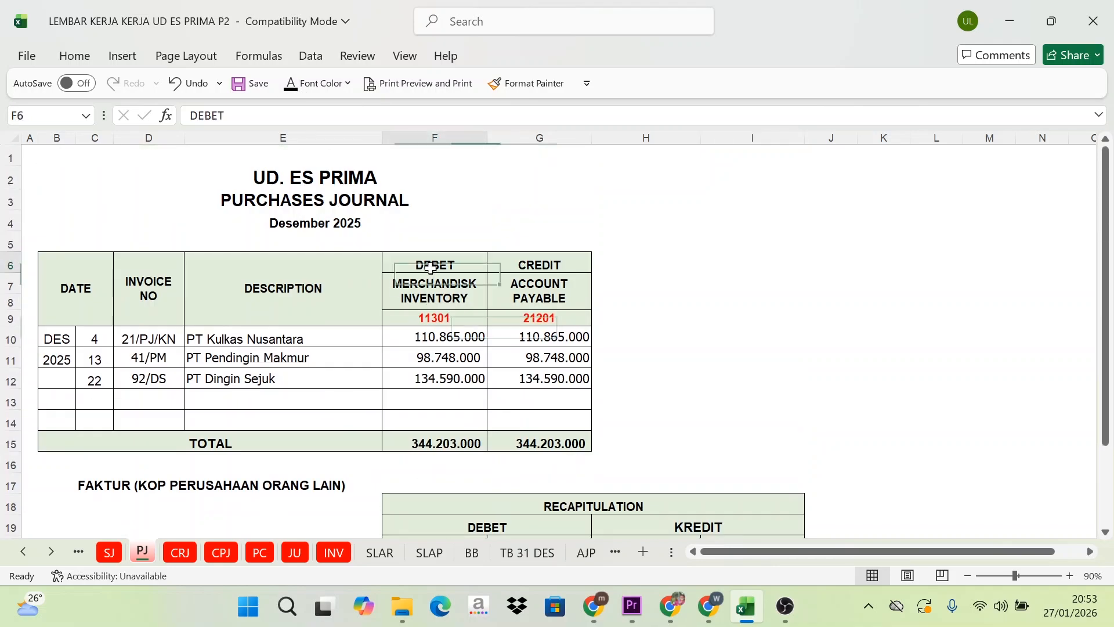
{"action": "left_click", "coordinate": [534, 265]}
{"action": "scroll", "coordinate": [566, 393], "scroll_direction": "down", "scroll_amount": 1}
{"action": "scroll", "coordinate": [563, 400], "scroll_direction": "down", "scroll_amount": 2}
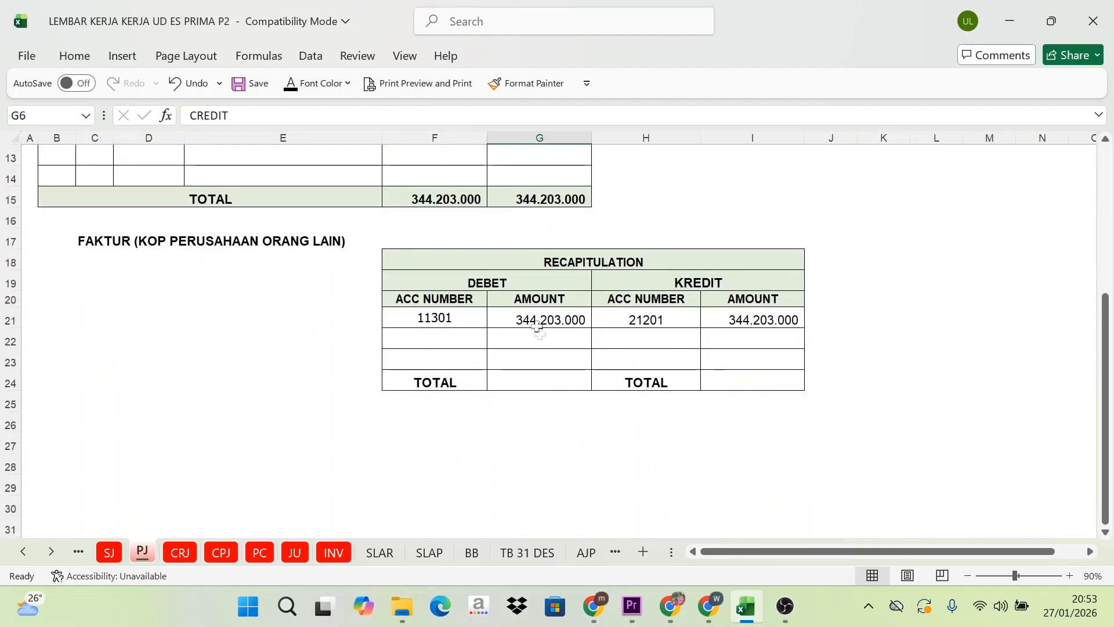
Color the recapitulation's TOTAL row G24:I24 black and check both amount columns down to their totals
{"action": "scroll", "coordinate": [475, 524], "scroll_direction": "up", "scroll_amount": 2}
{"action": "left_click", "coordinate": [540, 497]}
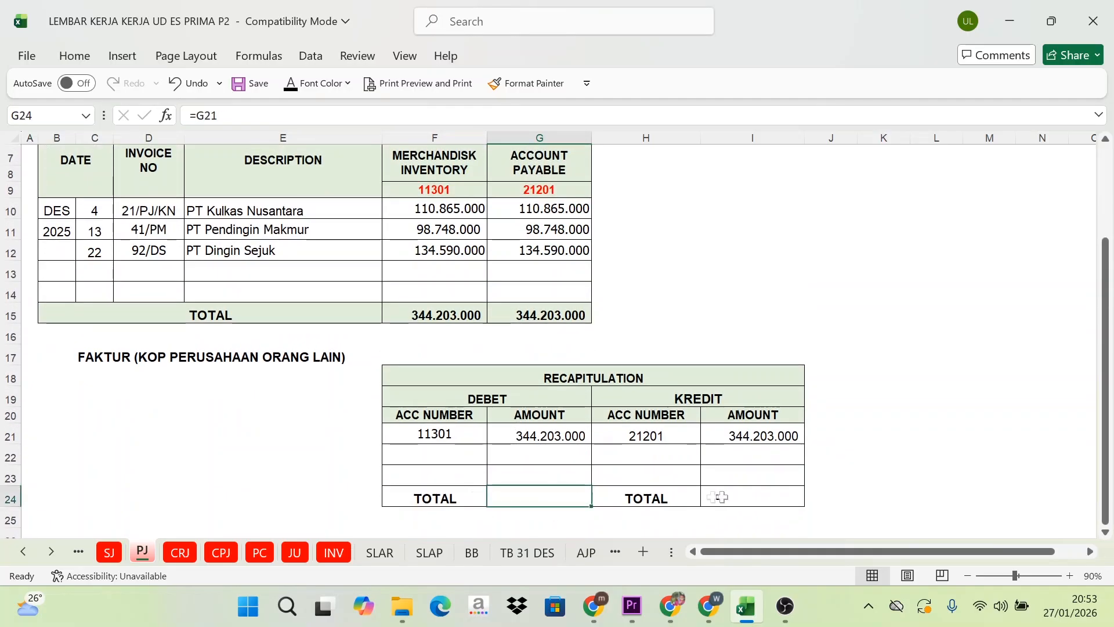
{"action": "left_click", "coordinate": [738, 496]}
{"action": "left_click_drag", "start_coordinate": [540, 496], "coordinate": [738, 500]}
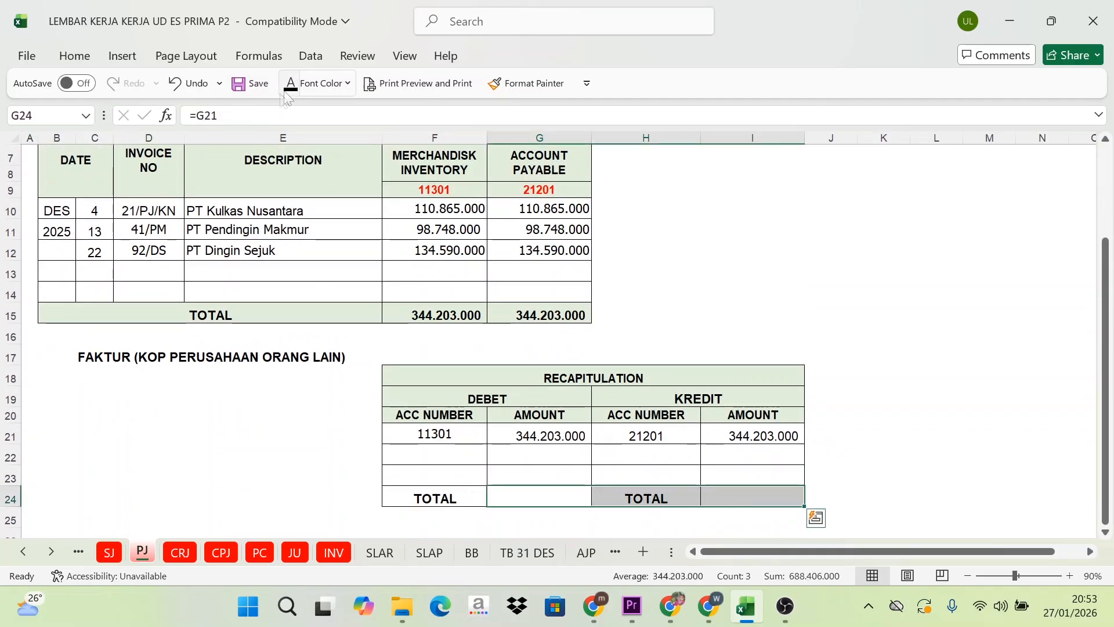
{"action": "left_click", "coordinate": [291, 84]}
{"action": "left_click_drag", "start_coordinate": [558, 421], "coordinate": [559, 477]}
{"action": "left_click_drag", "start_coordinate": [722, 433], "coordinate": [756, 497]}
On the SJ sheet, set the font of the recapitulation's debit total in G27 and credit total in I27 to black
{"action": "left_click", "coordinate": [110, 553]}
{"action": "scroll", "coordinate": [398, 452], "scroll_direction": "down", "scroll_amount": 4}
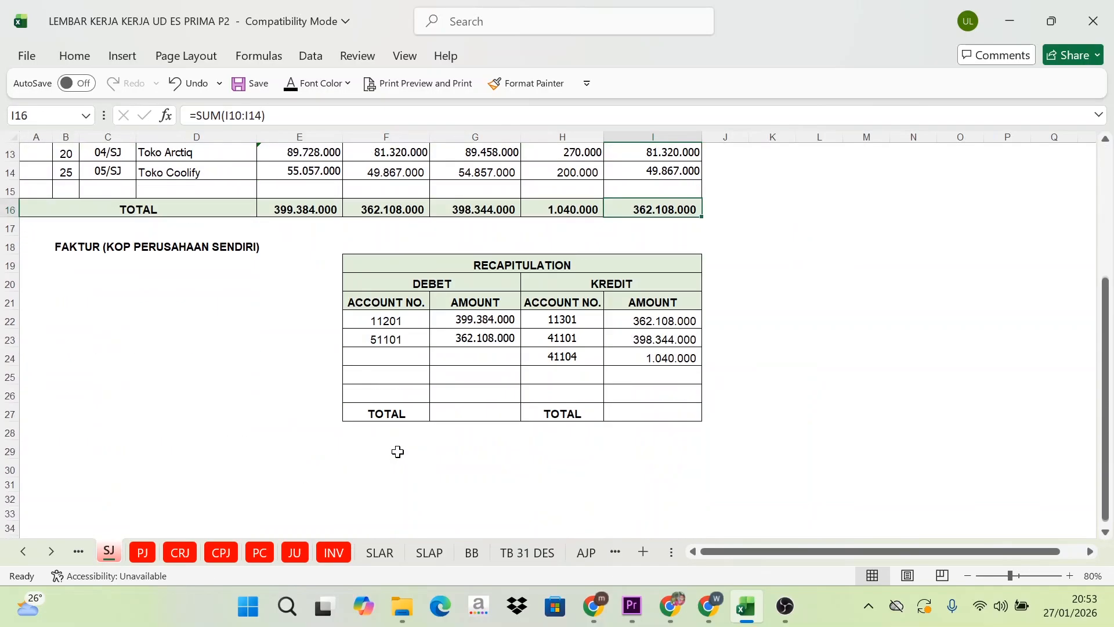
{"action": "left_click_drag", "start_coordinate": [475, 321], "coordinate": [471, 395]}
{"action": "left_click", "coordinate": [475, 413]}
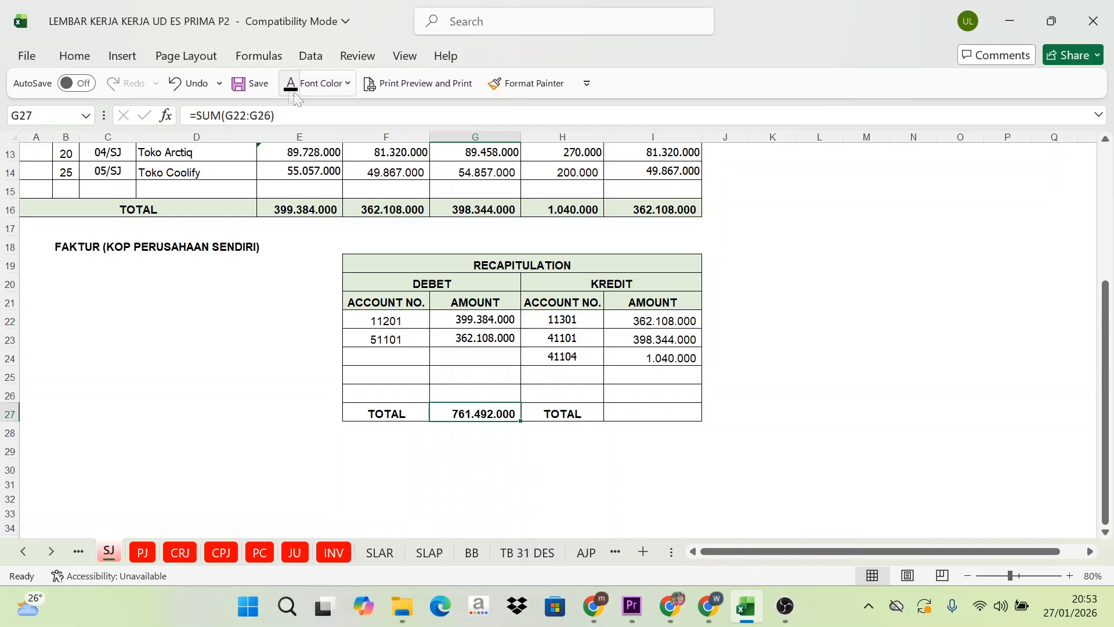
{"action": "left_click_drag", "start_coordinate": [651, 324], "coordinate": [658, 372]}
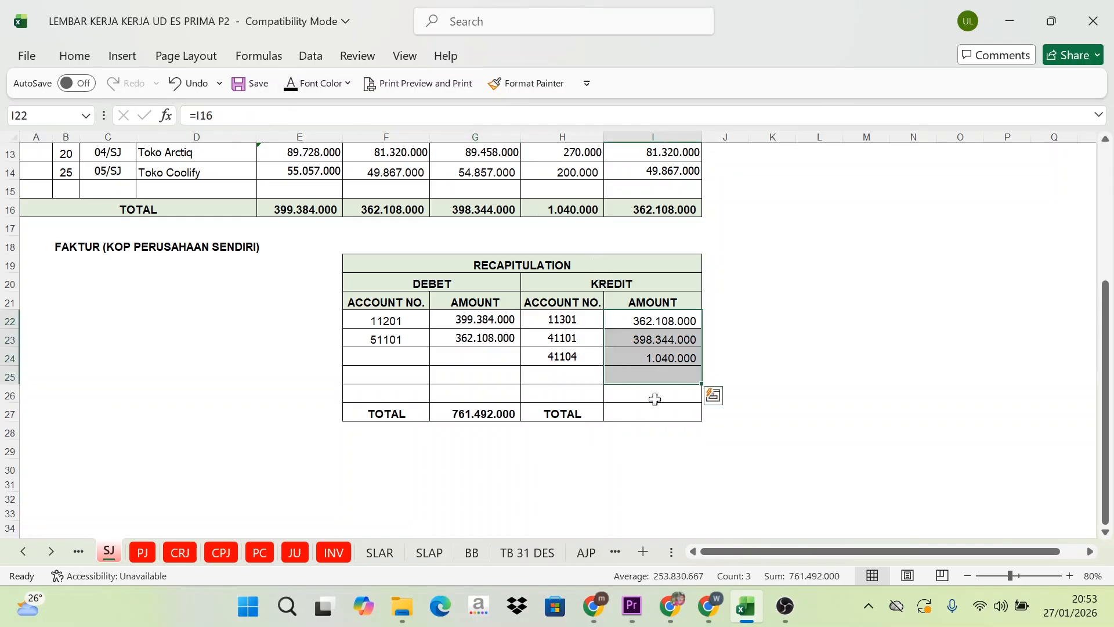
{"action": "left_click", "coordinate": [652, 412]}
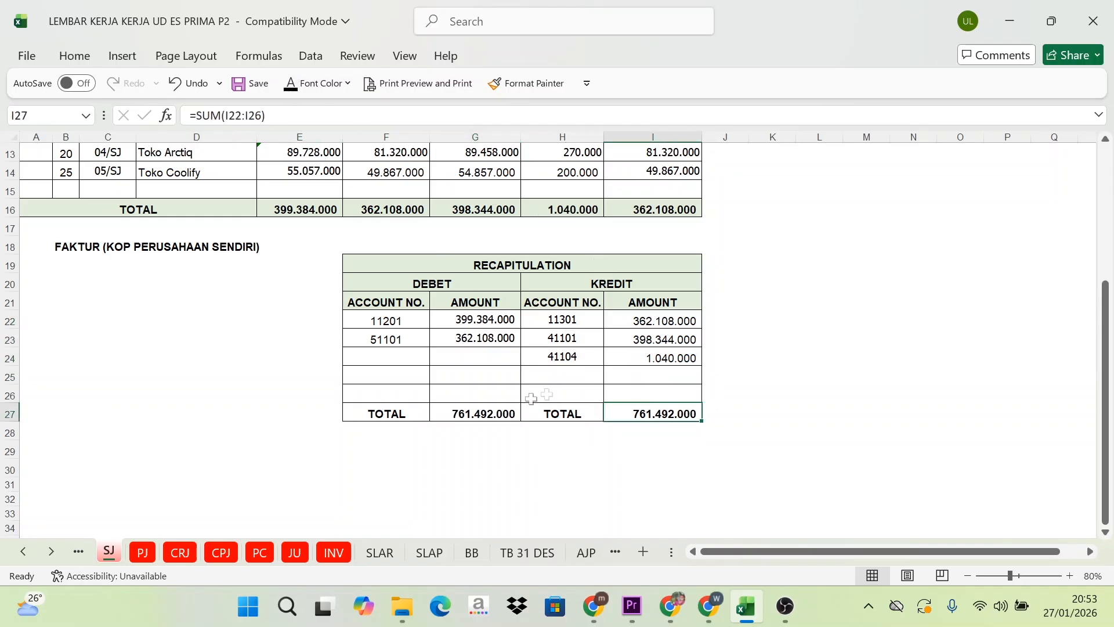
Compare the sales recapitulation's debit and credit totals in G27 and I27, and recheck the recapitulation on the PJ sheet
{"action": "left_click", "coordinate": [478, 429]}
{"action": "left_click", "coordinate": [630, 415]}
{"action": "left_click", "coordinate": [477, 413]}
{"action": "left_click", "coordinate": [642, 415]}
{"action": "left_click", "coordinate": [484, 415]}
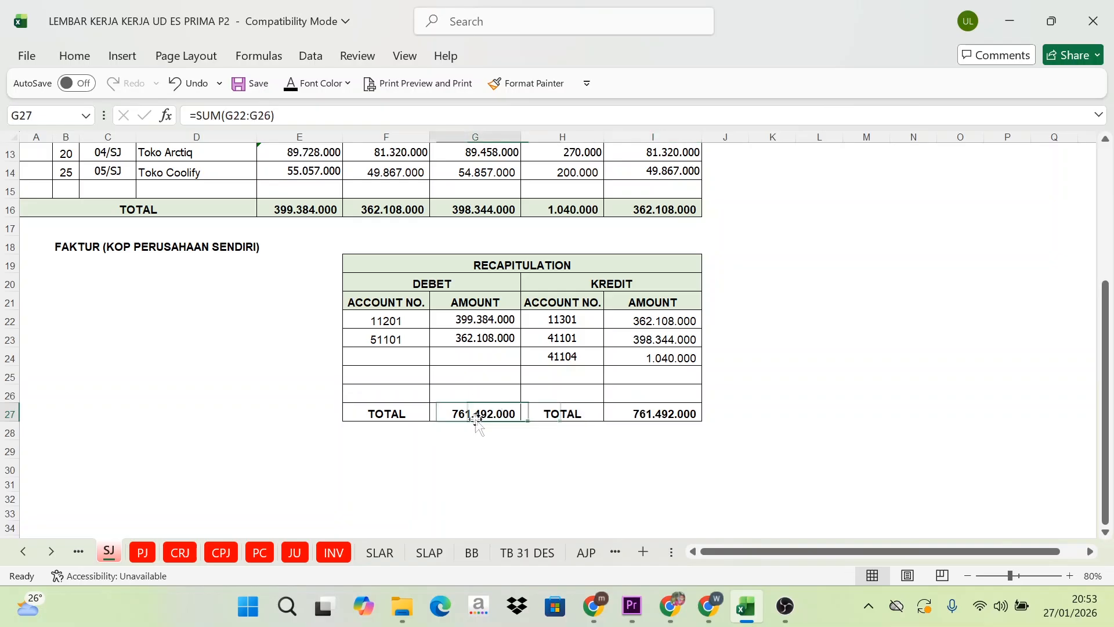
{"action": "left_click", "coordinate": [631, 411]}
{"action": "scroll", "coordinate": [530, 393], "scroll_direction": "up", "scroll_amount": 4}
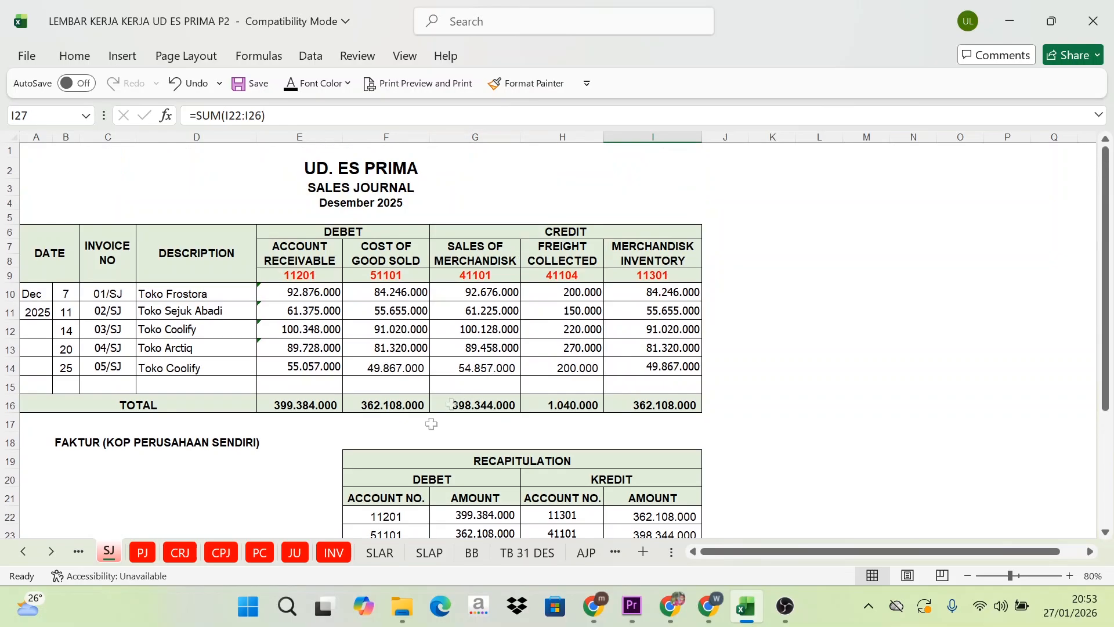
{"action": "left_click", "coordinate": [142, 553]}
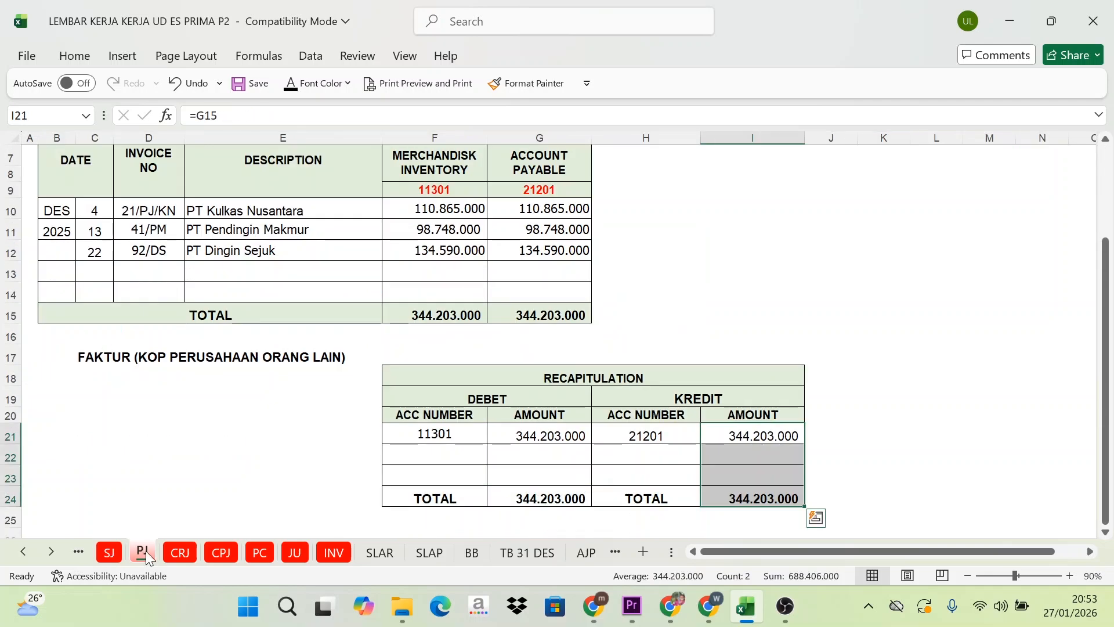
Open the CRJ sheet and color the Cash in Bank account number 11101 in E8 red
{"action": "left_click", "coordinate": [179, 553]}
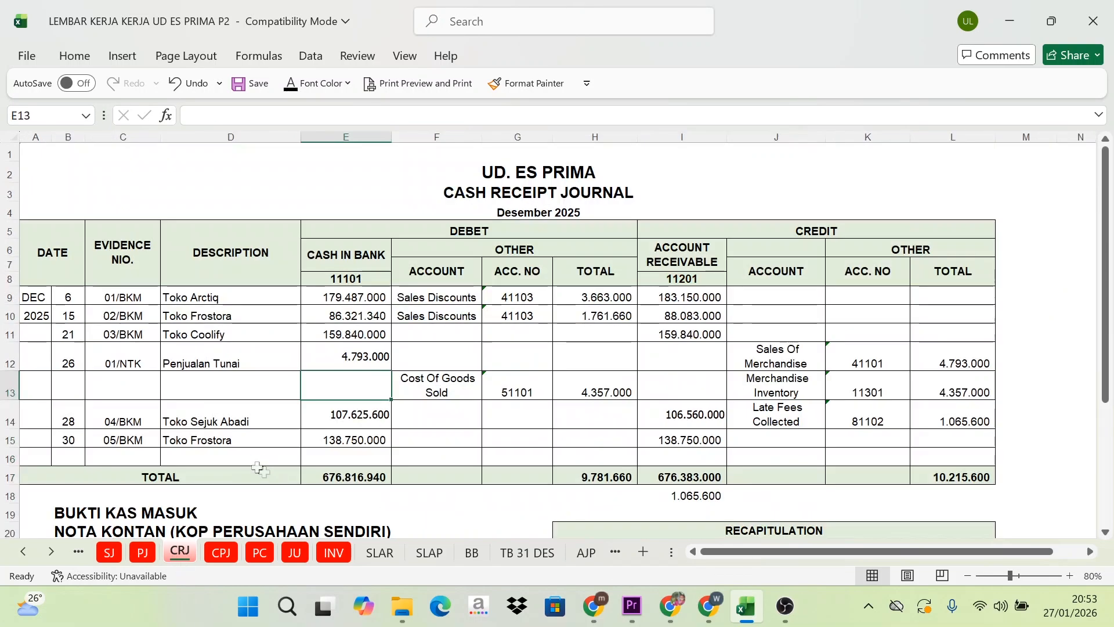
{"action": "scroll", "coordinate": [459, 315], "scroll_direction": "down", "scroll_amount": 1}
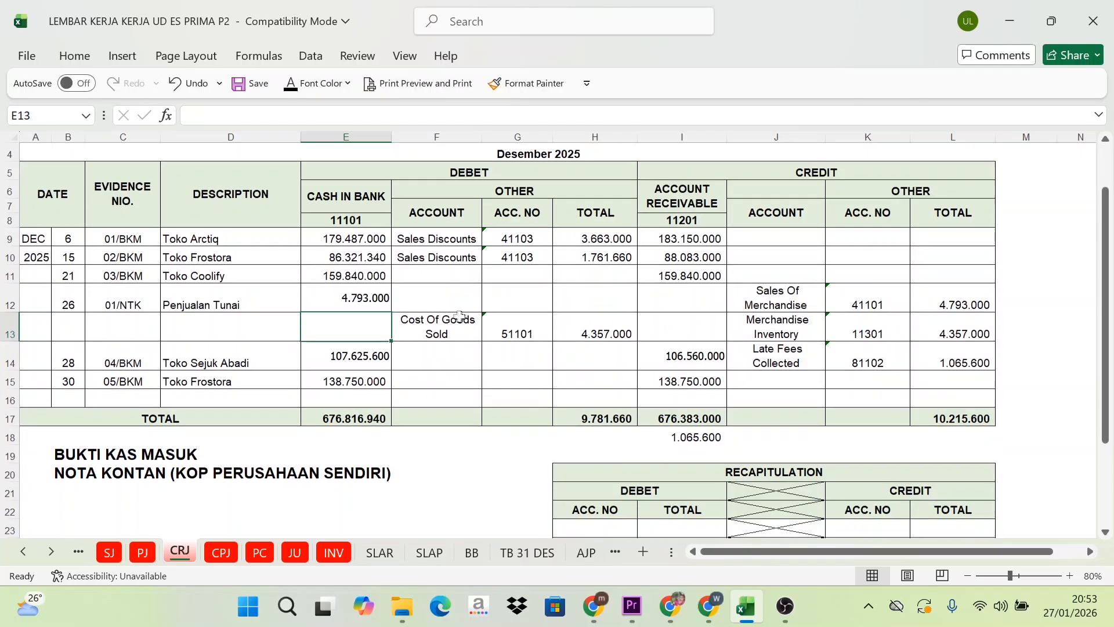
{"action": "scroll", "coordinate": [459, 315], "scroll_direction": "up", "scroll_amount": 1}
{"action": "left_click", "coordinate": [480, 229]}
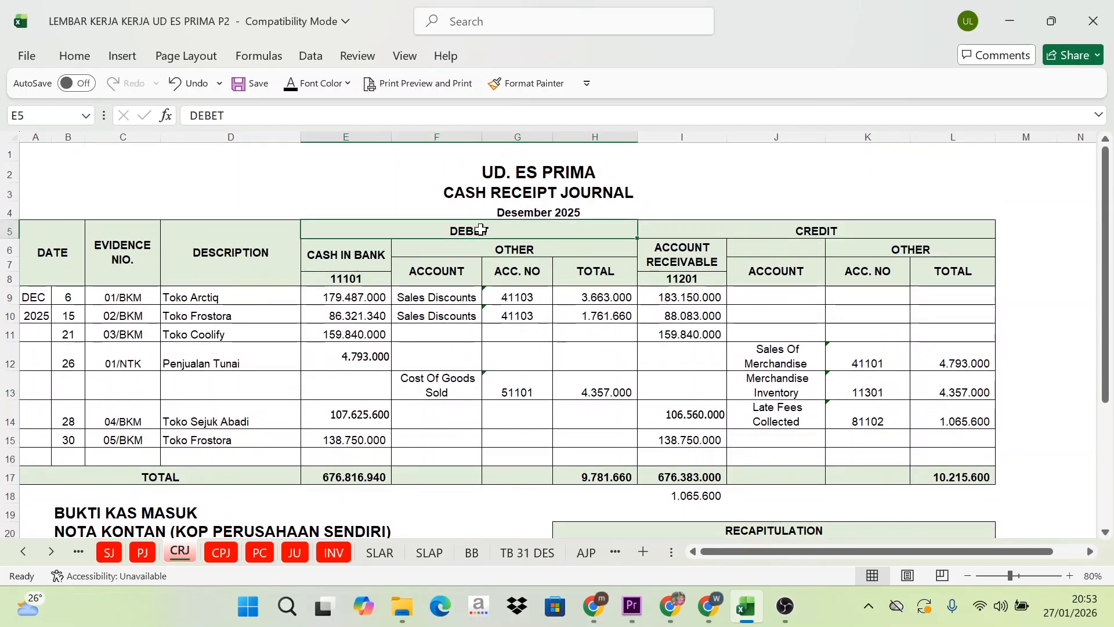
{"action": "left_click", "coordinate": [350, 281]}
{"action": "left_click", "coordinate": [347, 83]}
{"action": "left_click", "coordinate": [314, 369]}
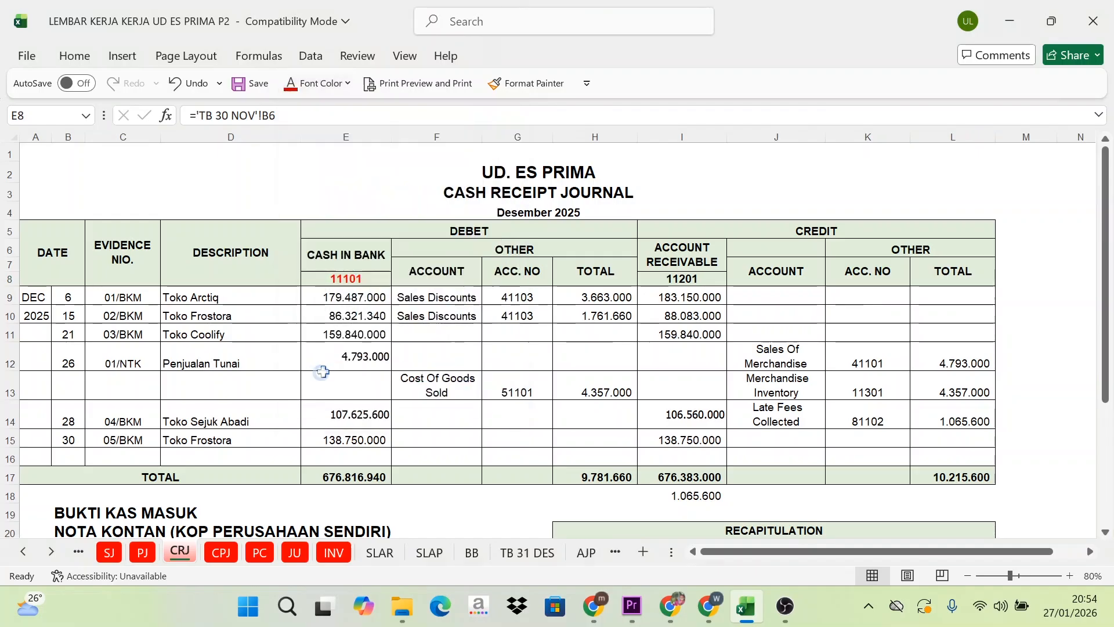
Color the debit-side other account numbers in G9:G13 of the cash receipt journal red
{"action": "left_click_drag", "start_coordinate": [522, 298], "coordinate": [516, 391]}
{"action": "left_click", "coordinate": [296, 83]}
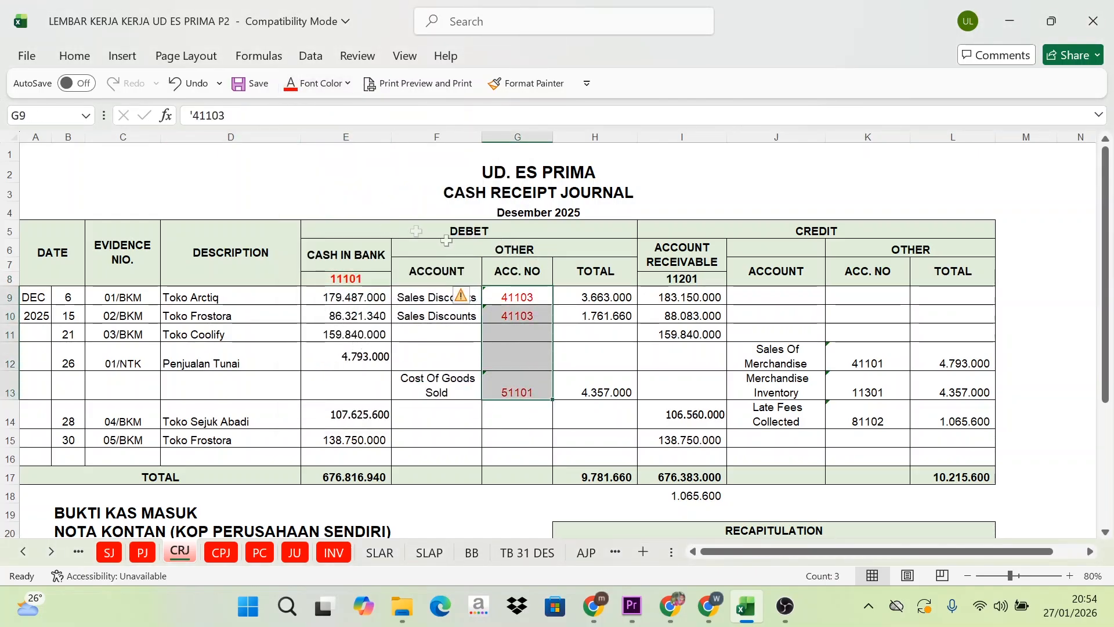
{"action": "key", "text": "Right"}
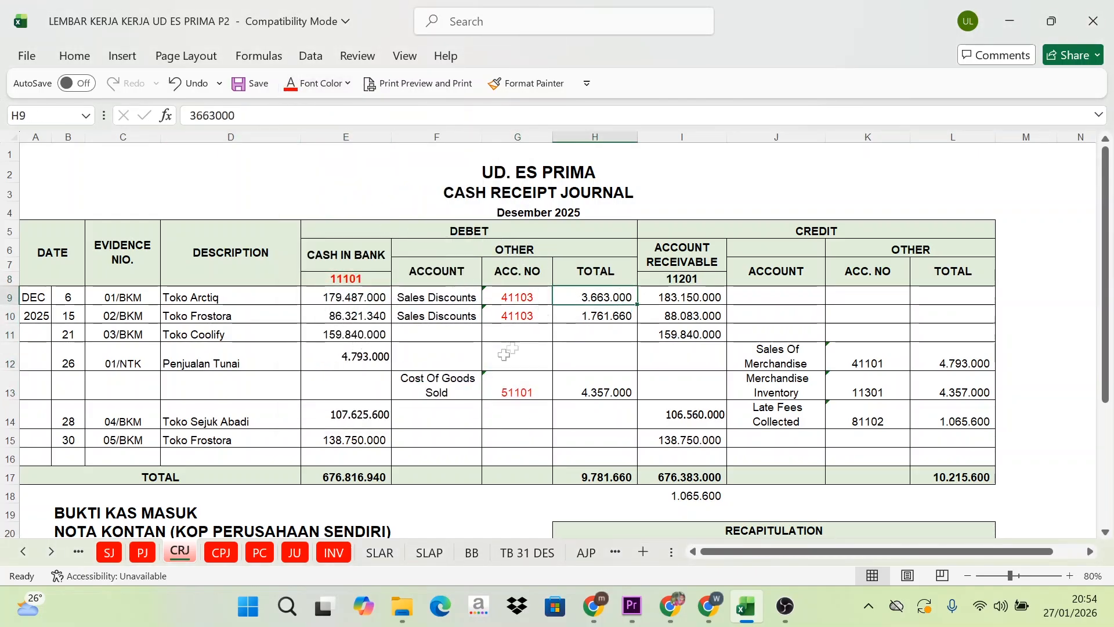
Examine which debit account numbers in the cash receipt journal repeat and which belong in the recapitulation
{"action": "left_click", "coordinate": [505, 382]}
{"action": "left_click_drag", "start_coordinate": [447, 298], "coordinate": [520, 315]}
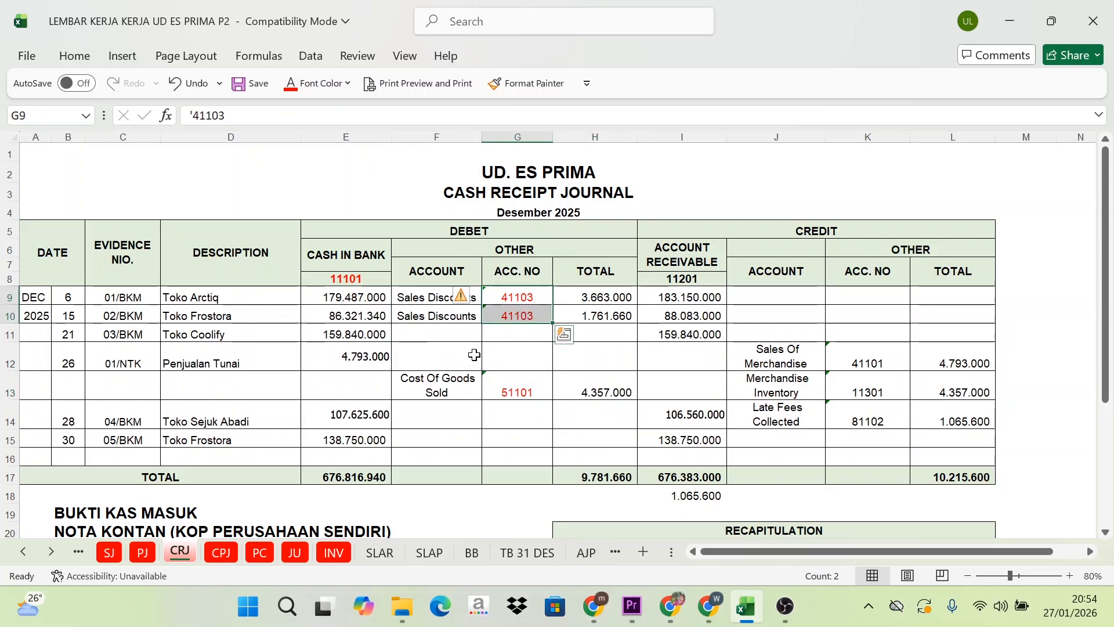
{"action": "left_click", "coordinate": [518, 391]}
{"action": "left_click", "coordinate": [517, 297]}
{"action": "scroll", "coordinate": [545, 350], "scroll_direction": "down", "scroll_amount": 2}
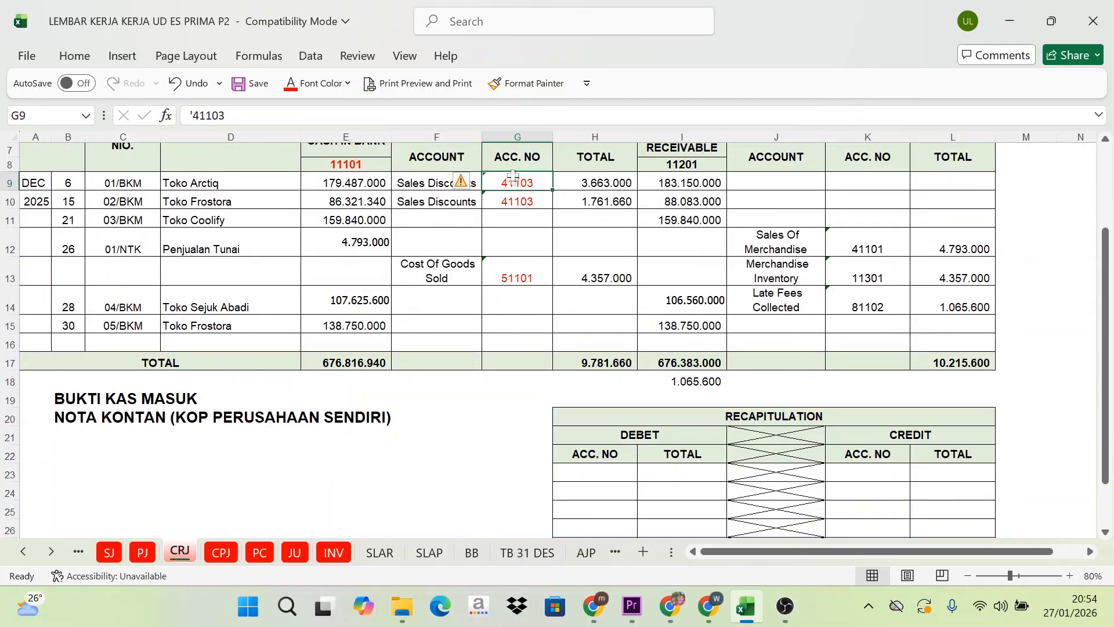
{"action": "left_click", "coordinate": [530, 204]}
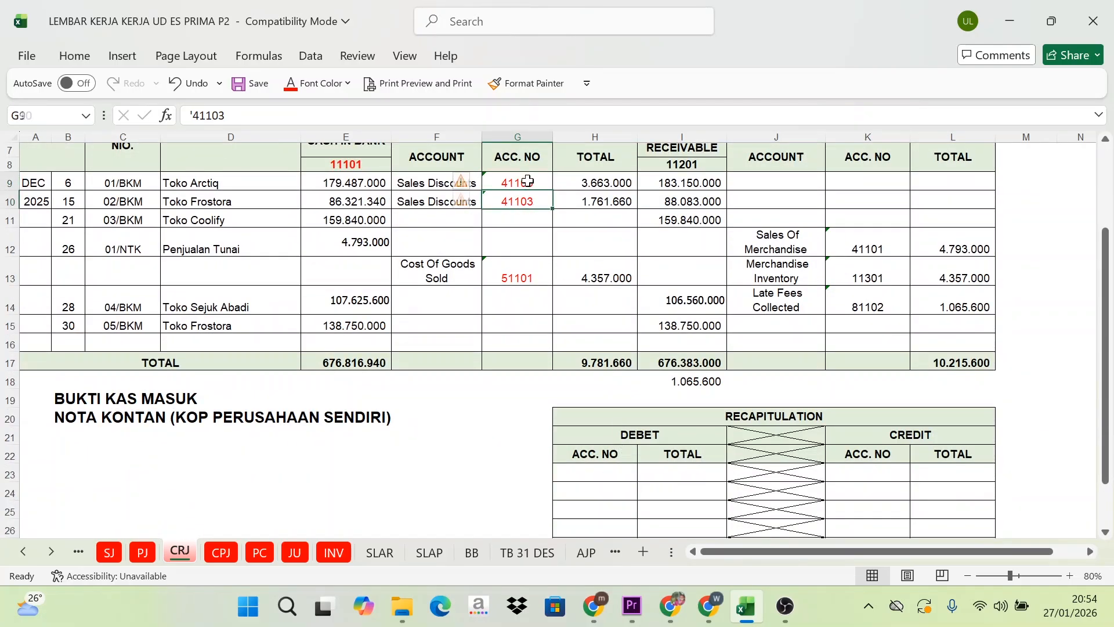
{"action": "left_click", "coordinate": [345, 165]}
{"action": "left_click_drag", "start_coordinate": [517, 183], "coordinate": [527, 276]}
{"action": "left_click", "coordinate": [324, 150]}
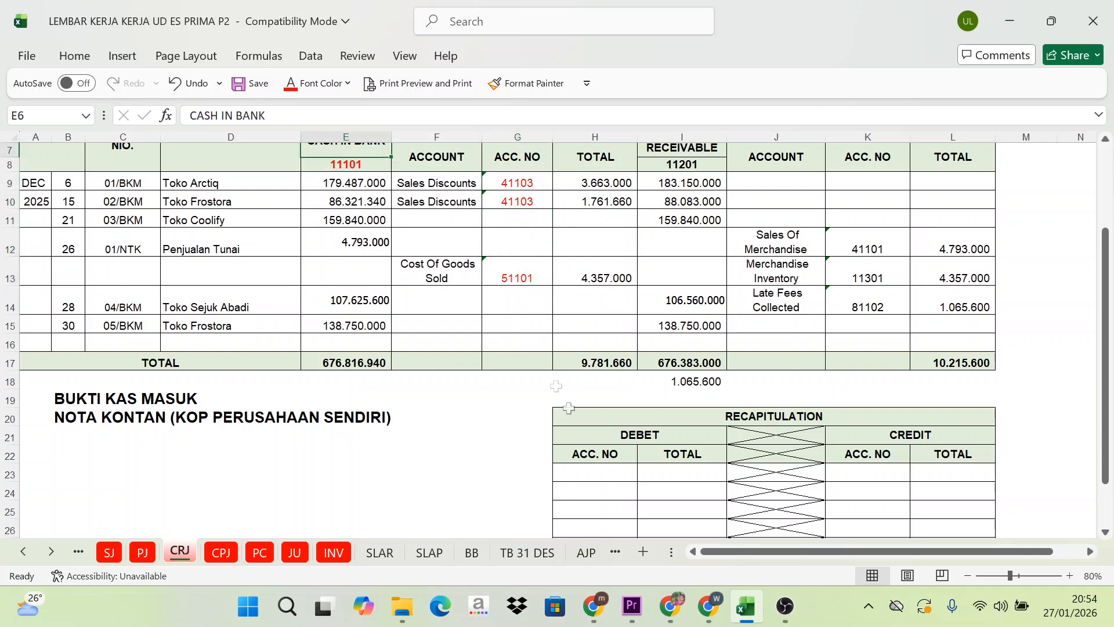
Set the font of the recapitulation's debit account numbers 11101, 41103 and 51101 in H23:H25 to automatic black
{"action": "left_click_drag", "start_coordinate": [594, 471], "coordinate": [598, 510]}
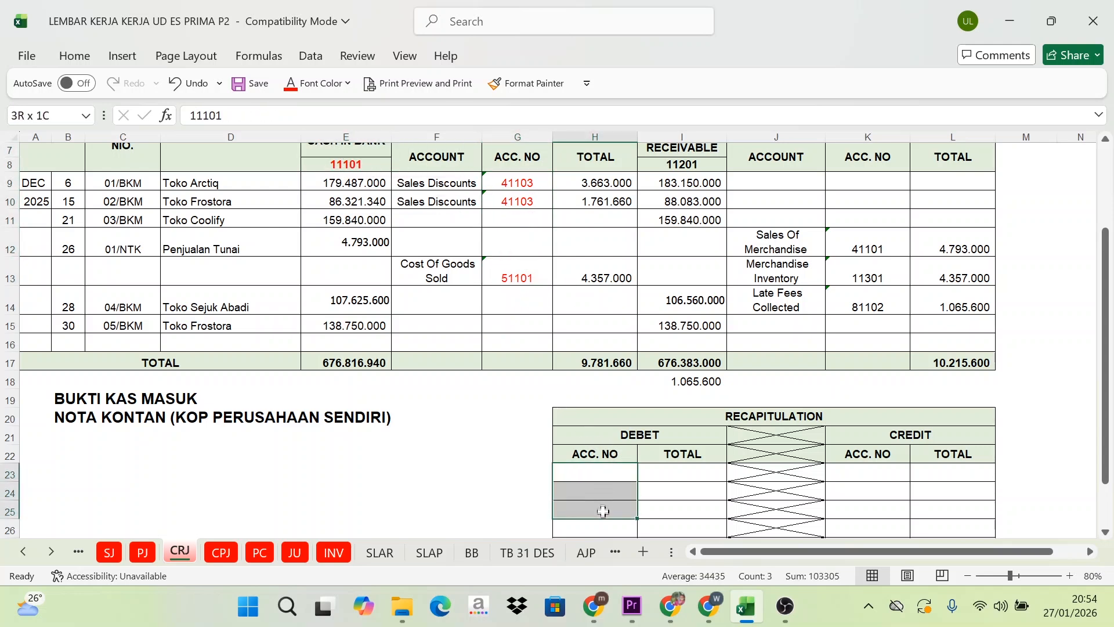
{"action": "left_click", "coordinate": [309, 87]}
{"action": "left_click", "coordinate": [321, 144]}
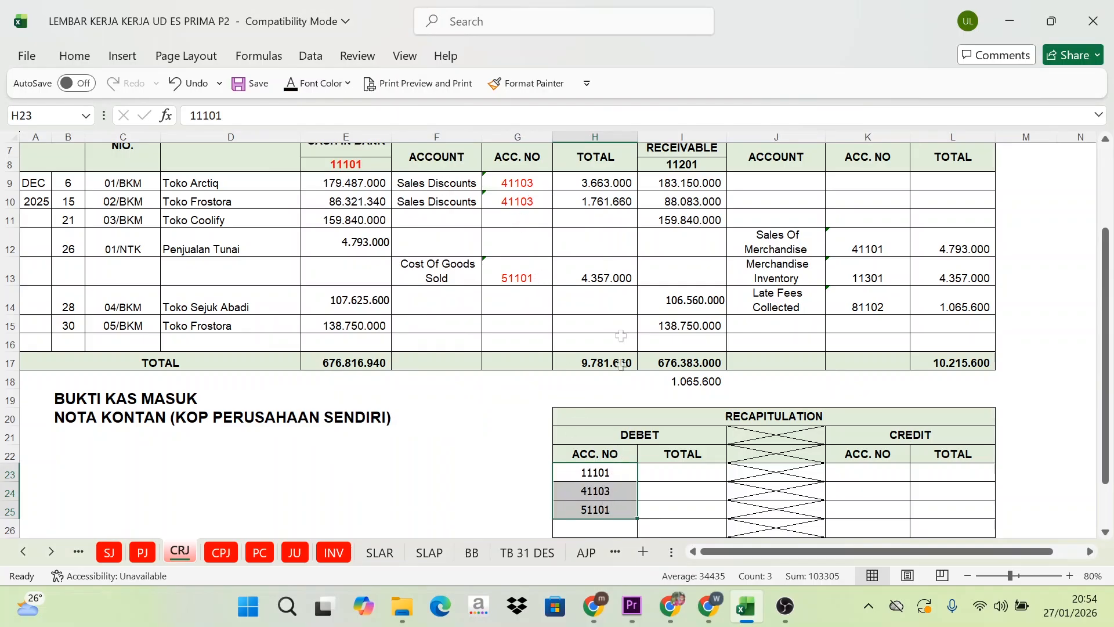
{"action": "left_click", "coordinate": [612, 499]}
{"action": "key", "text": "Right"}
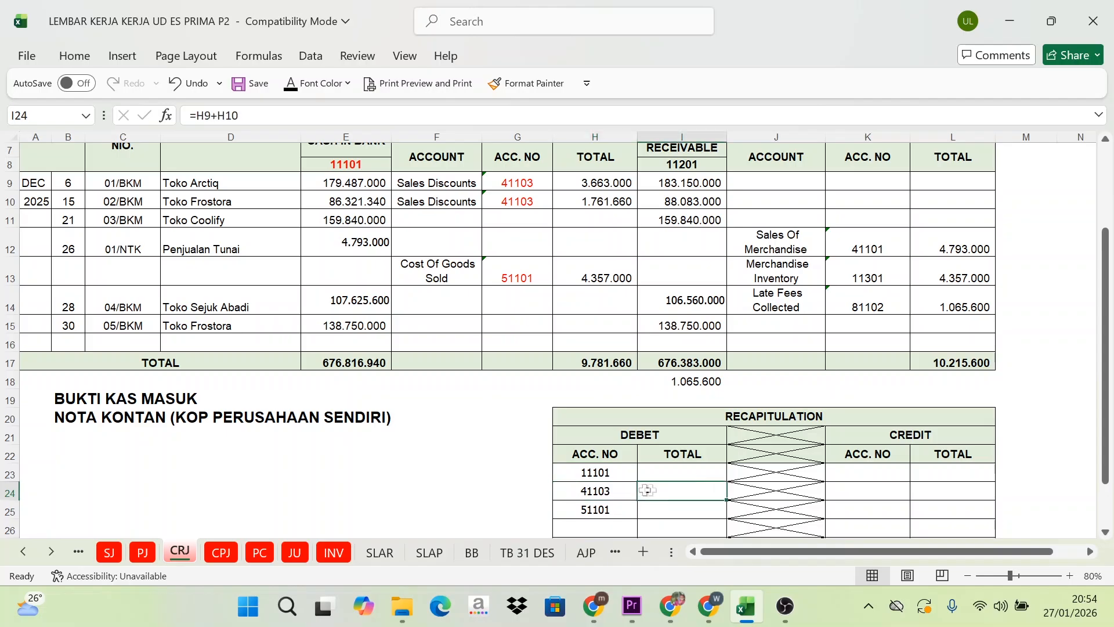
Set the font of the Sales Discounts total for debit account 41103 in recapitulation cell I24 to black
{"action": "key", "text": "Left"}
{"action": "key", "text": "Right"}
{"action": "key", "text": "Left"}
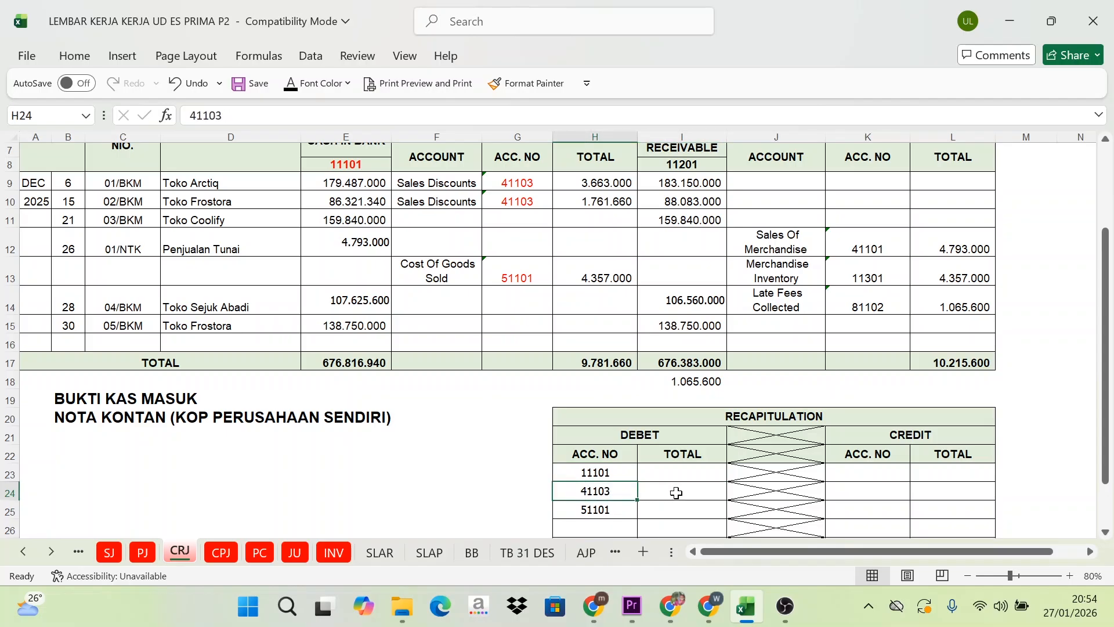
{"action": "left_click", "coordinate": [677, 493]}
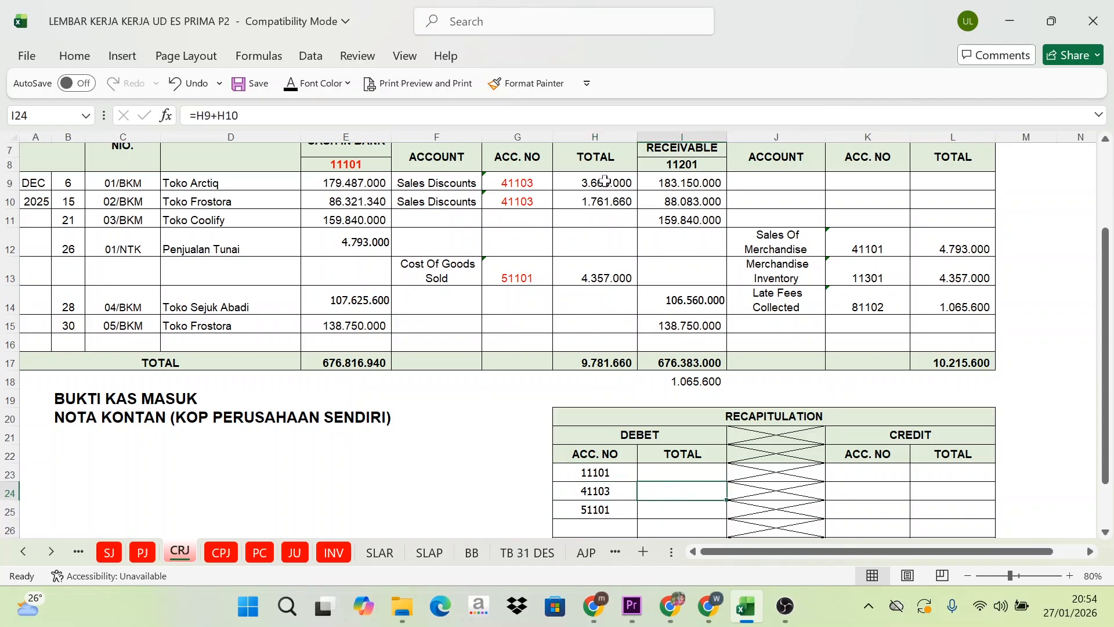
{"action": "left_click_drag", "start_coordinate": [606, 181], "coordinate": [607, 201]}
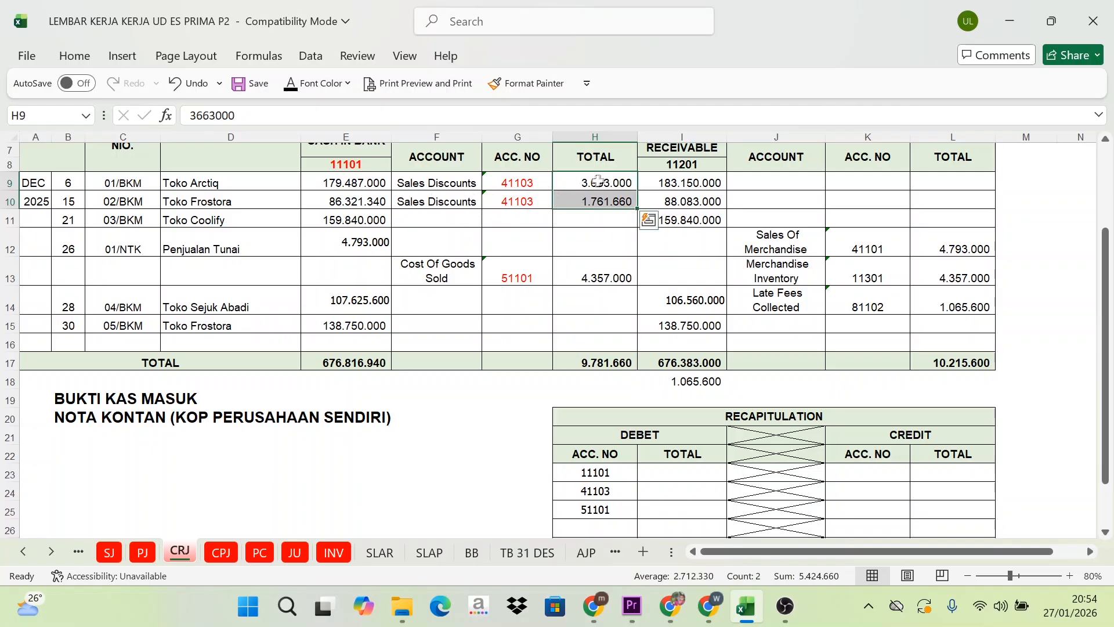
{"action": "left_click_drag", "start_coordinate": [599, 180], "coordinate": [606, 201]}
{"action": "left_click", "coordinate": [674, 494]}
{"action": "left_click", "coordinate": [293, 86]}
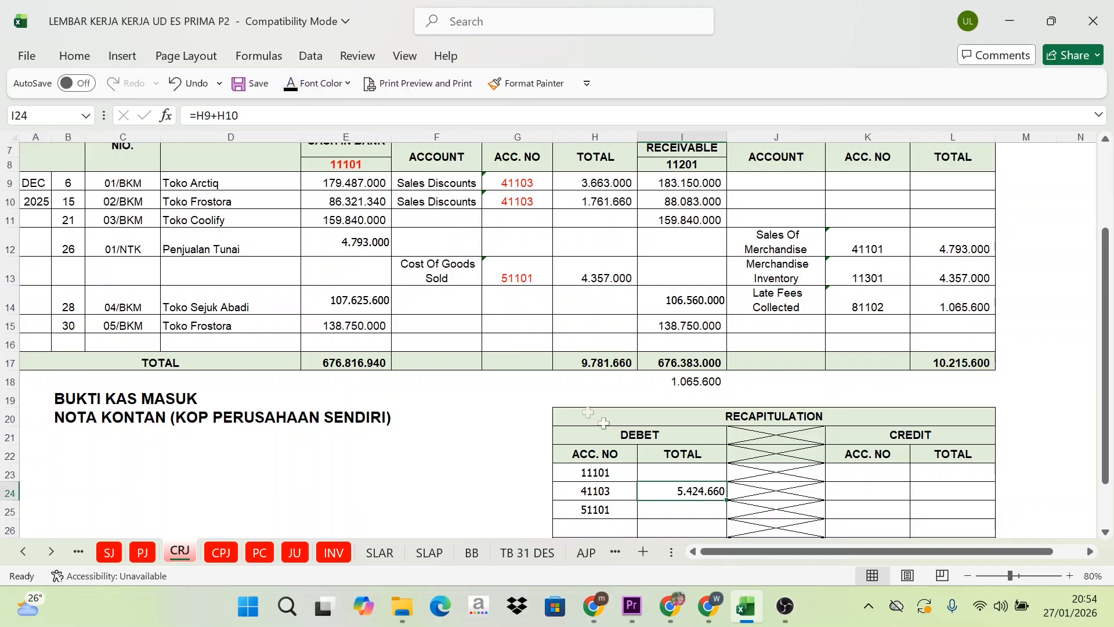
Set the font of the recapitulation's debit totals for accounts 11101 in I23 and 51101 in I25 to black
{"action": "scroll", "coordinate": [360, 173], "scroll_direction": "up", "scroll_amount": 1}
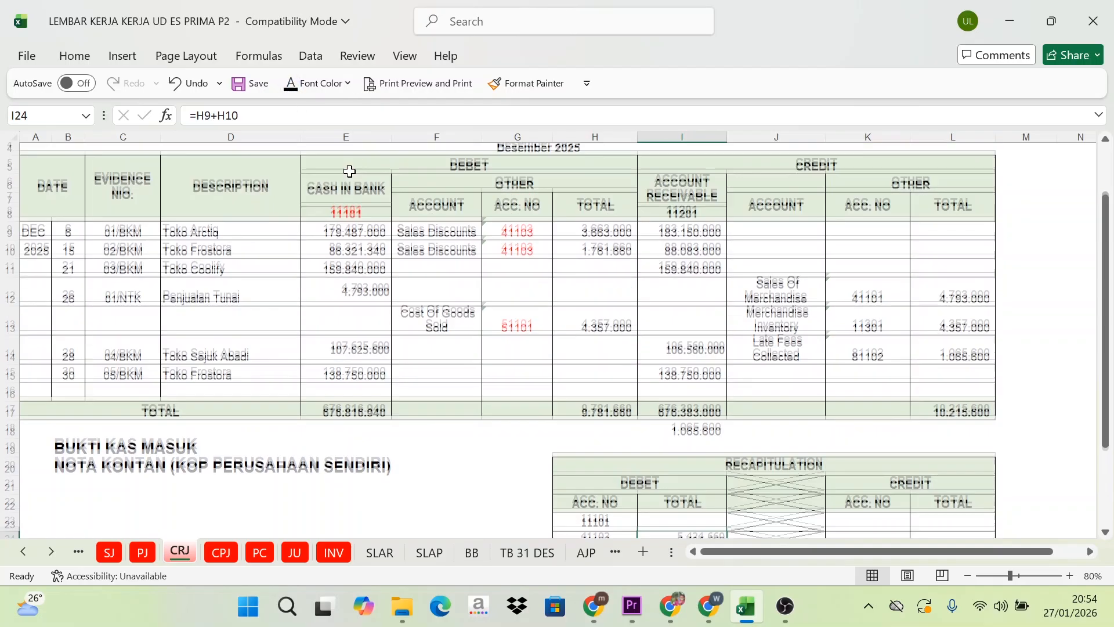
{"action": "scroll", "coordinate": [356, 250], "scroll_direction": "down", "scroll_amount": 1}
{"action": "left_click", "coordinate": [349, 366]}
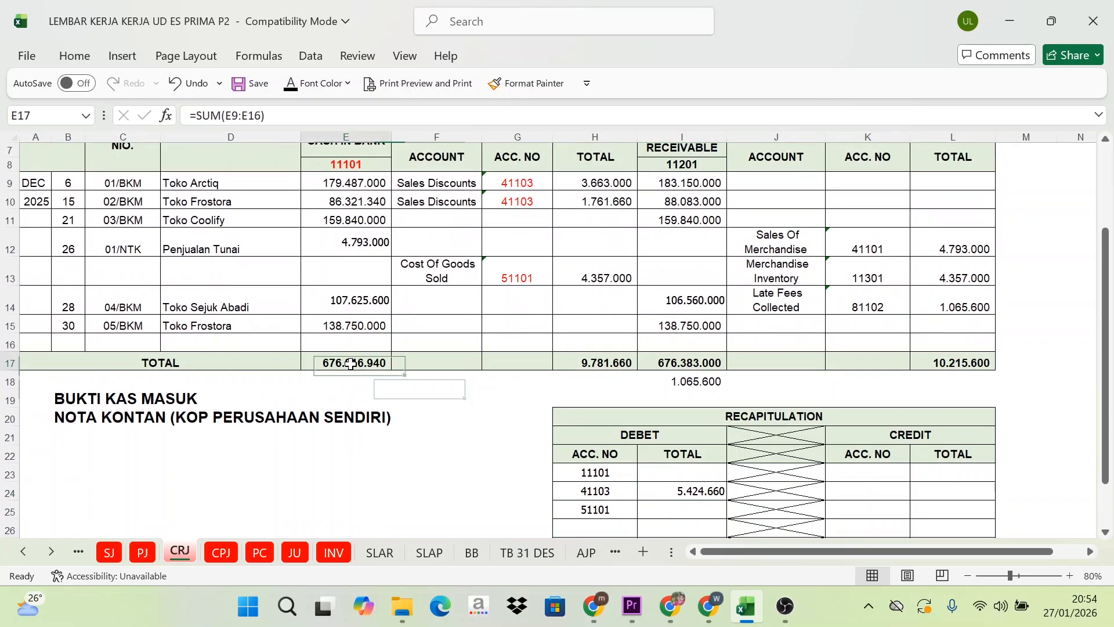
{"action": "left_click", "coordinate": [690, 475]}
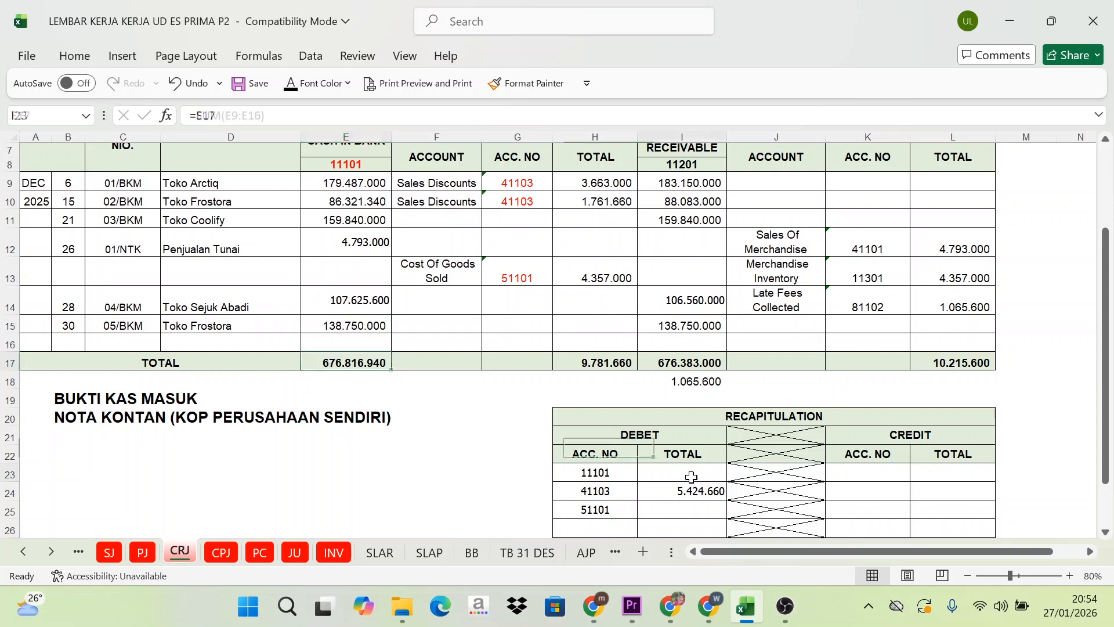
{"action": "left_click", "coordinate": [291, 87]}
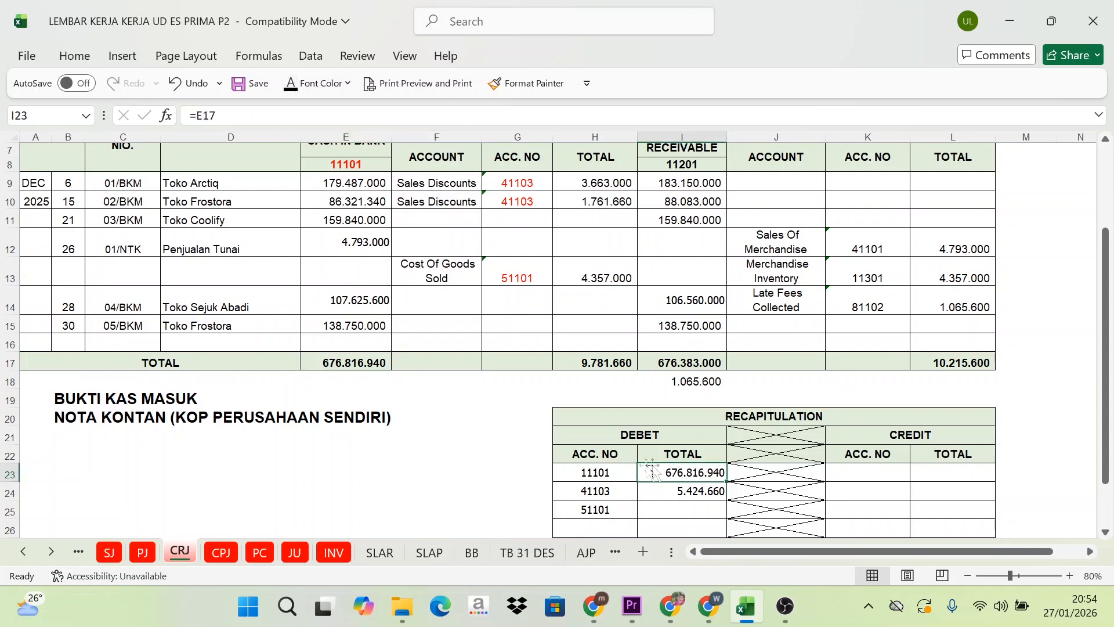
{"action": "left_click", "coordinate": [682, 511]}
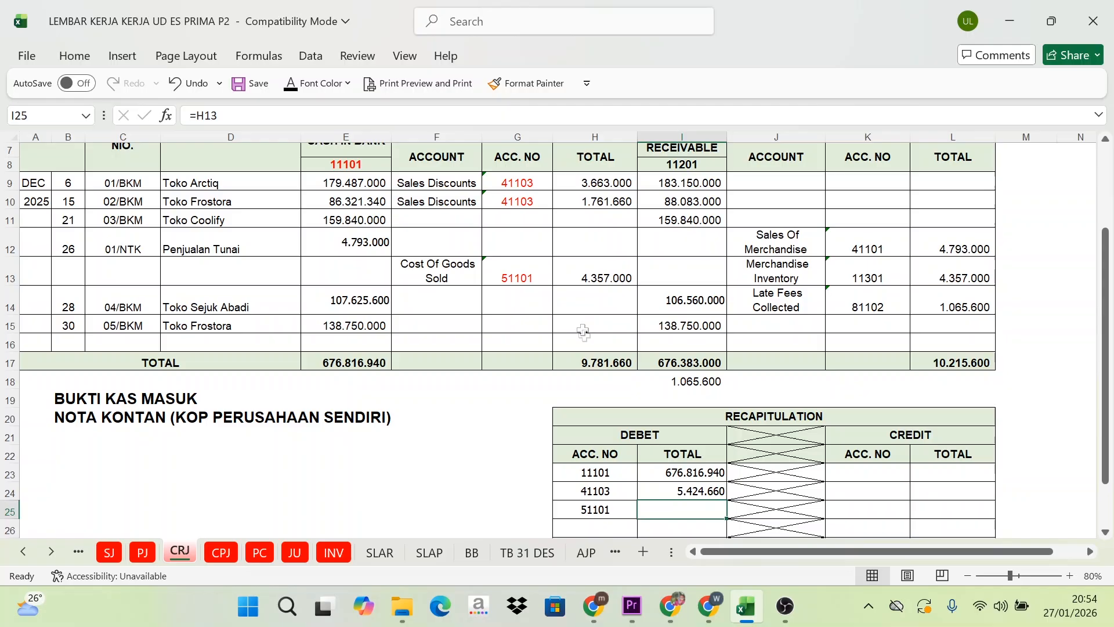
{"action": "left_click", "coordinate": [594, 277]}
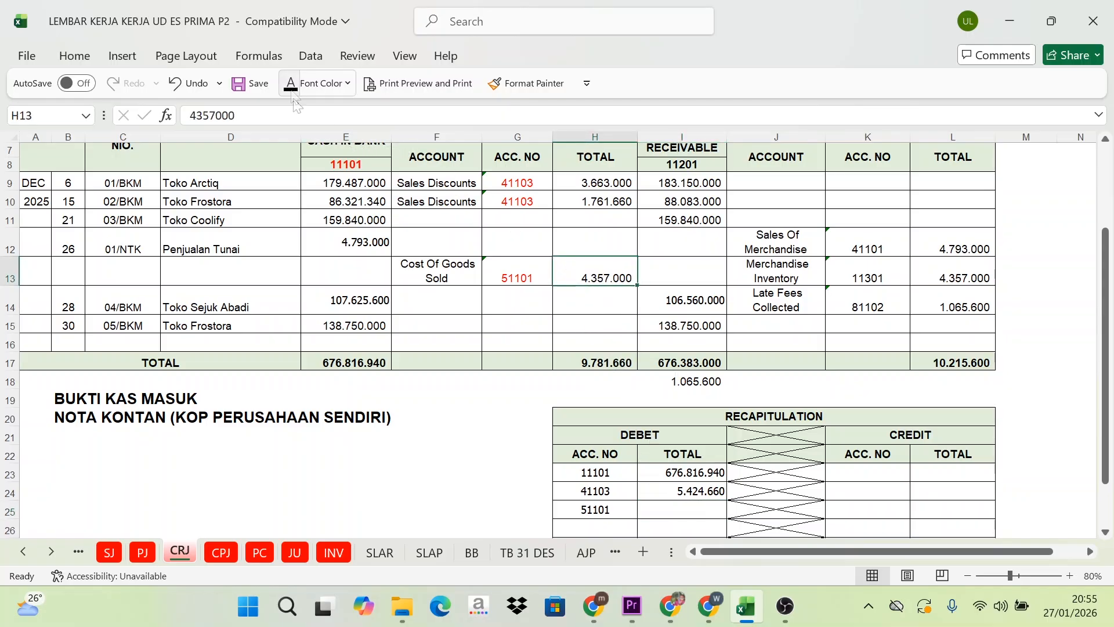
{"action": "left_click", "coordinate": [697, 509]}
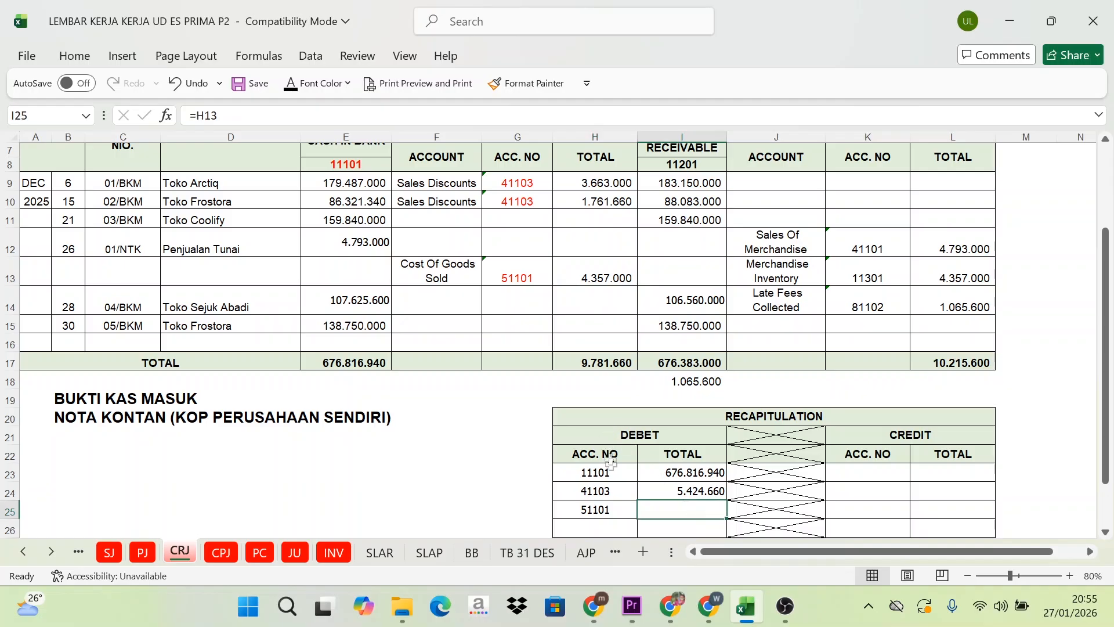
{"action": "left_click", "coordinate": [290, 84]}
Color the credit-side Account Receivable number 11201 in I8 of the cash receipt journal red
{"action": "scroll", "coordinate": [727, 440], "scroll_direction": "up", "scroll_amount": 1}
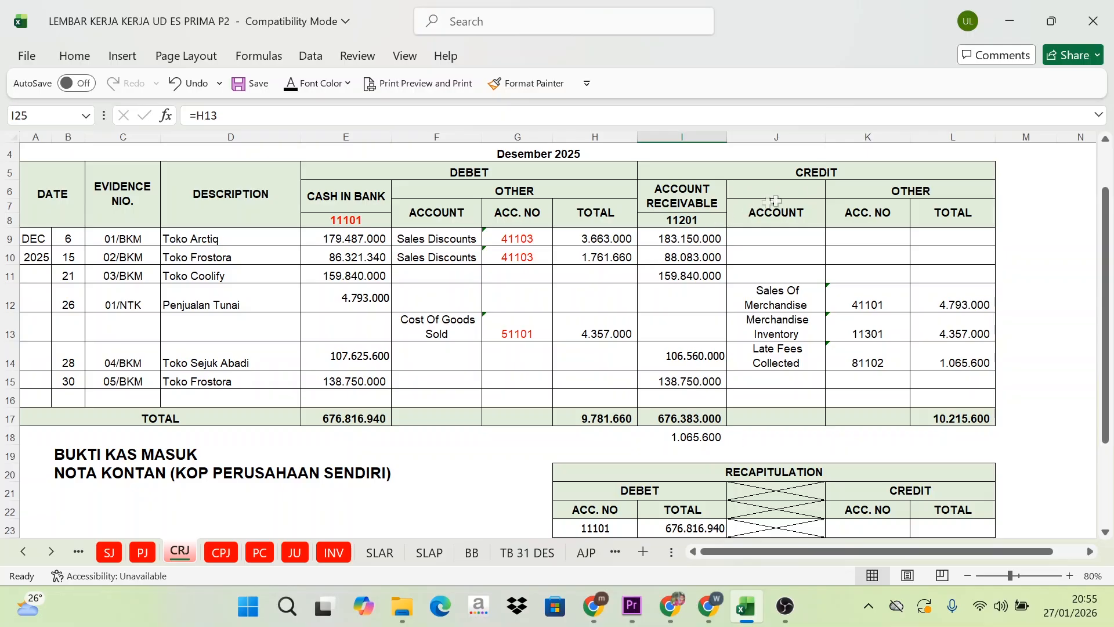
{"action": "left_click", "coordinate": [840, 173]}
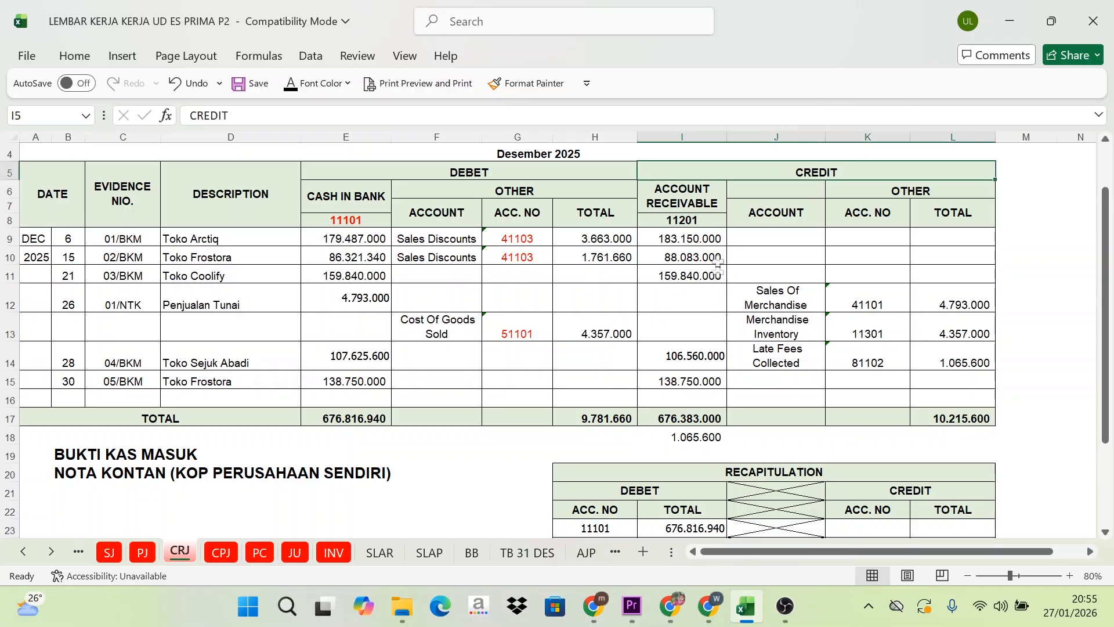
{"action": "left_click", "coordinate": [685, 219]}
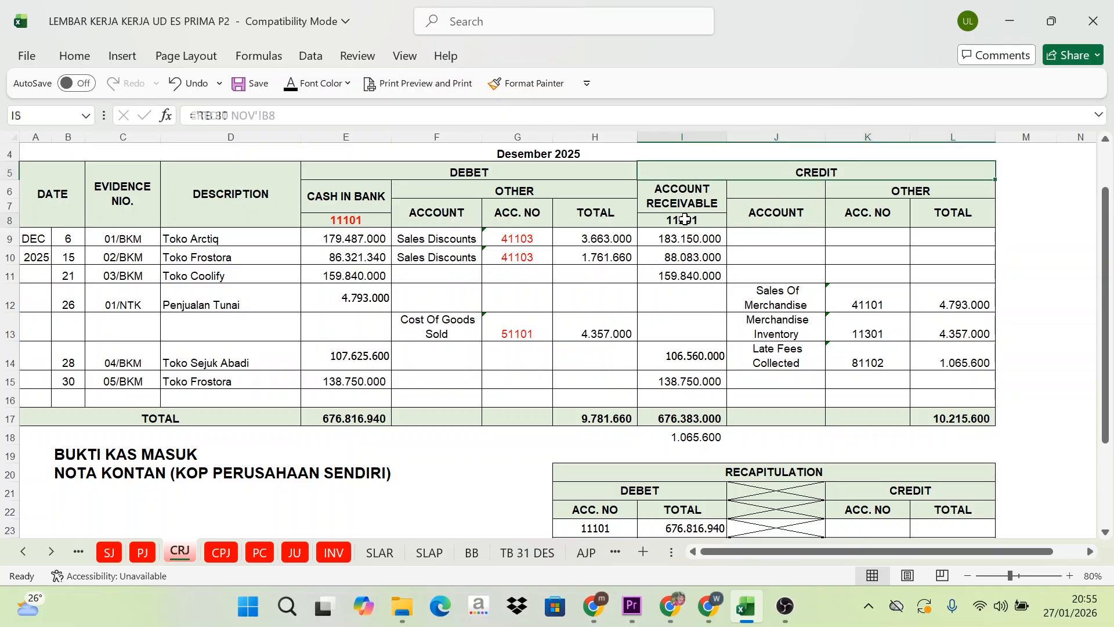
{"action": "left_click", "coordinate": [320, 85]}
{"action": "left_click", "coordinate": [316, 373]}
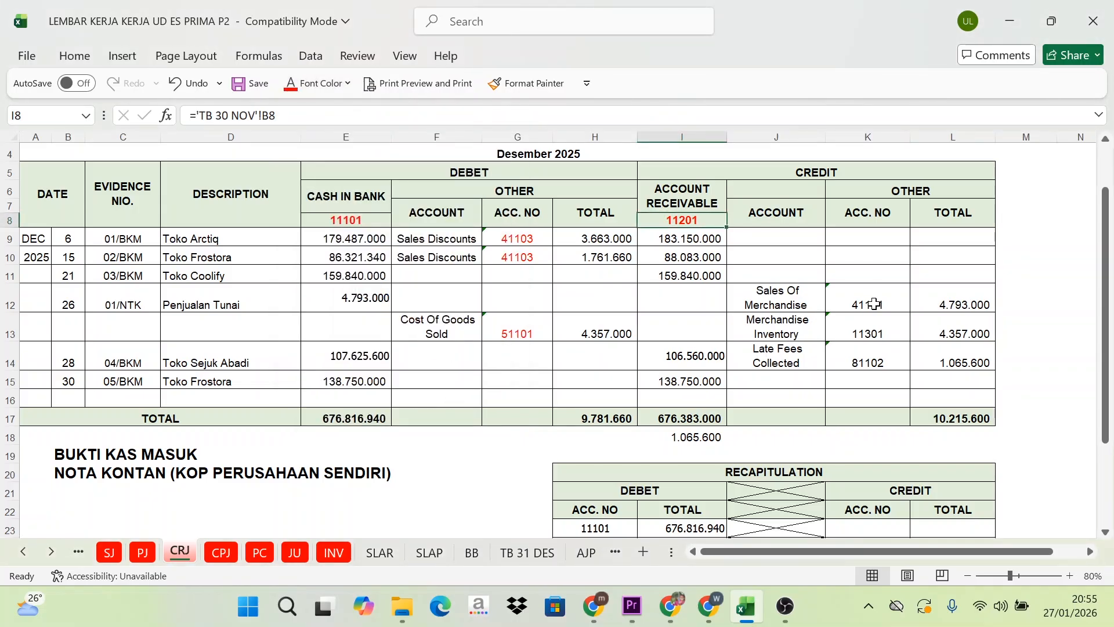
Color the credit-side other account numbers 41101, 11301 and 81102 in K12:K14 red
{"action": "left_click_drag", "start_coordinate": [874, 304], "coordinate": [871, 363]}
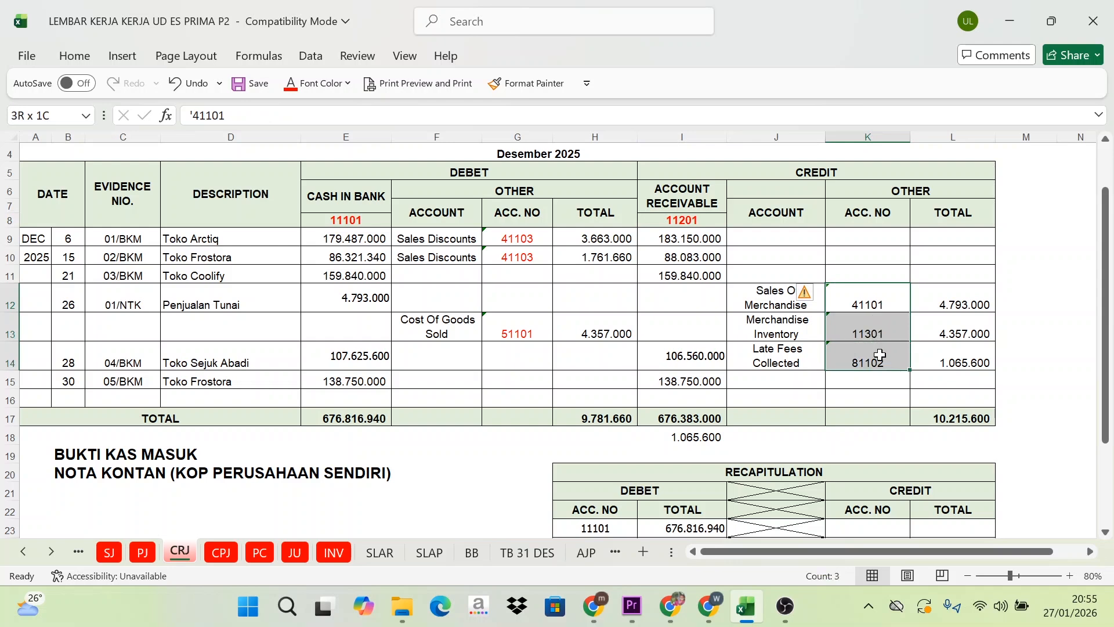
{"action": "left_click", "coordinate": [293, 84]}
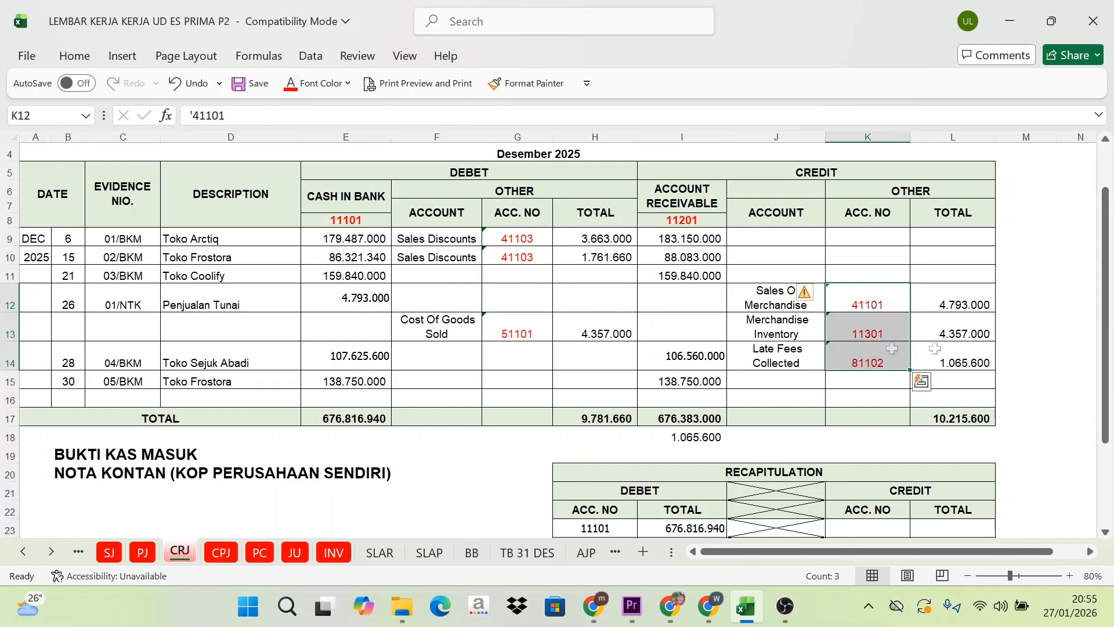
{"action": "left_click", "coordinate": [842, 279]}
Set the font of the recapitulation's credit account numbers 11201, 11301, 41101 and 81102 in K23:K27 to automatic black
{"action": "left_click", "coordinate": [680, 222]}
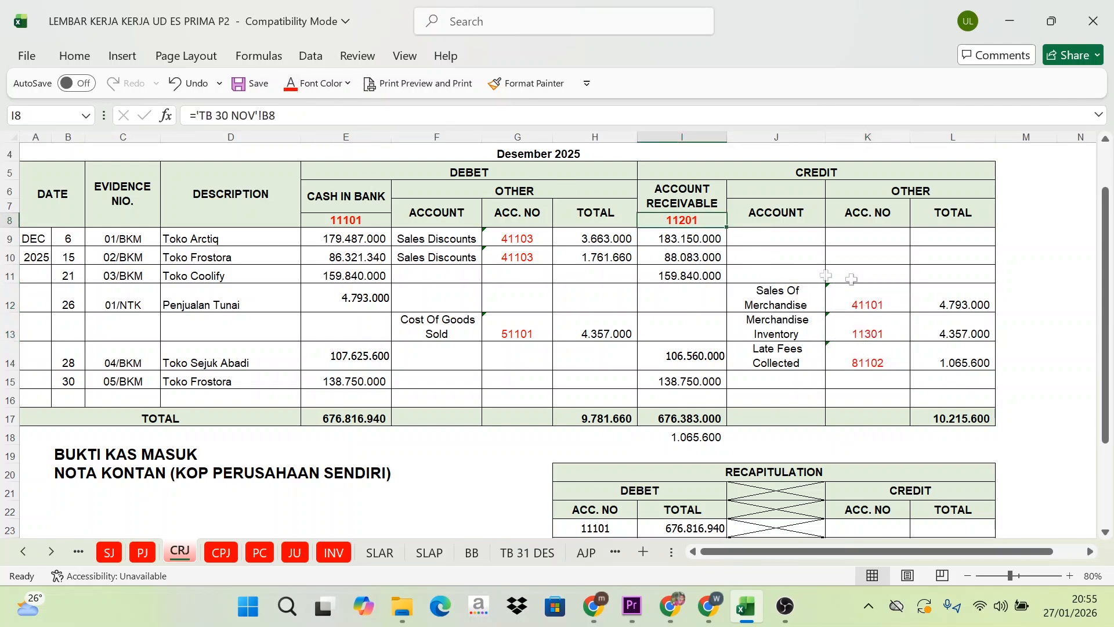
{"action": "left_click_drag", "start_coordinate": [870, 300], "coordinate": [877, 352]}
{"action": "left_click", "coordinate": [680, 222]}
{"action": "left_click_drag", "start_coordinate": [867, 301], "coordinate": [862, 350]}
{"action": "scroll", "coordinate": [862, 350], "scroll_direction": "down", "scroll_amount": 2}
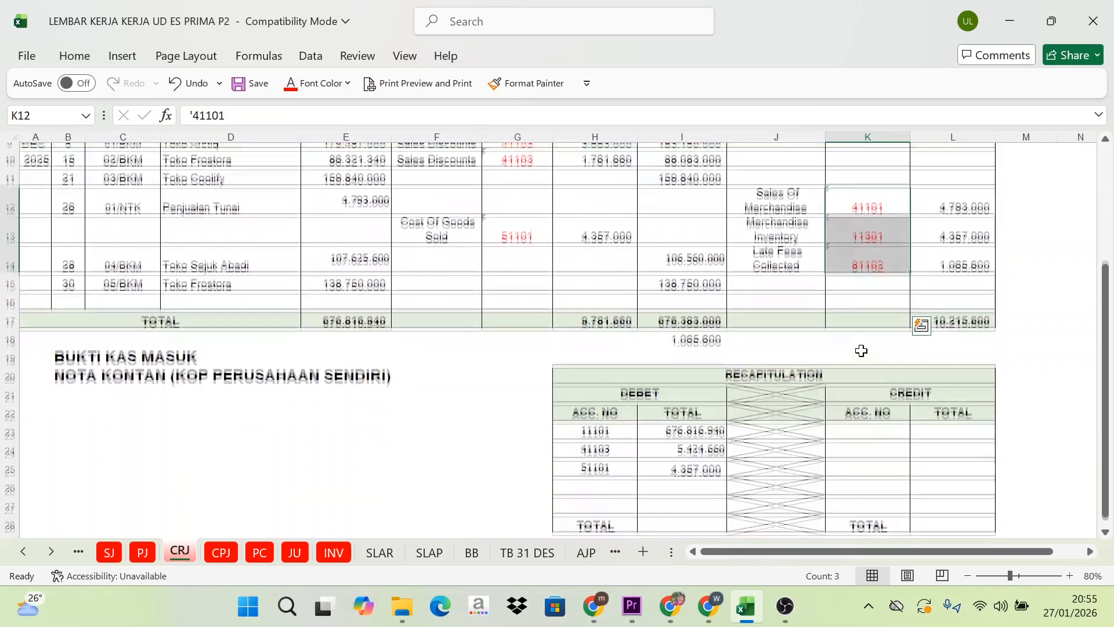
{"action": "left_click", "coordinate": [872, 424]}
{"action": "left_click_drag", "start_coordinate": [872, 424], "coordinate": [872, 500]}
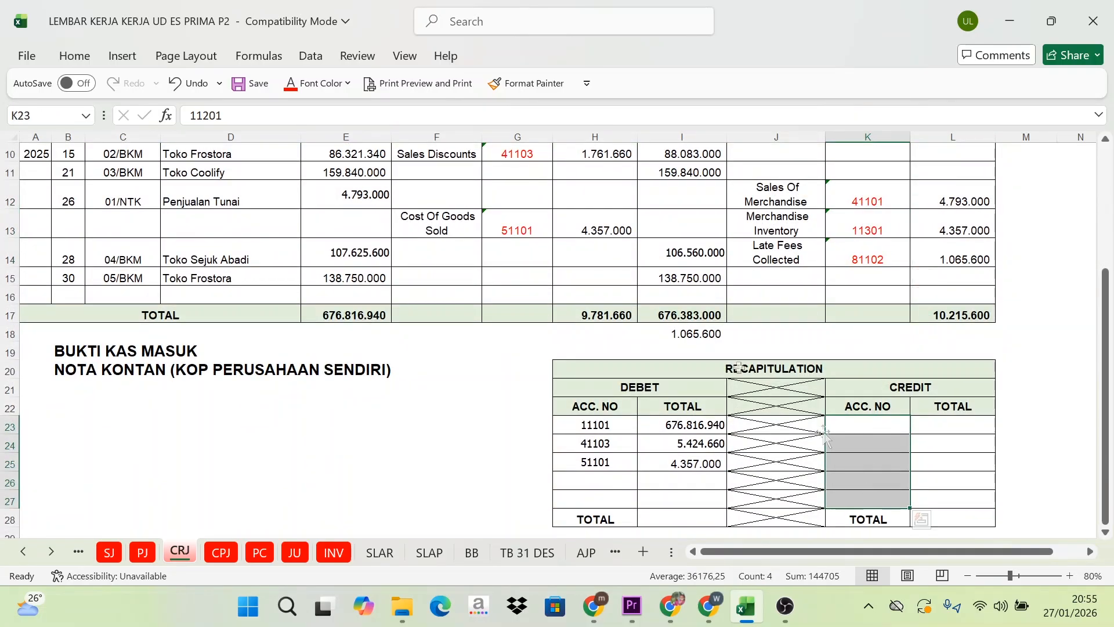
{"action": "left_click", "coordinate": [347, 82]}
{"action": "left_click", "coordinate": [307, 141]}
{"action": "left_click", "coordinate": [865, 424]}
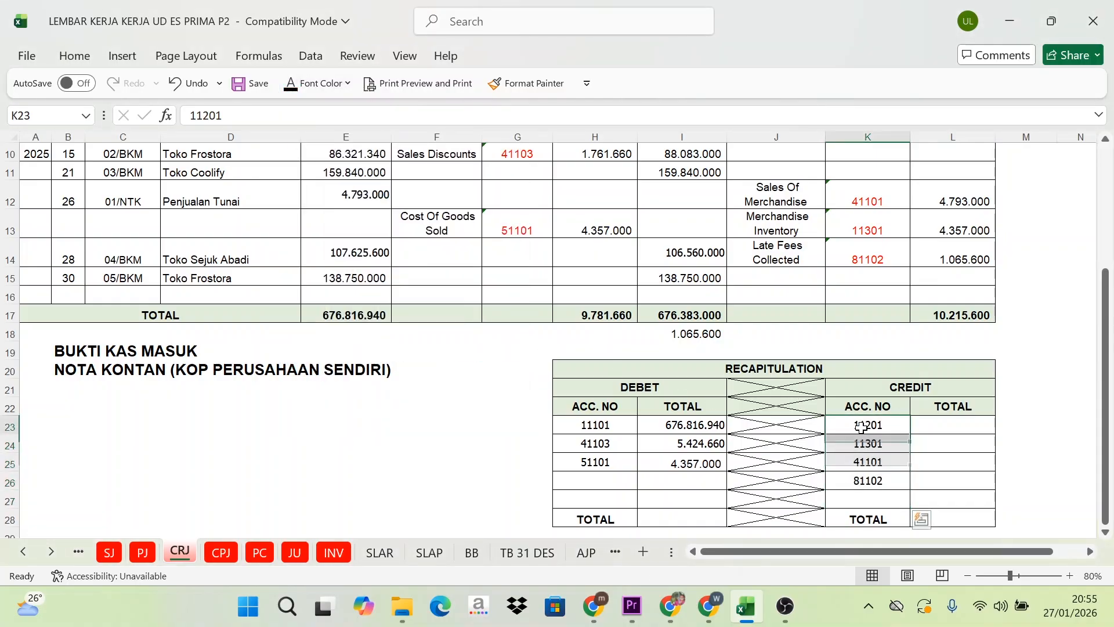
Set the font of the Account Receivable total for credit account 11201 in recapitulation cell L23 to black
{"action": "scroll", "coordinate": [669, 238], "scroll_direction": "up", "scroll_amount": 2}
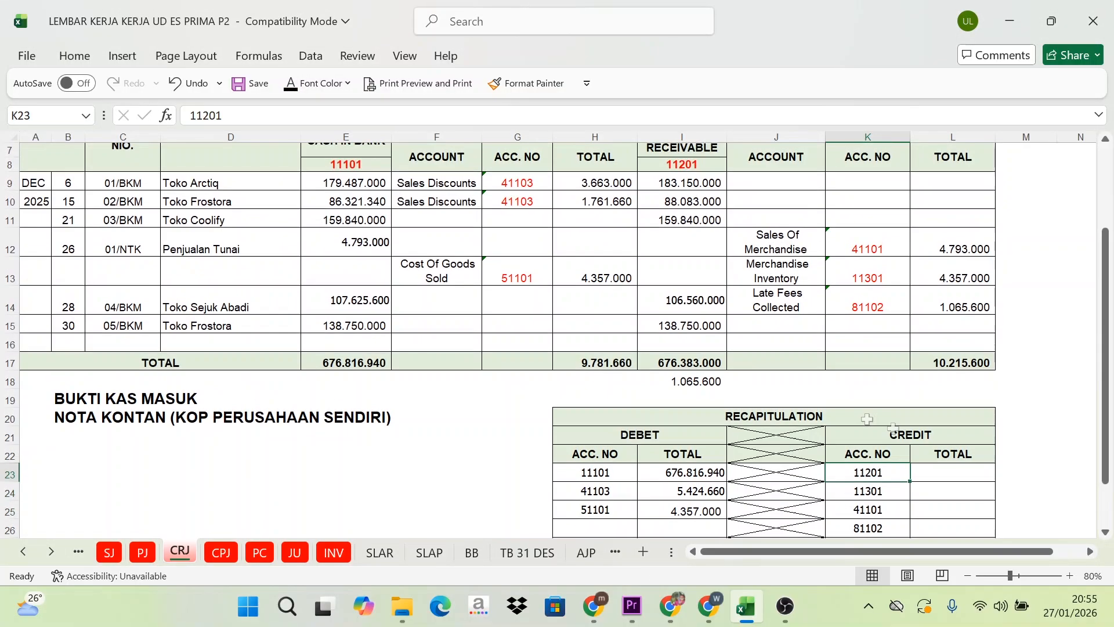
{"action": "scroll", "coordinate": [703, 247], "scroll_direction": "down", "scroll_amount": 1}
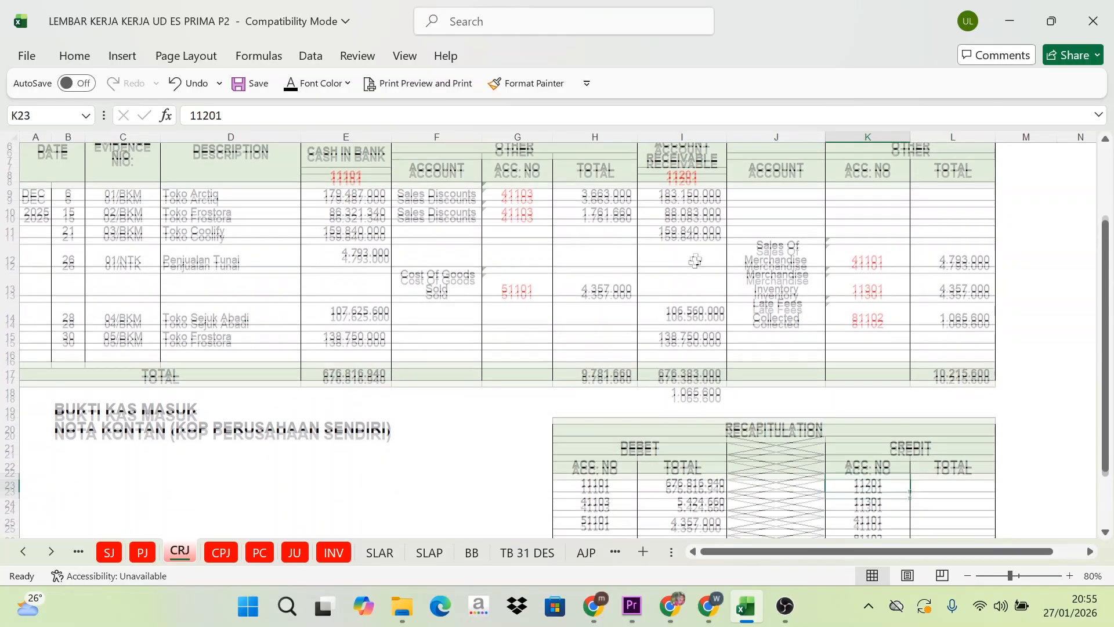
{"action": "left_click", "coordinate": [688, 364]}
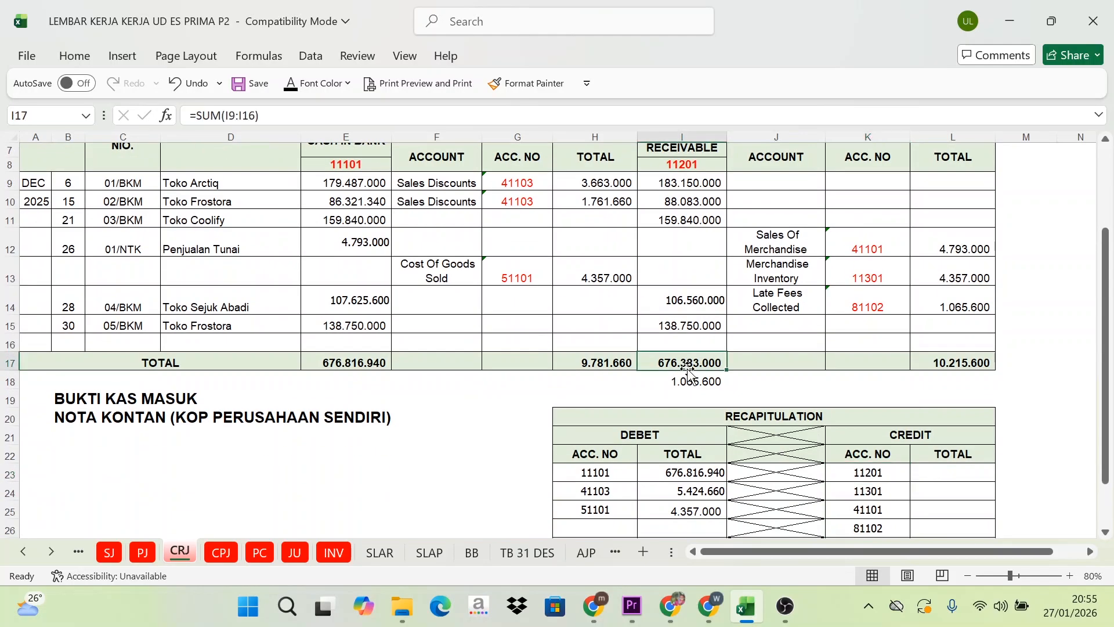
{"action": "left_click", "coordinate": [970, 471]}
{"action": "left_click", "coordinate": [291, 85]}
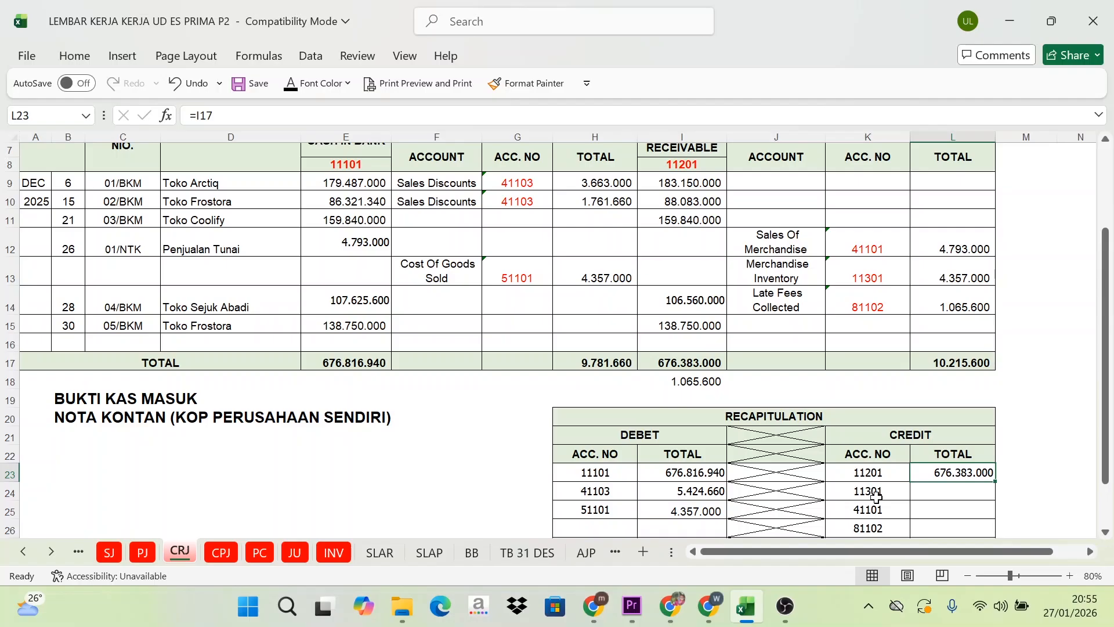
Set the font of the Merchandise Inventory total for credit account 11301 in recapitulation cell L24 to black
{"action": "left_click", "coordinate": [861, 270]}
{"action": "key", "text": "Left"}
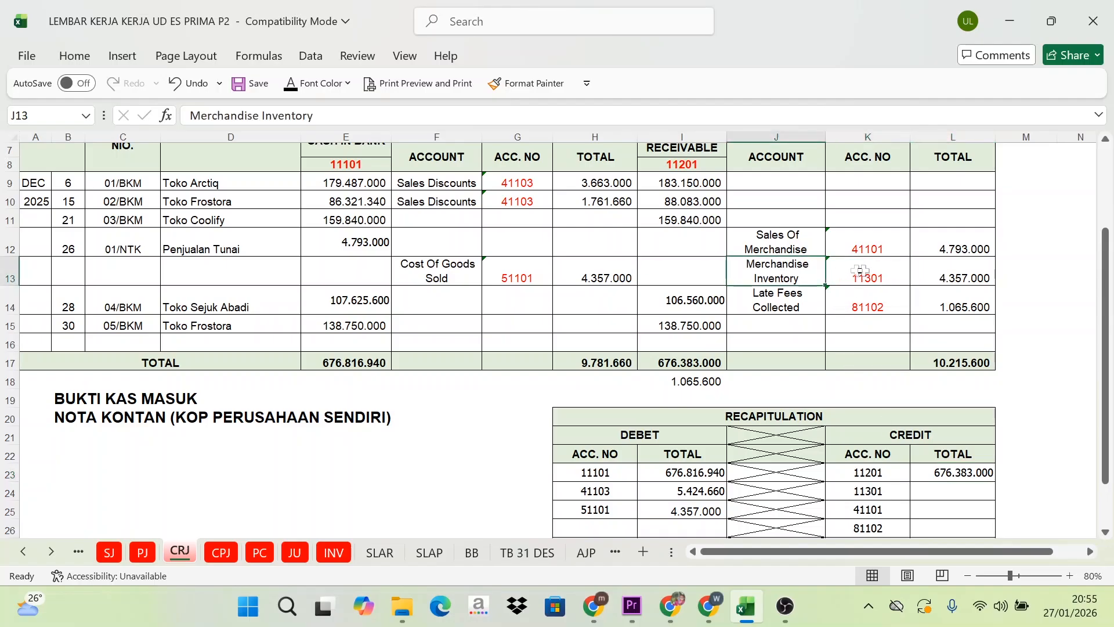
{"action": "left_click", "coordinate": [861, 270]}
{"action": "left_click", "coordinate": [951, 278]}
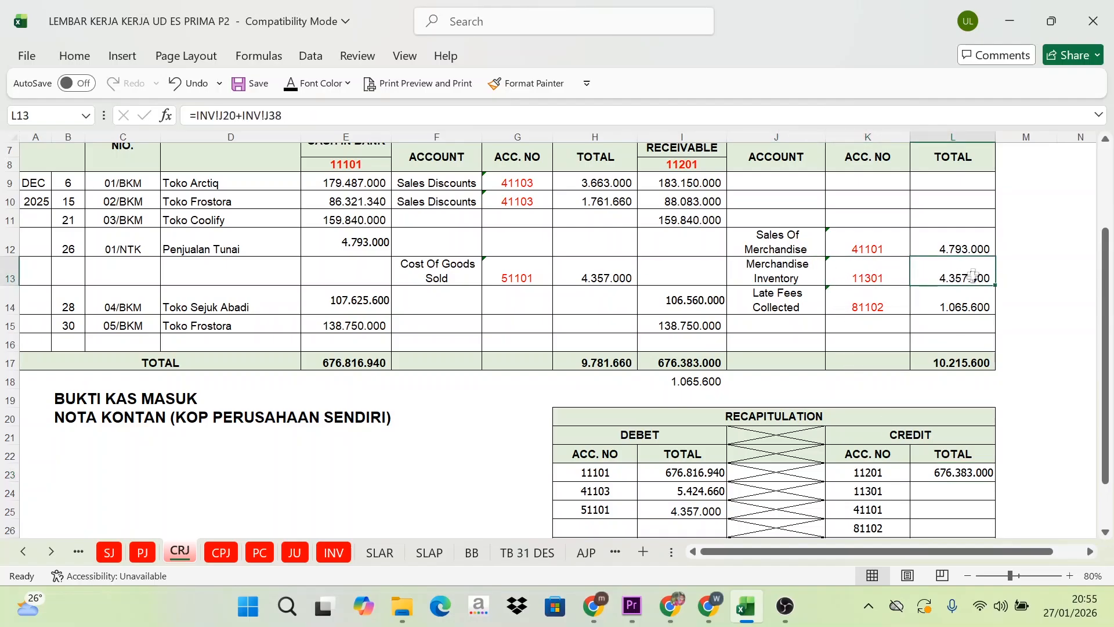
{"action": "left_click", "coordinate": [955, 491]}
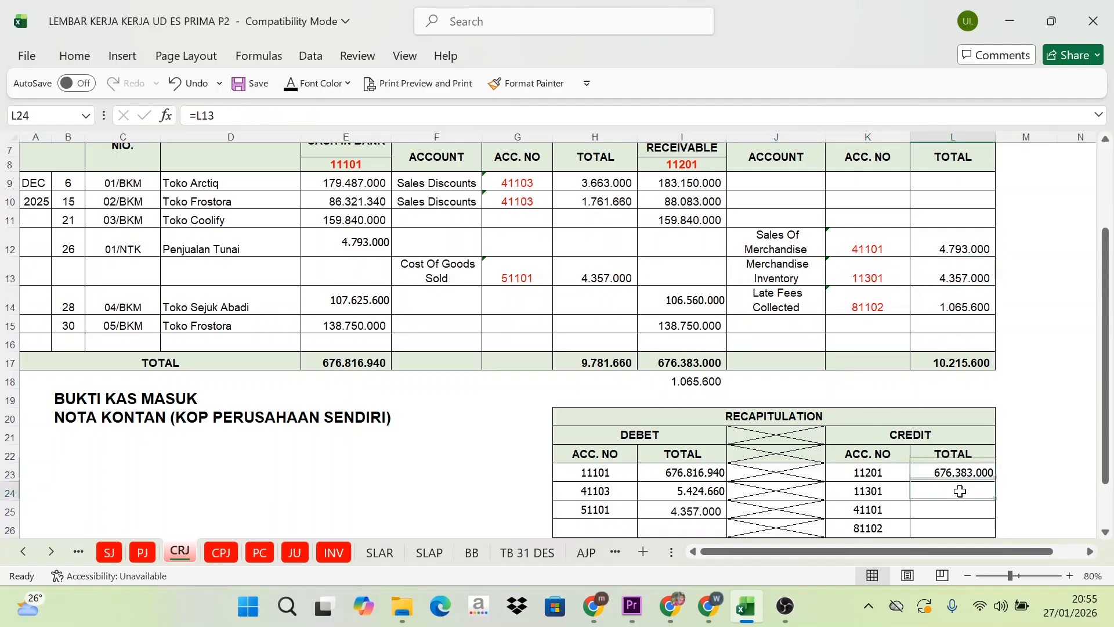
{"action": "left_click", "coordinate": [288, 87]}
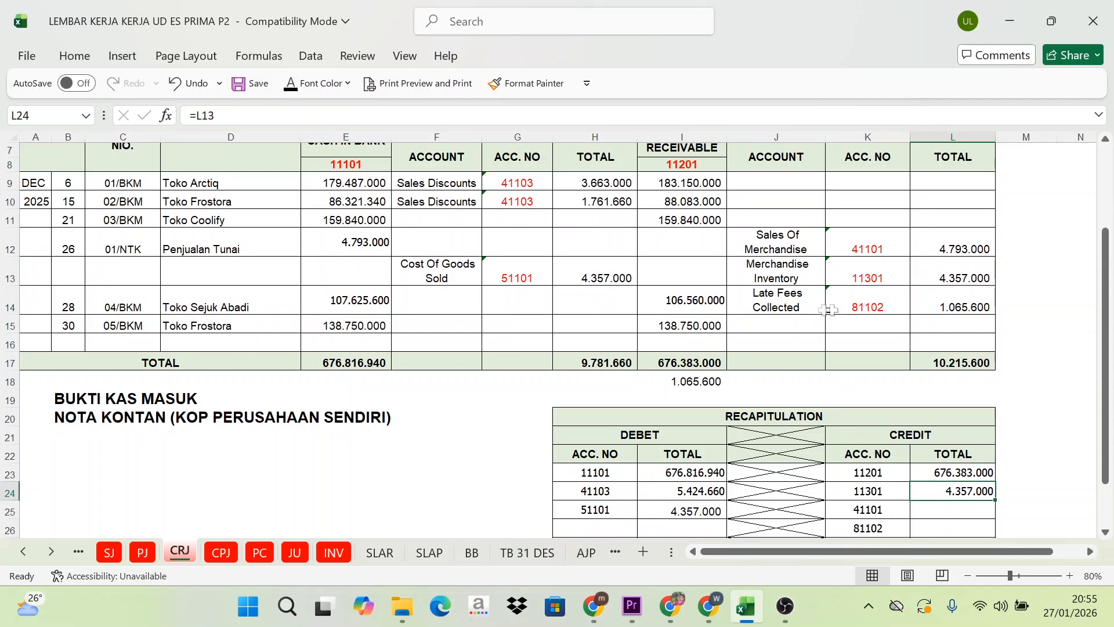
Set the font of the recapitulation's credit totals for accounts 41101 in L25 and 81102 in L26 to black
{"action": "left_click", "coordinate": [879, 251]}
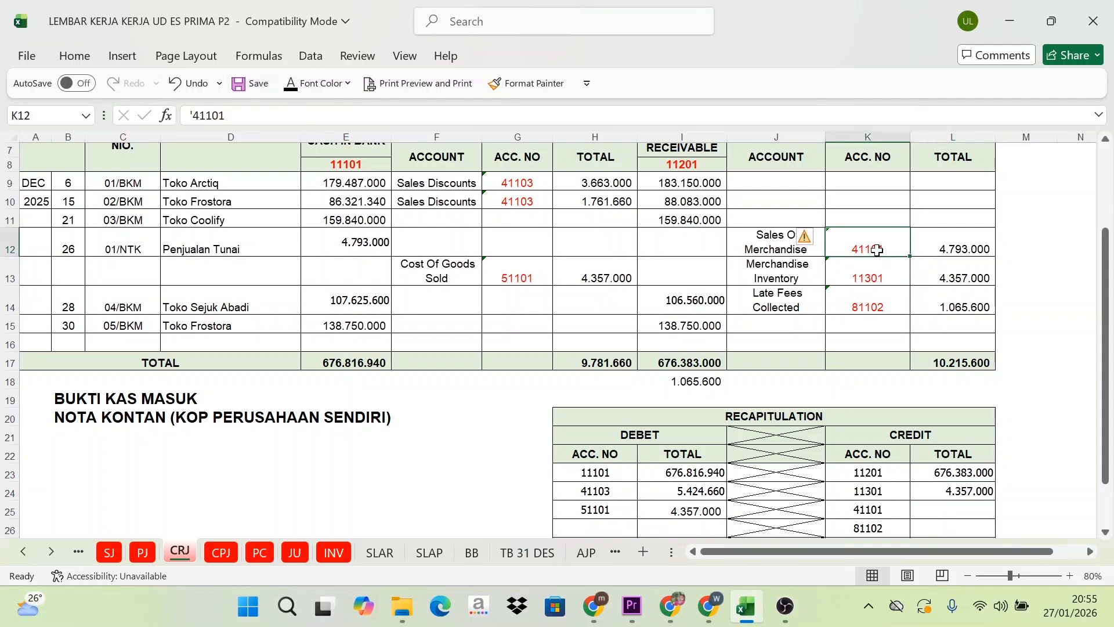
{"action": "left_click", "coordinate": [971, 514]}
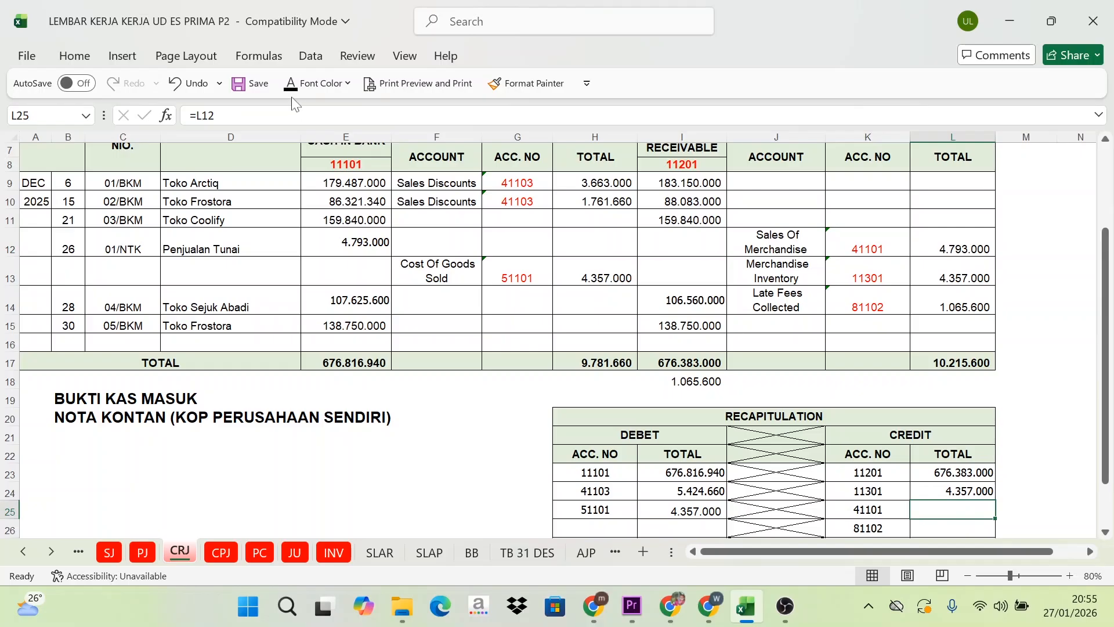
{"action": "left_click", "coordinate": [290, 85]}
{"action": "scroll", "coordinate": [939, 488], "scroll_direction": "down", "scroll_amount": 1}
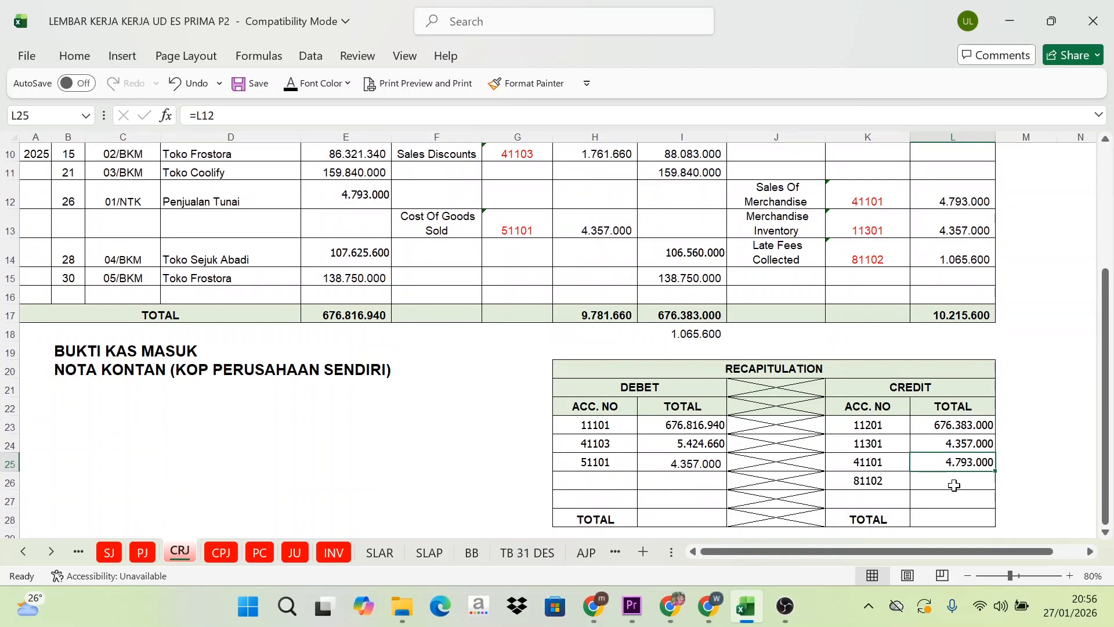
{"action": "left_click", "coordinate": [954, 485]}
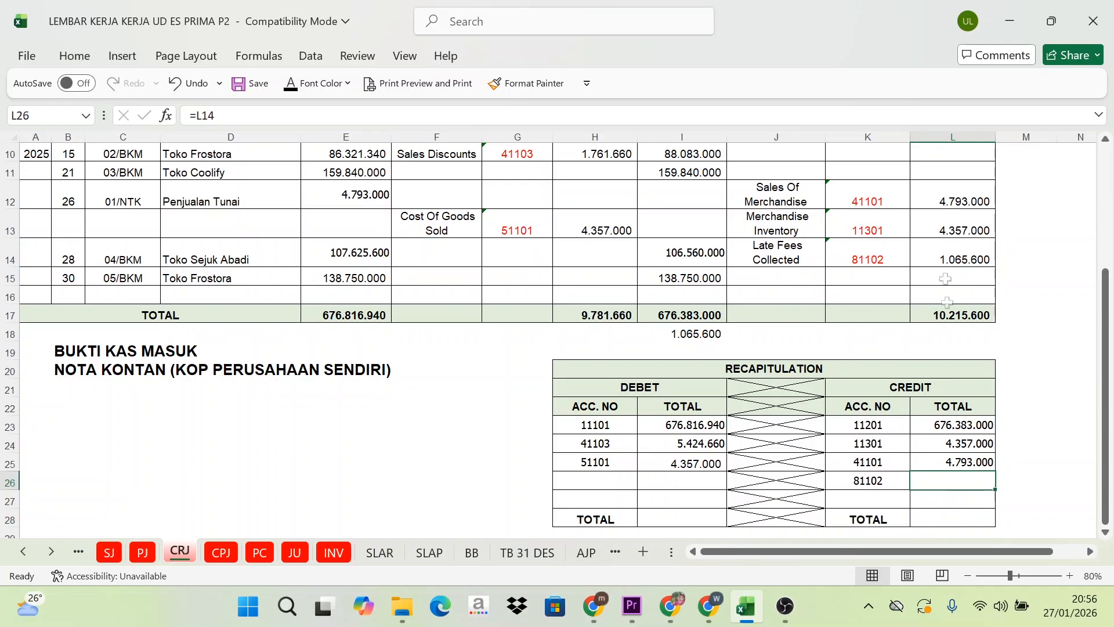
{"action": "left_click", "coordinate": [254, 83]}
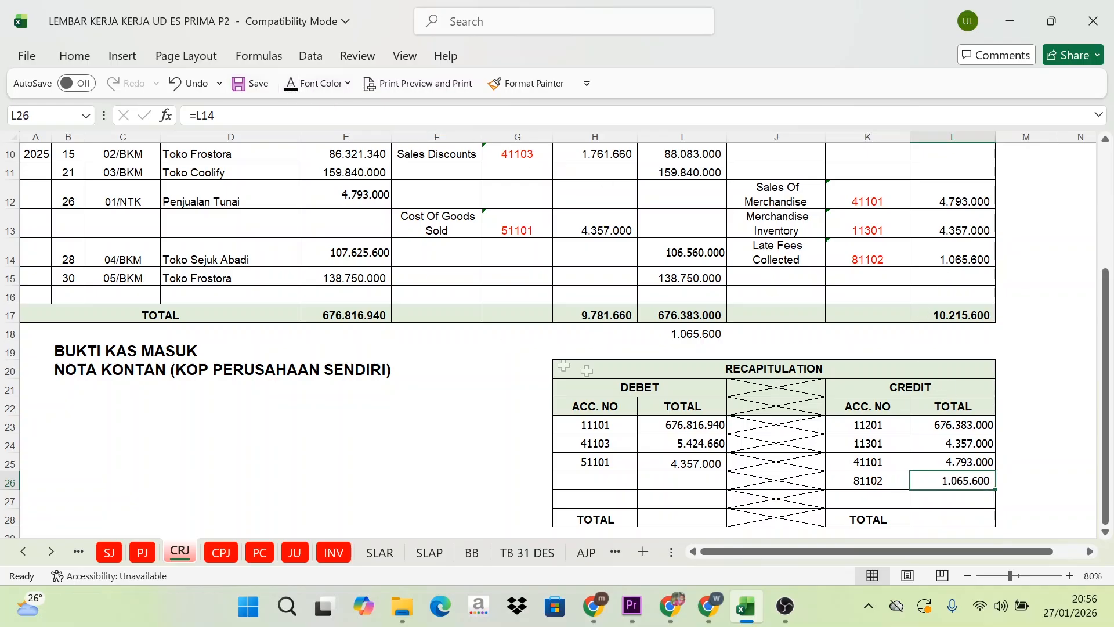
{"action": "left_click", "coordinate": [1024, 424]}
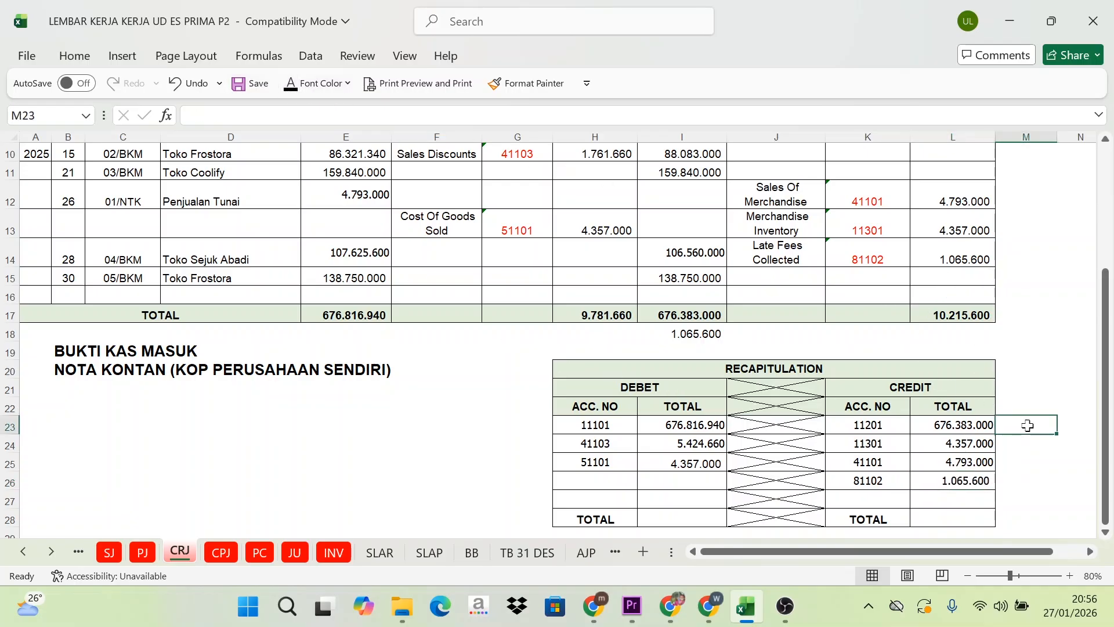
Set the font of the cash receipt recapitulation's debit total in I28 and credit total in L28 to black
{"action": "scroll", "coordinate": [736, 423], "scroll_direction": "down", "scroll_amount": 1}
{"action": "left_click_drag", "start_coordinate": [684, 358], "coordinate": [697, 449]}
{"action": "key", "text": "alt+="}
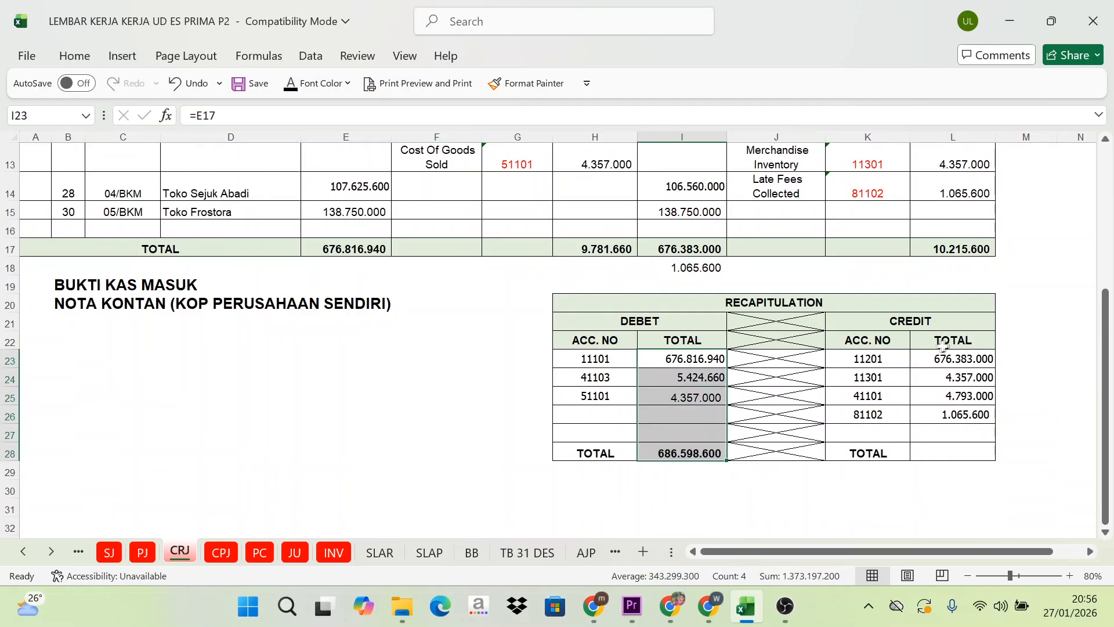
{"action": "left_click_drag", "start_coordinate": [943, 346], "coordinate": [967, 451]}
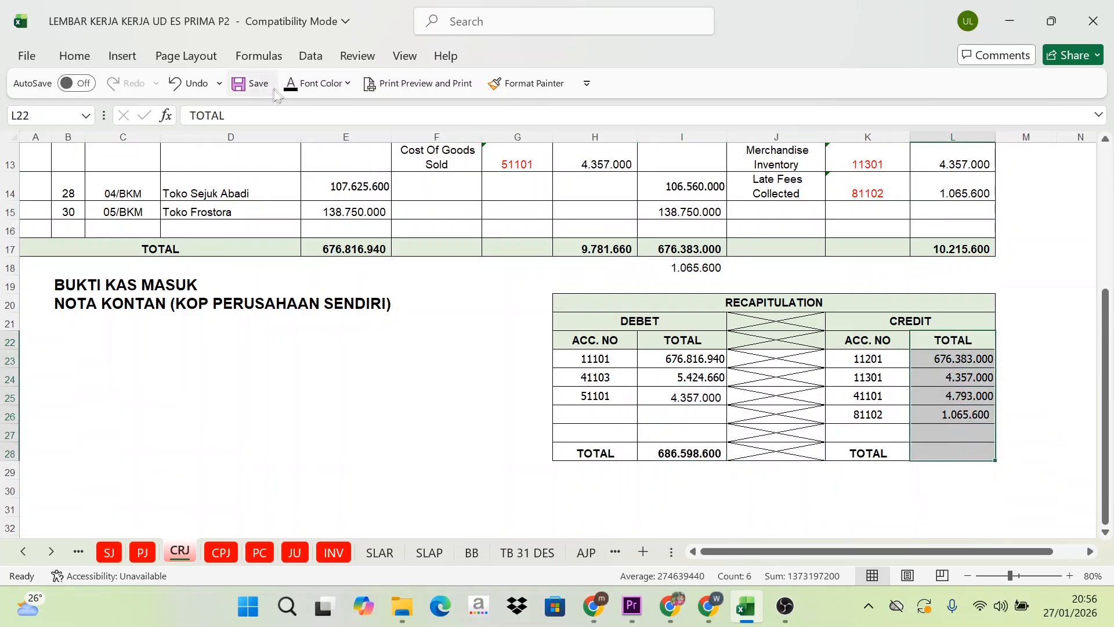
{"action": "key", "text": "alt+="}
{"action": "left_click", "coordinate": [958, 477]}
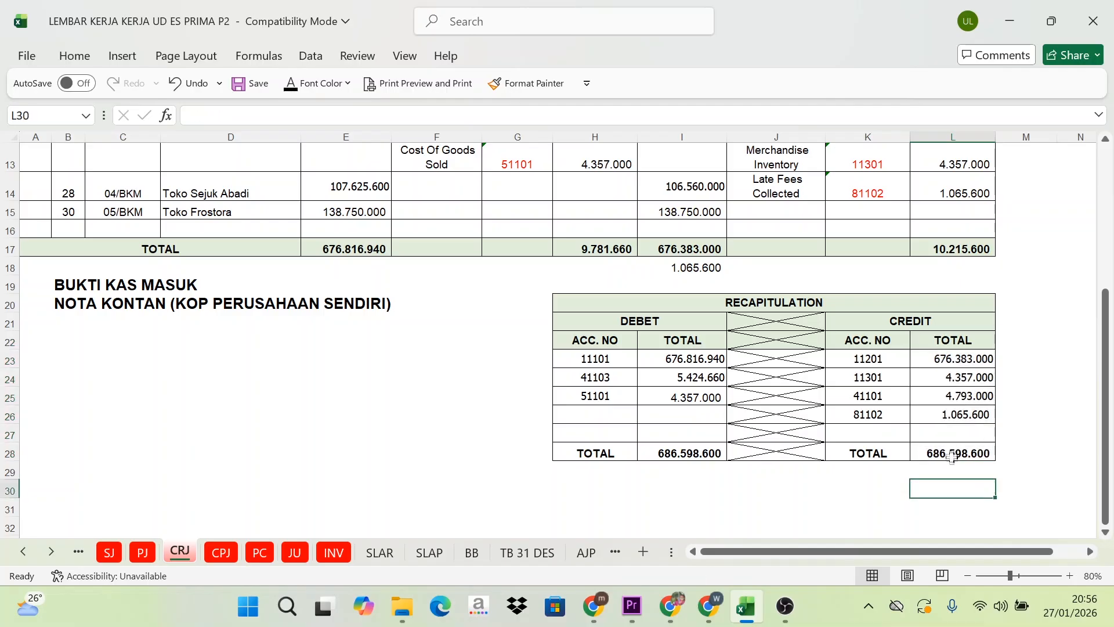
Compare the cash receipt recapitulation's debit total in I28 with its credit total in L28
{"action": "left_click", "coordinate": [952, 453]}
{"action": "left_click", "coordinate": [681, 453]}
{"action": "left_click", "coordinate": [940, 456]}
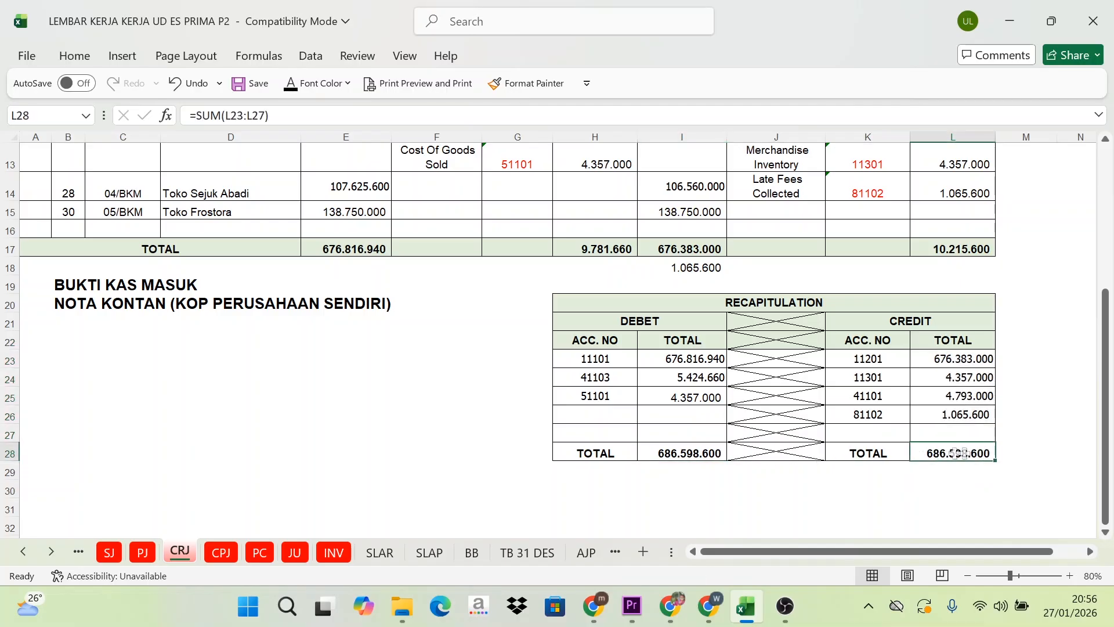
{"action": "left_click", "coordinate": [700, 458]}
{"action": "left_click", "coordinate": [961, 454]}
{"action": "left_click", "coordinate": [700, 455]}
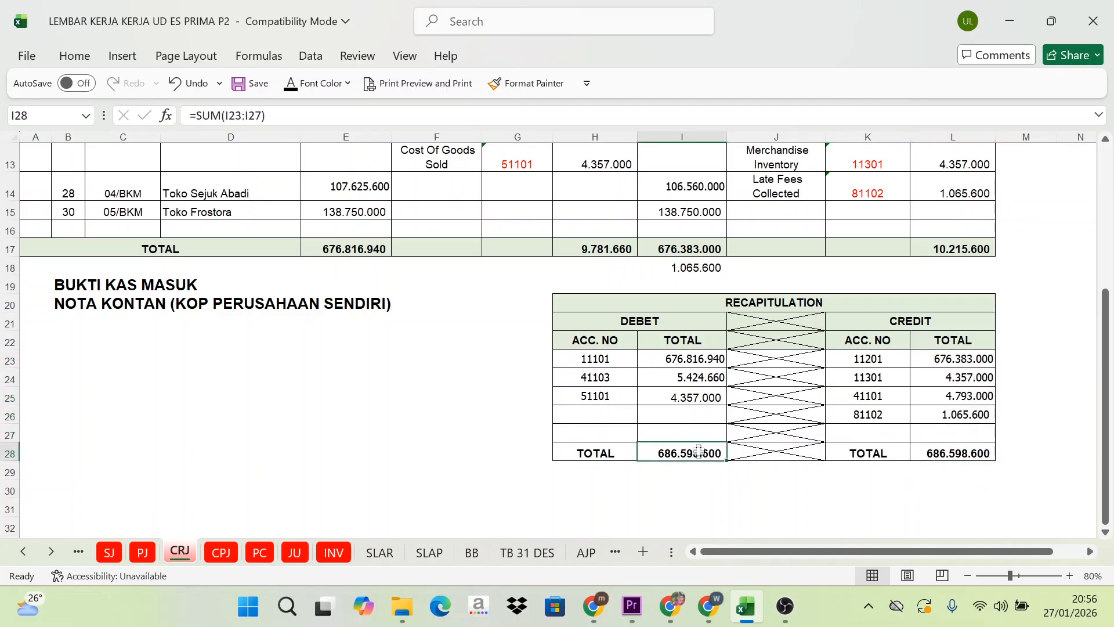
{"action": "scroll", "coordinate": [328, 493], "scroll_direction": "up", "scroll_amount": 4}
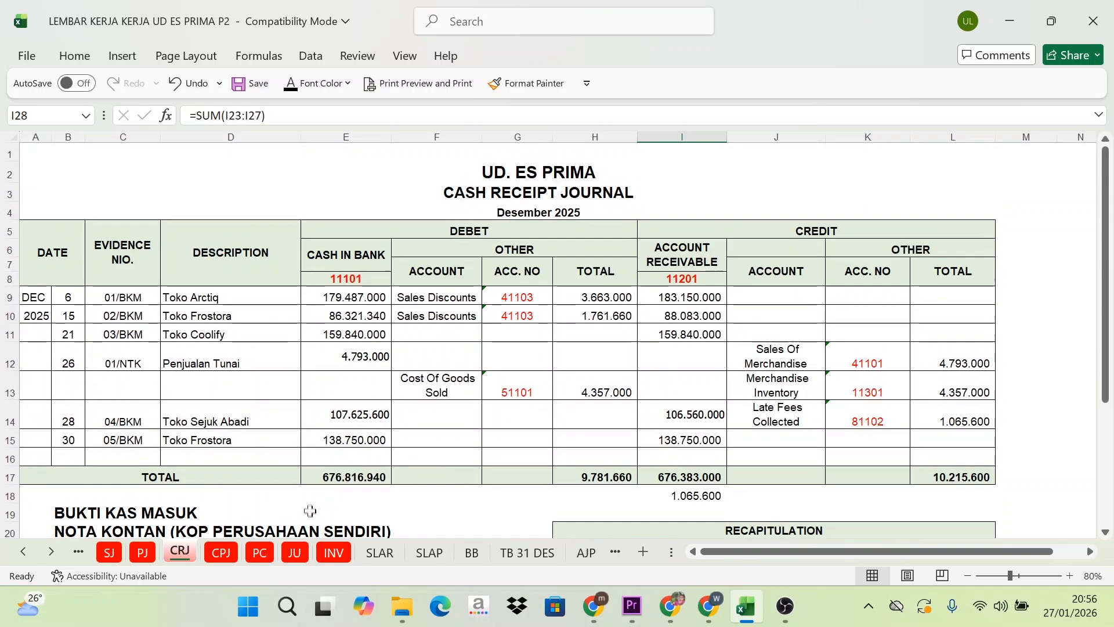
On the CPJ sheet, set the font of the cash payment journal's recapitulation account numbers, amounts and totals in F23:I29 to black
{"action": "left_click", "coordinate": [221, 553]}
{"action": "scroll", "coordinate": [329, 329], "scroll_direction": "down", "scroll_amount": 1}
{"action": "scroll", "coordinate": [329, 329], "scroll_direction": "down", "scroll_amount": 3}
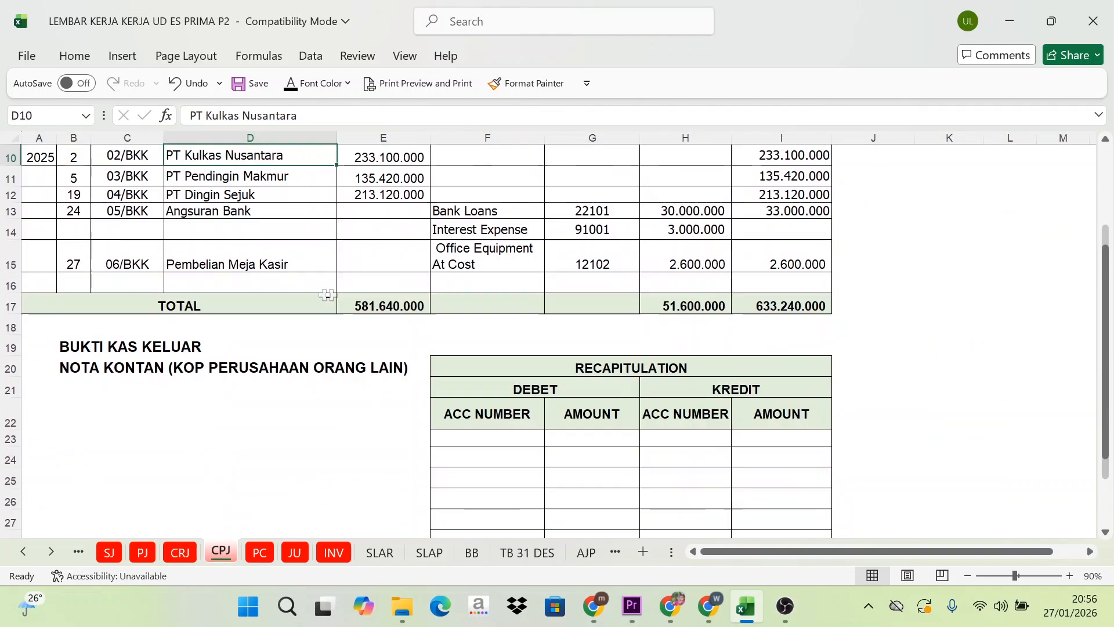
{"action": "scroll", "coordinate": [406, 232], "scroll_direction": "up", "scroll_amount": 3}
{"action": "scroll", "coordinate": [393, 197], "scroll_direction": "up", "scroll_amount": 1}
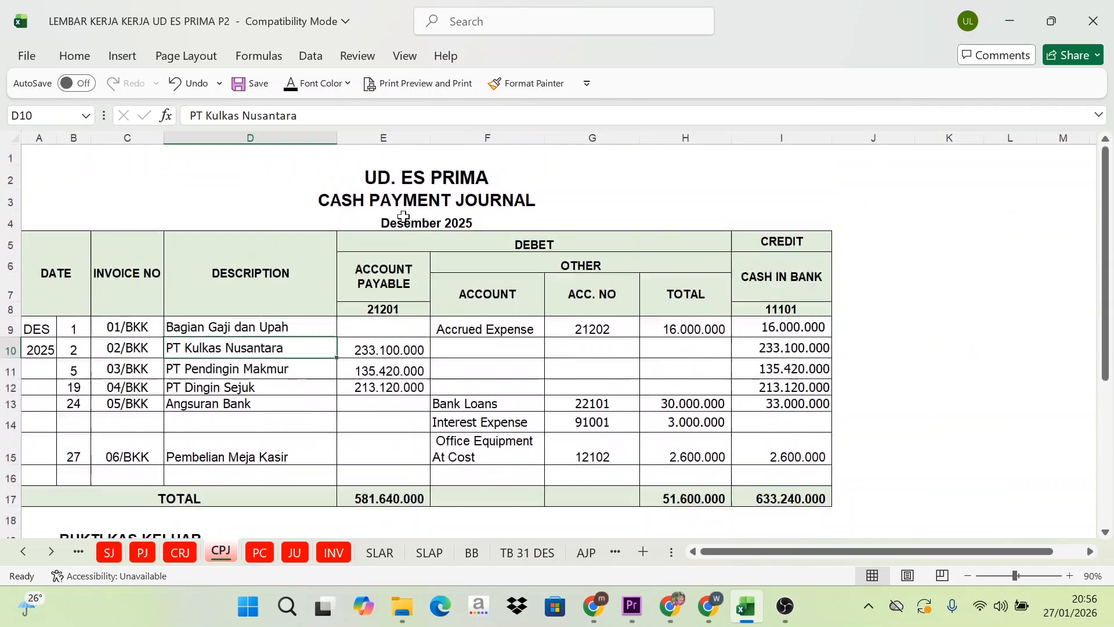
{"action": "scroll", "coordinate": [400, 220], "scroll_direction": "down", "scroll_amount": 4}
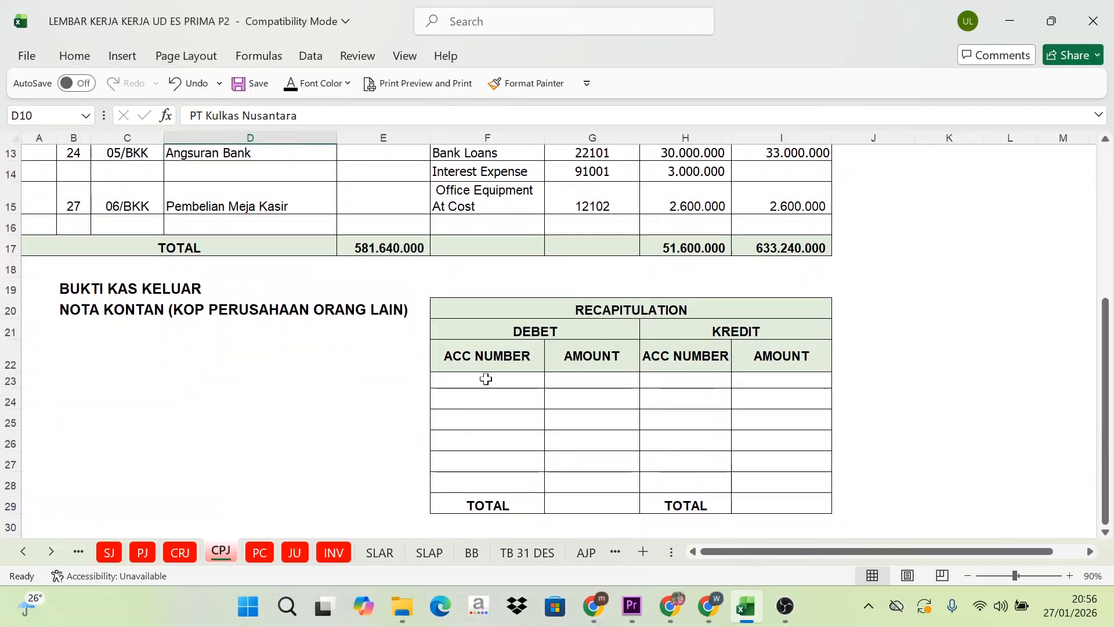
{"action": "left_click_drag", "start_coordinate": [485, 378], "coordinate": [768, 502]}
{"action": "type", "text": "12102\t2.600.000\t11101\t633.240.000 21201\t581.640.000 21202\t16.000.000 22101\t30.000.000 91001\t3.000.000"}
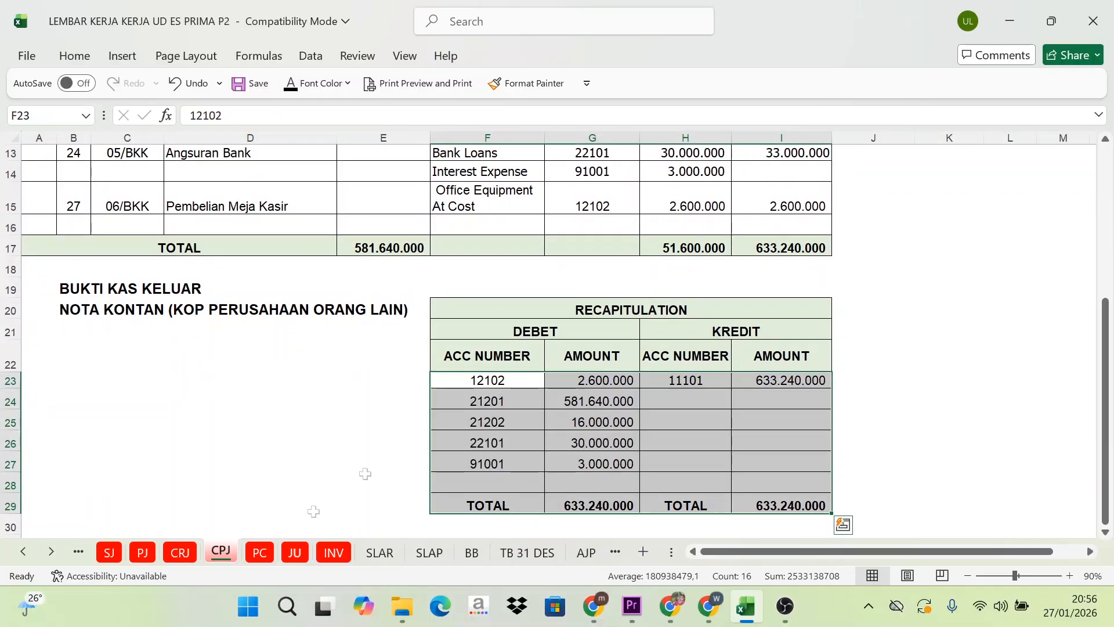
{"action": "left_click", "coordinate": [373, 428]}
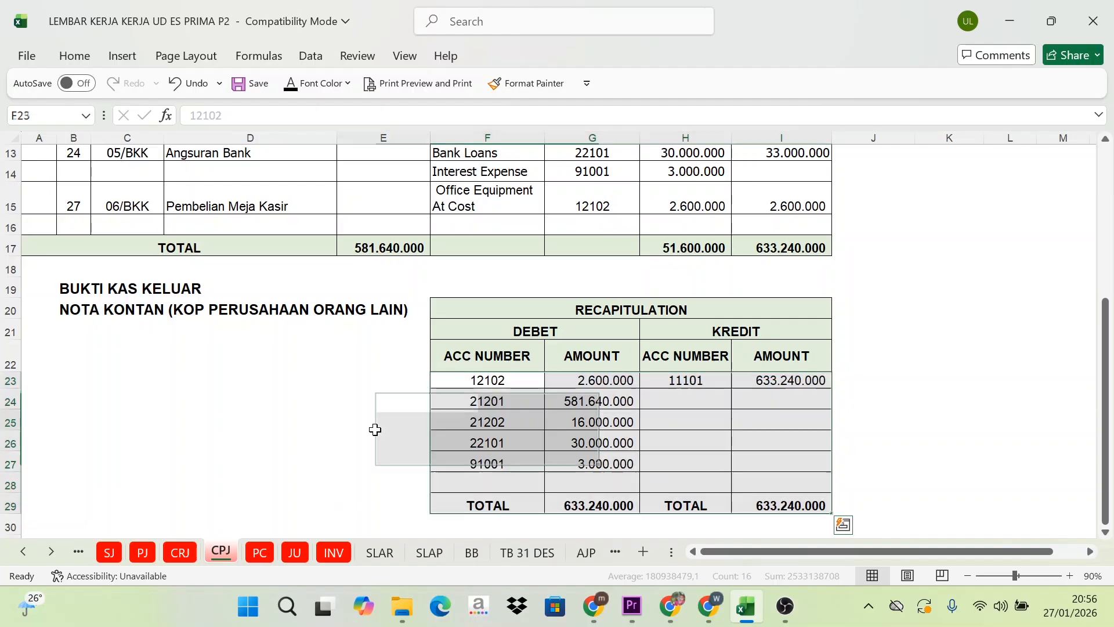
On the PC sheet, review the petty cash recapitulation's account numbers, amounts and totals in E21:H25
{"action": "left_click", "coordinate": [261, 551]}
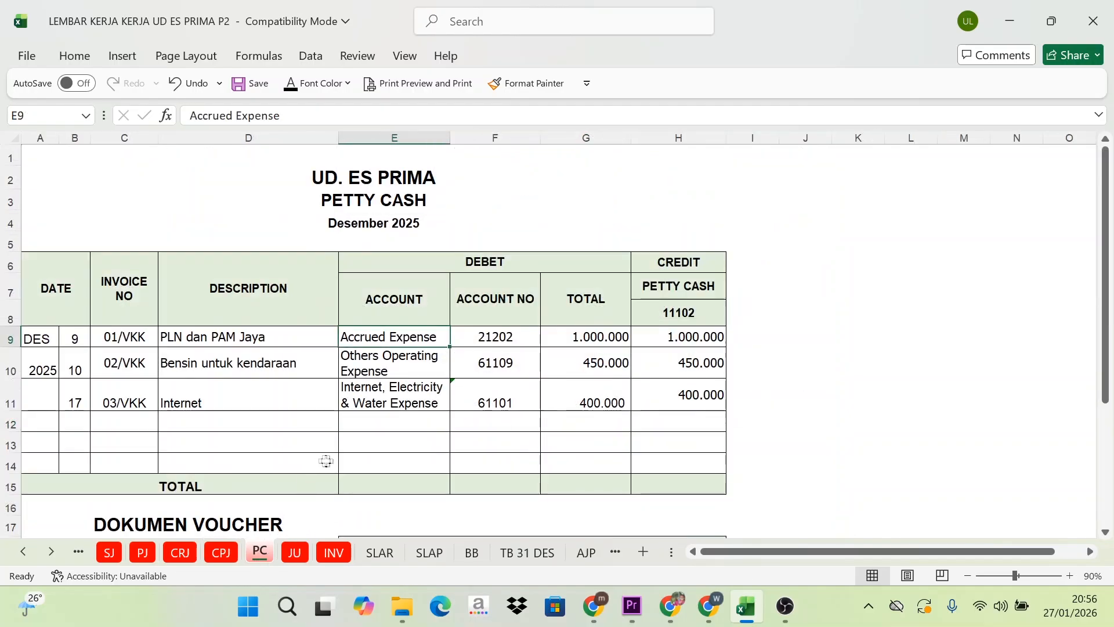
{"action": "scroll", "coordinate": [373, 409], "scroll_direction": "down", "scroll_amount": 2}
{"action": "scroll", "coordinate": [374, 416], "scroll_direction": "down", "scroll_amount": 2}
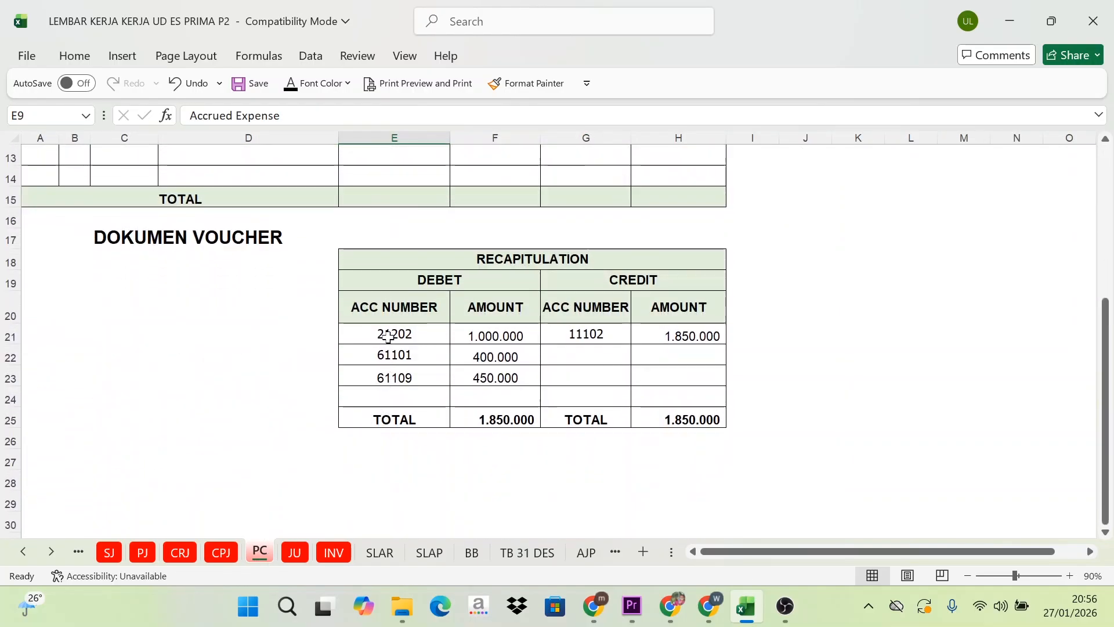
{"action": "left_click_drag", "start_coordinate": [388, 336], "coordinate": [677, 417]}
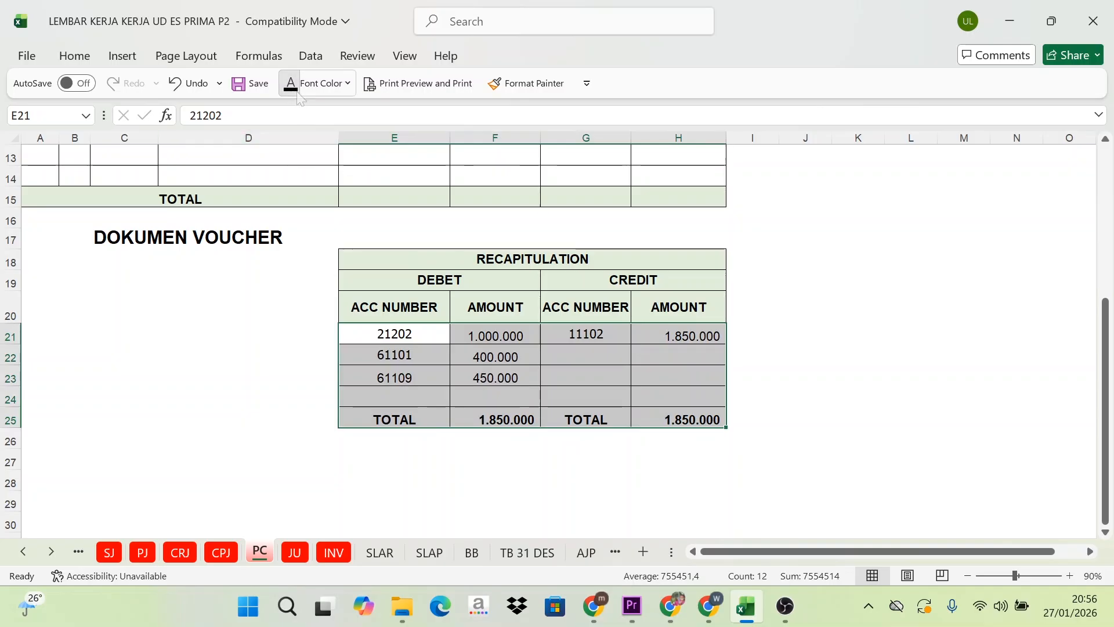
{"action": "left_click", "coordinate": [436, 304]}
{"action": "scroll", "coordinate": [435, 304], "scroll_direction": "up", "scroll_amount": 4}
On the JU sheet, set the font of the general journal's recapitulation account numbers, amounts and totals in J11:M17 to black
{"action": "left_click", "coordinate": [295, 552]}
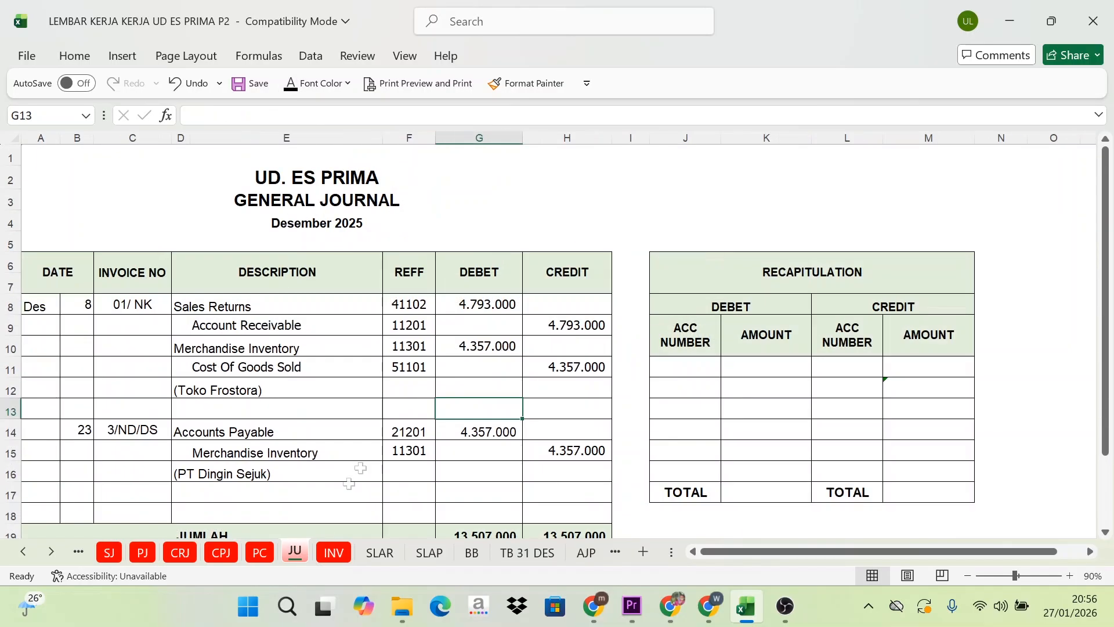
{"action": "scroll", "coordinate": [280, 345], "scroll_direction": "down", "scroll_amount": 1}
{"action": "left_click_drag", "start_coordinate": [413, 239], "coordinate": [410, 386]}
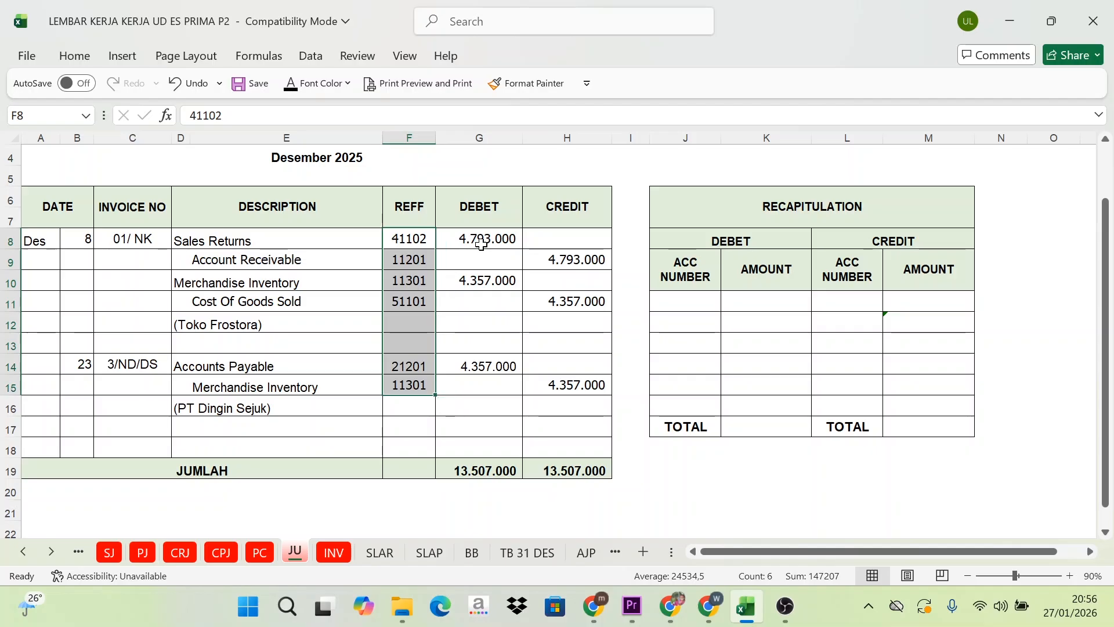
{"action": "left_click_drag", "start_coordinate": [482, 245], "coordinate": [481, 386]}
{"action": "left_click_drag", "start_coordinate": [566, 239], "coordinate": [566, 386]}
{"action": "left_click", "coordinate": [700, 300]}
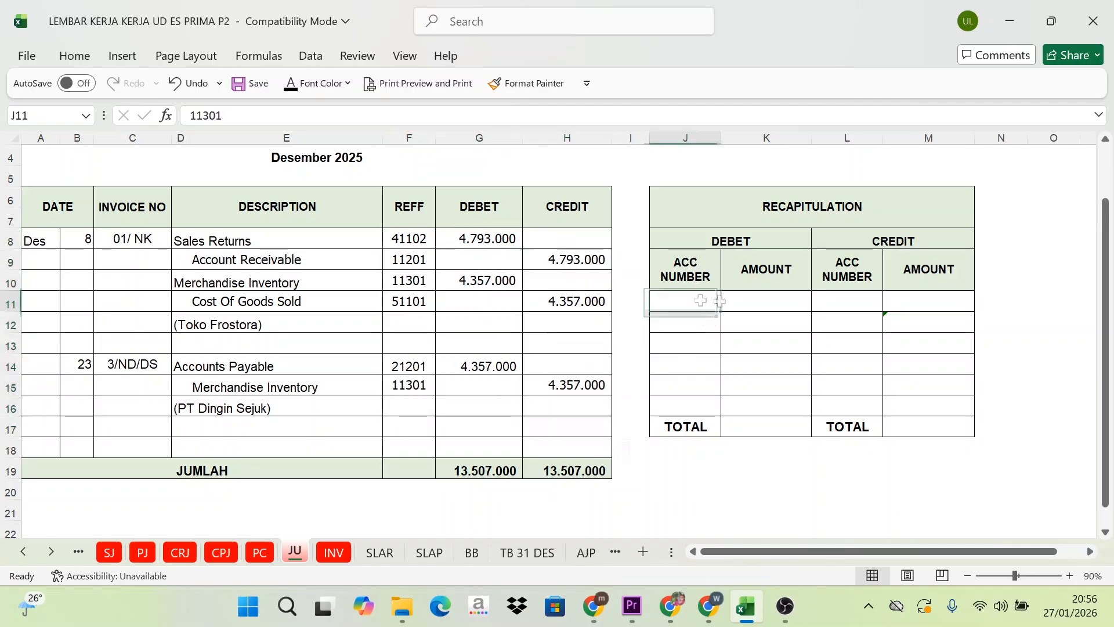
{"action": "left_click_drag", "start_coordinate": [700, 300], "coordinate": [920, 429]}
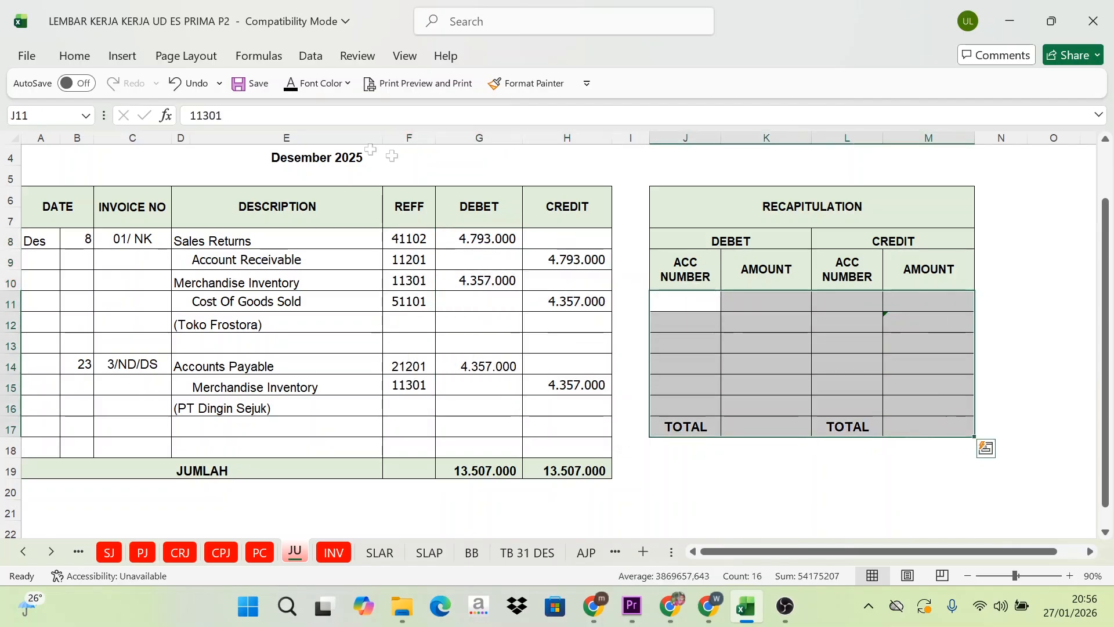
{"action": "left_click", "coordinate": [292, 83]}
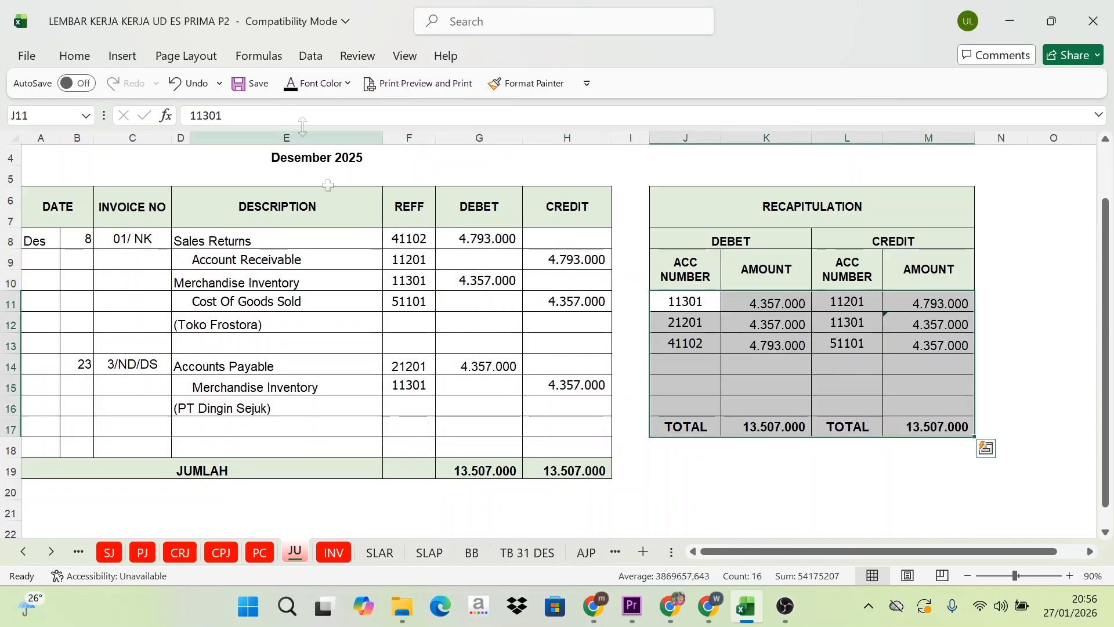
{"action": "left_click", "coordinate": [719, 368]}
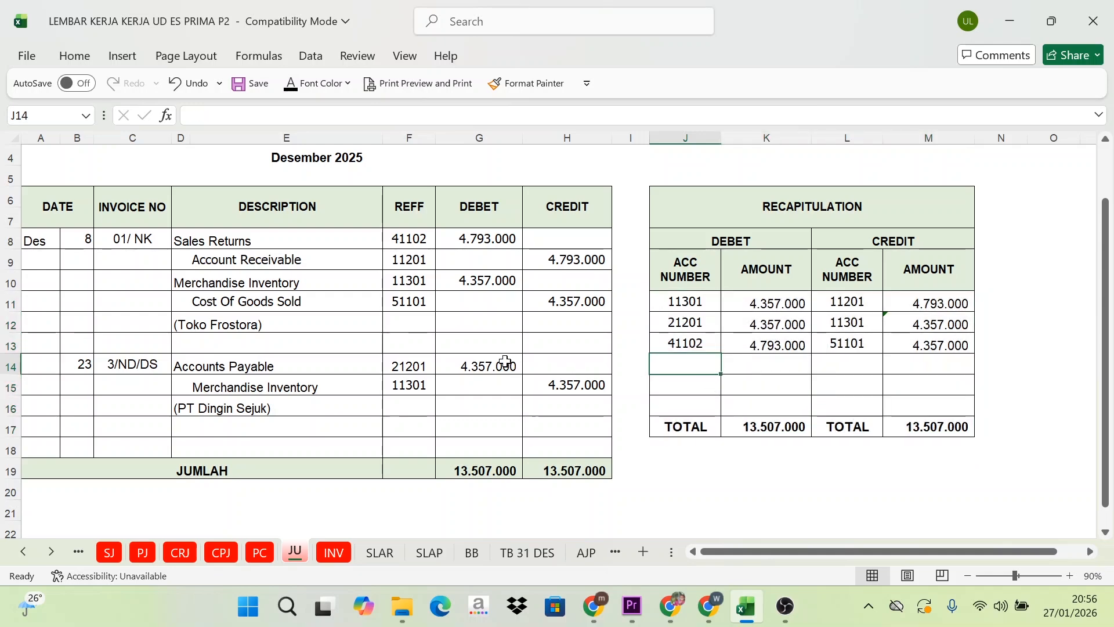
{"action": "left_click", "coordinate": [309, 310]}
{"action": "scroll", "coordinate": [290, 498], "scroll_direction": "up", "scroll_amount": 1}
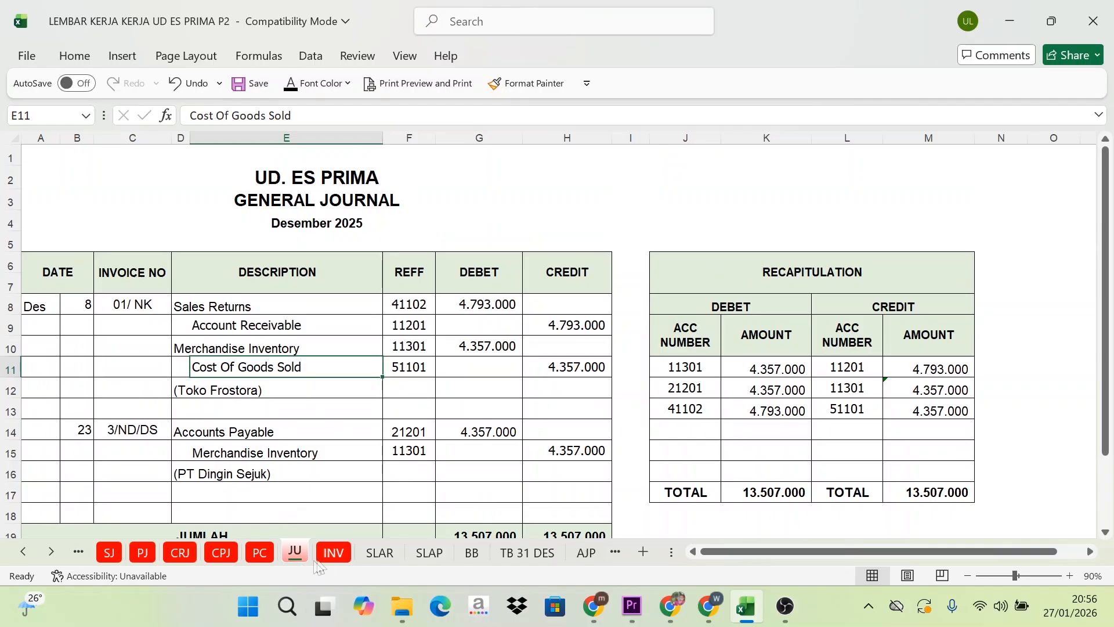
Look through the PC, PJ, JU and SJ sheets and examine the sales journal's recapitulation entries in F22:I24
{"action": "left_click", "coordinate": [259, 554]}
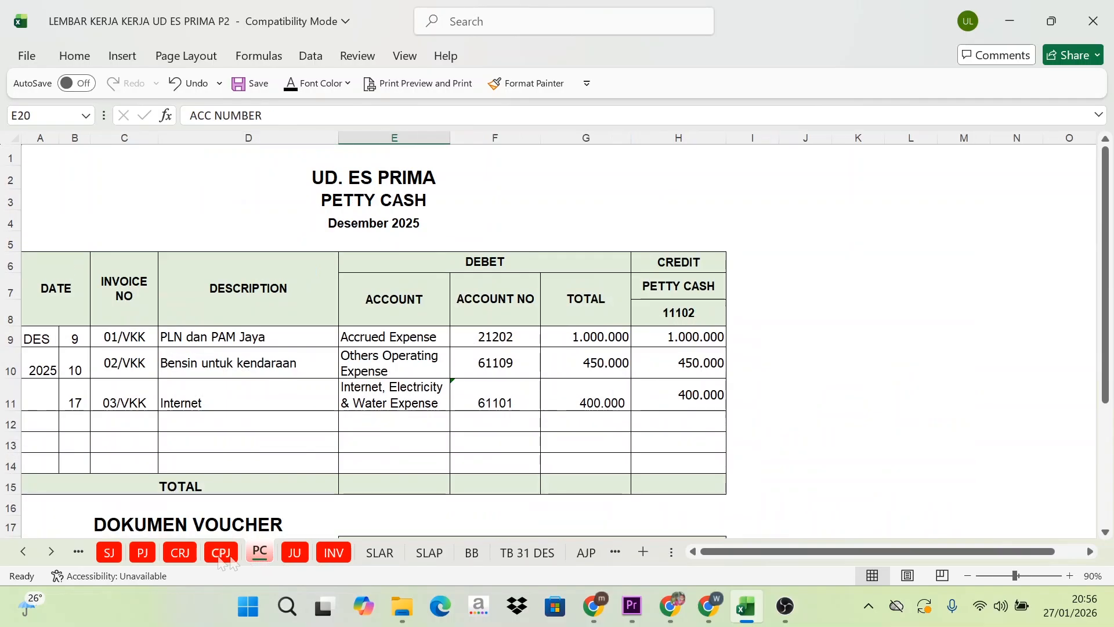
{"action": "left_click", "coordinate": [112, 560]}
{"action": "left_click", "coordinate": [148, 561]}
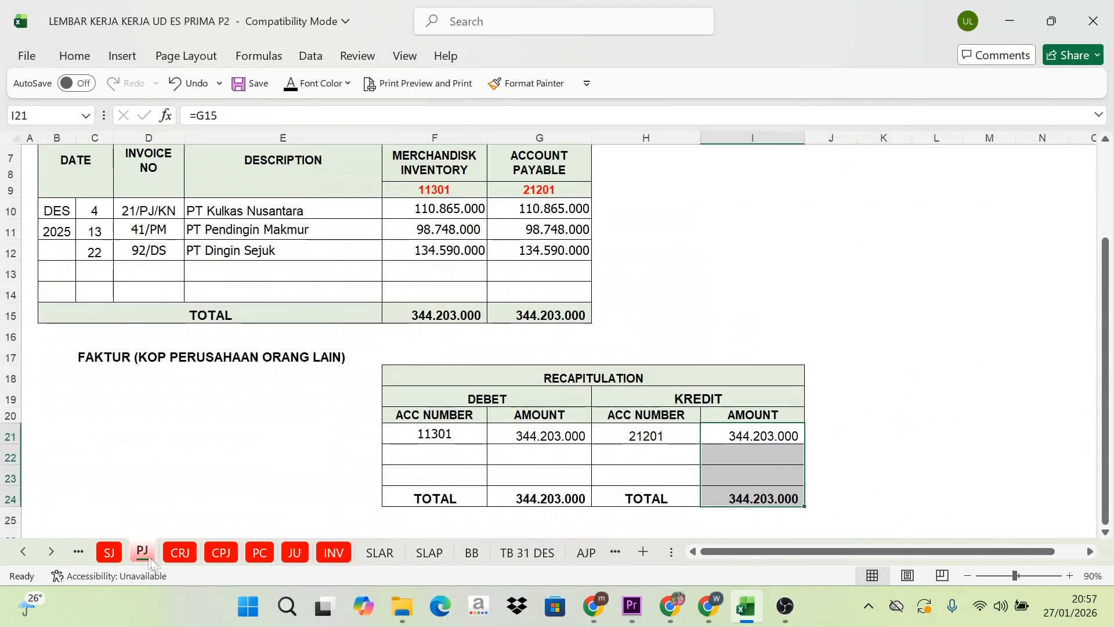
{"action": "left_click", "coordinate": [294, 556]}
{"action": "left_click", "coordinate": [110, 556]}
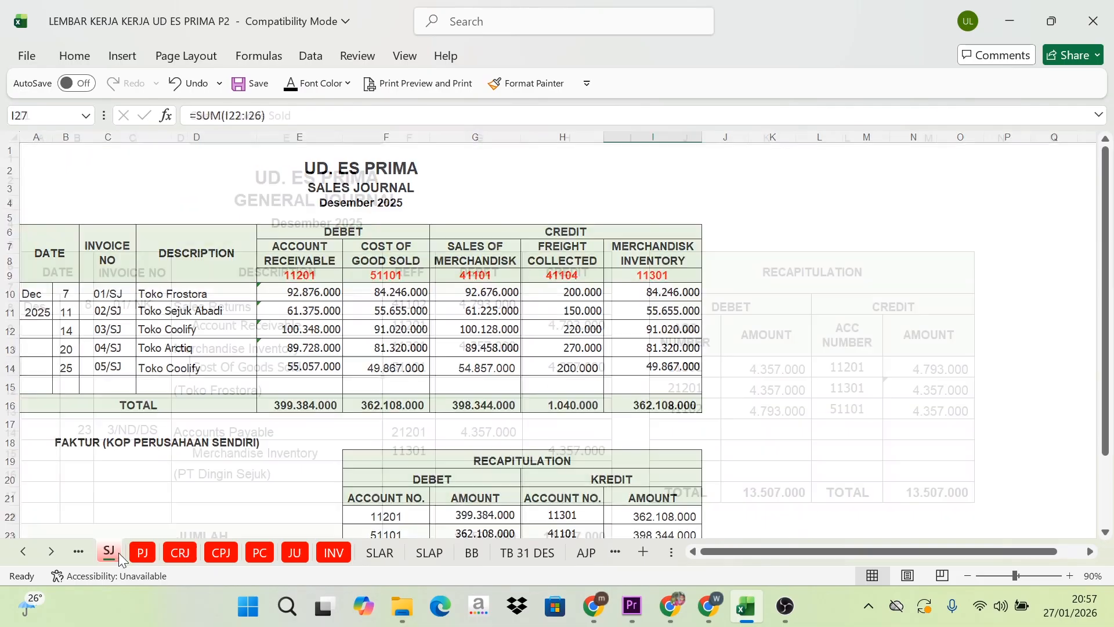
{"action": "scroll", "coordinate": [253, 500], "scroll_direction": "down", "scroll_amount": 1, "text": "ctrl"}
{"action": "scroll", "coordinate": [277, 500], "scroll_direction": "down", "scroll_amount": 2}
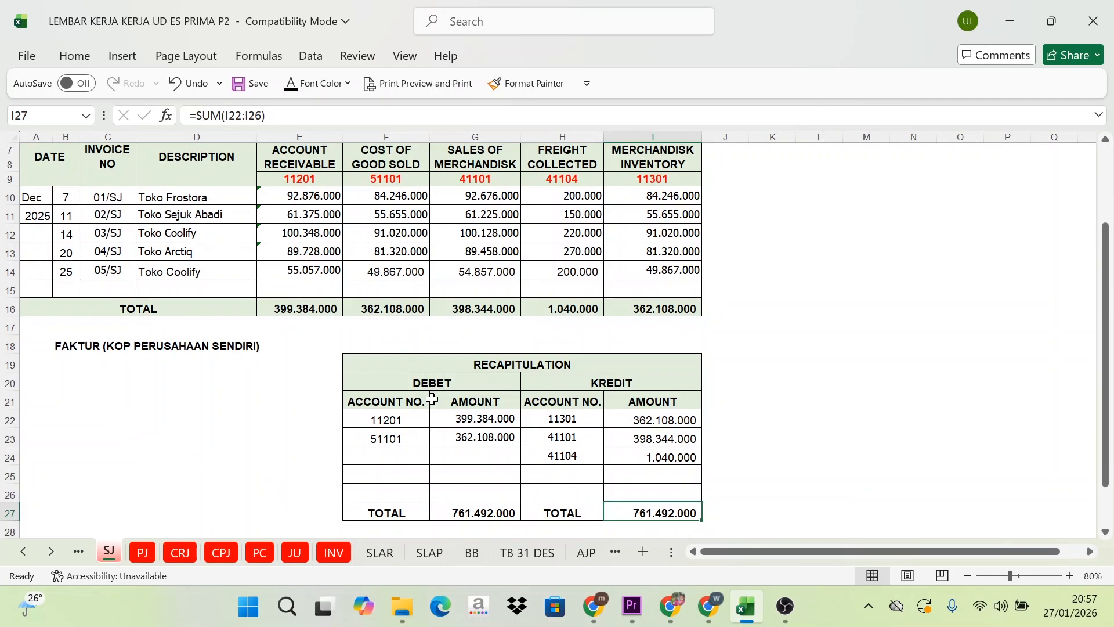
{"action": "scroll", "coordinate": [409, 443], "scroll_direction": "down", "scroll_amount": 1}
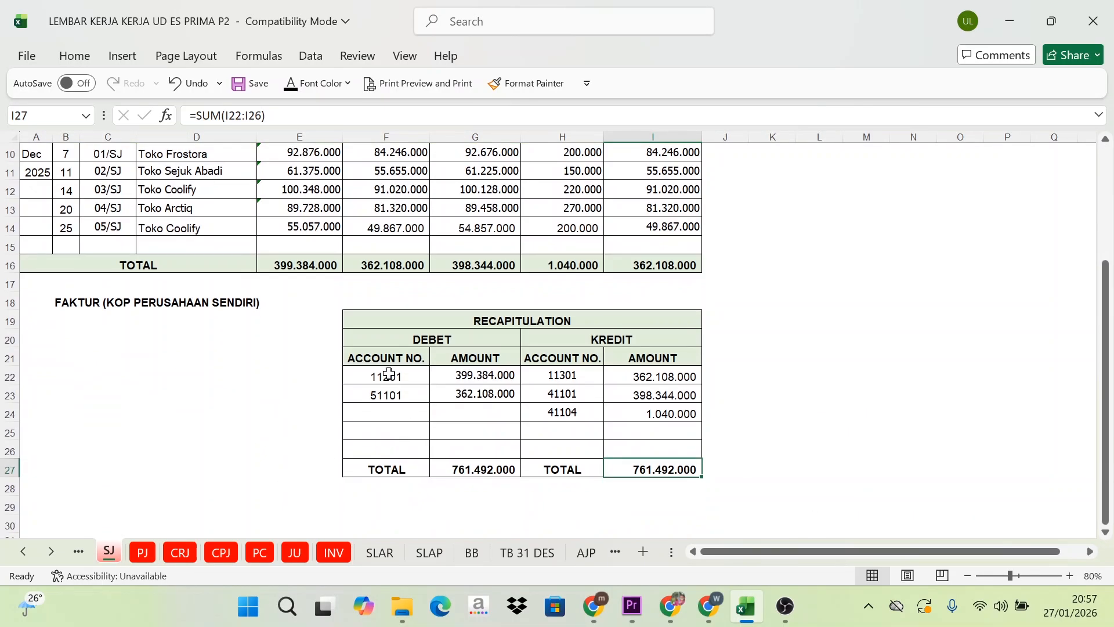
{"action": "left_click_drag", "start_coordinate": [389, 374], "coordinate": [639, 419]}
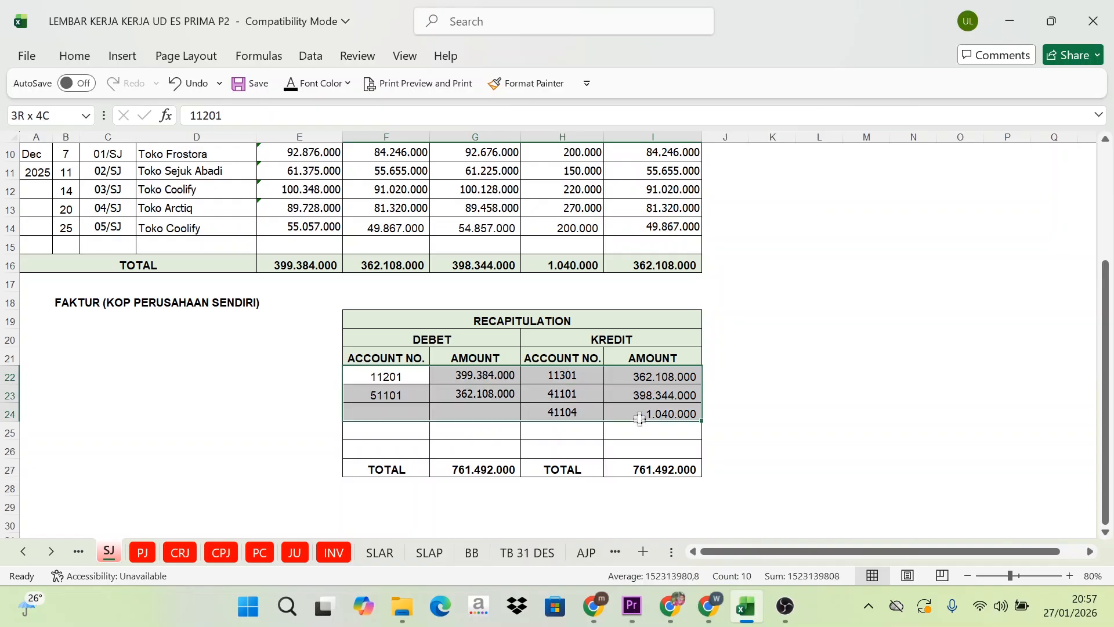
Inspect the Cash In Bank account in the general ledger on BB and reexamine the sales journal with its recapitulation on SJ
{"action": "left_click", "coordinate": [471, 553]}
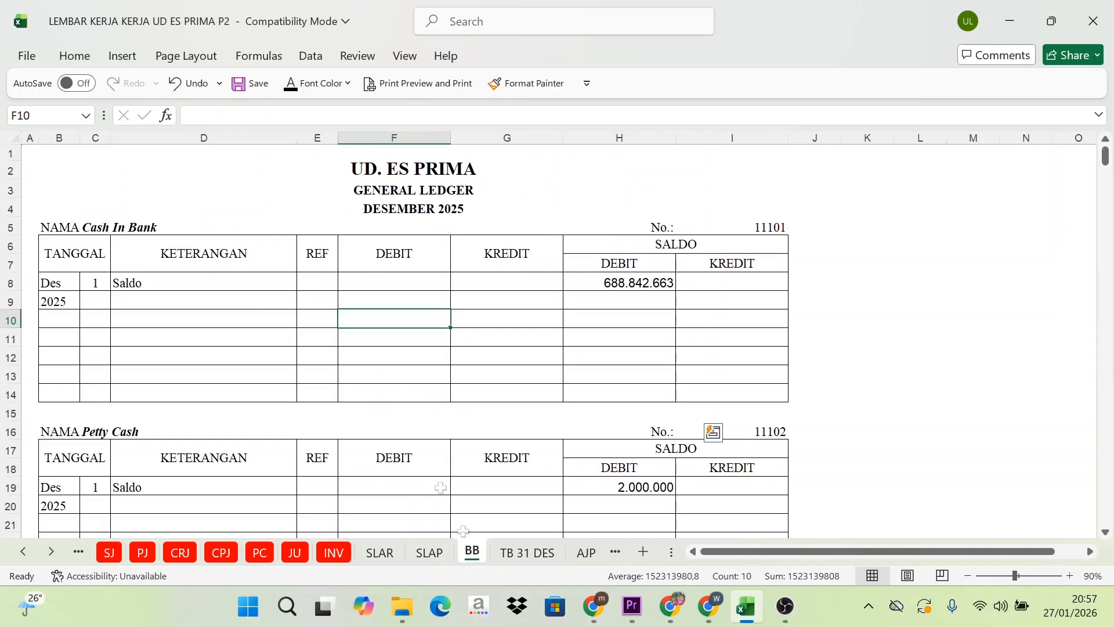
{"action": "left_click", "coordinate": [152, 283]}
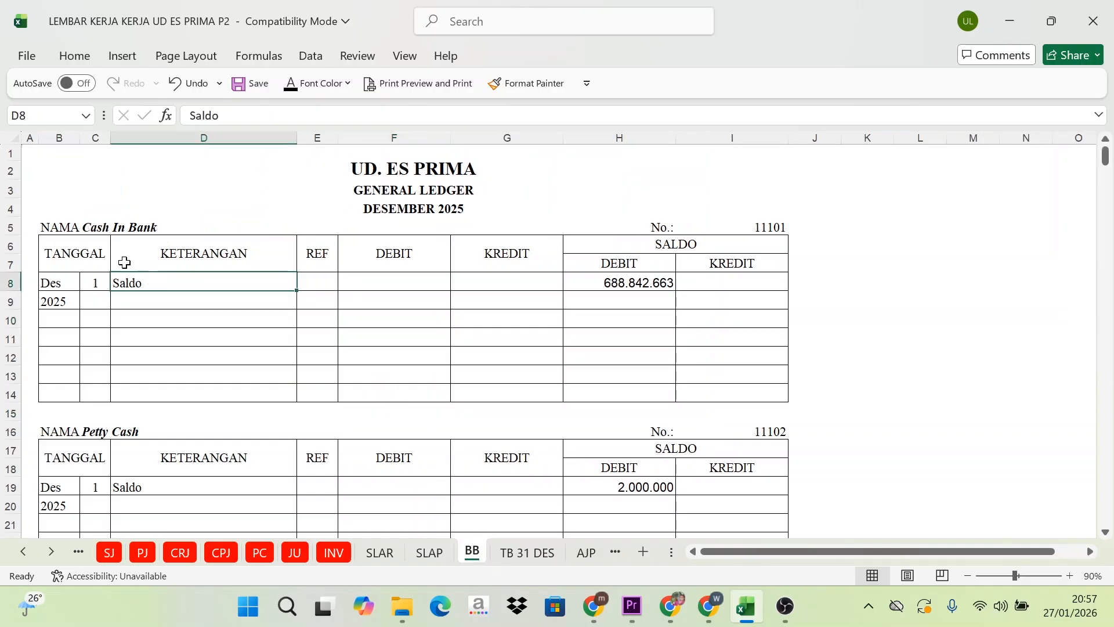
{"action": "left_click", "coordinate": [110, 552]}
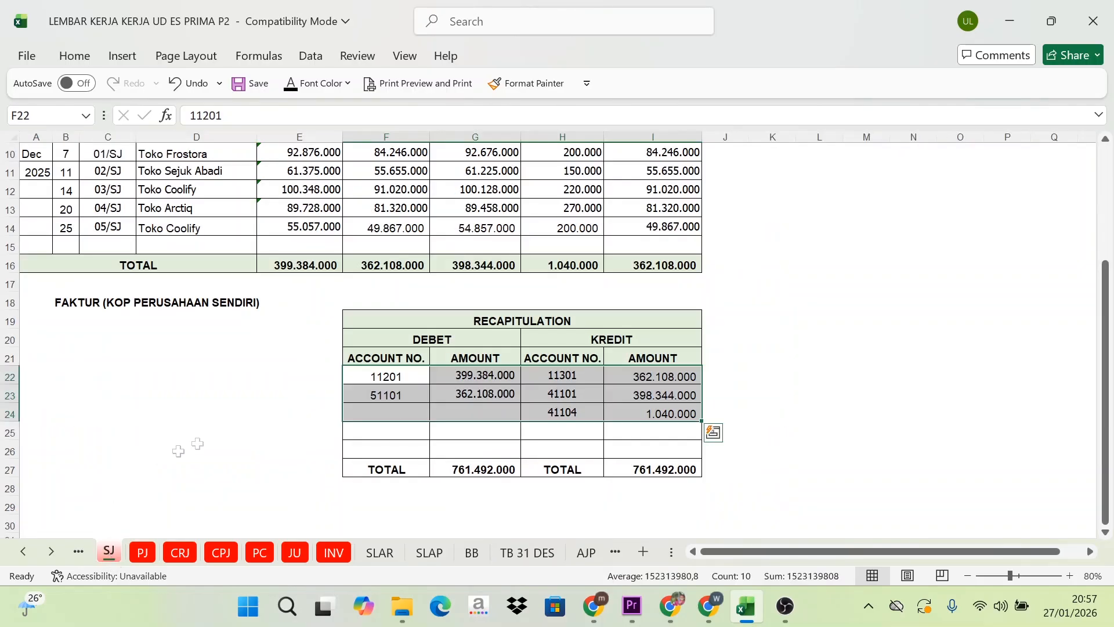
{"action": "left_click", "coordinate": [458, 375]}
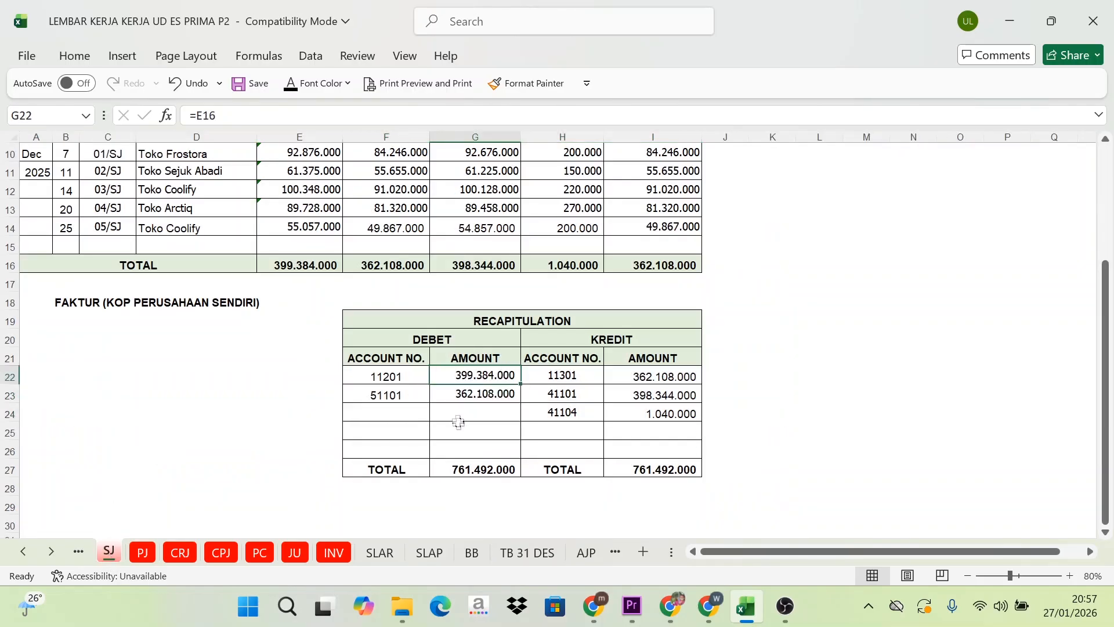
{"action": "left_click", "coordinate": [454, 430]}
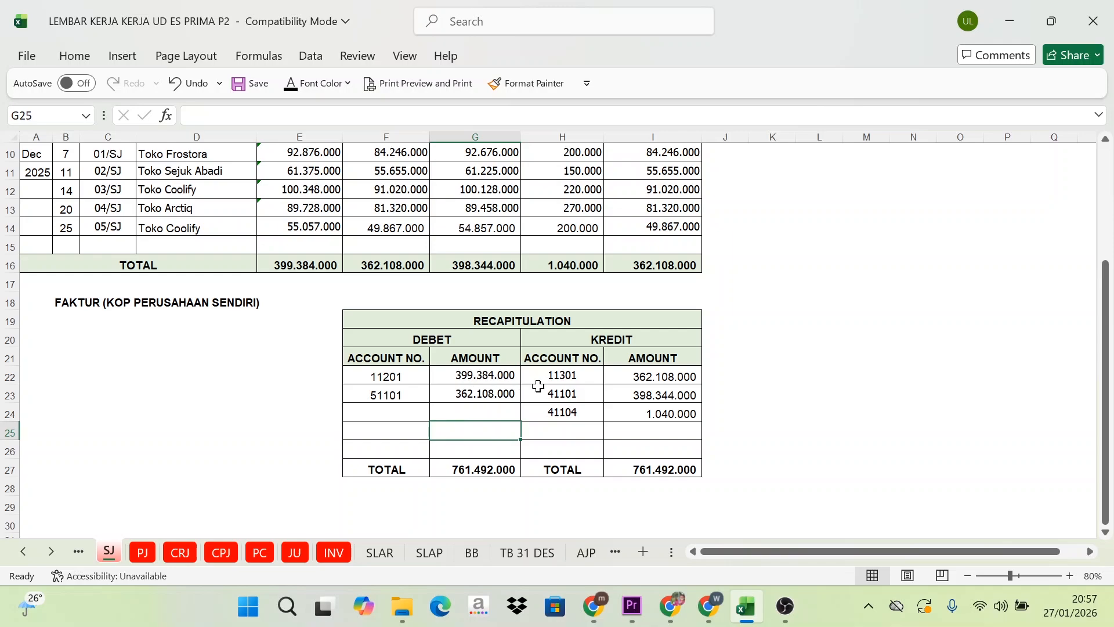
{"action": "scroll", "coordinate": [183, 471], "scroll_direction": "up", "scroll_amount": 3}
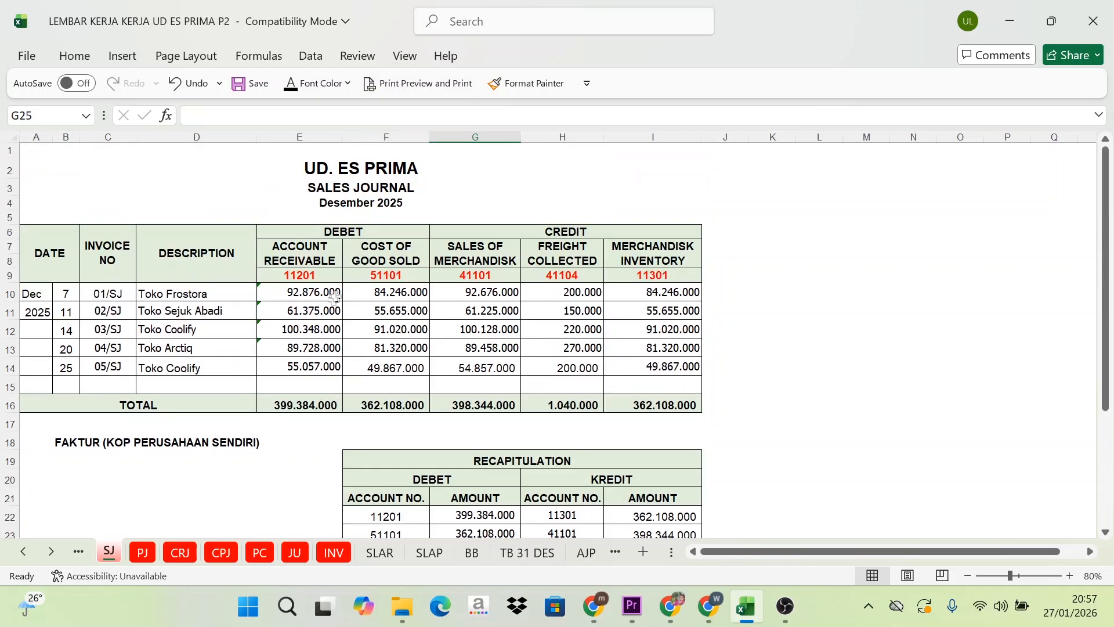
{"action": "scroll", "coordinate": [339, 302], "scroll_direction": "down", "scroll_amount": 1}
{"action": "left_click", "coordinate": [482, 406]}
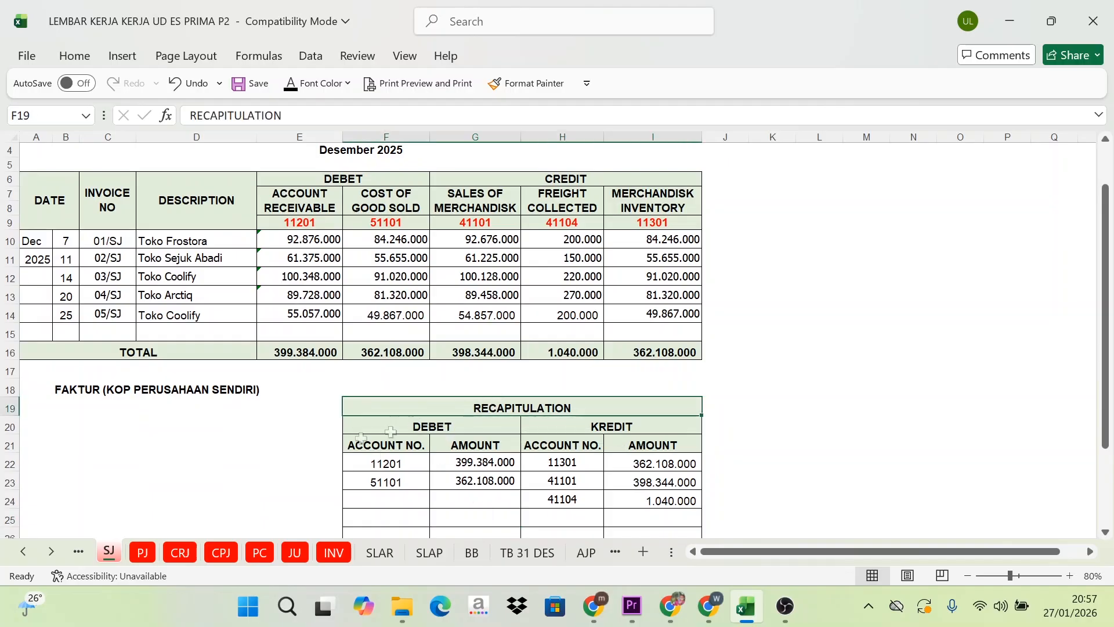
{"action": "scroll", "coordinate": [405, 449], "scroll_direction": "down", "scroll_amount": 1}
{"action": "scroll", "coordinate": [402, 453], "scroll_direction": "down", "scroll_amount": 2}
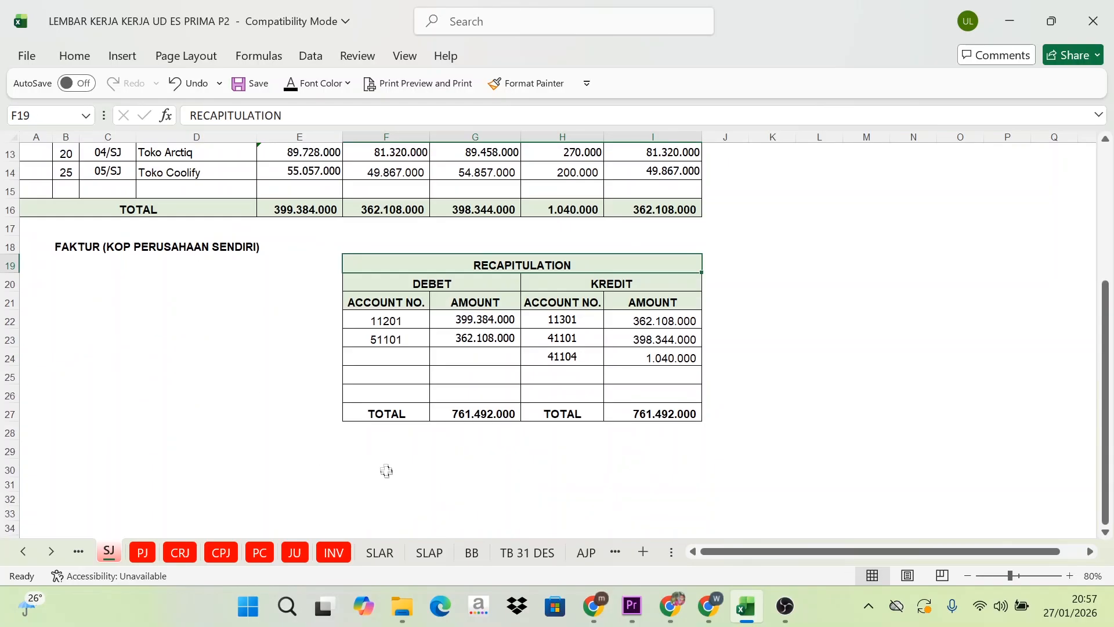
Look at the general ledger on BB and examine the first debit entry of the sales journal's recapitulation in F22:G22 on SJ
{"action": "left_click", "coordinate": [472, 552]}
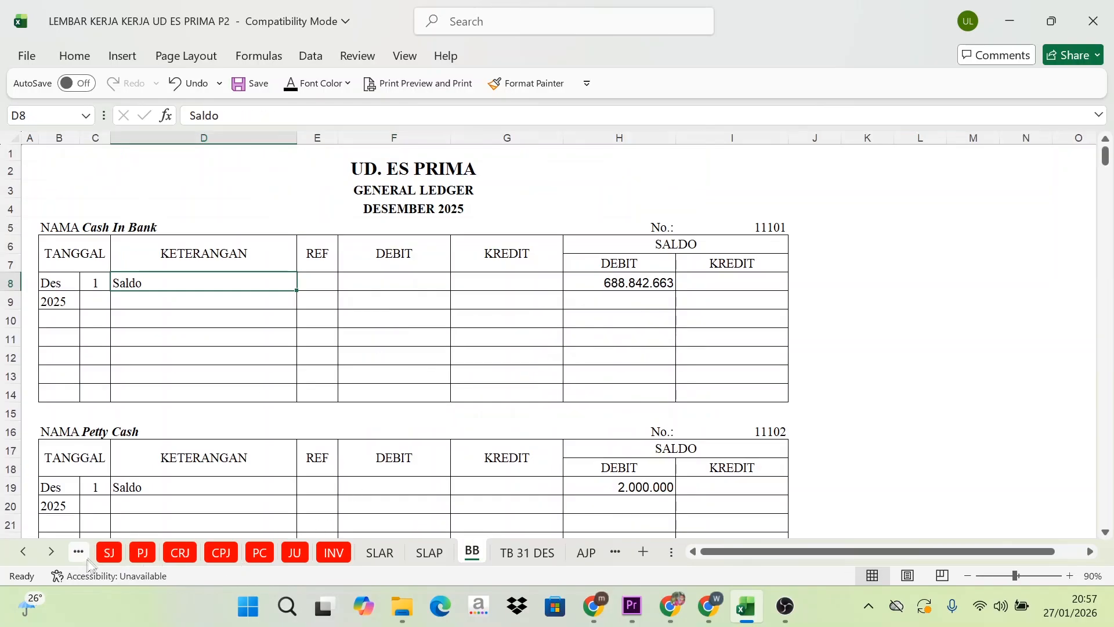
{"action": "left_click", "coordinate": [109, 554]}
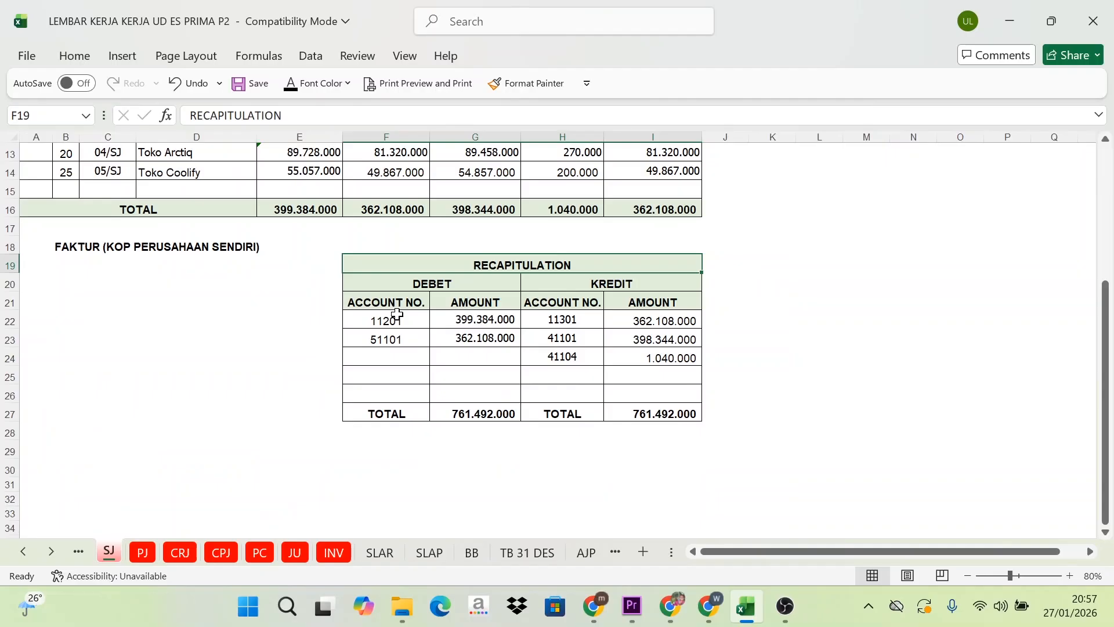
{"action": "left_click", "coordinate": [465, 316]}
{"action": "left_click", "coordinate": [372, 316]}
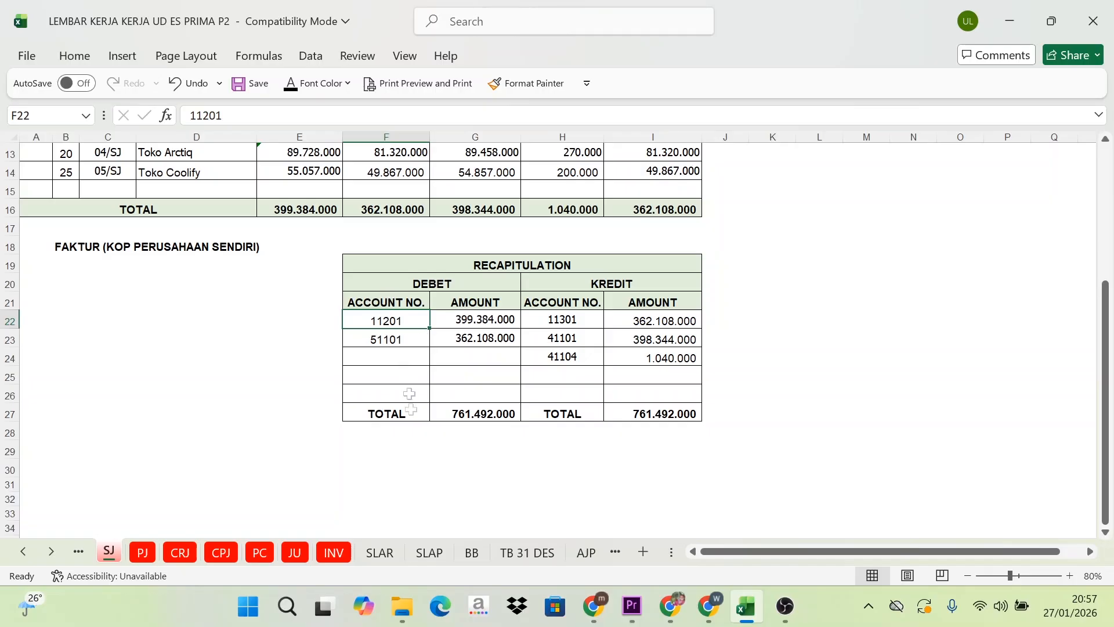
On the BB sheet, find the Account Receivable ledger and set the font of its account number in I26 to red
{"action": "left_click", "coordinate": [474, 555]}
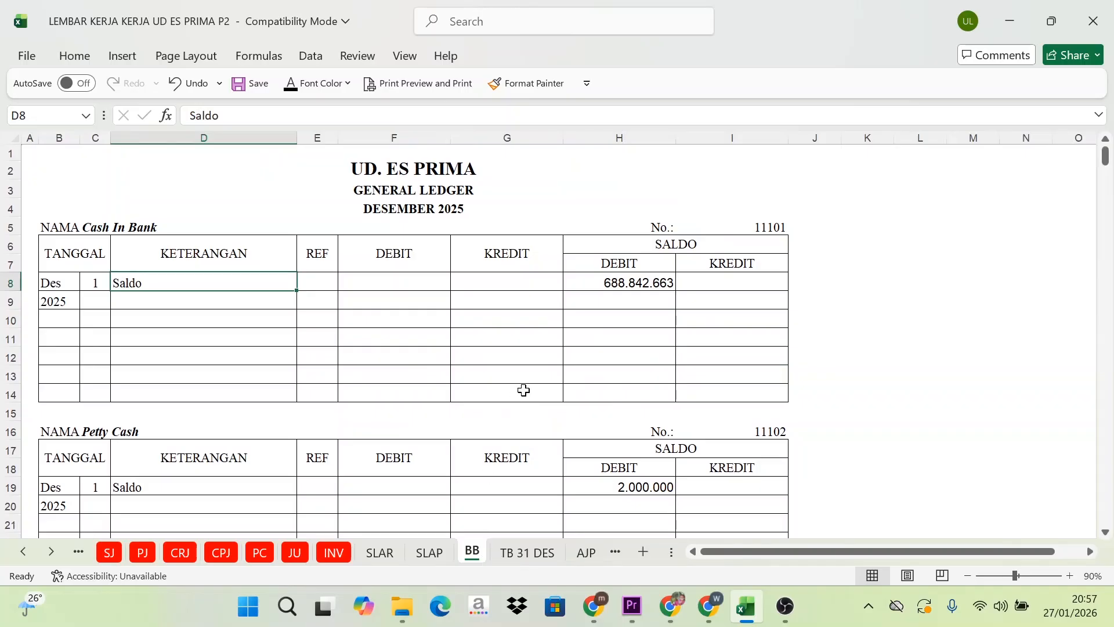
{"action": "scroll", "coordinate": [778, 277], "scroll_direction": "down", "scroll_amount": 5}
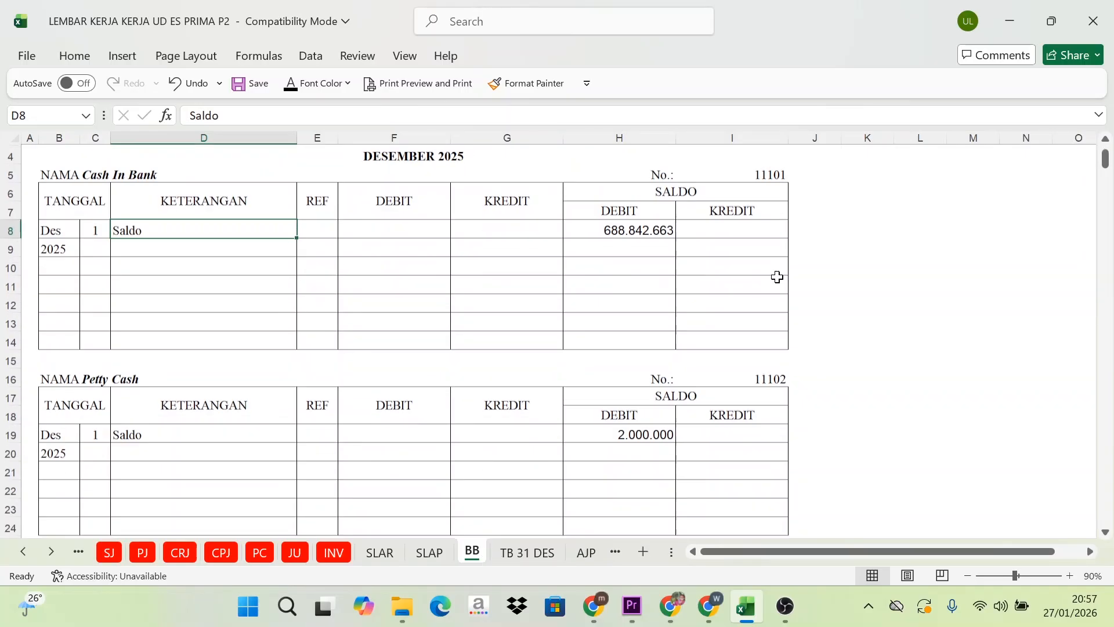
{"action": "scroll", "coordinate": [777, 281], "scroll_direction": "down", "scroll_amount": 1}
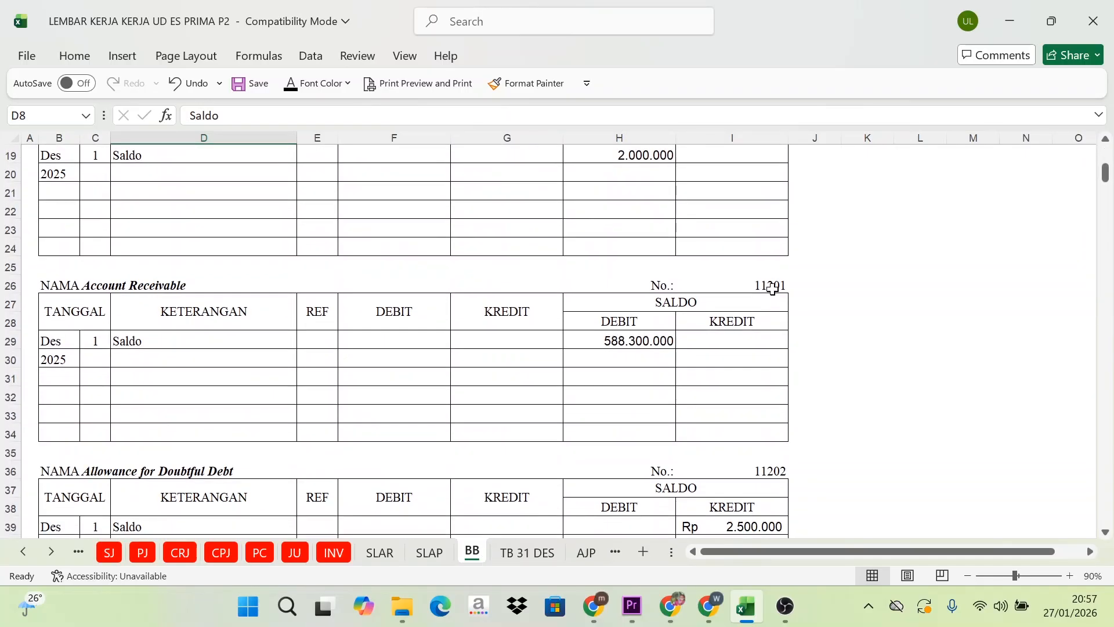
{"action": "left_click", "coordinate": [772, 286]}
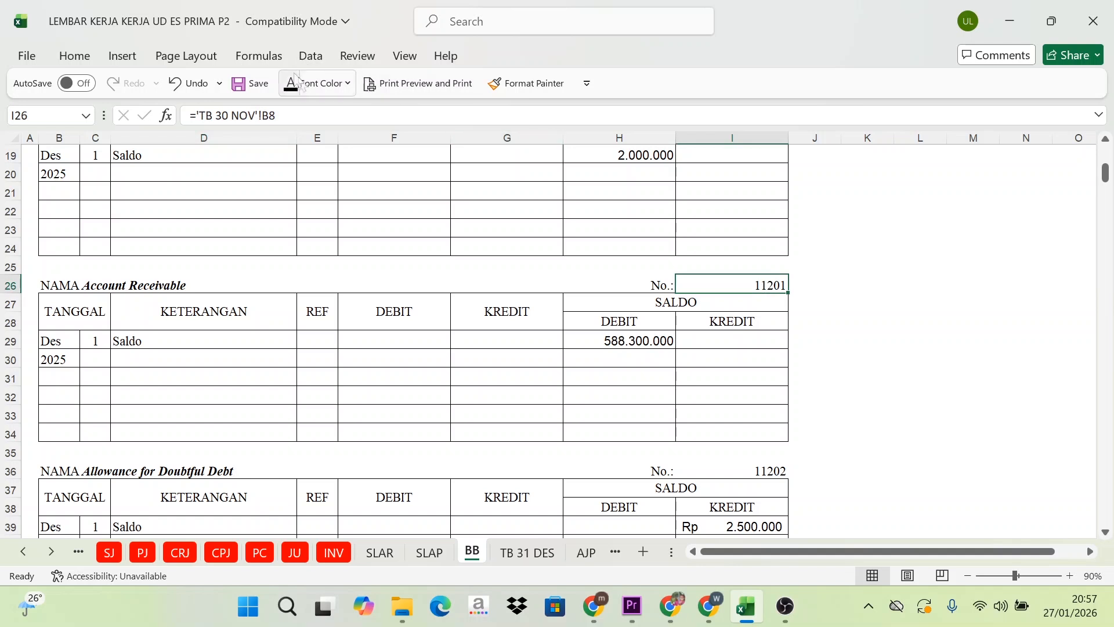
{"action": "left_click", "coordinate": [347, 83]}
{"action": "left_click", "coordinate": [309, 375]}
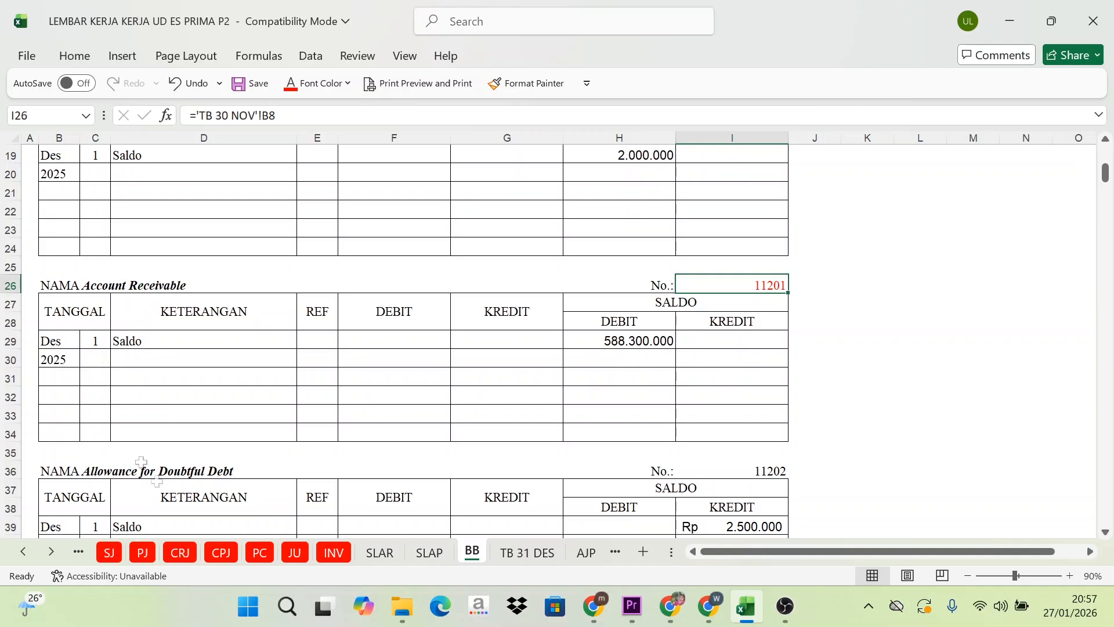
Set the font of the posting date 31 in C30 of the Account Receivable ledger to black
{"action": "left_click", "coordinate": [93, 356]}
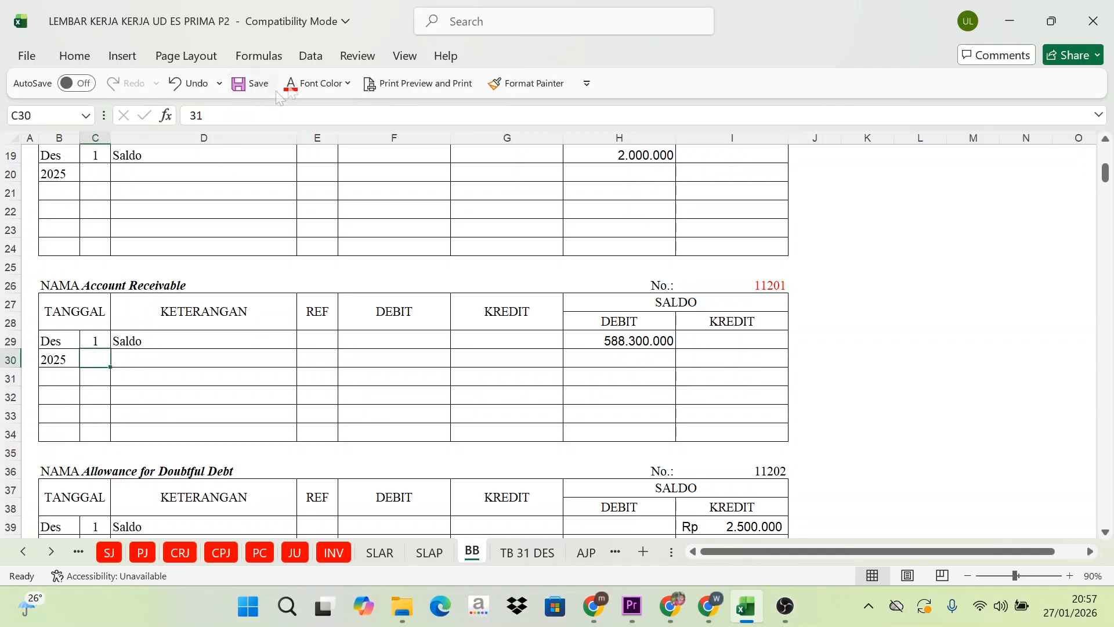
{"action": "left_click", "coordinate": [348, 83]}
{"action": "left_click", "coordinate": [307, 145]}
After checking the sales journal on SJ, show the description Sales Journal in D30 and the reference SJ in E30 of Account Receivable in black
{"action": "left_click", "coordinate": [139, 358]}
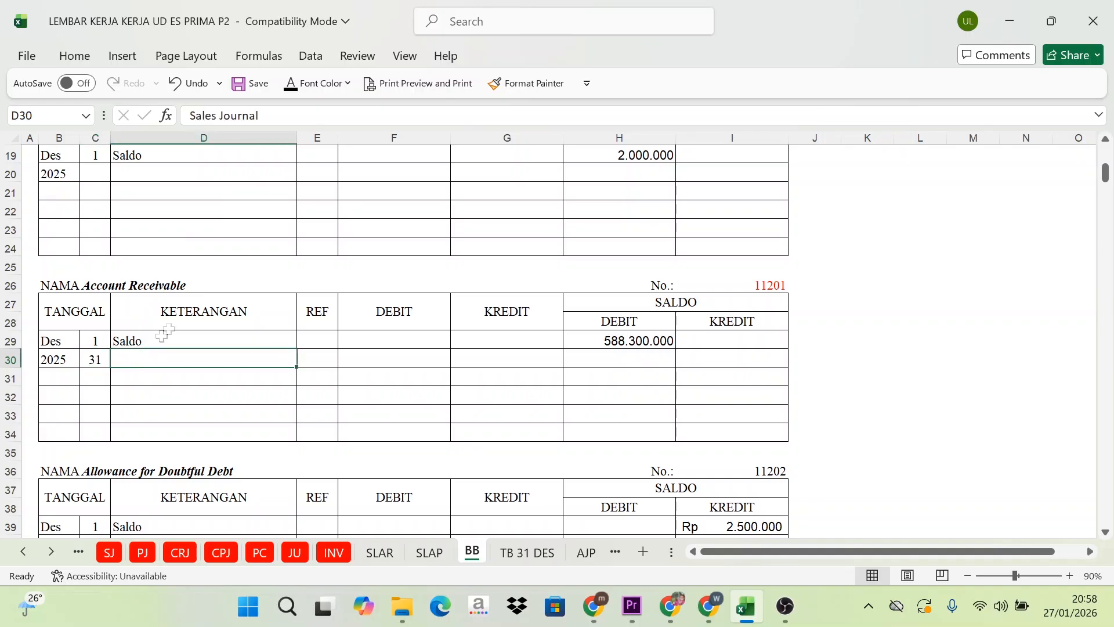
{"action": "left_click", "coordinate": [108, 556]}
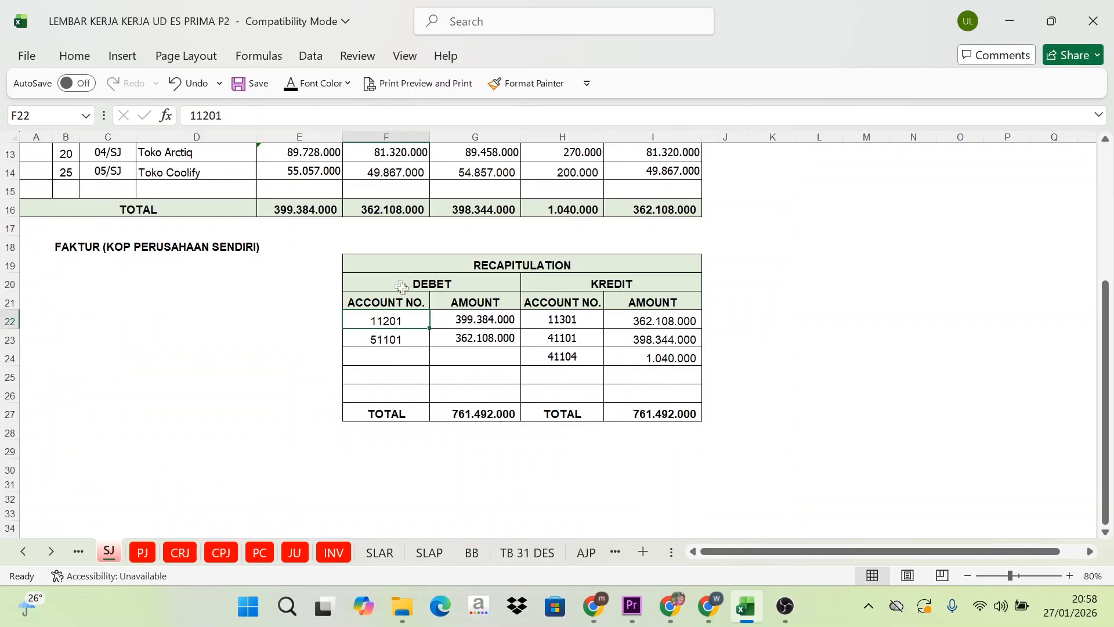
{"action": "scroll", "coordinate": [402, 287], "scroll_direction": "up", "scroll_amount": 4}
{"action": "scroll", "coordinate": [301, 293], "scroll_direction": "down", "scroll_amount": 2}
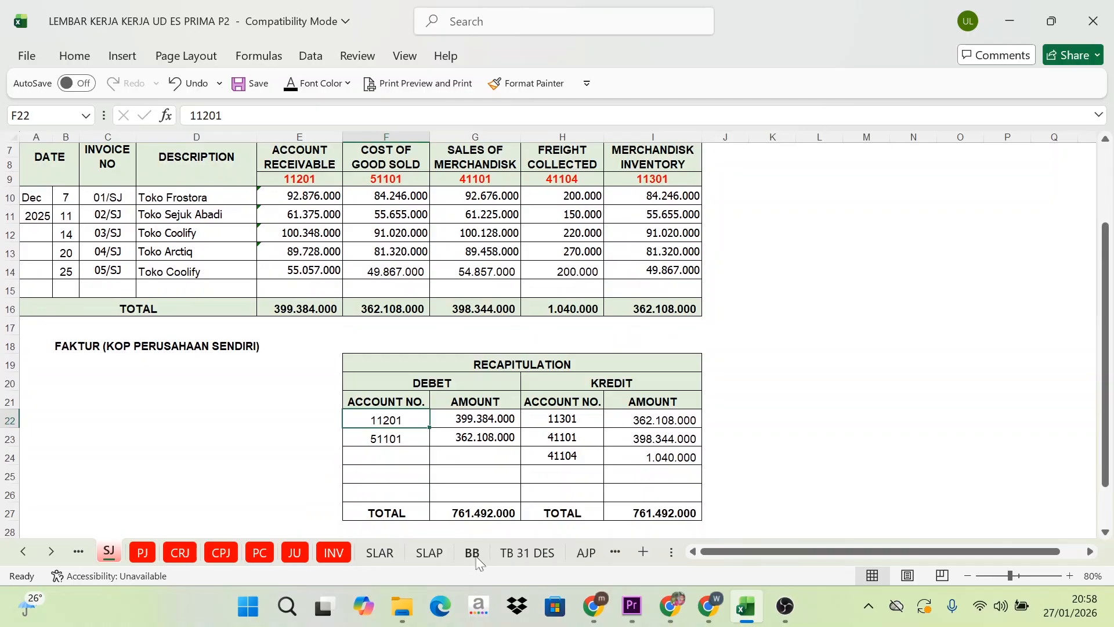
{"action": "left_click", "coordinate": [473, 554]}
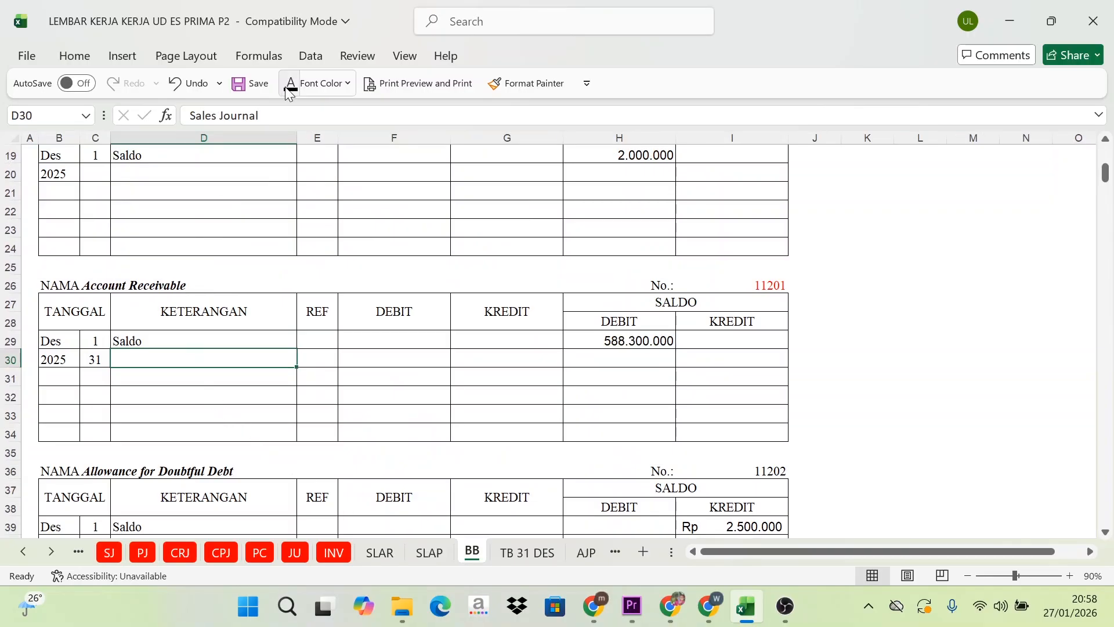
{"action": "left_click", "coordinate": [315, 358]}
{"action": "type", "text": "'SJ"}
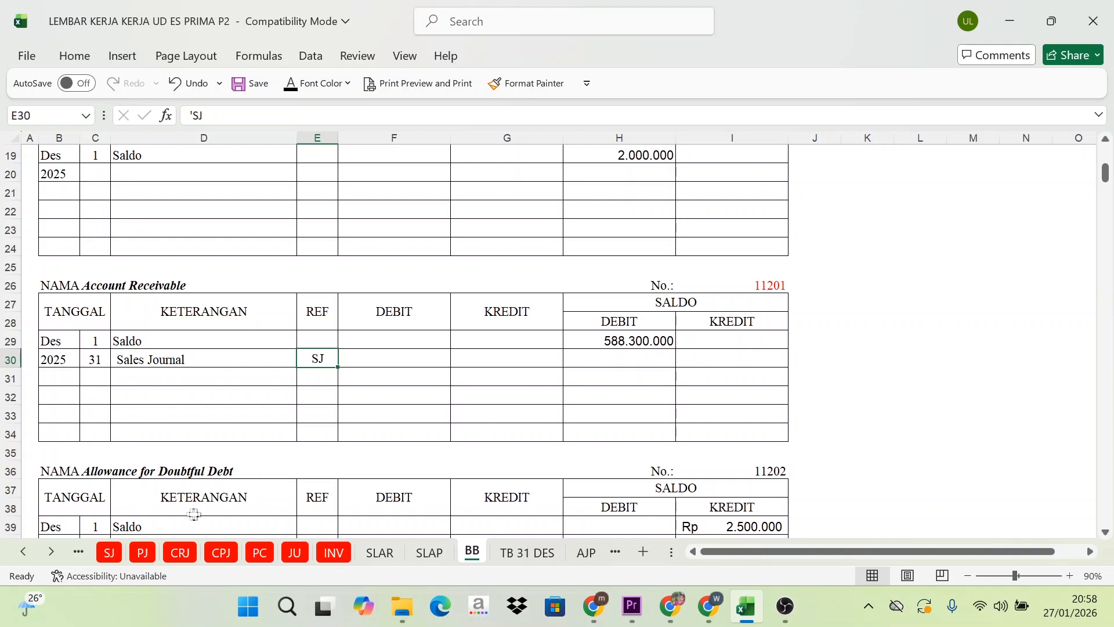
Check the debit amount of account 11201 on SJ and show the posting =SJ!G22 in F30 of Account Receivable in black
{"action": "left_click", "coordinate": [108, 554]}
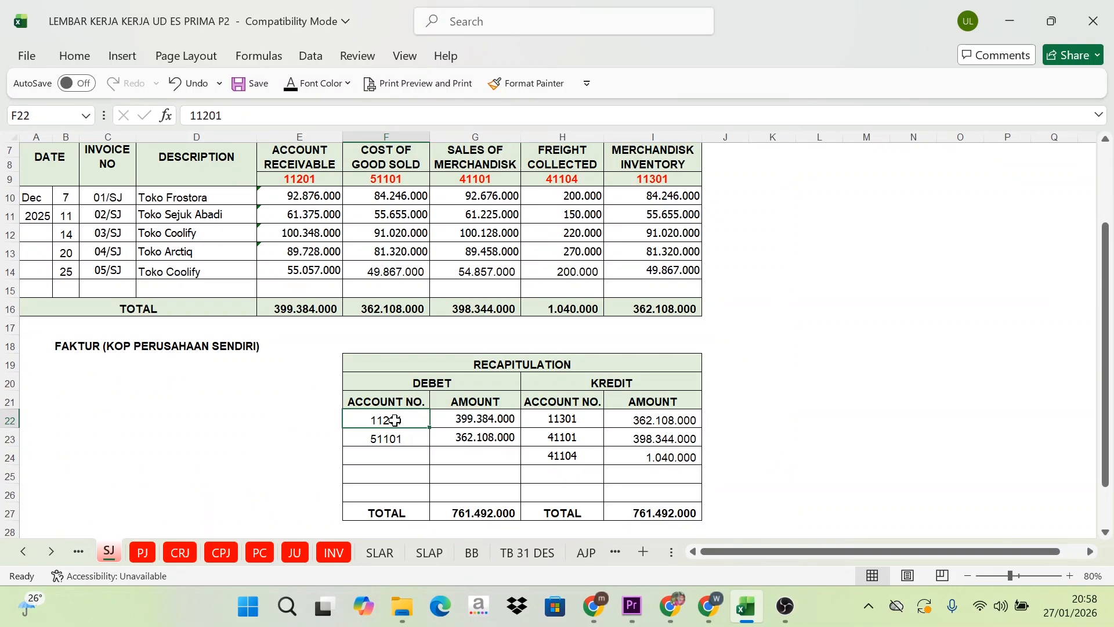
{"action": "left_click", "coordinate": [475, 421]}
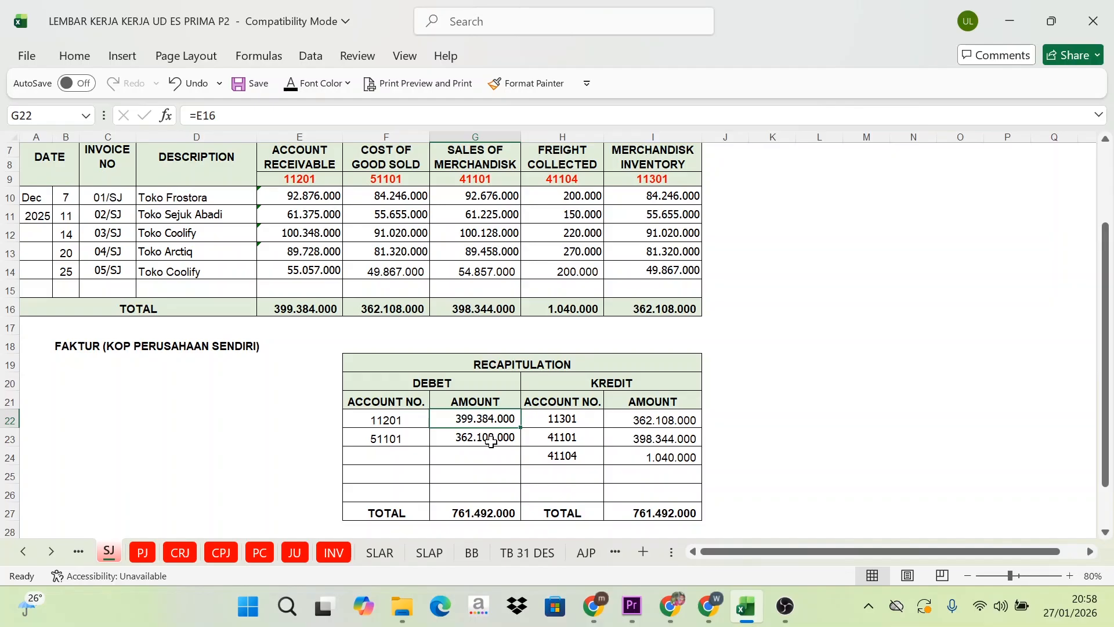
{"action": "left_click", "coordinate": [406, 421]}
{"action": "left_click", "coordinate": [475, 418]}
{"action": "left_click", "coordinate": [472, 555]}
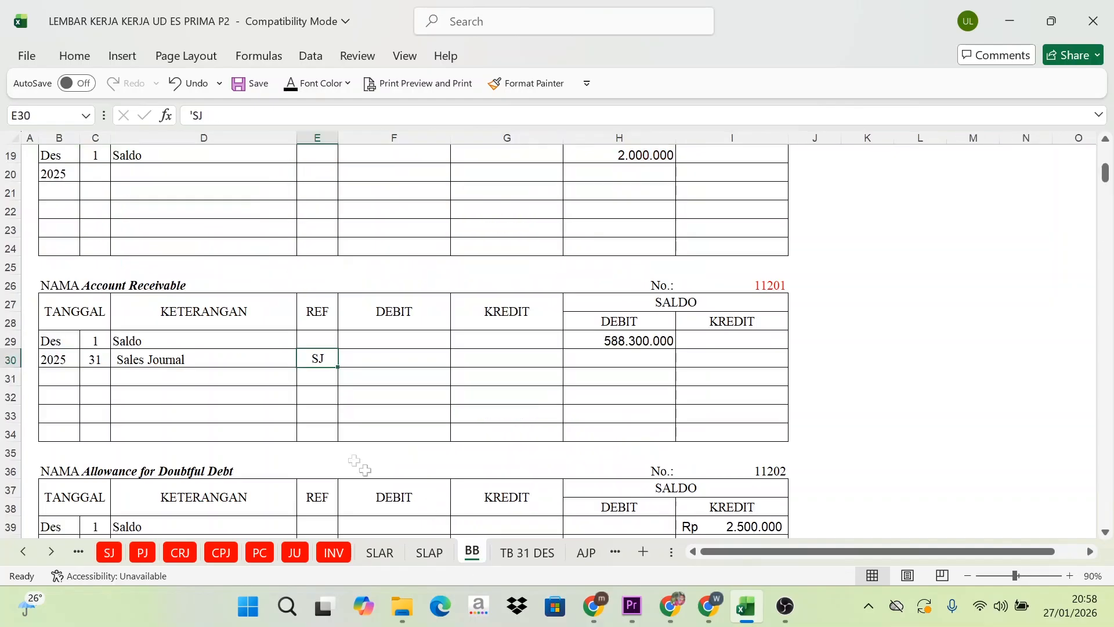
{"action": "left_click_drag", "start_coordinate": [480, 433], "coordinate": [480, 433]}
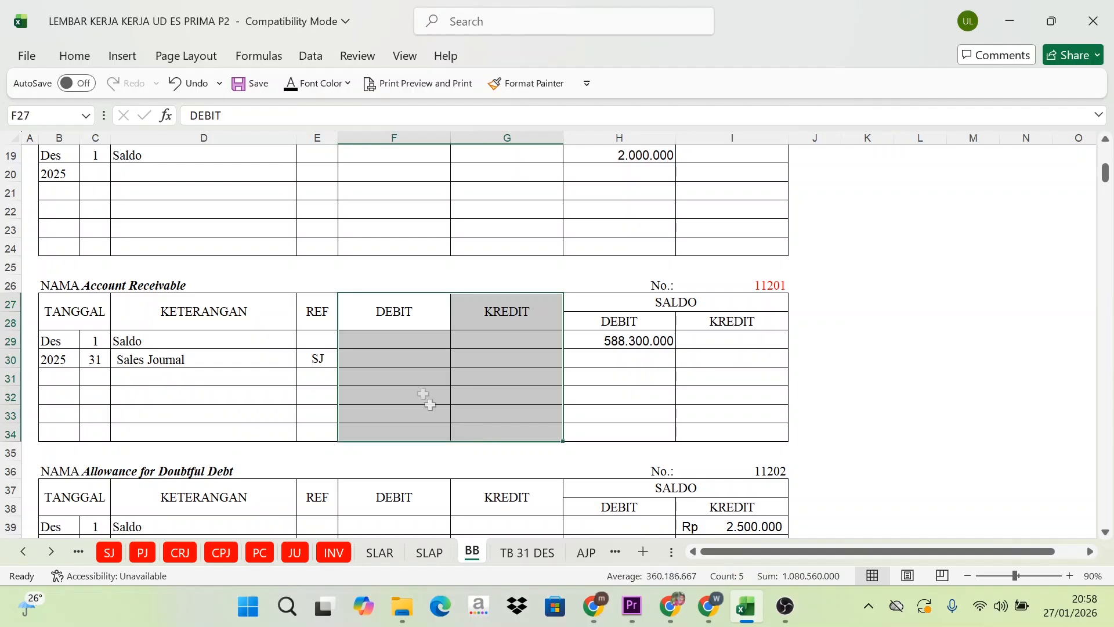
{"action": "left_click", "coordinate": [402, 357]}
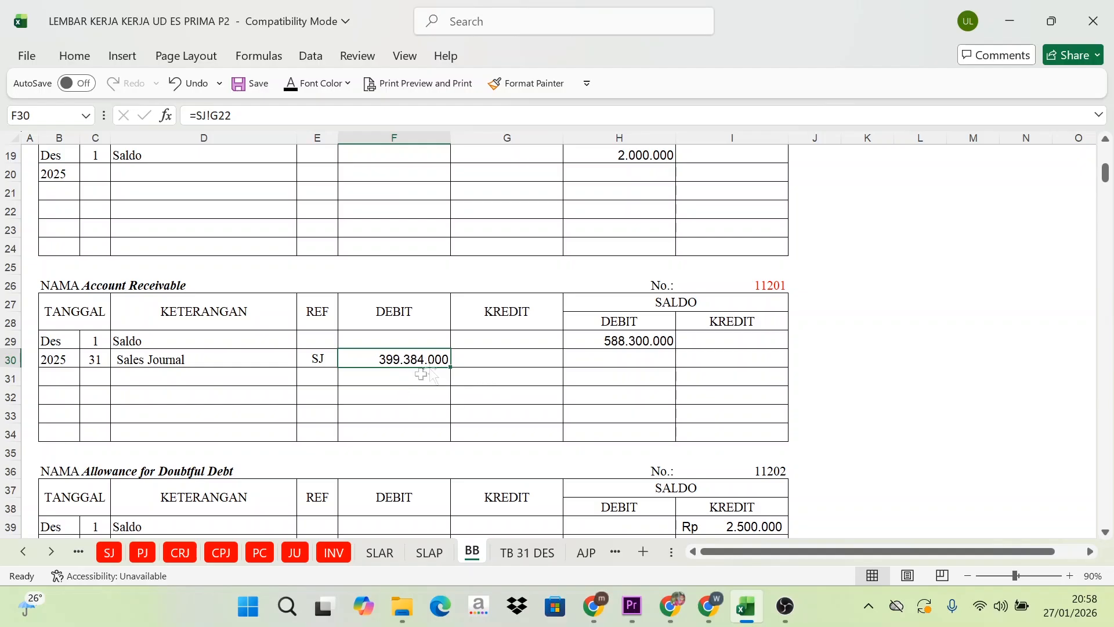
Examine how the Account Receivable opening debit balance in H29 and the sales journal debit in F30 combine into the new balance
{"action": "left_click", "coordinate": [693, 305]}
{"action": "key", "text": "Down"}
{"action": "key", "text": "Down"}
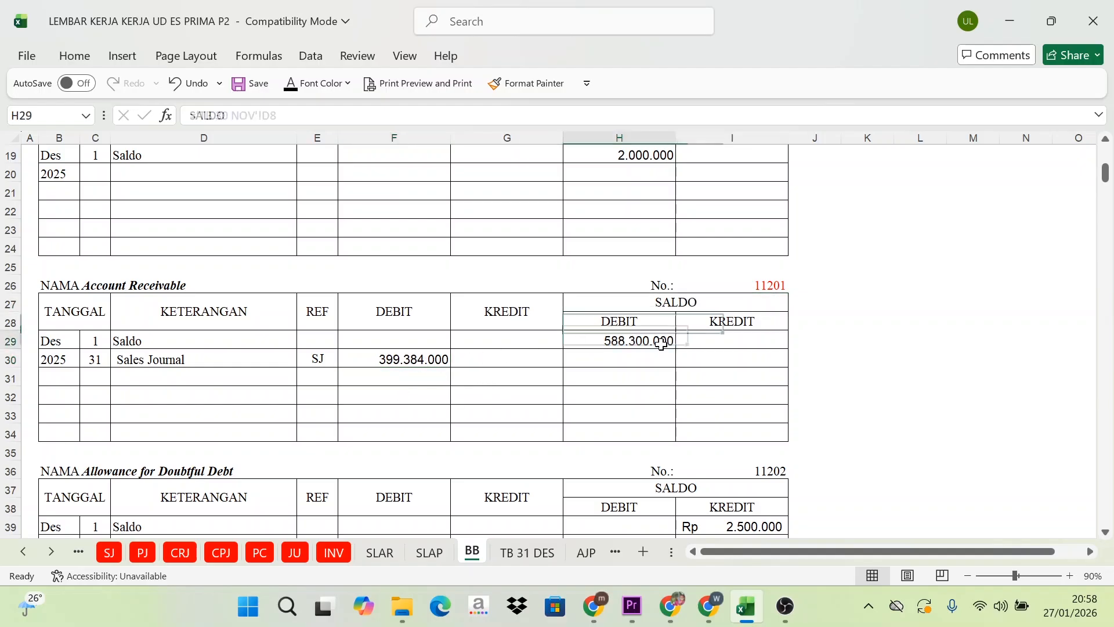
{"action": "left_click", "coordinate": [678, 302]}
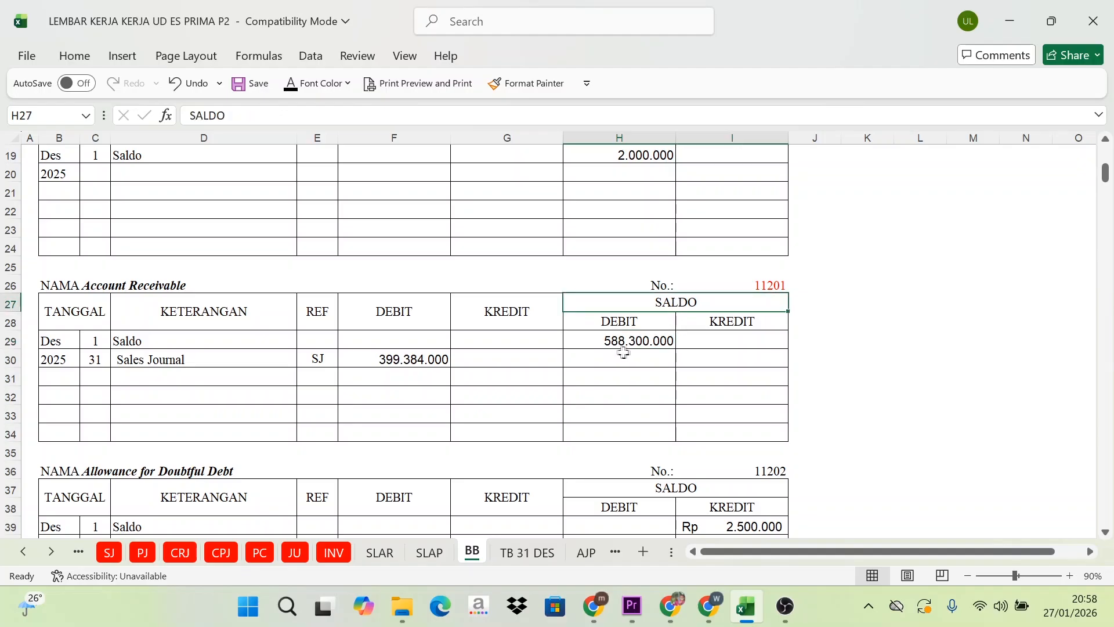
{"action": "left_click", "coordinate": [659, 342]}
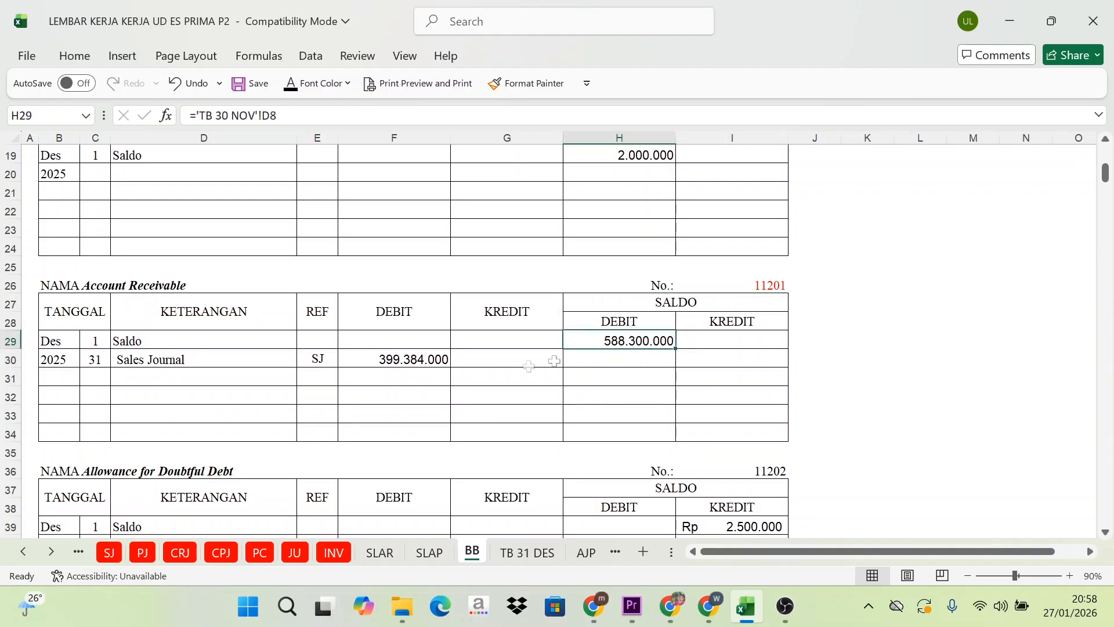
{"action": "left_click", "coordinate": [434, 365]}
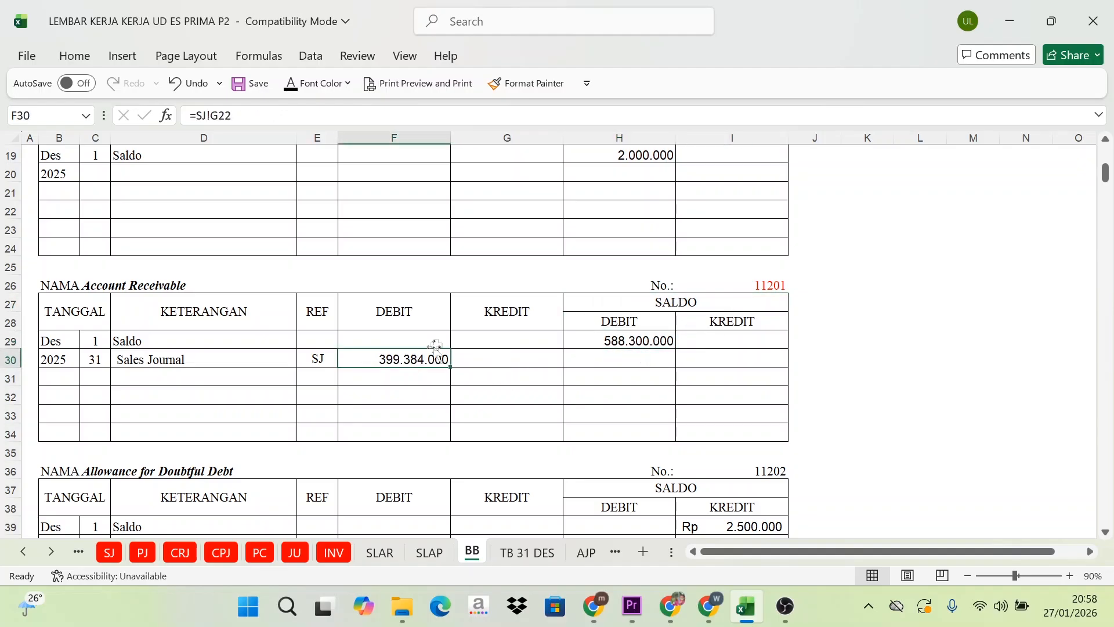
{"action": "left_click", "coordinate": [149, 365]}
{"action": "left_click", "coordinate": [386, 314]}
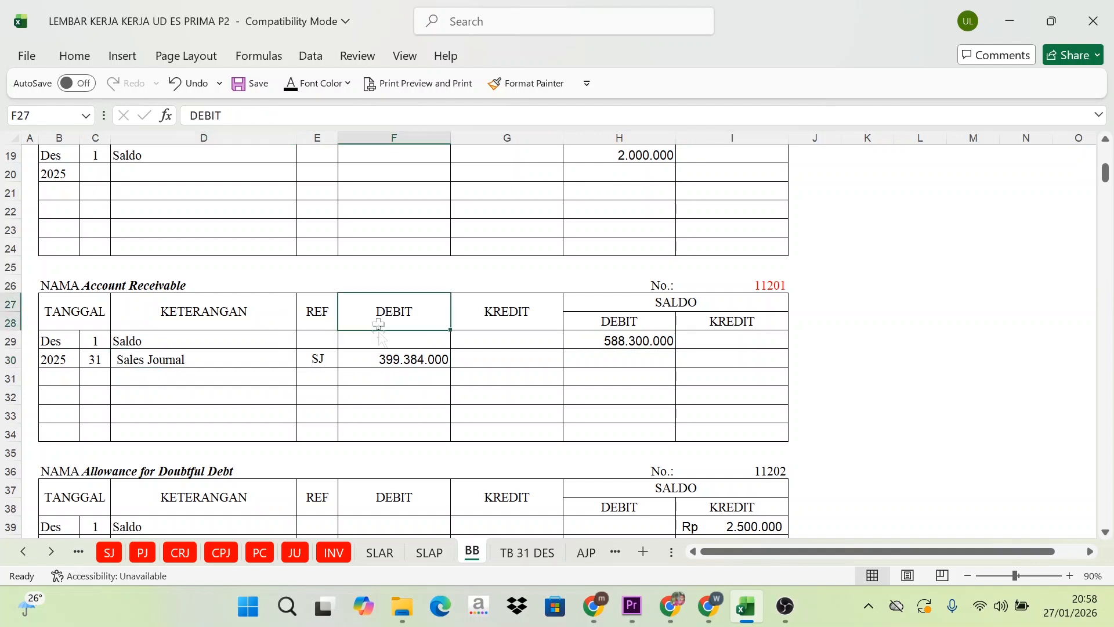
{"action": "left_click", "coordinate": [394, 363]}
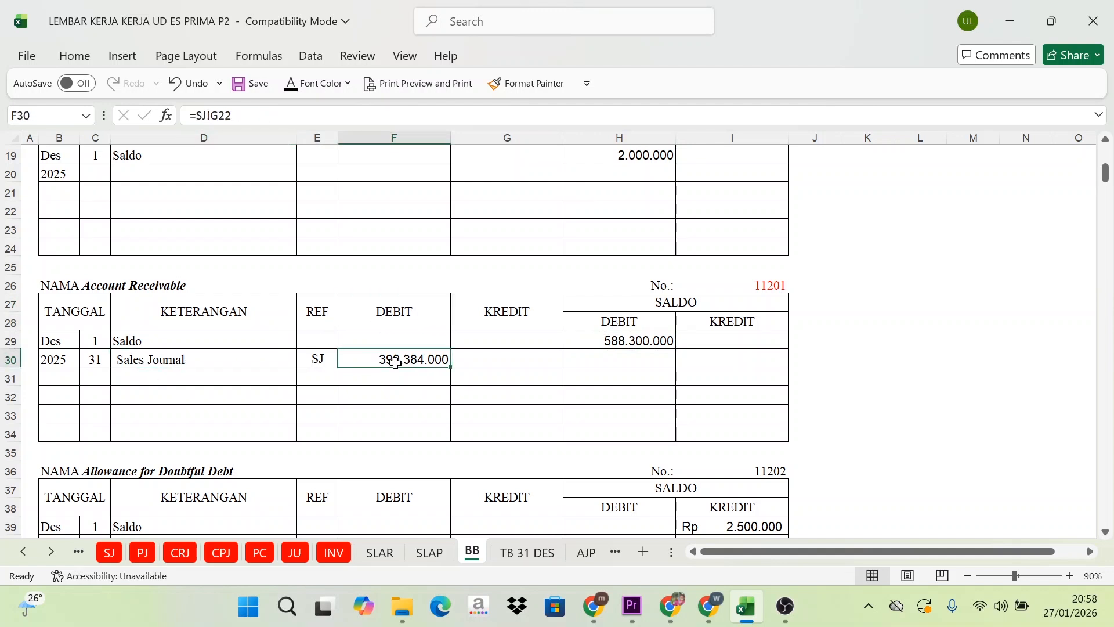
{"action": "left_click", "coordinate": [634, 327]}
{"action": "left_click", "coordinate": [444, 359]}
{"action": "left_click", "coordinate": [635, 339]}
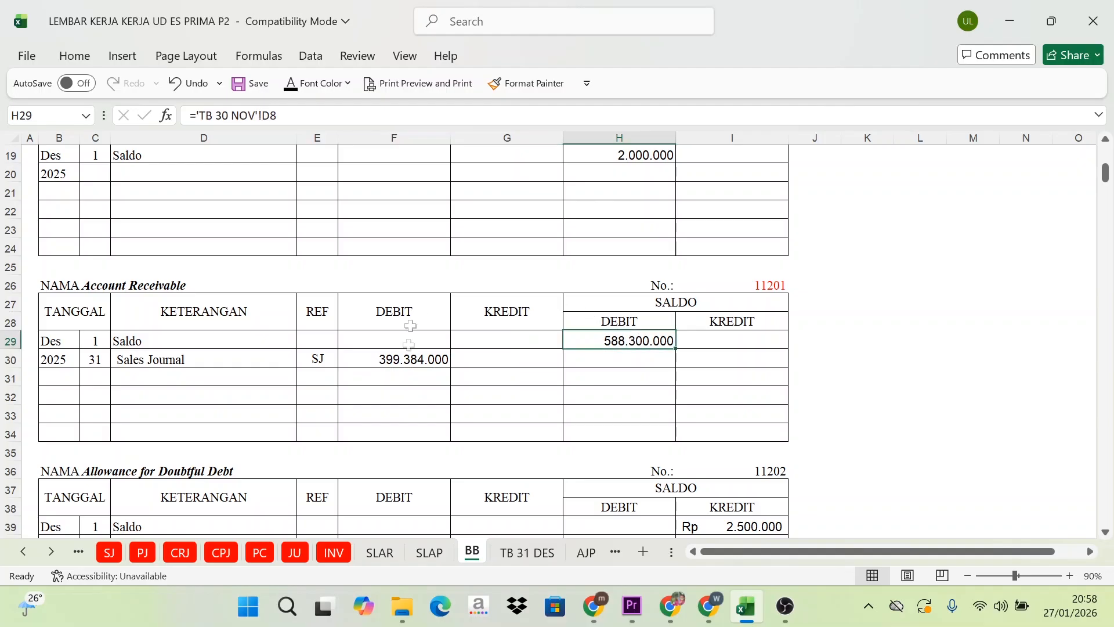
Set the font of the Account Receivable debit balance =H29+F30 in H30 to black
{"action": "left_click", "coordinate": [636, 360]}
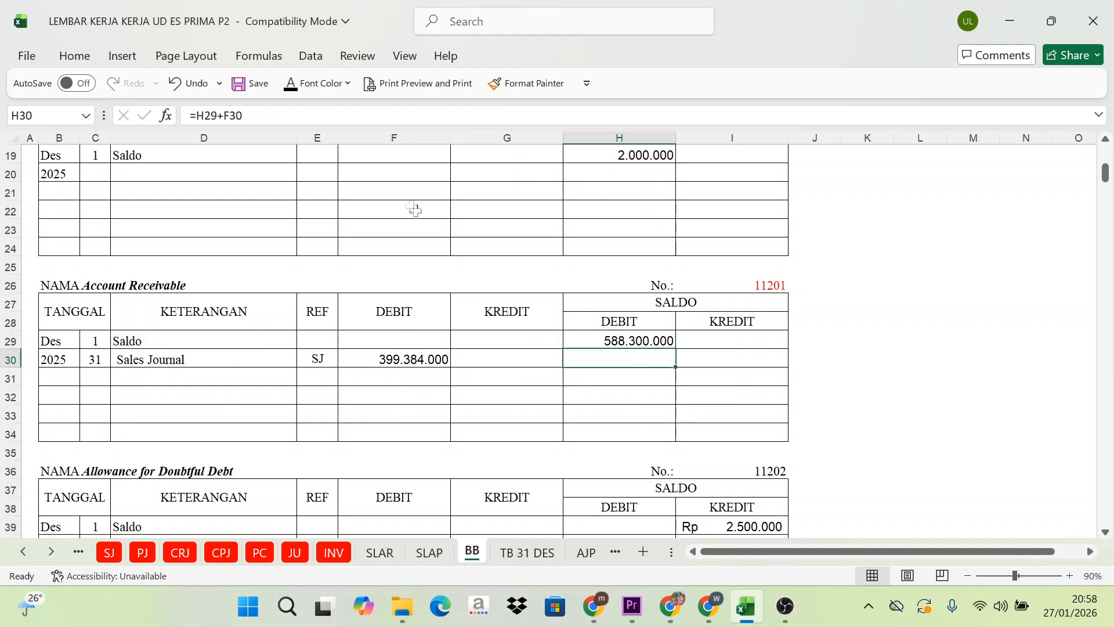
{"action": "left_click", "coordinate": [292, 83]}
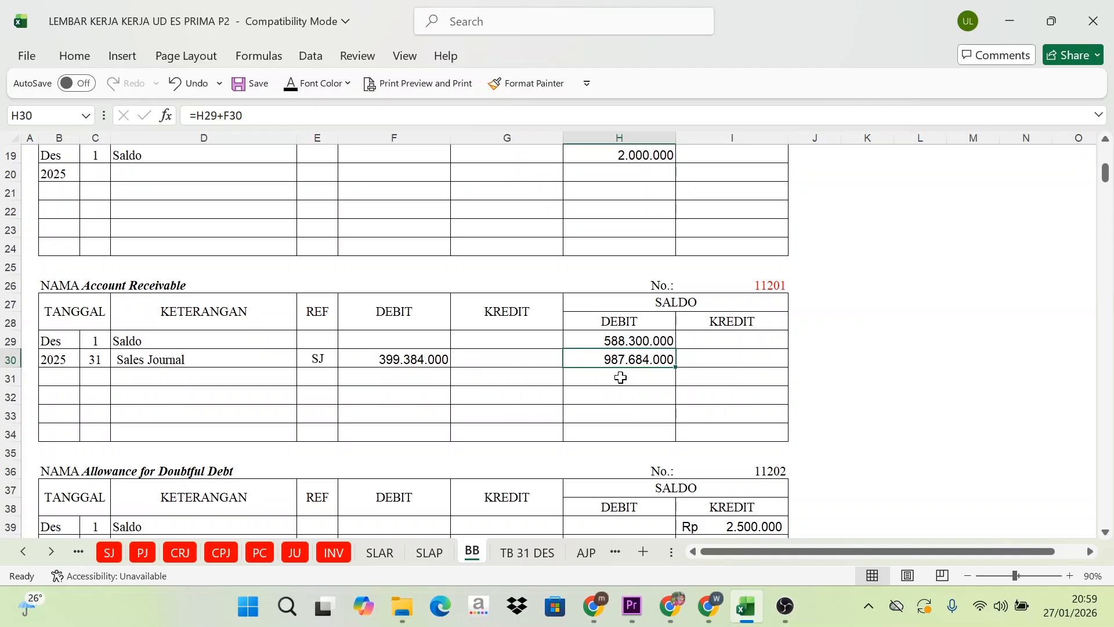
{"action": "left_click", "coordinate": [709, 353]}
{"action": "left_click", "coordinate": [629, 373]}
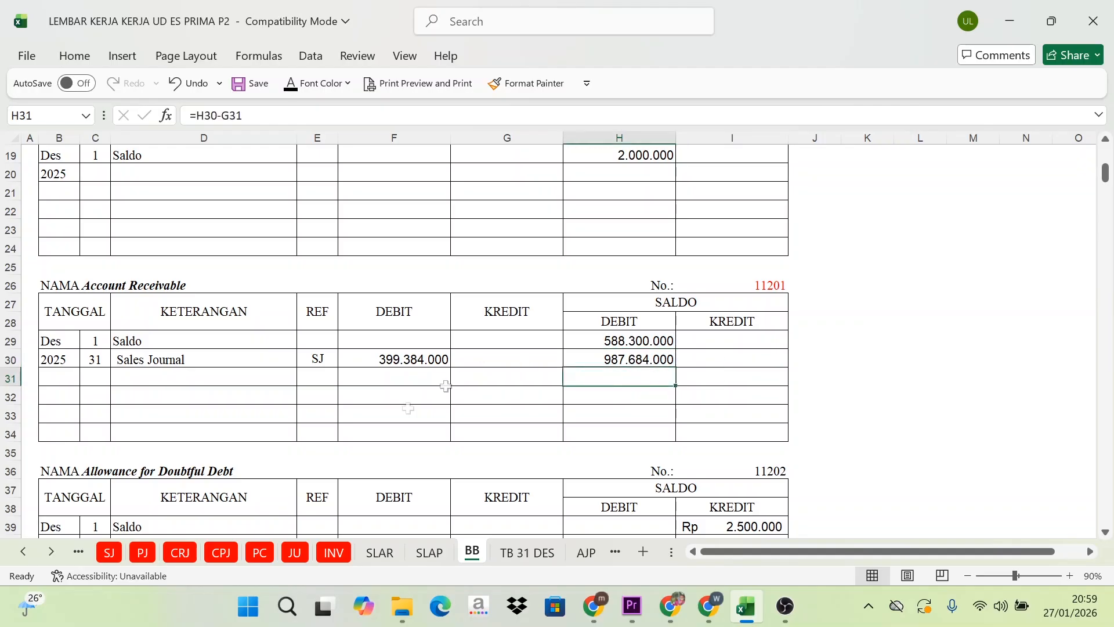
On the SJ sheet, locate the recapitulation's second debit account, 51101, in F23
{"action": "left_click", "coordinate": [108, 552]}
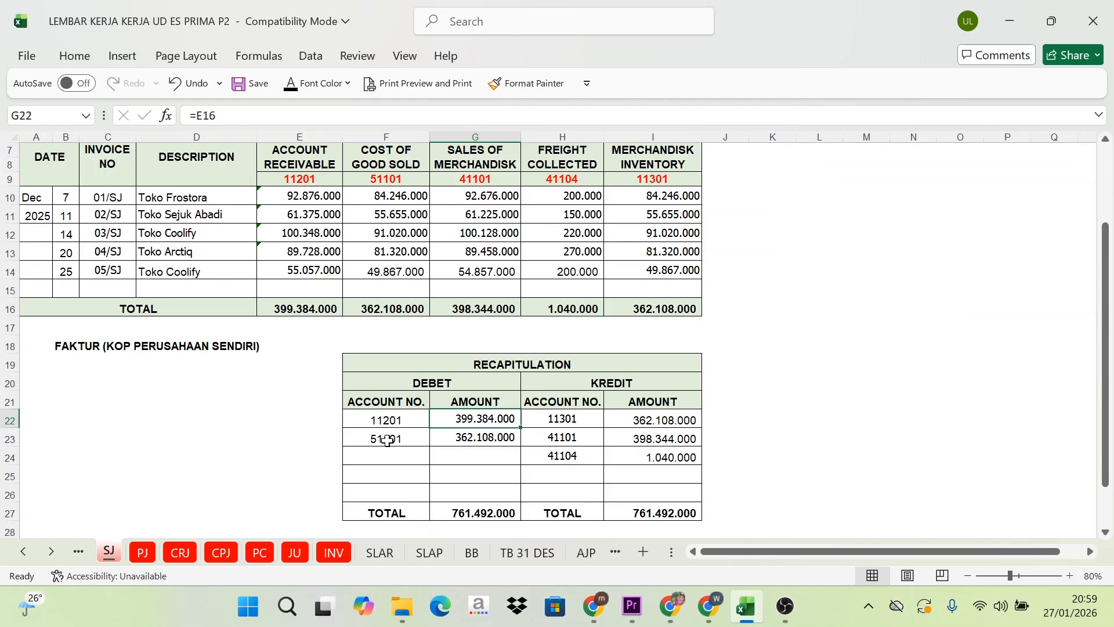
{"action": "left_click", "coordinate": [382, 439]}
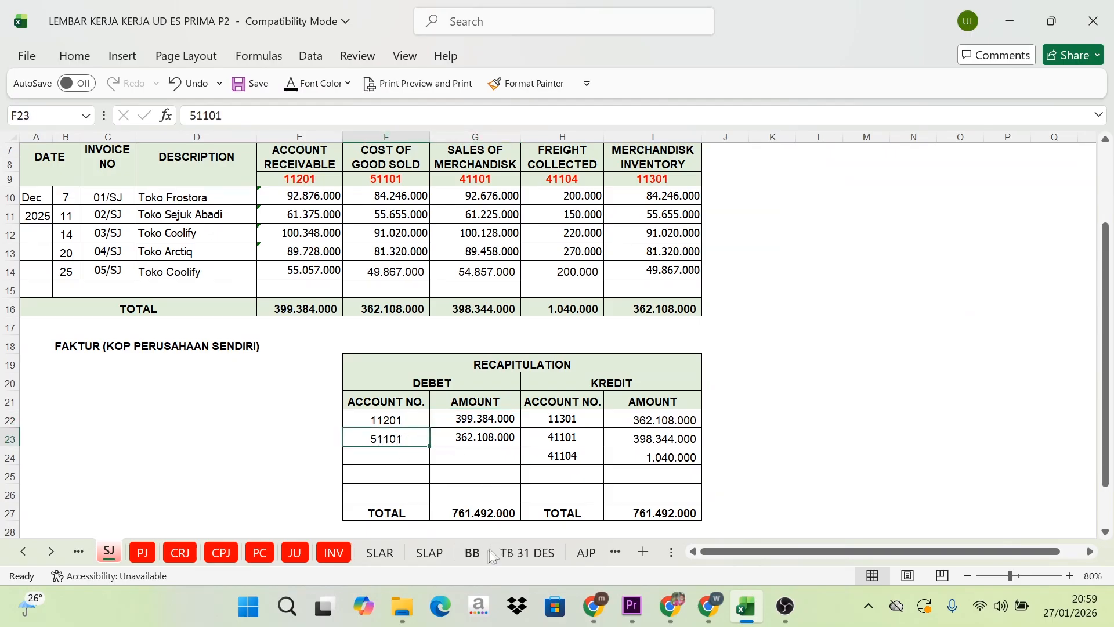
On the BB sheet, find the Cost Of Goods Sold ledger and colour its account number 51101 red
{"action": "left_click", "coordinate": [472, 553]}
{"action": "scroll", "coordinate": [667, 412], "scroll_direction": "down", "scroll_amount": 15}
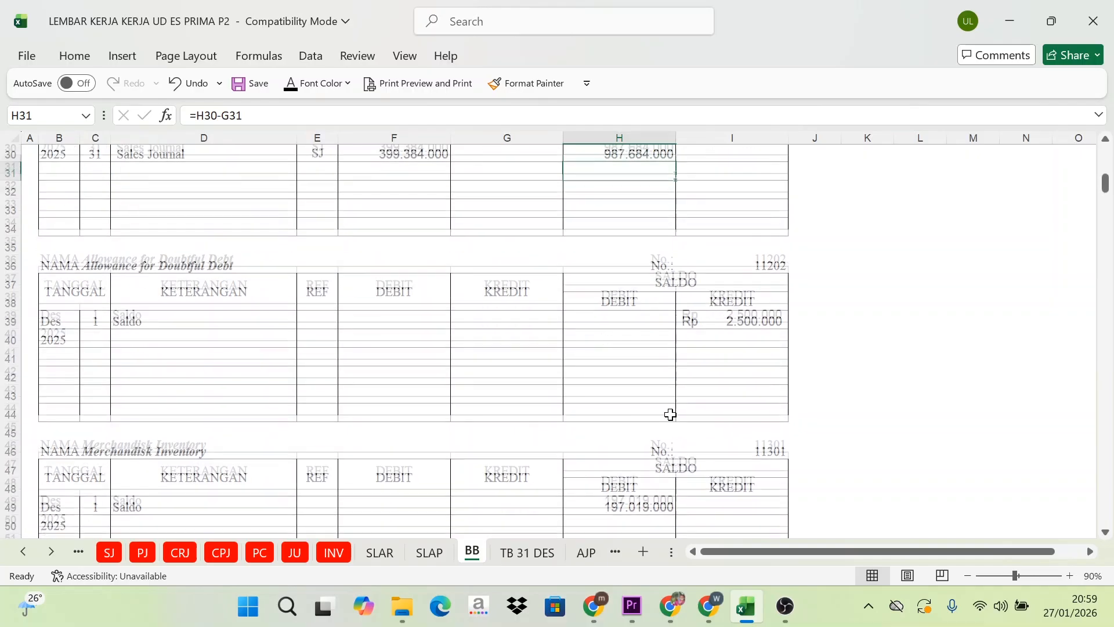
{"action": "scroll", "coordinate": [669, 433], "scroll_direction": "down", "scroll_amount": 20}
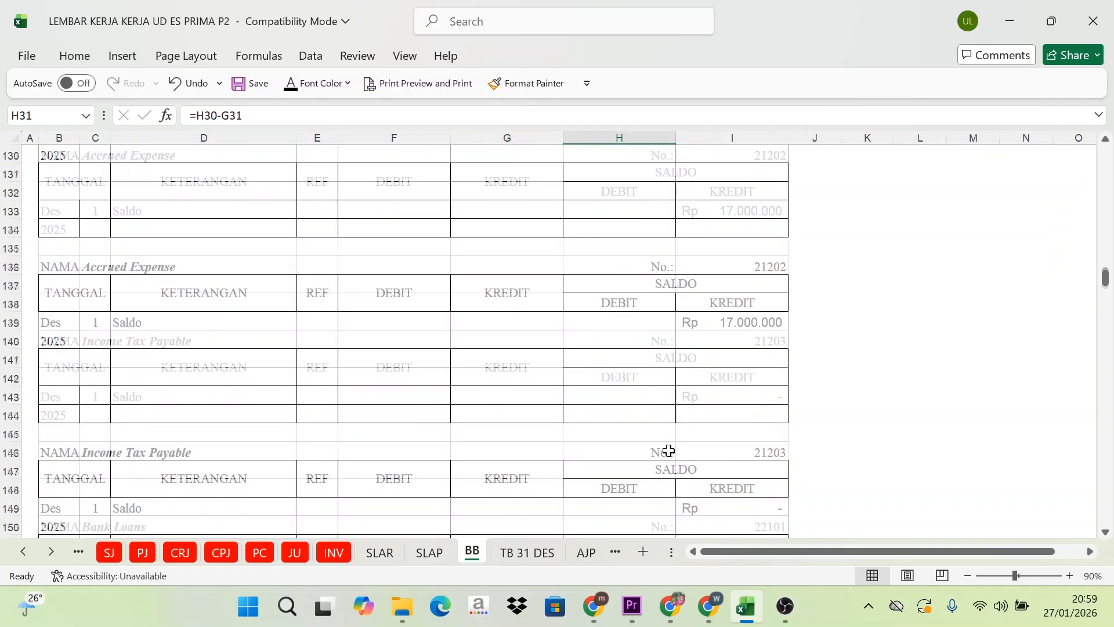
{"action": "scroll", "coordinate": [671, 459], "scroll_direction": "down", "scroll_amount": 7}
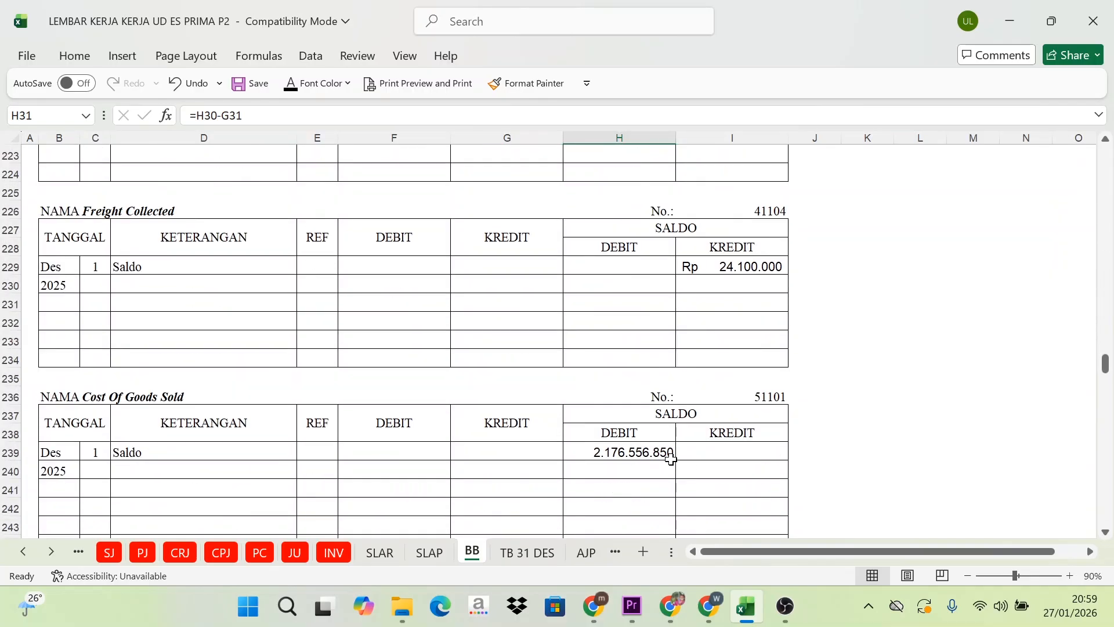
{"action": "left_click", "coordinate": [779, 398]}
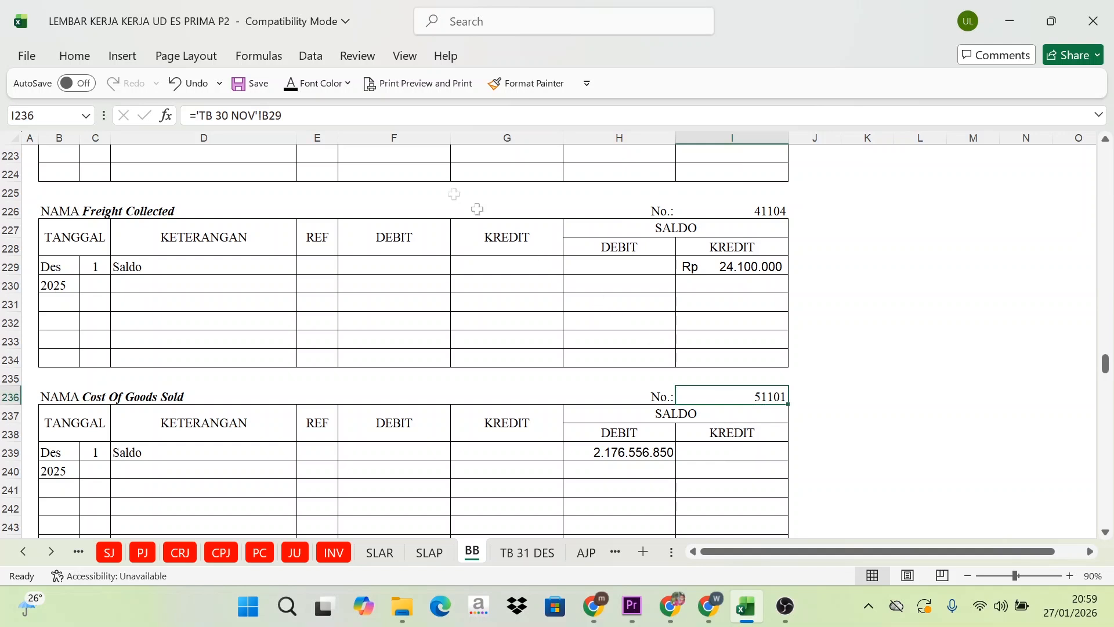
{"action": "left_click", "coordinate": [347, 83]}
{"action": "left_click", "coordinate": [316, 370]}
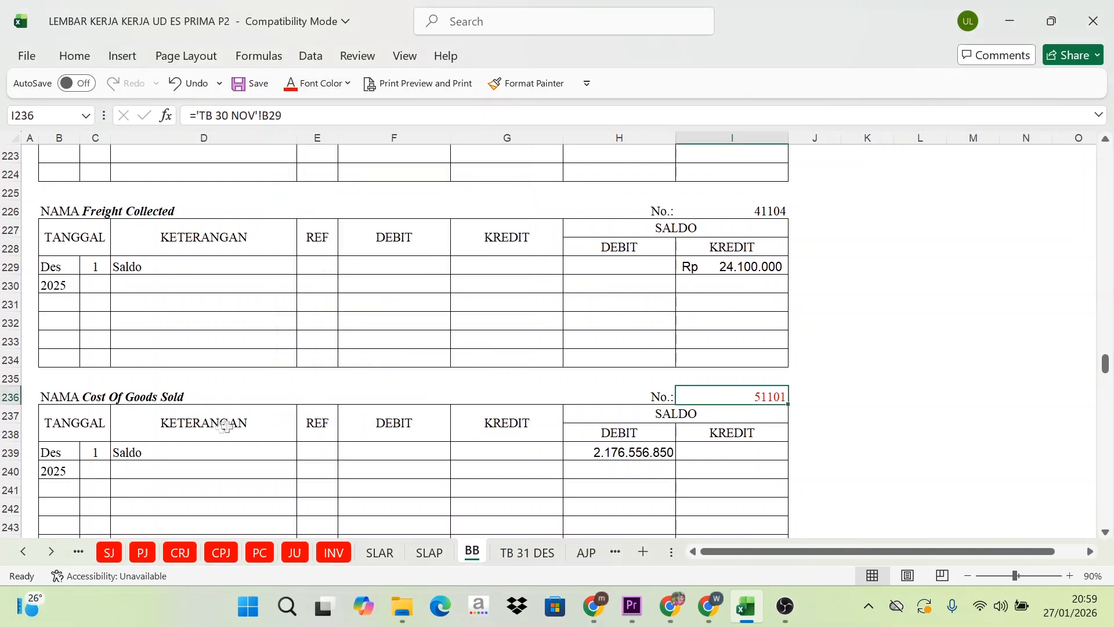
Reveal the hidden day 31, Sales Journal description and SJ reference in Cost Of Goods Sold row 240 using the automatic font colour
{"action": "left_click", "coordinate": [216, 446]}
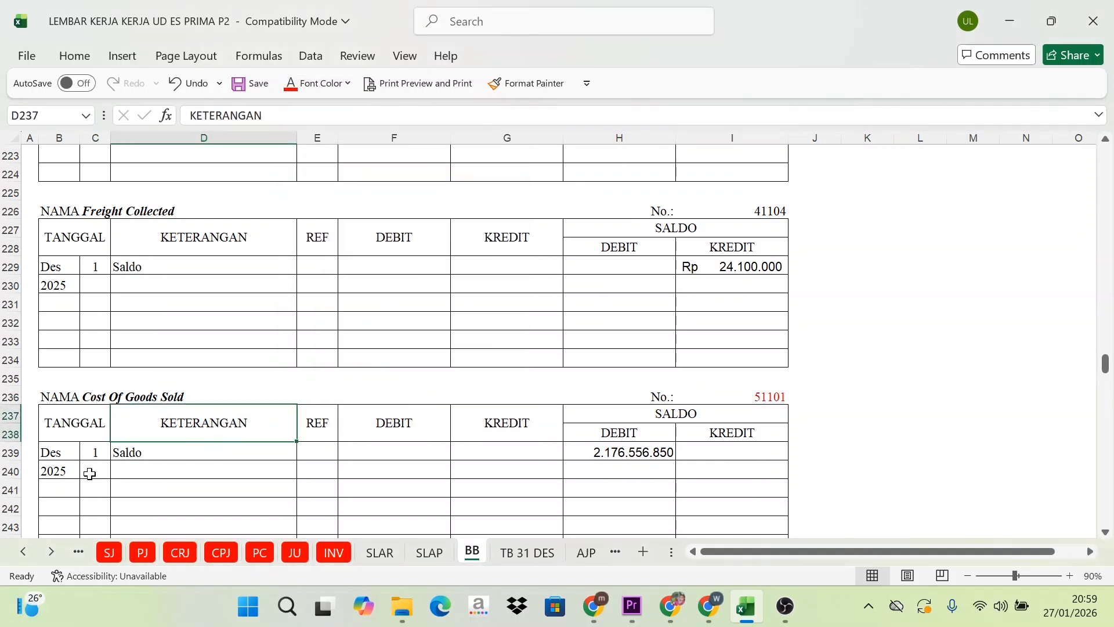
{"action": "left_click", "coordinate": [90, 474]}
{"action": "left_click", "coordinate": [347, 84]}
{"action": "left_click", "coordinate": [294, 145]}
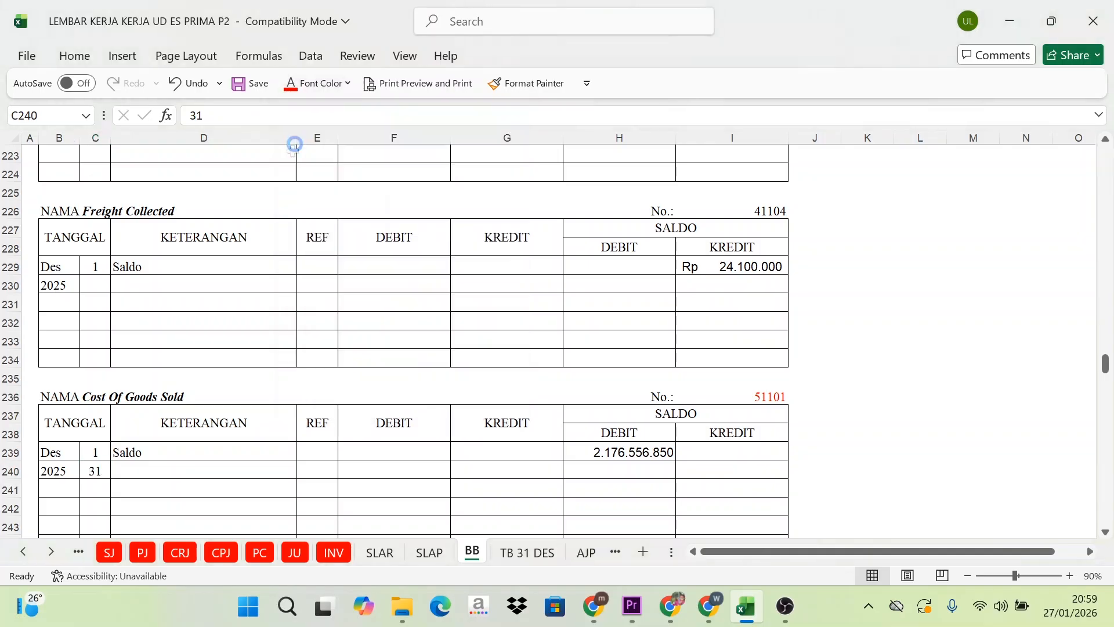
{"action": "left_click", "coordinate": [164, 472]}
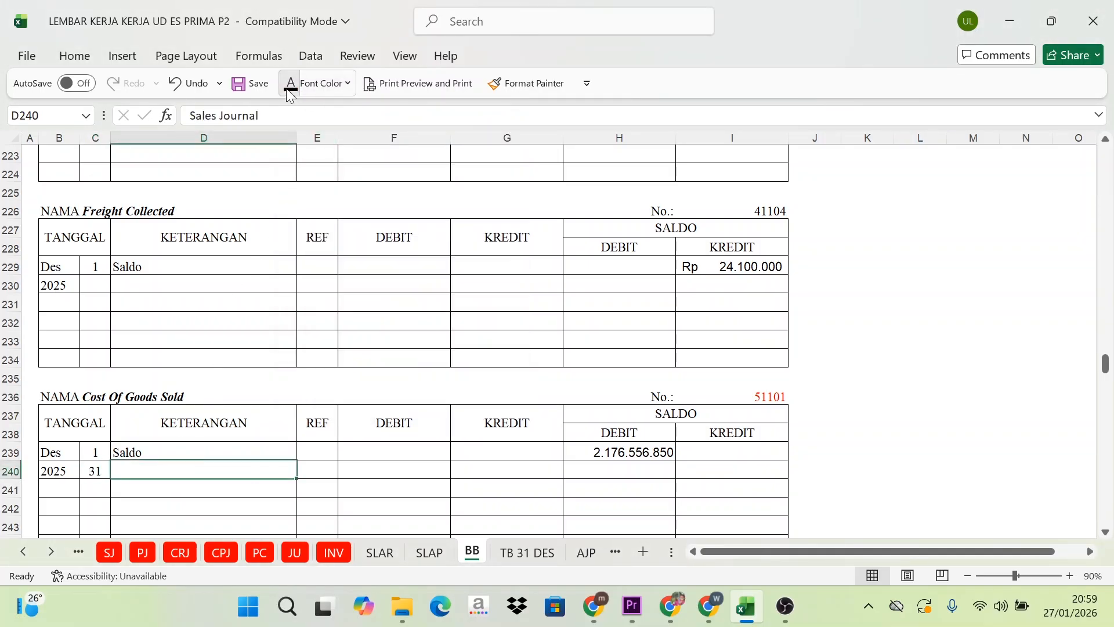
{"action": "left_click", "coordinate": [290, 93]}
{"action": "left_click", "coordinate": [317, 467]}
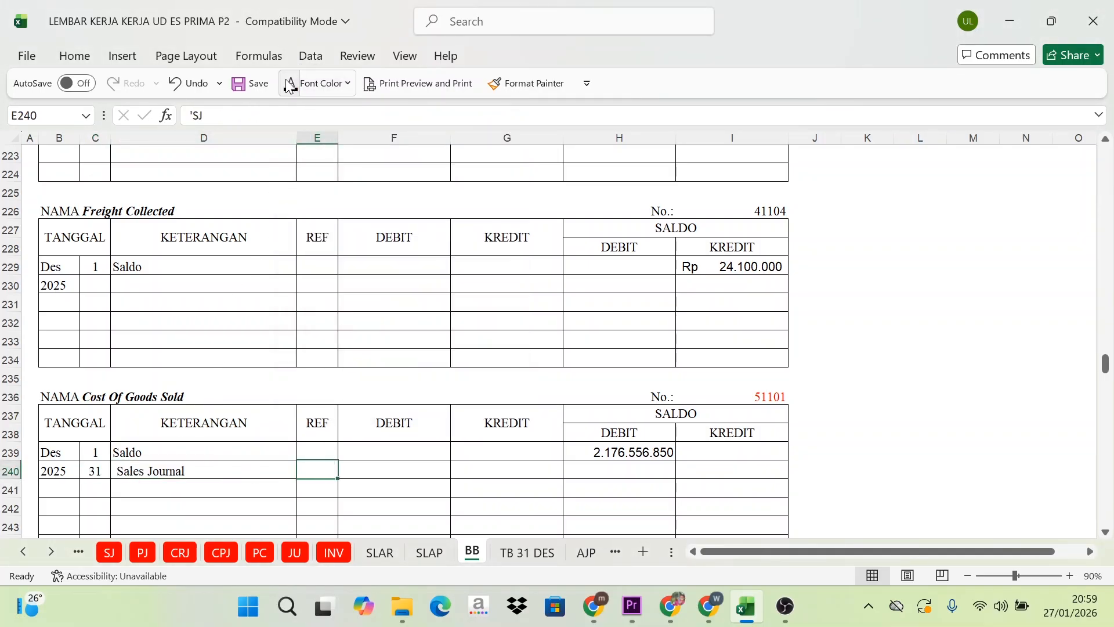
{"action": "left_click", "coordinate": [290, 85]}
{"action": "left_click", "coordinate": [150, 470]}
Check account 51101's debit amount in the SJ recapitulation, and reveal the linked debit in BB cell F240 with the automatic font colour
{"action": "left_click", "coordinate": [357, 471]}
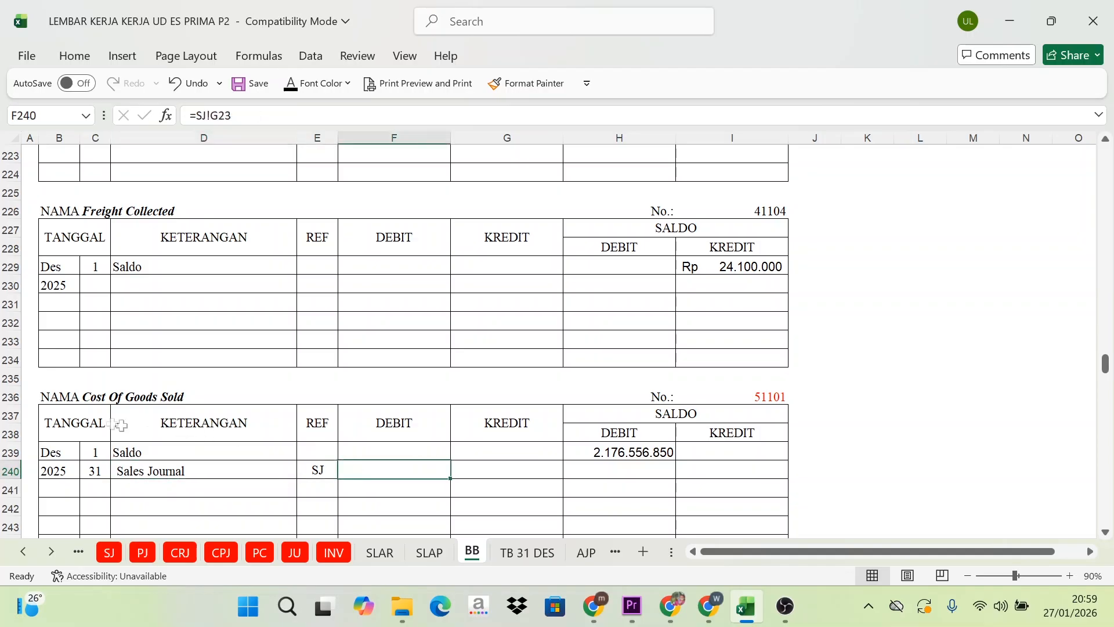
{"action": "left_click", "coordinate": [219, 393]}
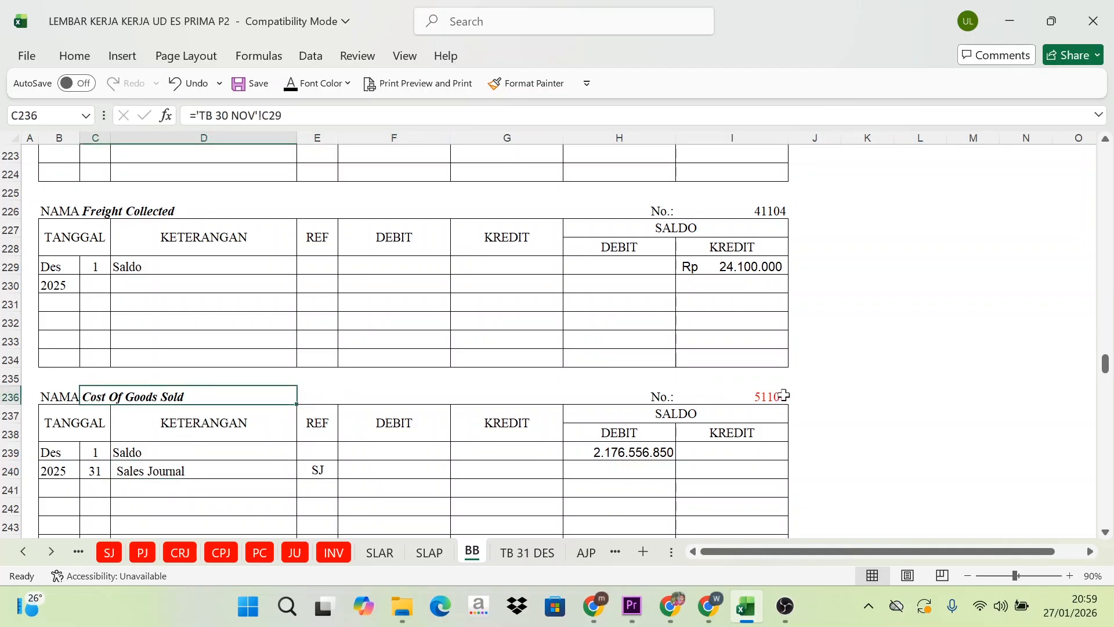
{"action": "left_click", "coordinate": [783, 395]}
{"action": "left_click", "coordinate": [375, 473]}
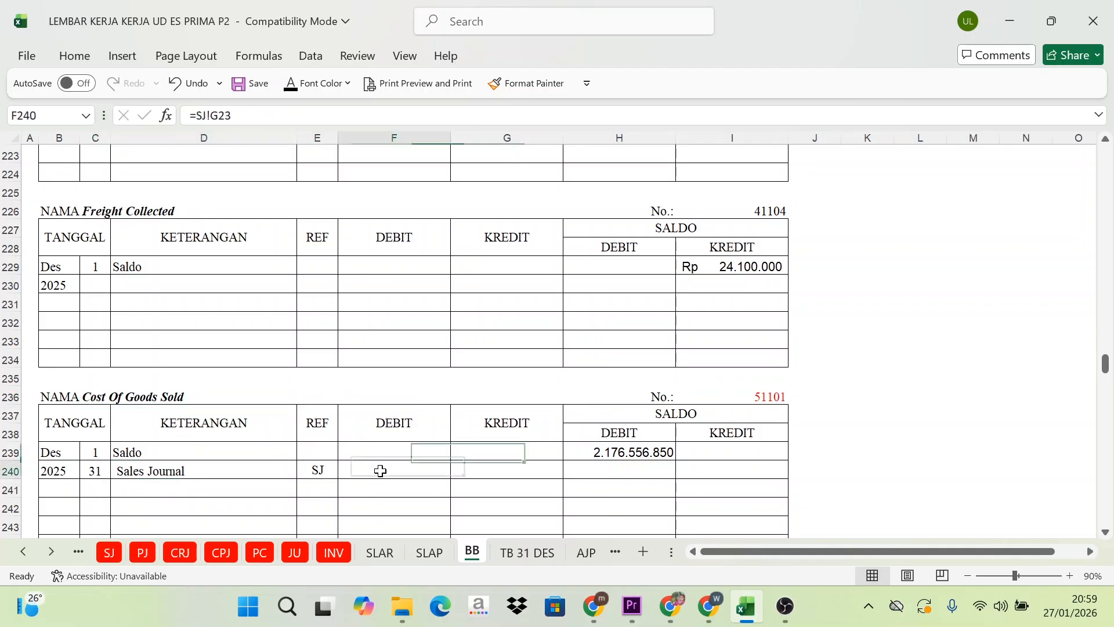
{"action": "left_click", "coordinate": [109, 552]}
{"action": "left_click", "coordinate": [486, 440]}
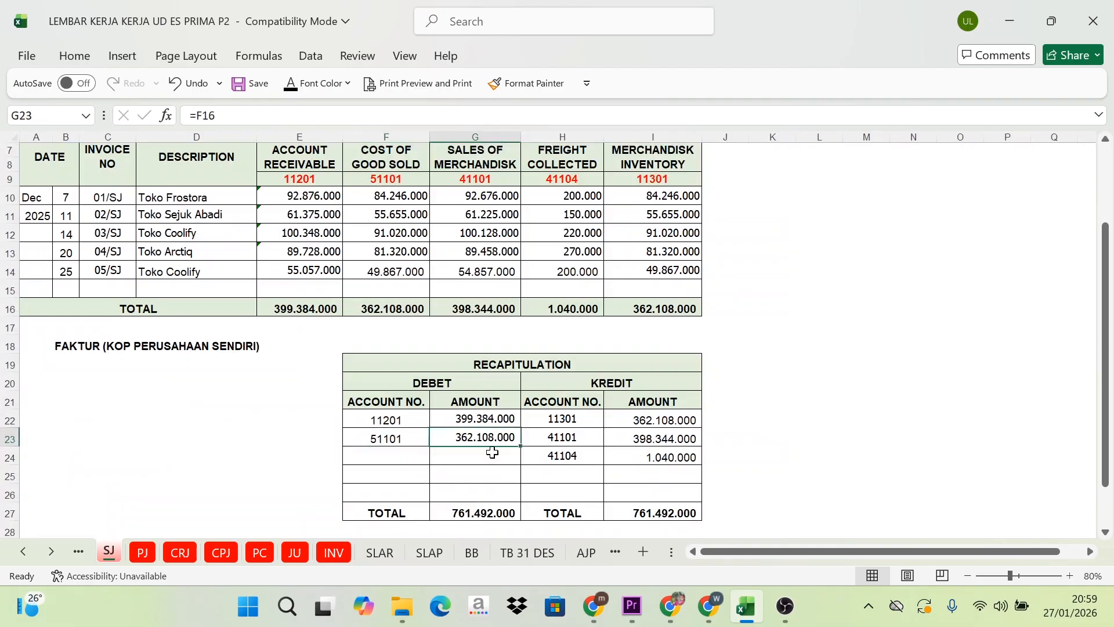
{"action": "left_click", "coordinate": [481, 553]}
{"action": "left_click_drag", "start_coordinate": [402, 423], "coordinate": [405, 463]}
{"action": "left_click", "coordinate": [405, 462]}
{"action": "left_click", "coordinate": [290, 85]}
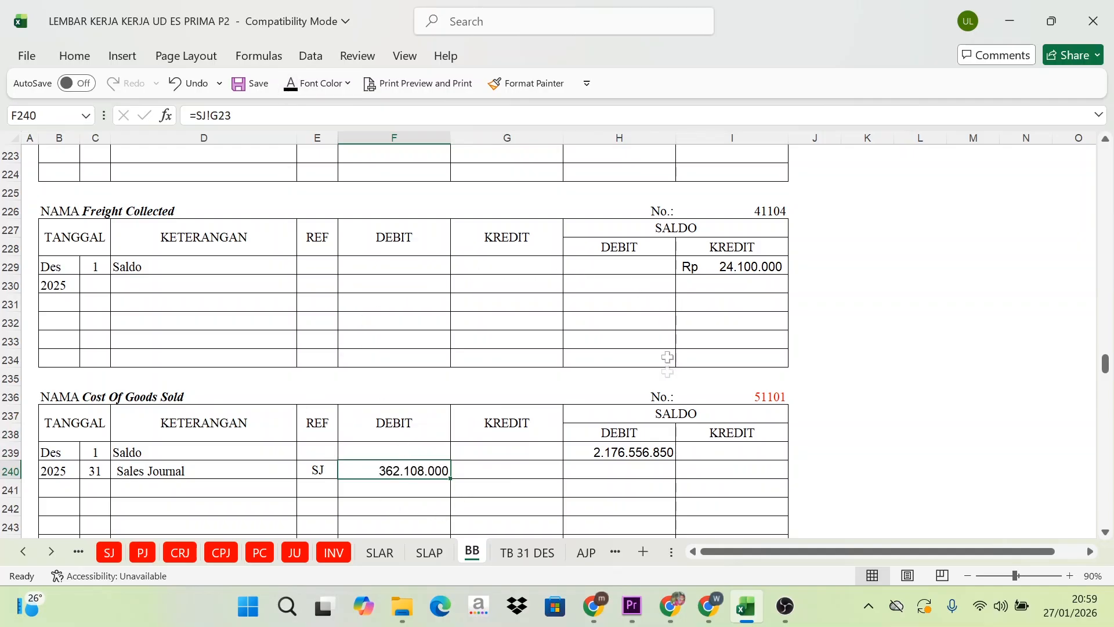
Reveal the Cost Of Goods Sold debit balance formula in H240, which adds F240 to H239, with the automatic font colour
{"action": "left_click", "coordinate": [693, 418]}
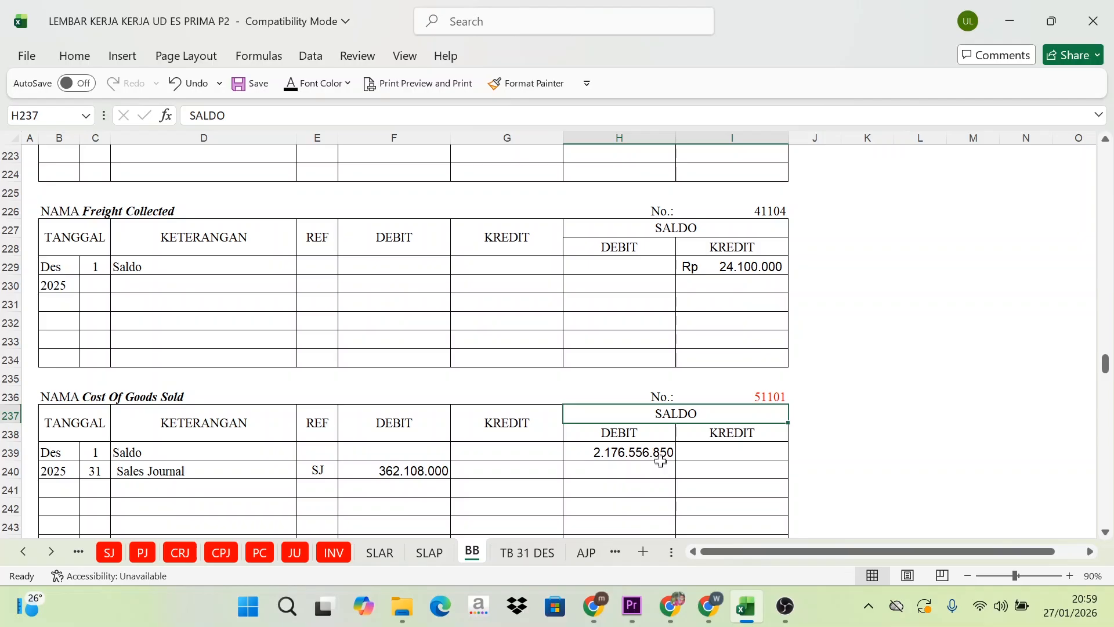
{"action": "left_click", "coordinate": [659, 458]}
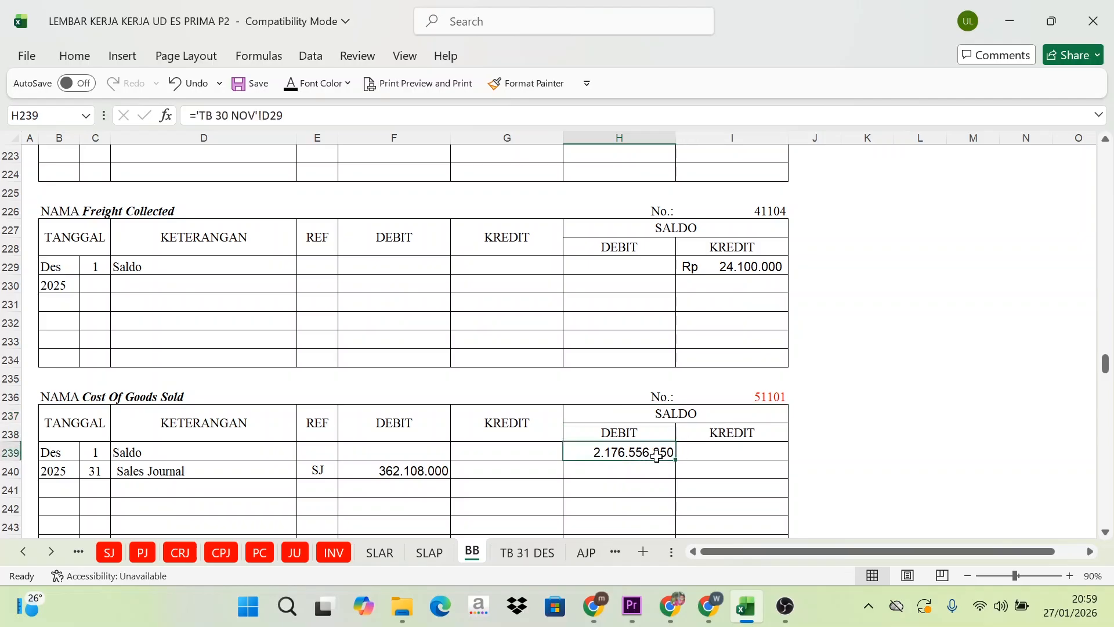
{"action": "left_click", "coordinate": [127, 474]}
{"action": "left_click", "coordinate": [396, 470]}
{"action": "left_click", "coordinate": [395, 435]}
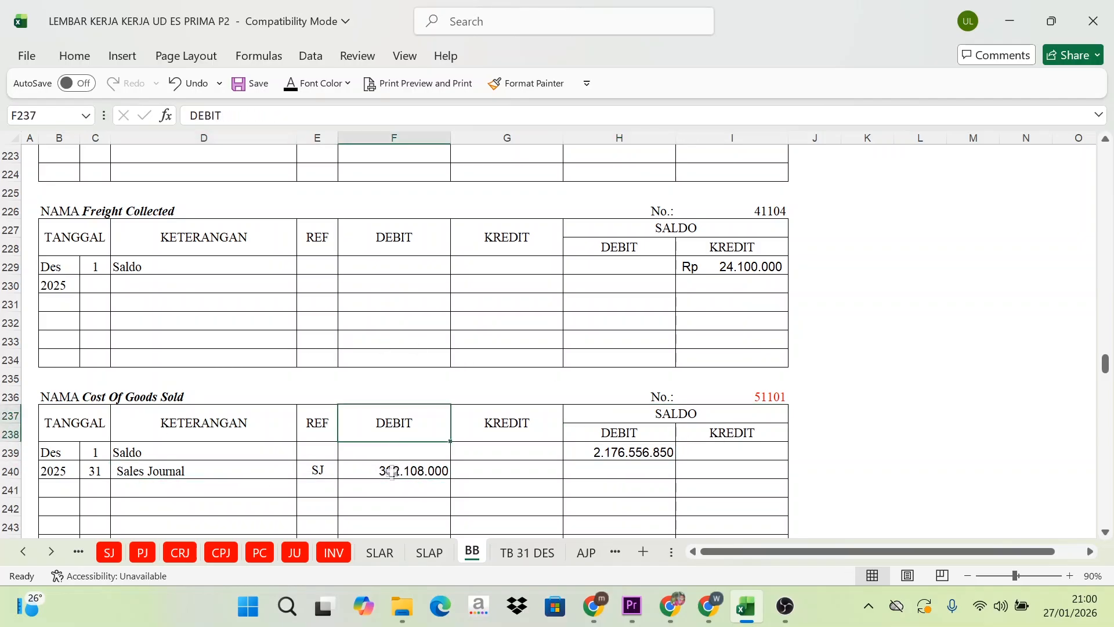
{"action": "left_click", "coordinate": [392, 471]}
{"action": "left_click", "coordinate": [659, 434]}
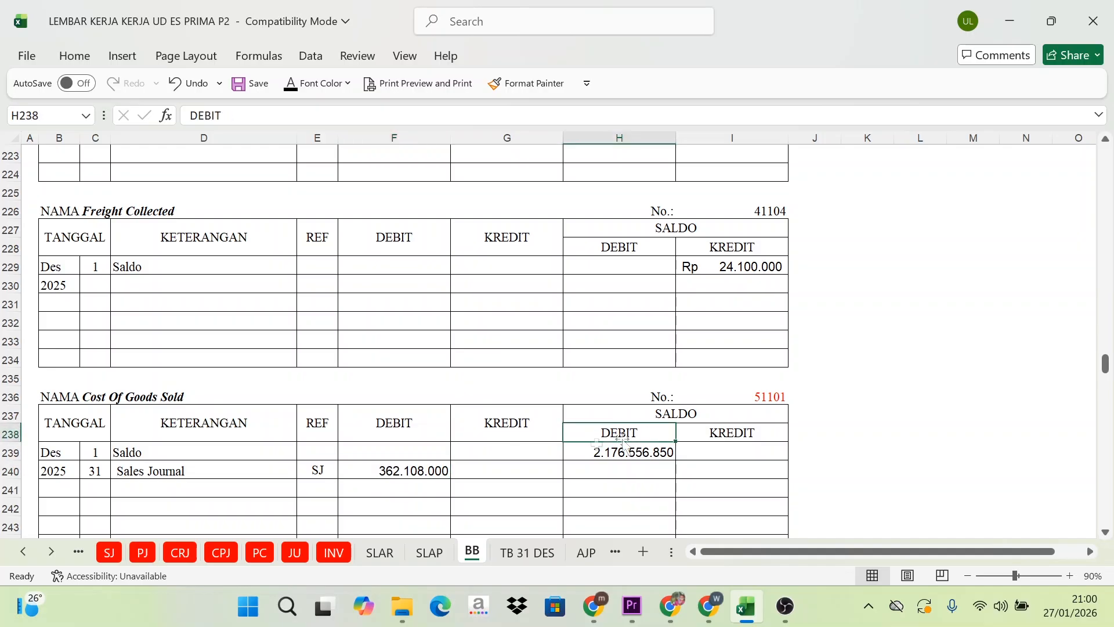
{"action": "left_click", "coordinate": [406, 403]}
{"action": "left_click", "coordinate": [409, 471]}
{"action": "left_click", "coordinate": [575, 434]}
{"action": "left_click", "coordinate": [610, 471]}
{"action": "left_click", "coordinate": [292, 93]}
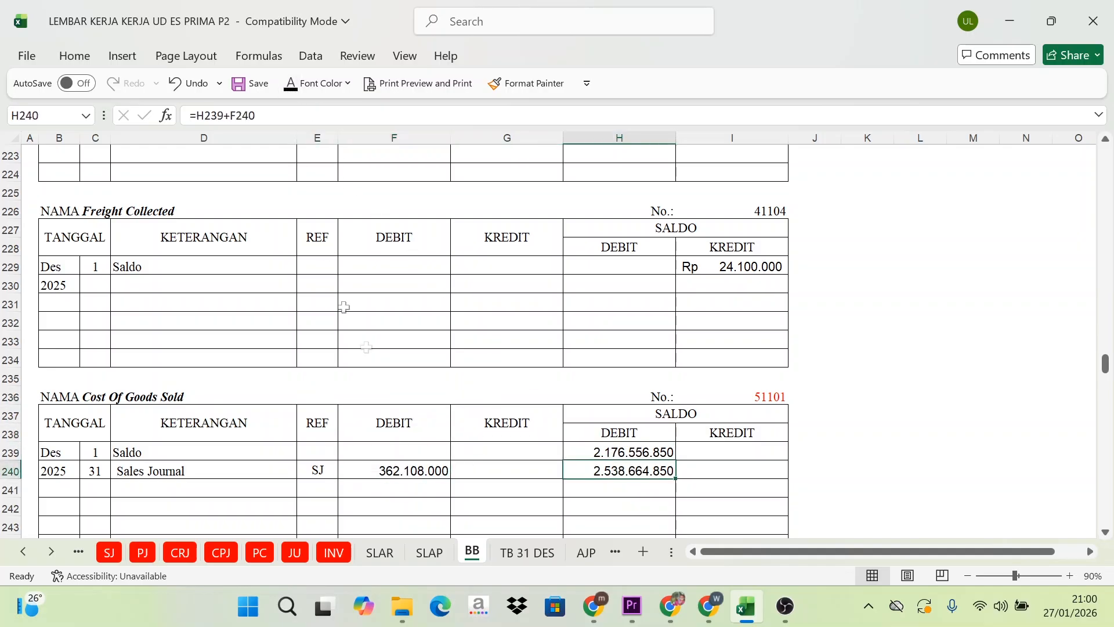
{"action": "left_click", "coordinate": [636, 454]}
{"action": "left_click", "coordinate": [632, 472]}
{"action": "scroll", "coordinate": [629, 435], "scroll_direction": "down", "scroll_amount": 1}
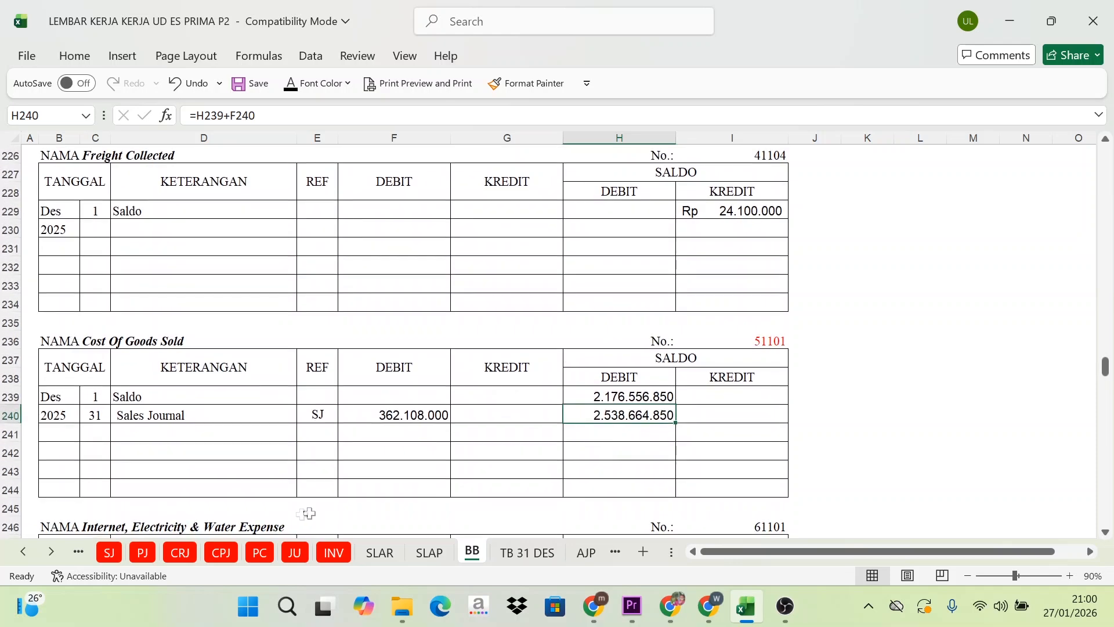
Colour the debit account numbers 11201 and 51101 red in the SJ sheet's recapitulation
{"action": "left_click", "coordinate": [119, 556]}
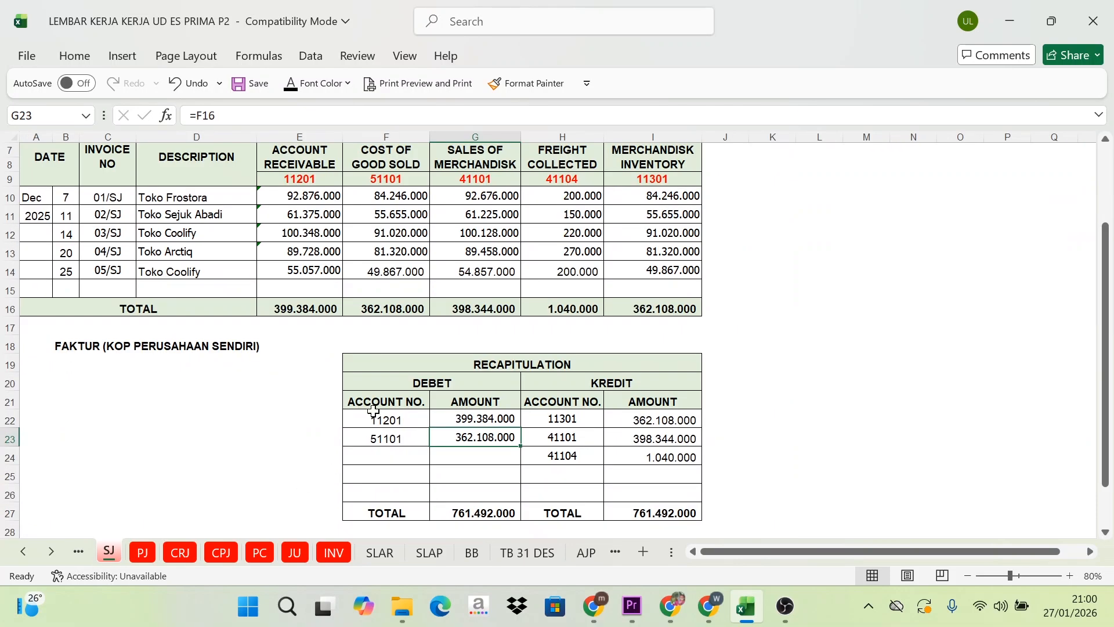
{"action": "left_click_drag", "start_coordinate": [383, 419], "coordinate": [383, 438]}
{"action": "left_click", "coordinate": [347, 83]}
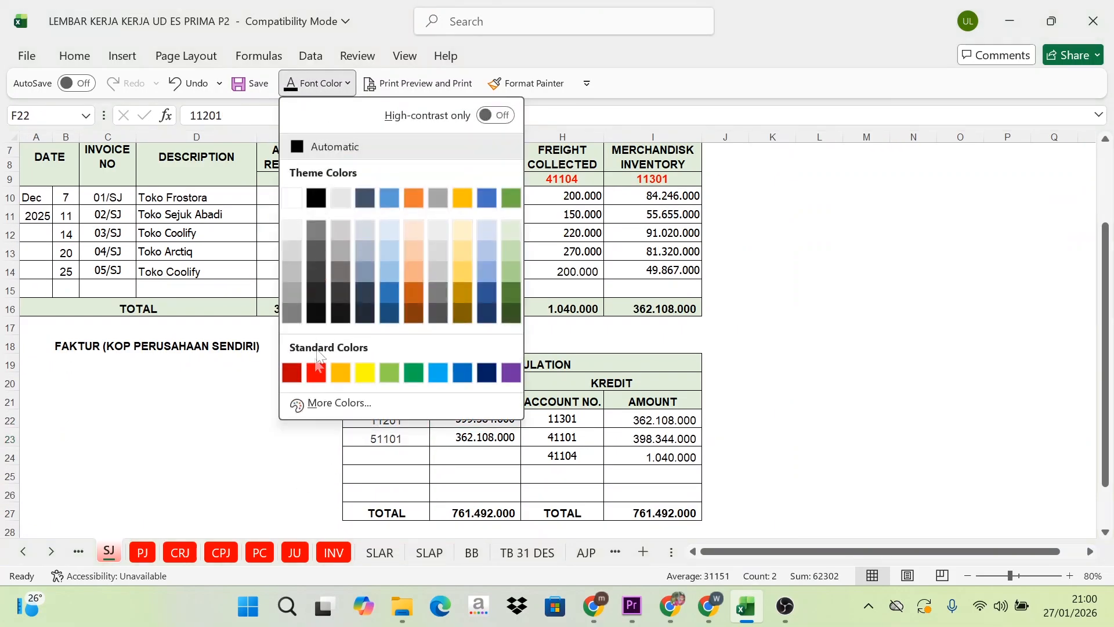
{"action": "left_click", "coordinate": [321, 369]}
Colour only the first credit account number, 11301, red in the sales journal recapitulation
{"action": "left_click", "coordinate": [601, 426]}
{"action": "scroll", "coordinate": [479, 376], "scroll_direction": "up", "scroll_amount": 2}
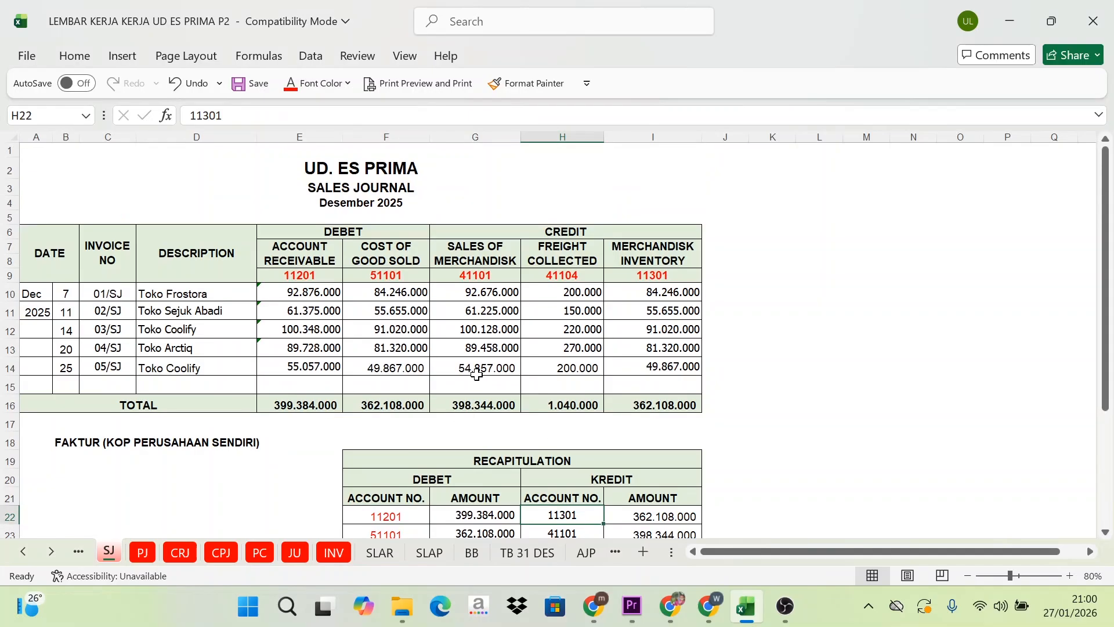
{"action": "scroll", "coordinate": [494, 381], "scroll_direction": "down", "scroll_amount": 2}
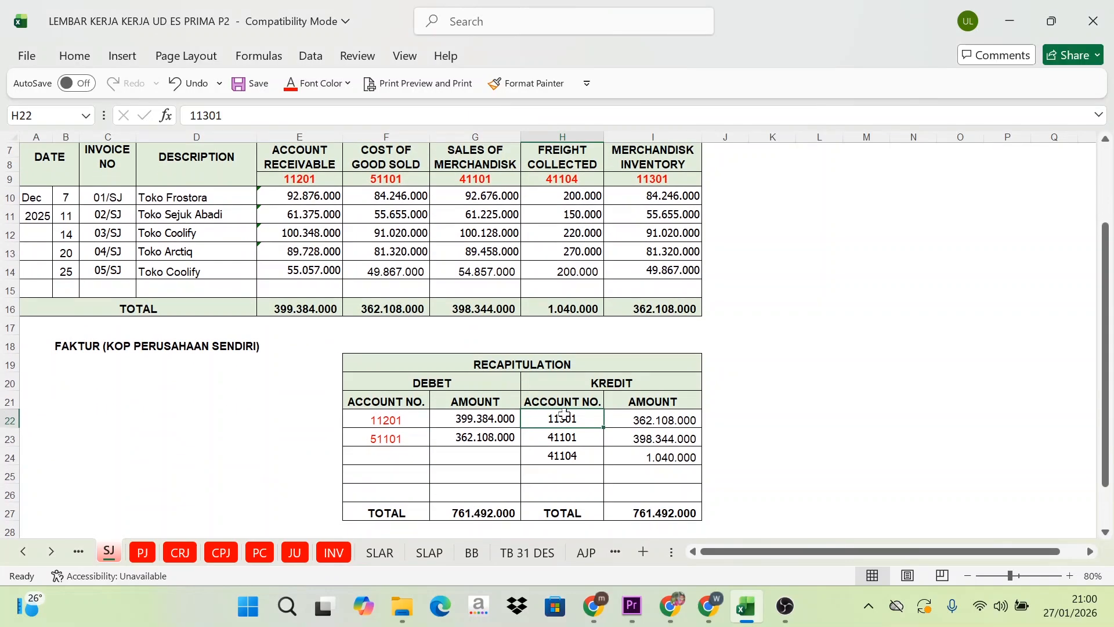
{"action": "left_click_drag", "start_coordinate": [564, 418], "coordinate": [562, 456]}
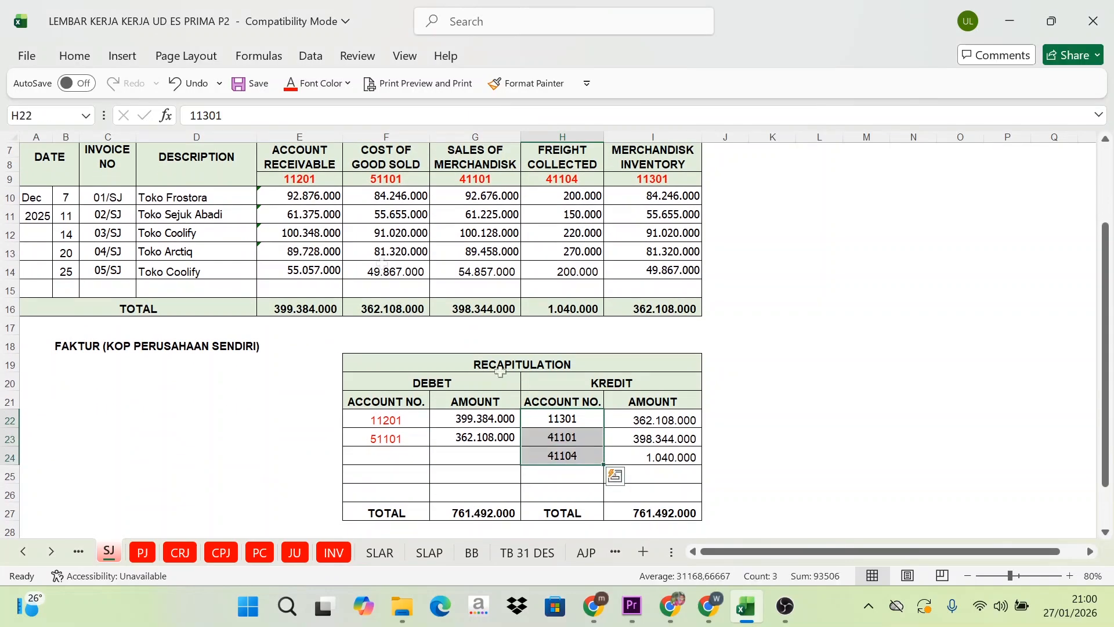
{"action": "left_click", "coordinate": [567, 418]}
{"action": "left_click", "coordinate": [292, 84]}
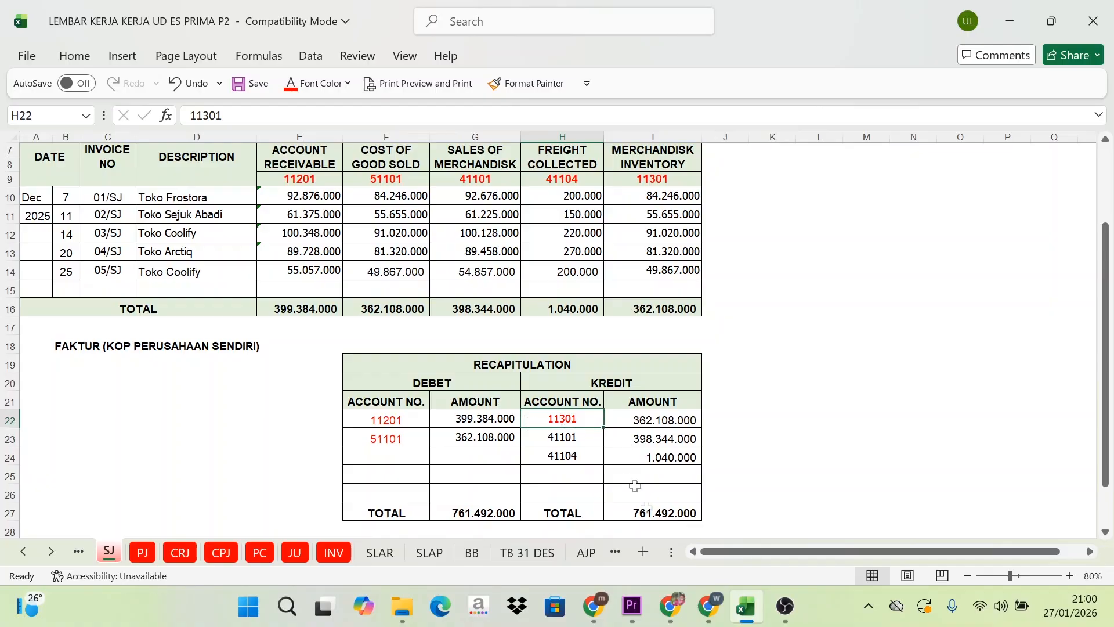
On the BB sheet, find the Merchandisk Inventory ledger and colour its account number 11301 red
{"action": "left_click", "coordinate": [472, 553]}
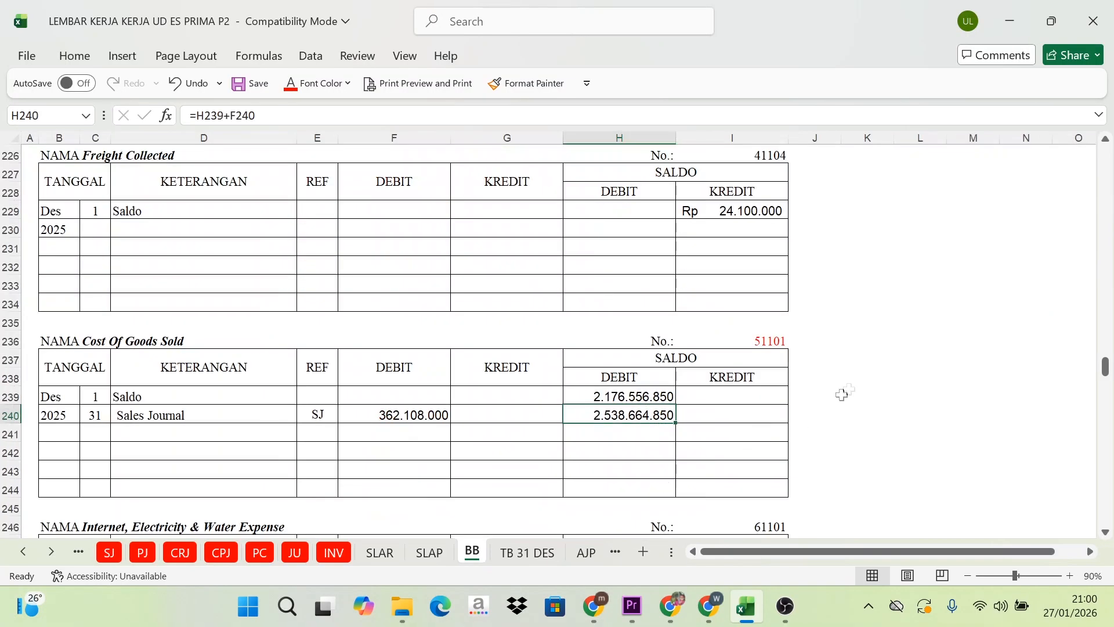
{"action": "scroll", "coordinate": [850, 378], "scroll_direction": "up", "scroll_amount": 15}
{"action": "scroll", "coordinate": [755, 355], "scroll_direction": "up", "scroll_amount": 20}
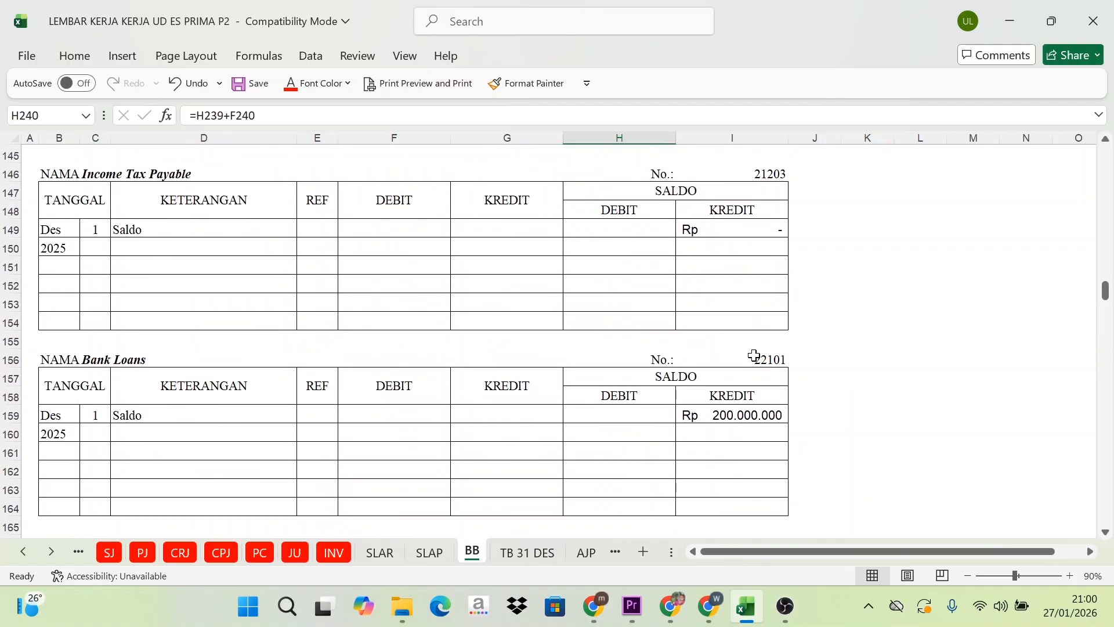
{"action": "scroll", "coordinate": [738, 356], "scroll_direction": "up", "scroll_amount": 8}
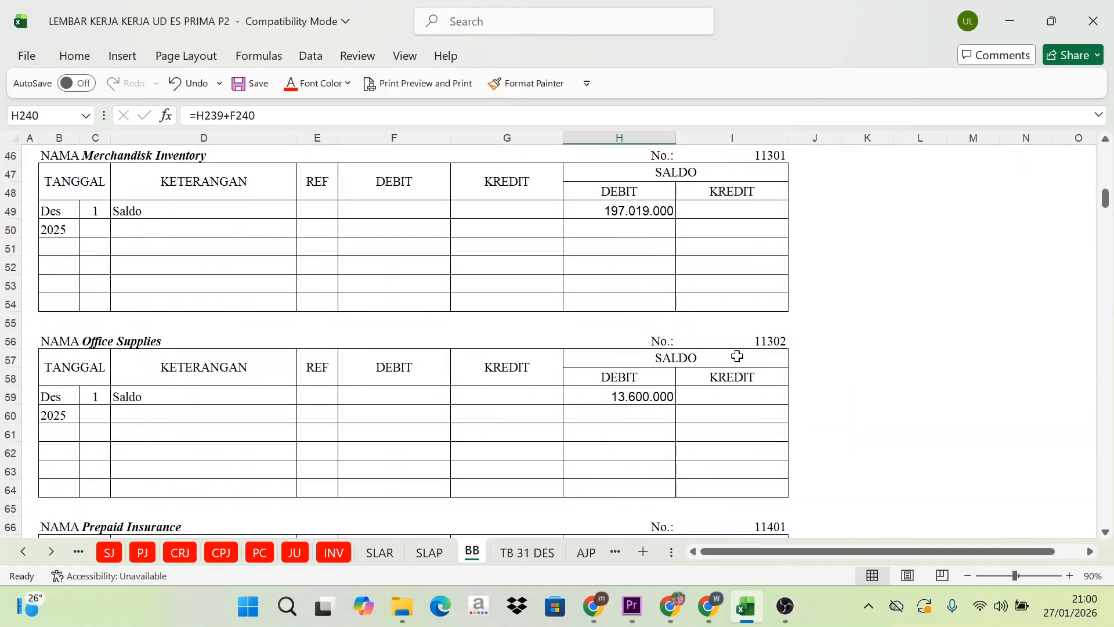
{"action": "scroll", "coordinate": [735, 356], "scroll_direction": "up", "scroll_amount": 4}
{"action": "left_click", "coordinate": [762, 379]}
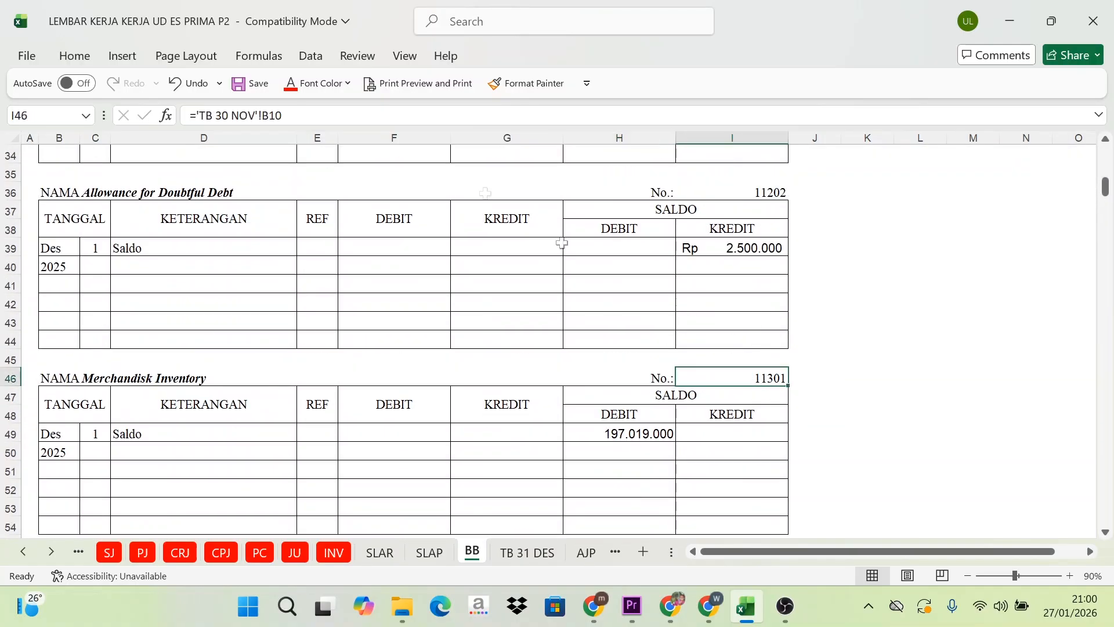
{"action": "left_click", "coordinate": [291, 84]}
Reveal the hidden day 31, Sales Journal description and SJ reference in Merchandisk Inventory row 50 using the automatic font colour
{"action": "left_click_drag", "start_coordinate": [91, 453], "coordinate": [174, 452]}
{"action": "left_click", "coordinate": [347, 83]}
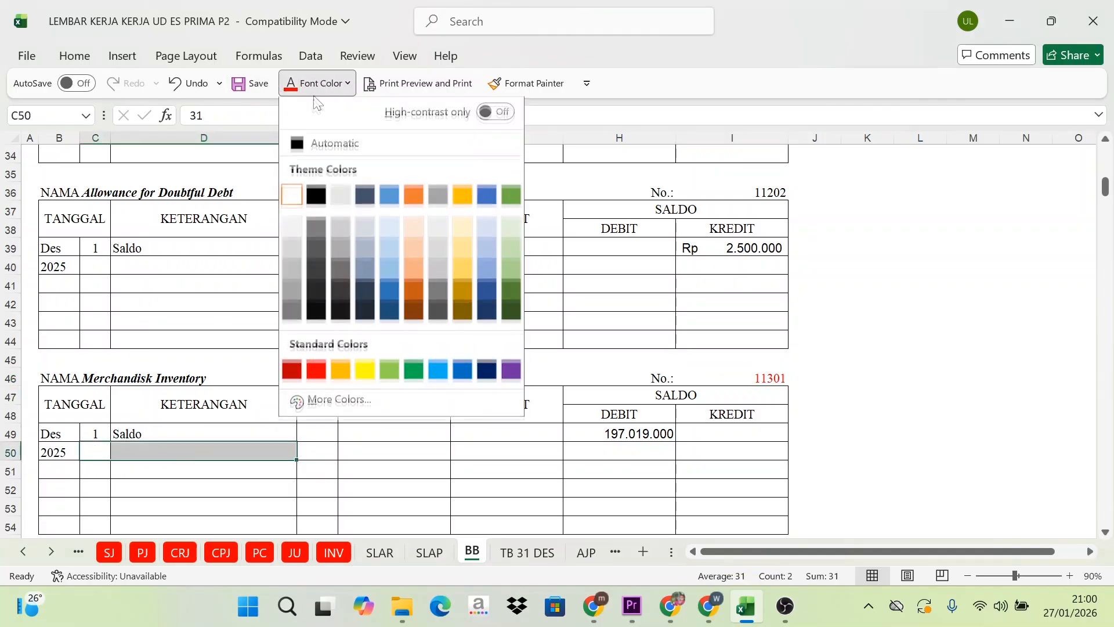
{"action": "left_click", "coordinate": [314, 147]}
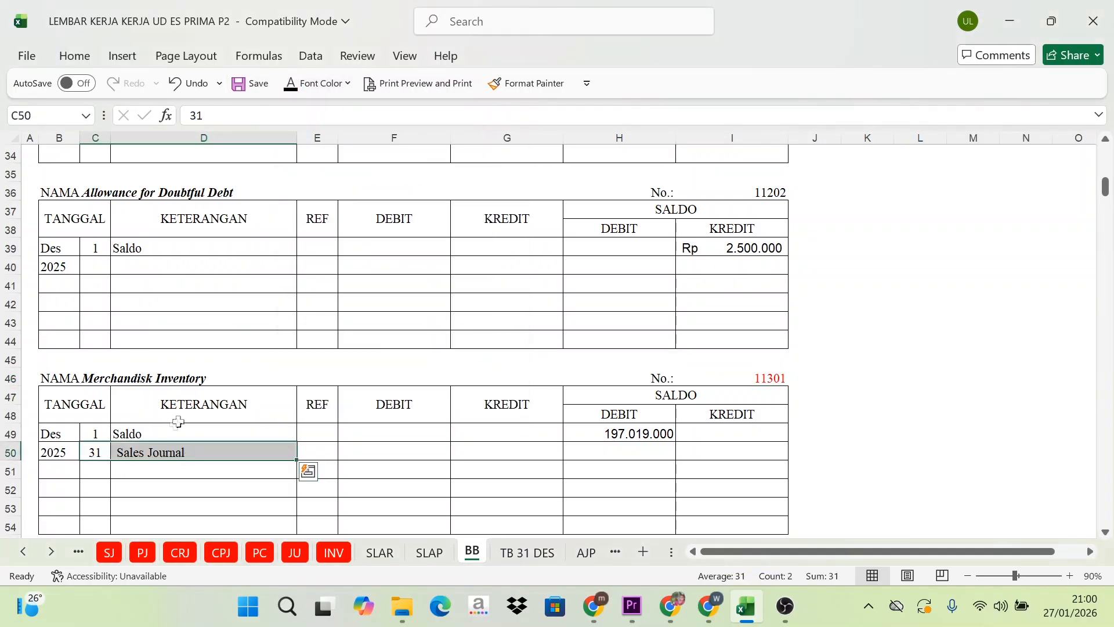
{"action": "left_click", "coordinate": [313, 445]}
{"action": "left_click", "coordinate": [289, 87]}
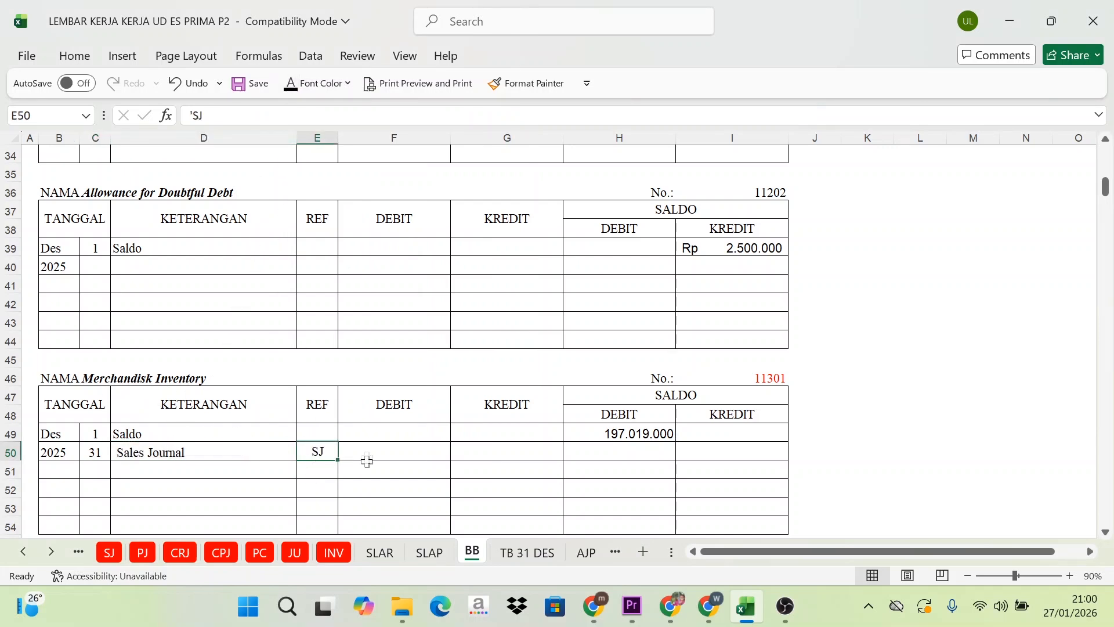
Check the 11301 credit amount in the SJ recapitulation and reveal the matching hidden credit in Merchandisk Inventory row 50 with the automatic font colour
{"action": "left_click", "coordinate": [366, 461]}
{"action": "left_click", "coordinate": [216, 452]}
{"action": "left_click", "coordinate": [348, 453]}
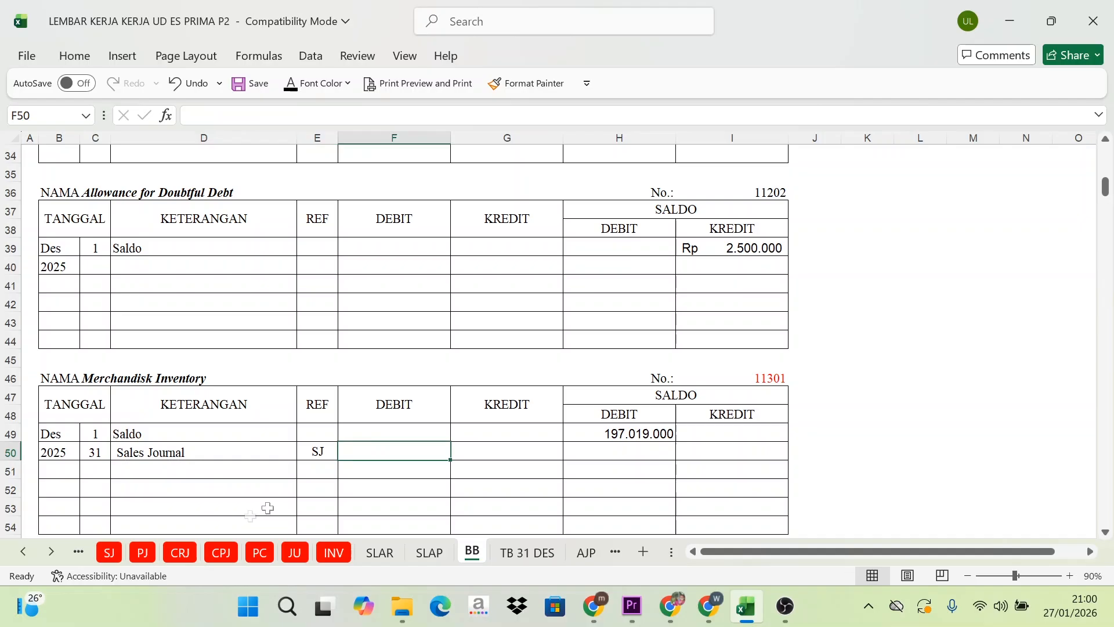
{"action": "left_click", "coordinate": [117, 556]}
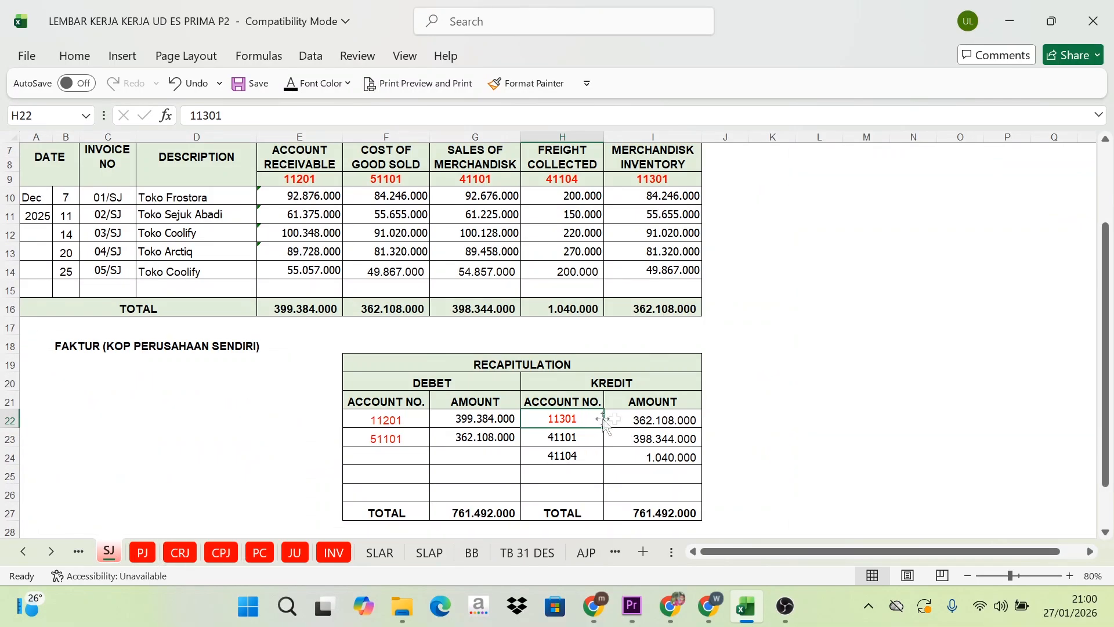
{"action": "left_click", "coordinate": [659, 420]}
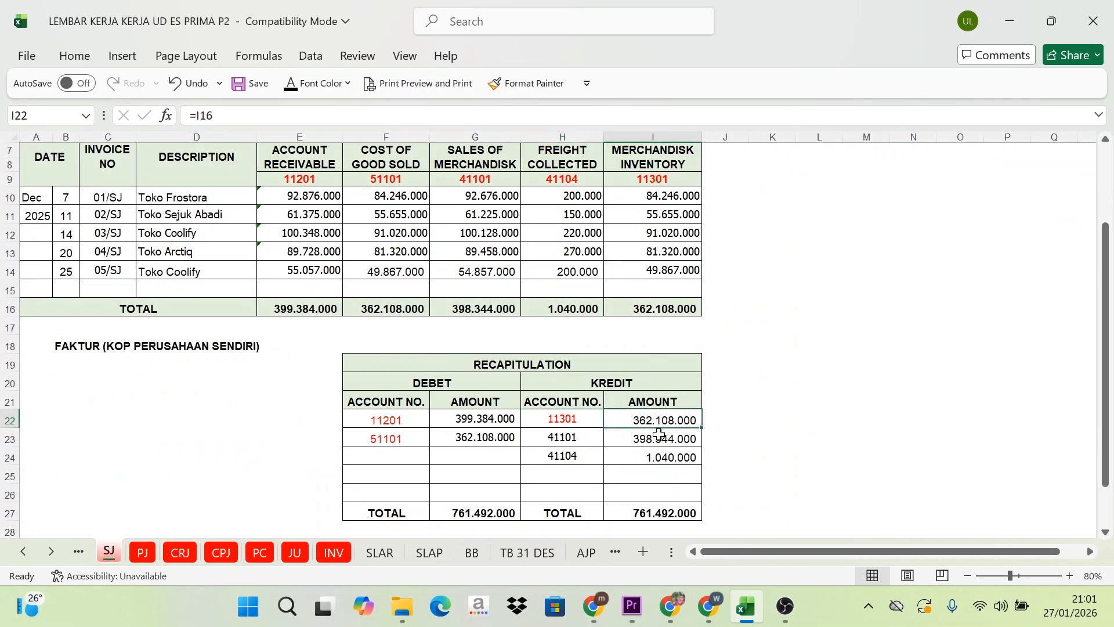
{"action": "left_click", "coordinate": [470, 552]}
{"action": "left_click", "coordinate": [497, 450]}
{"action": "left_click_drag", "start_coordinate": [401, 406], "coordinate": [492, 462]}
{"action": "left_click", "coordinate": [495, 450]}
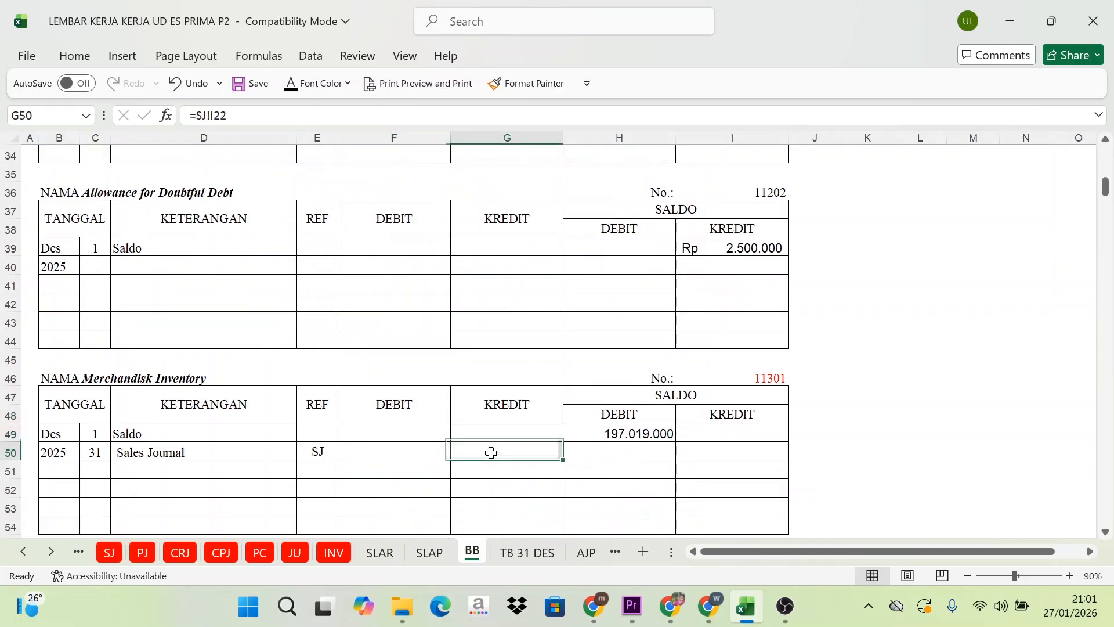
{"action": "left_click", "coordinate": [293, 87]}
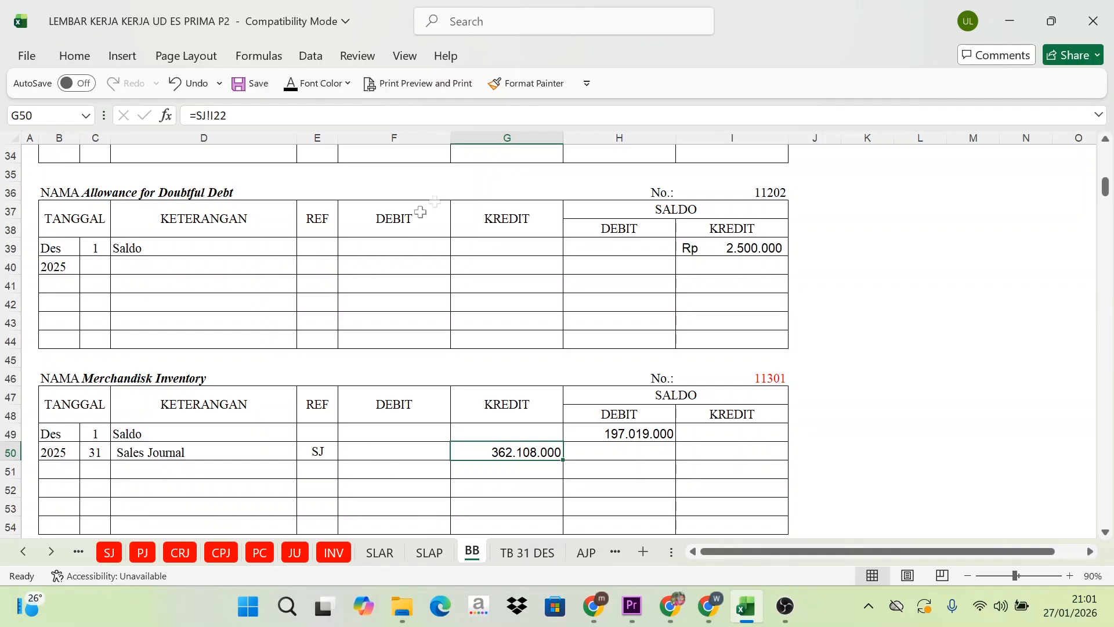
Compare the opening debit balance in H49 of Merchandisk Inventory with the sales journal credit in G50
{"action": "left_click", "coordinate": [714, 398]}
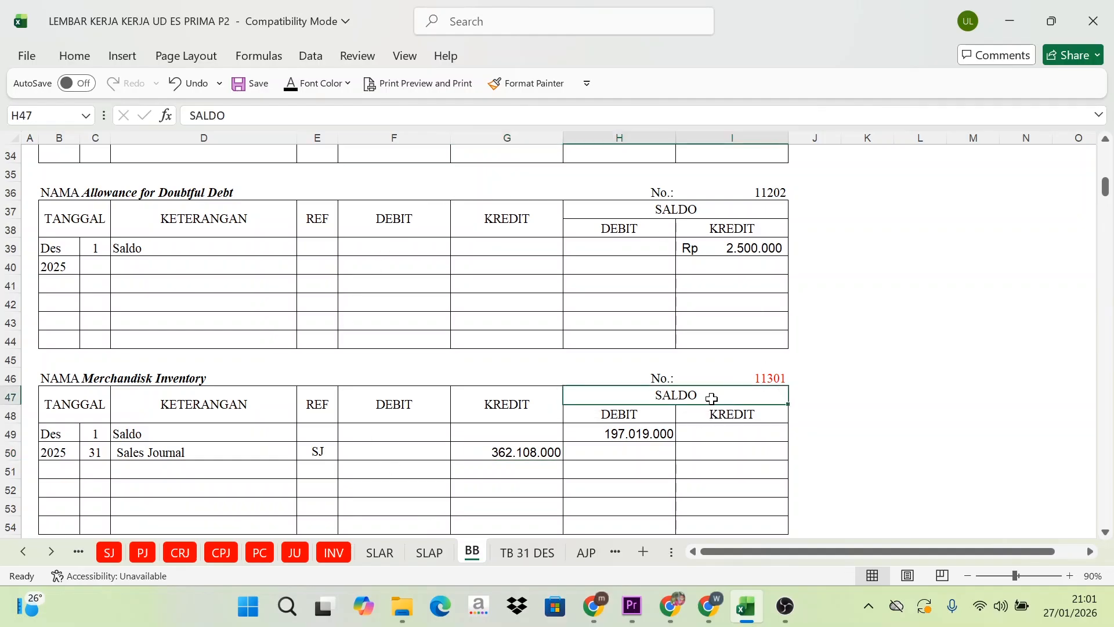
{"action": "left_click", "coordinate": [651, 435]}
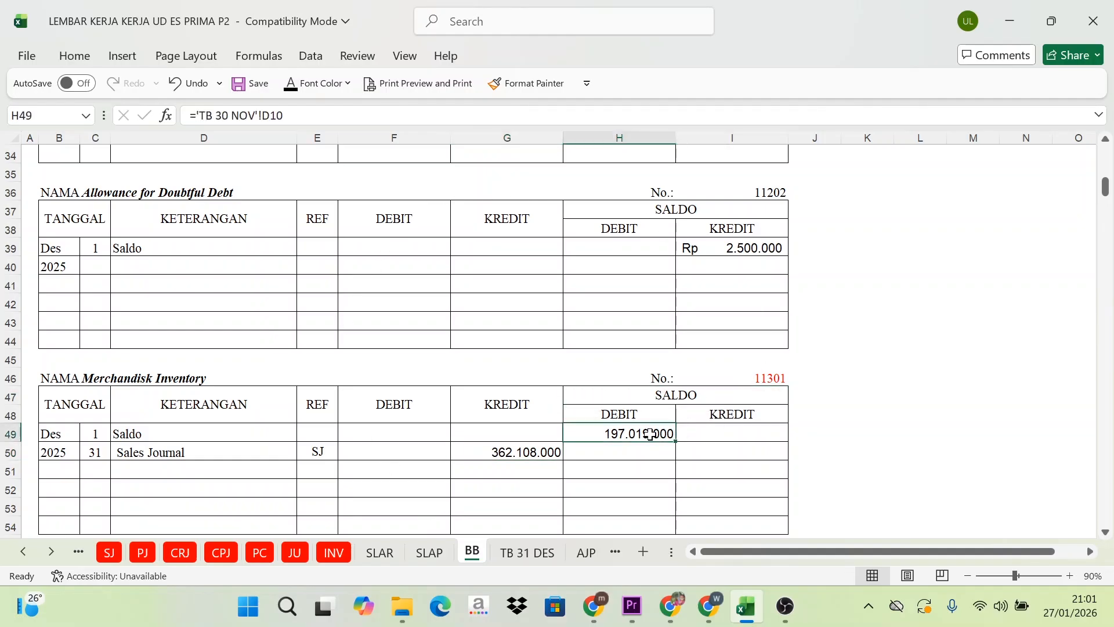
{"action": "left_click", "coordinate": [109, 448]}
{"action": "left_click", "coordinate": [490, 401]}
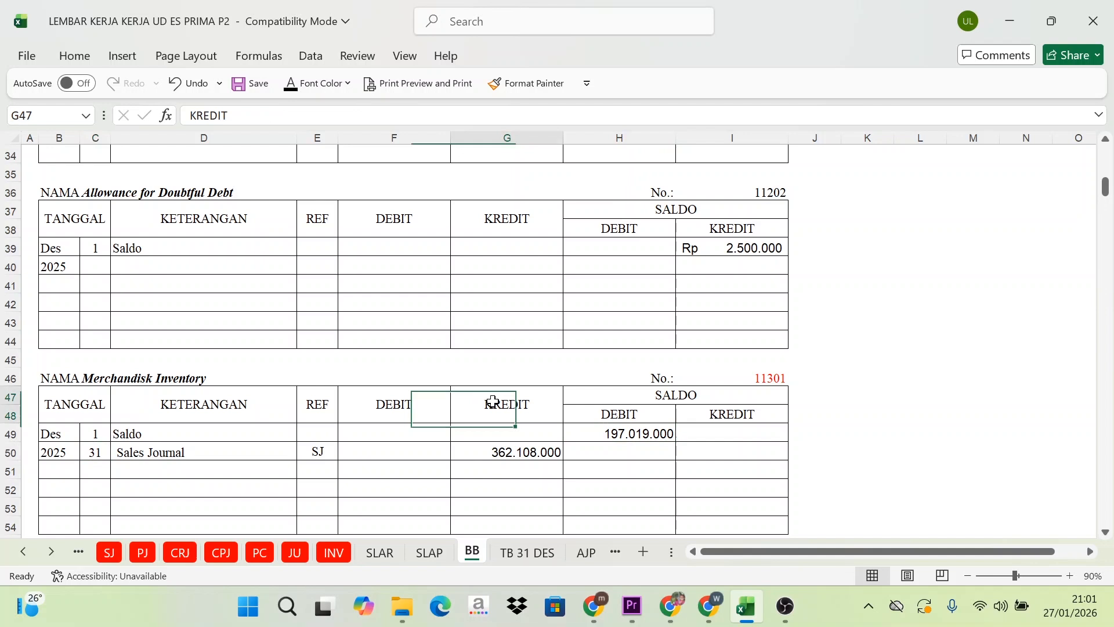
{"action": "left_click", "coordinate": [504, 467]}
{"action": "left_click", "coordinate": [521, 449]}
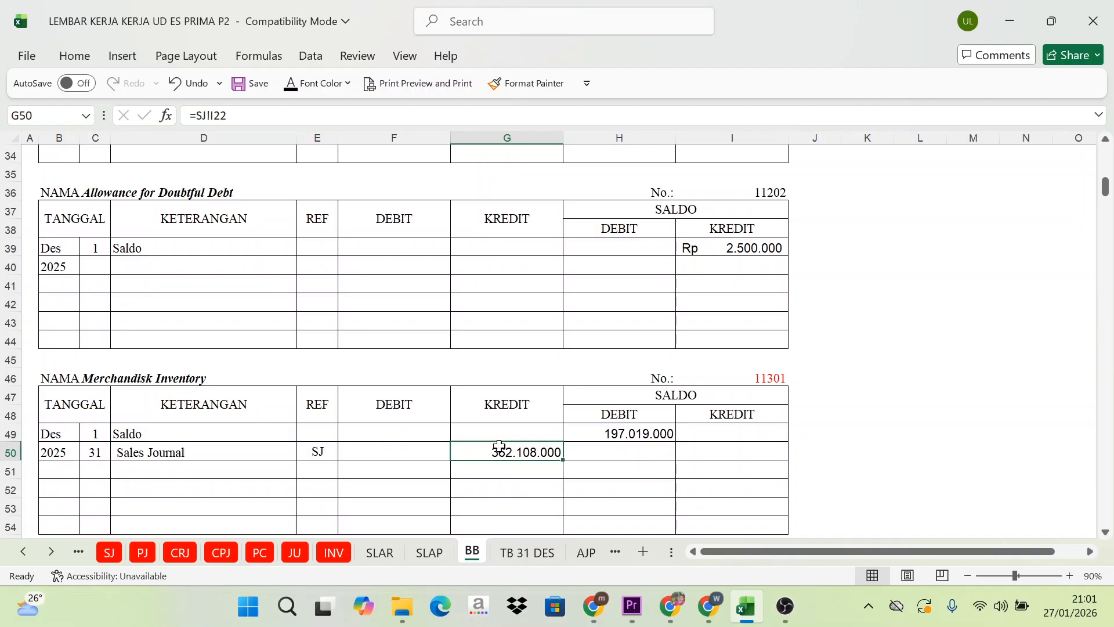
{"action": "left_click", "coordinate": [631, 396]}
{"action": "left_click", "coordinate": [621, 432]}
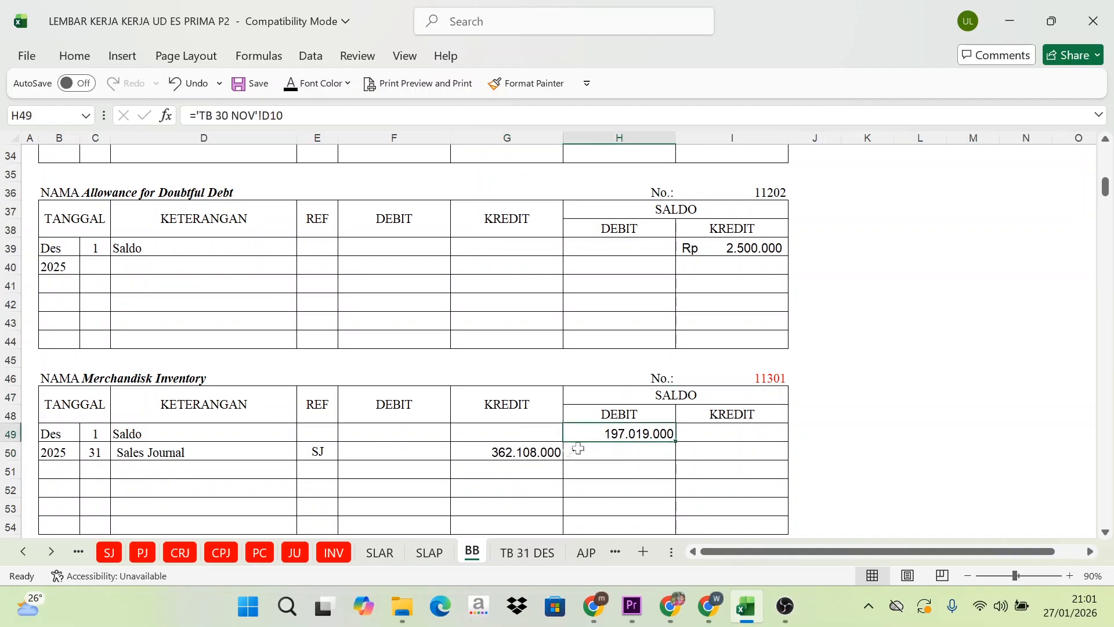
{"action": "left_click", "coordinate": [542, 453]}
{"action": "left_click", "coordinate": [608, 438]}
{"action": "left_click", "coordinate": [542, 453]}
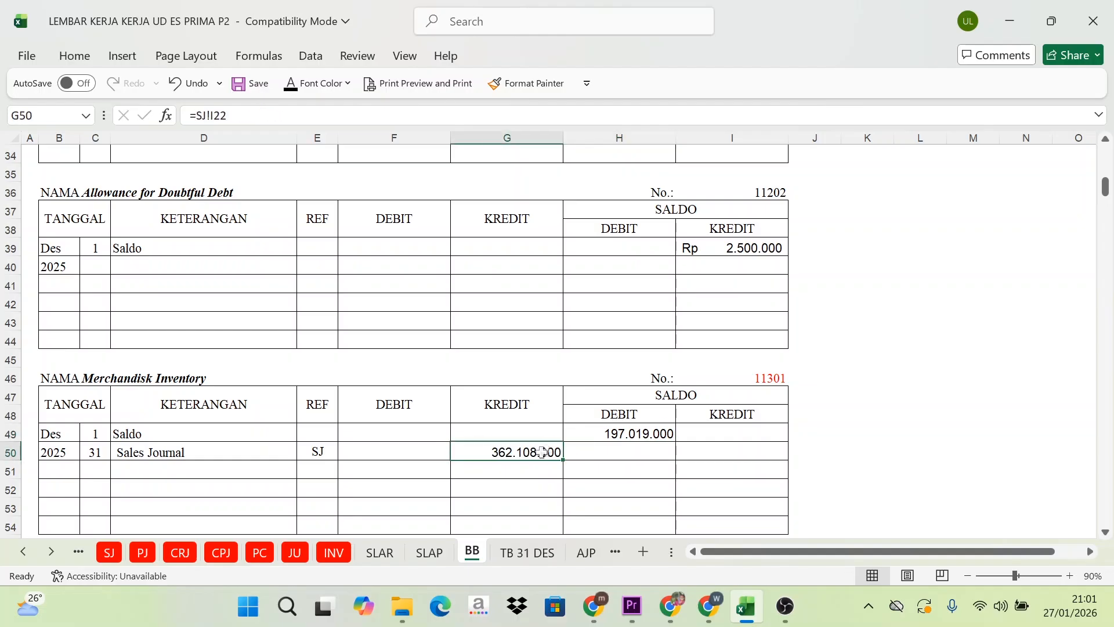
{"action": "left_click", "coordinate": [630, 432]}
{"action": "left_click", "coordinate": [557, 449]}
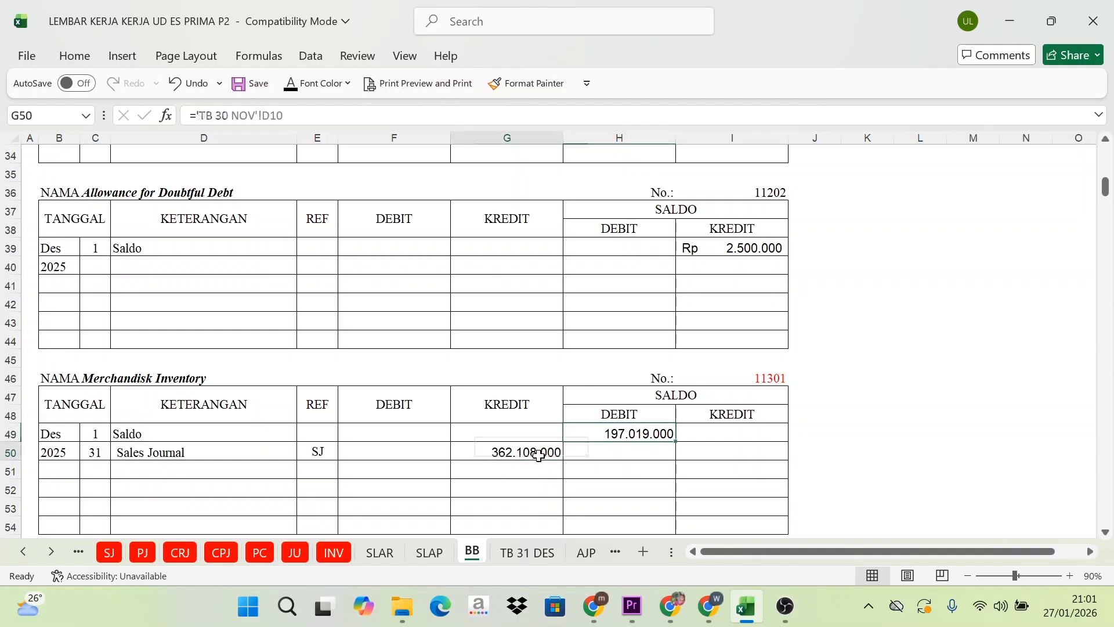
{"action": "left_click", "coordinate": [611, 439]}
{"action": "left_click", "coordinate": [514, 450]}
{"action": "left_click", "coordinate": [606, 431]}
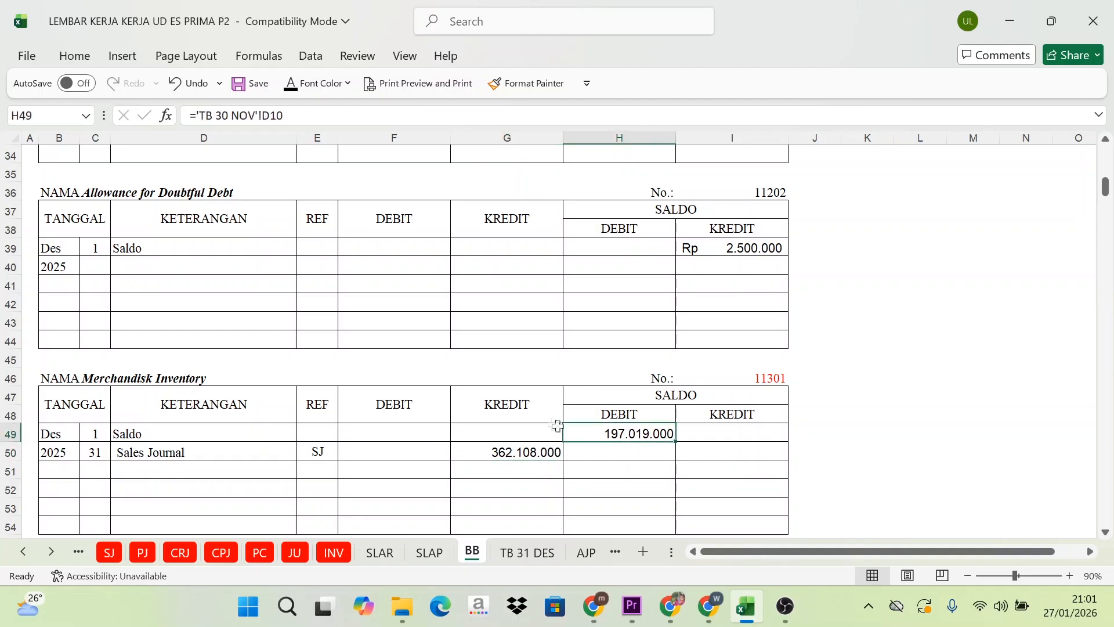
Reveal the hidden credit balance formula =G50-H49 in I50 of Merchandisk Inventory using the automatic font colour
{"action": "left_click", "coordinate": [527, 405]}
{"action": "left_click", "coordinate": [534, 445]}
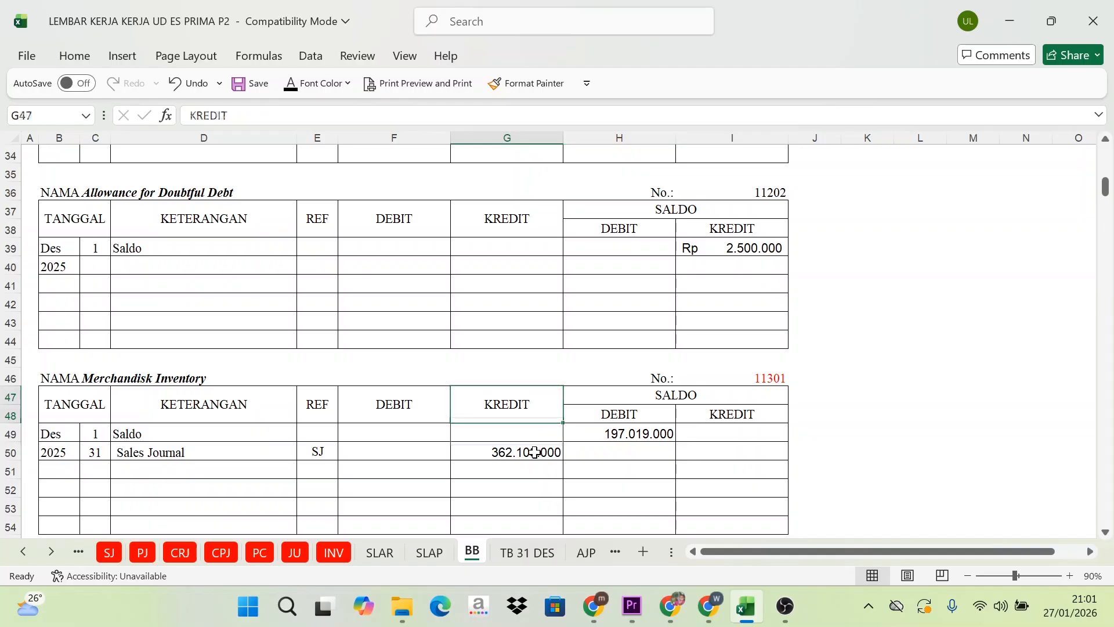
{"action": "left_click", "coordinate": [753, 452]}
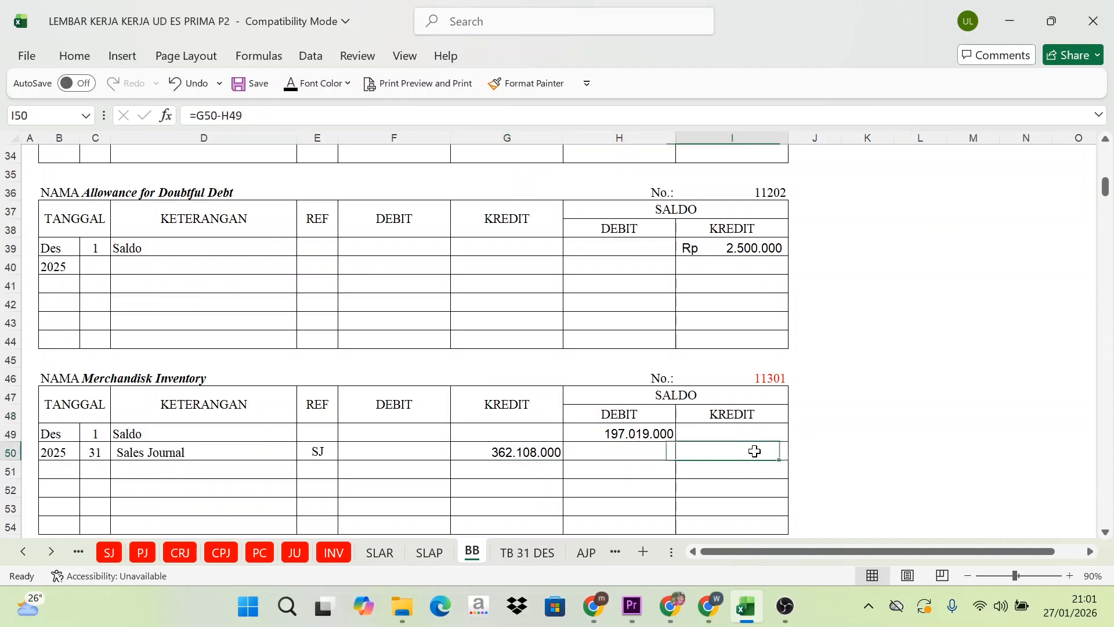
{"action": "left_click", "coordinate": [290, 90]}
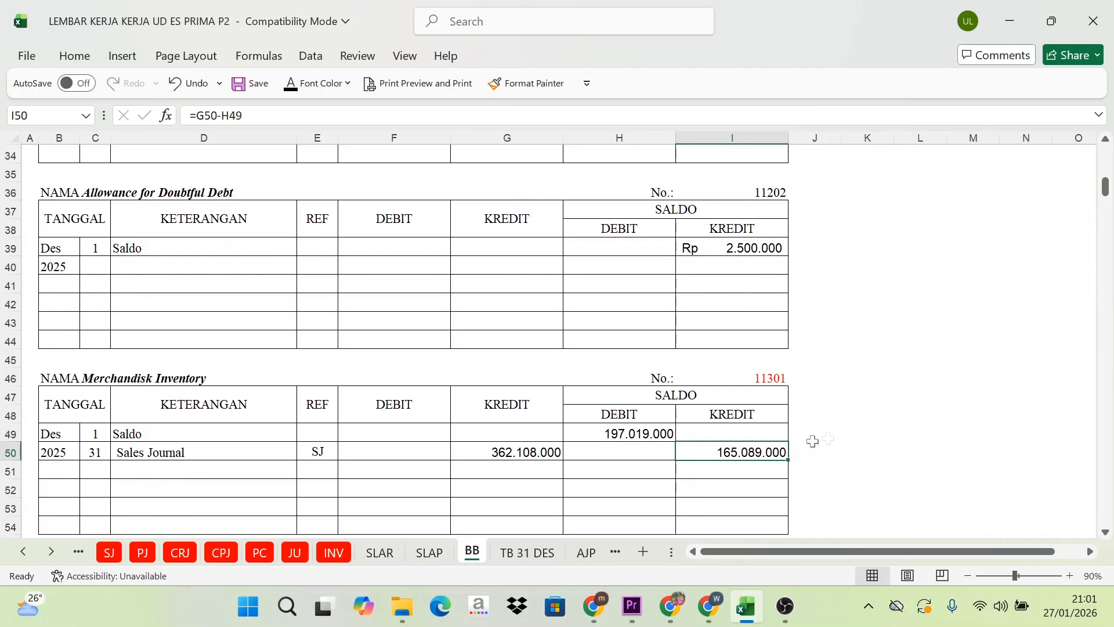
Review how the Merchandisk Inventory credit balance in I50 derives from the posted credit in G50 and the opening debit in H49
{"action": "left_click", "coordinate": [861, 433]}
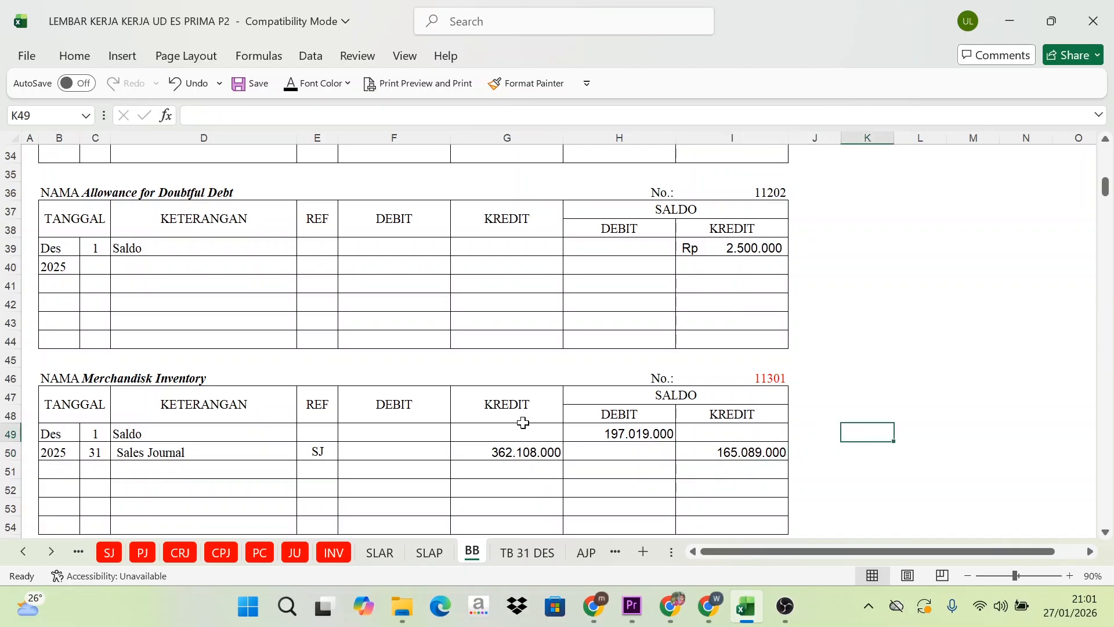
{"action": "left_click", "coordinate": [525, 454]}
{"action": "left_click", "coordinate": [633, 434]}
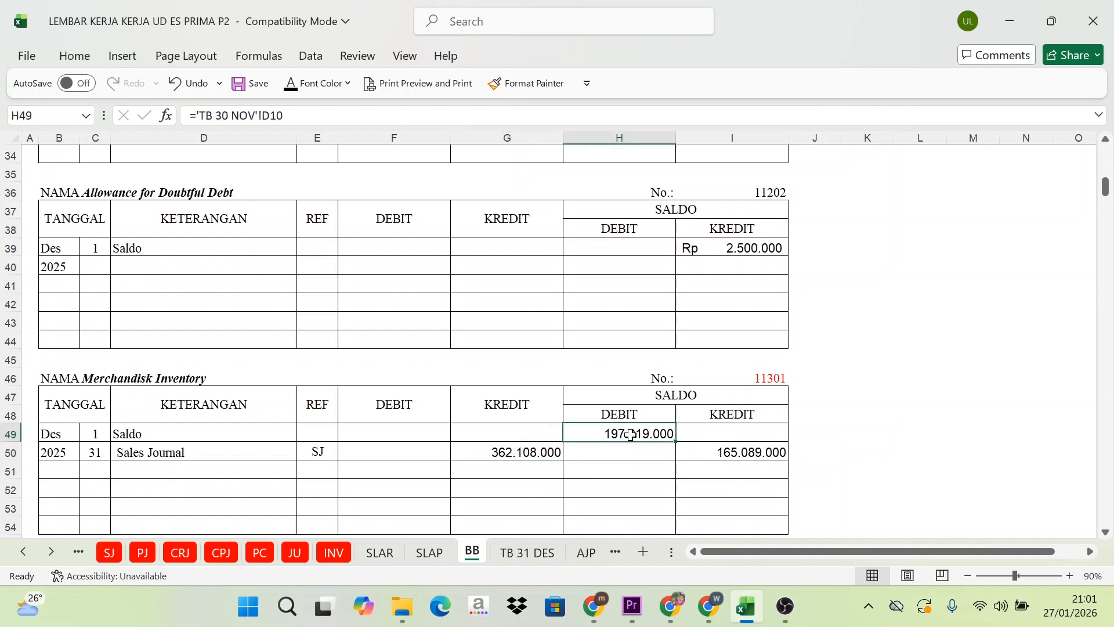
{"action": "left_click", "coordinate": [530, 453]}
{"action": "left_click", "coordinate": [513, 403]}
{"action": "left_click", "coordinate": [530, 451]}
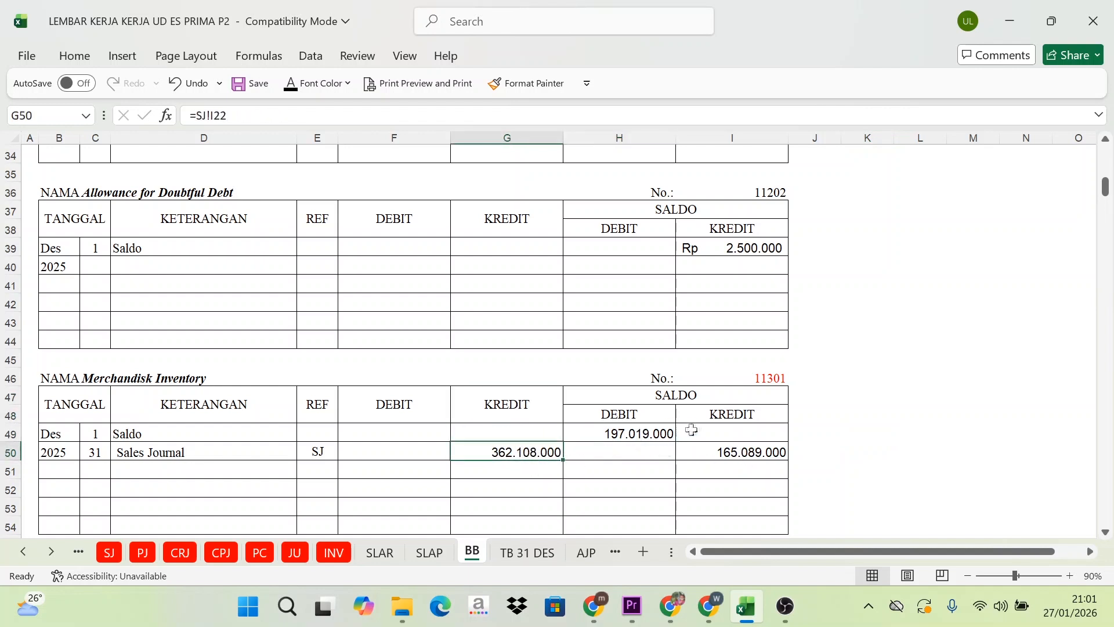
{"action": "left_click", "coordinate": [717, 416]}
{"action": "left_click", "coordinate": [738, 453]}
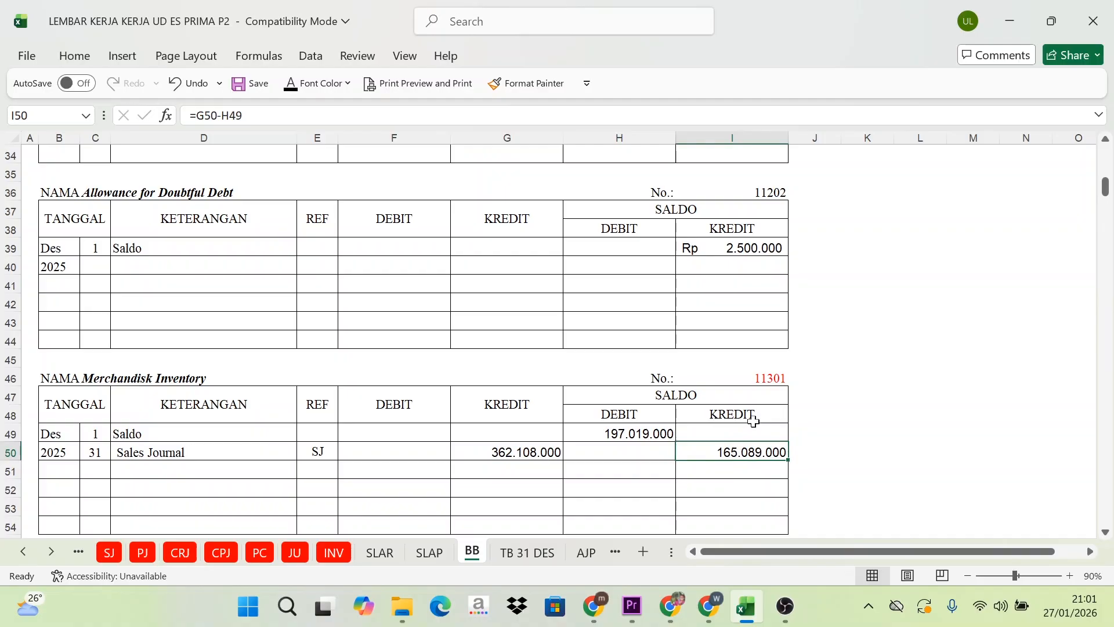
{"action": "left_click", "coordinate": [754, 421]}
{"action": "left_click", "coordinate": [754, 455]}
Colour the second credit account number, 41101, red in the SJ sheet's recapitulation
{"action": "left_click", "coordinate": [109, 552]}
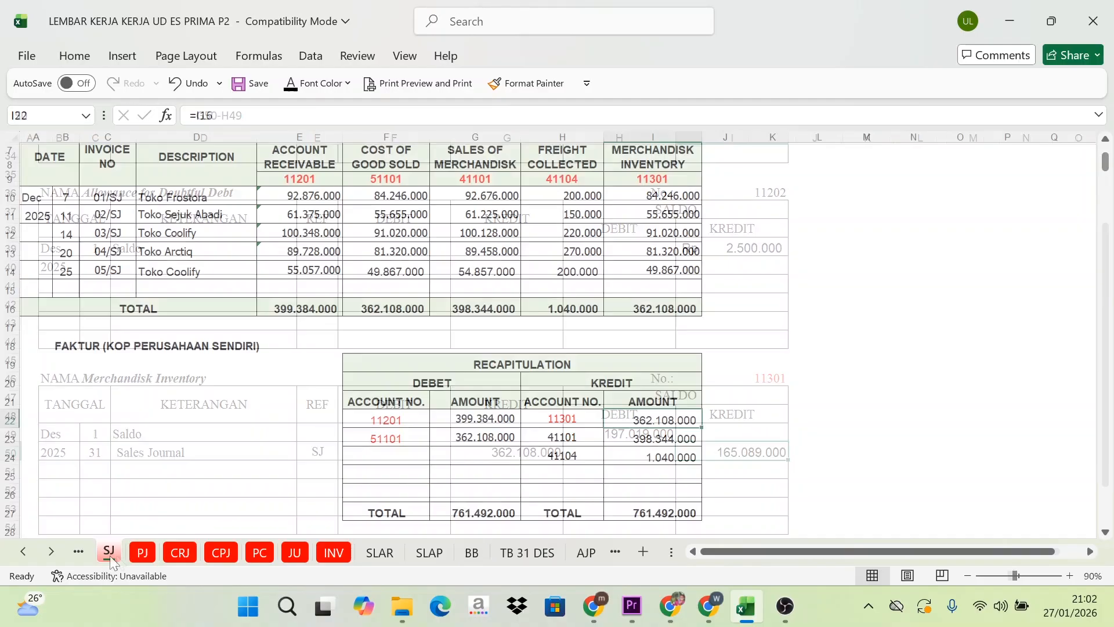
{"action": "left_click", "coordinate": [563, 444]}
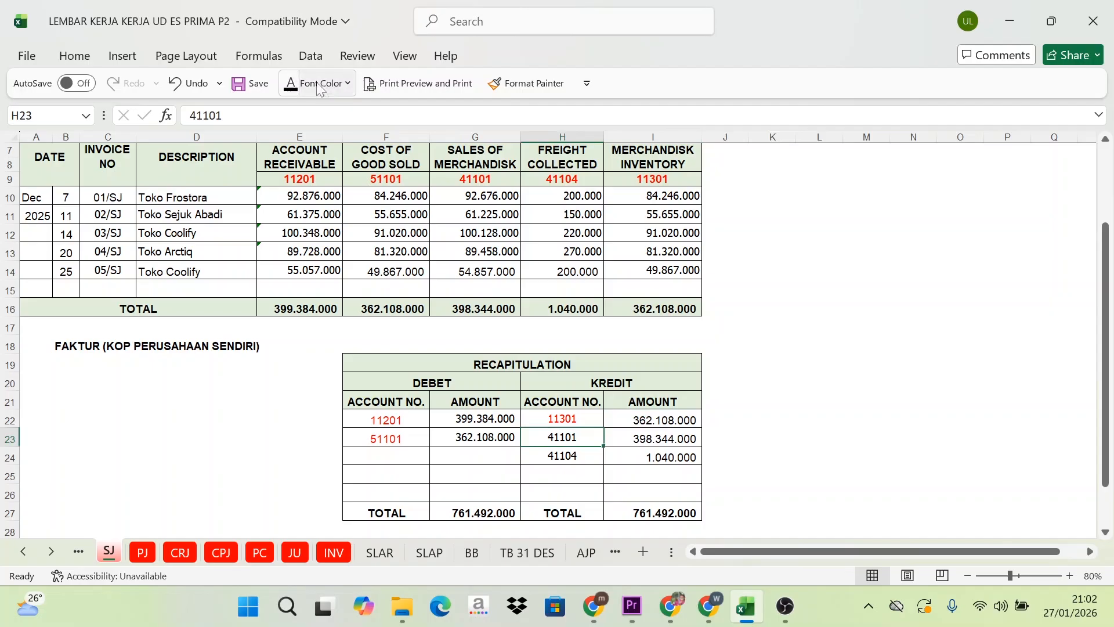
{"action": "left_click", "coordinate": [347, 83]}
{"action": "left_click", "coordinate": [315, 373]}
{"action": "left_click", "coordinate": [618, 420]}
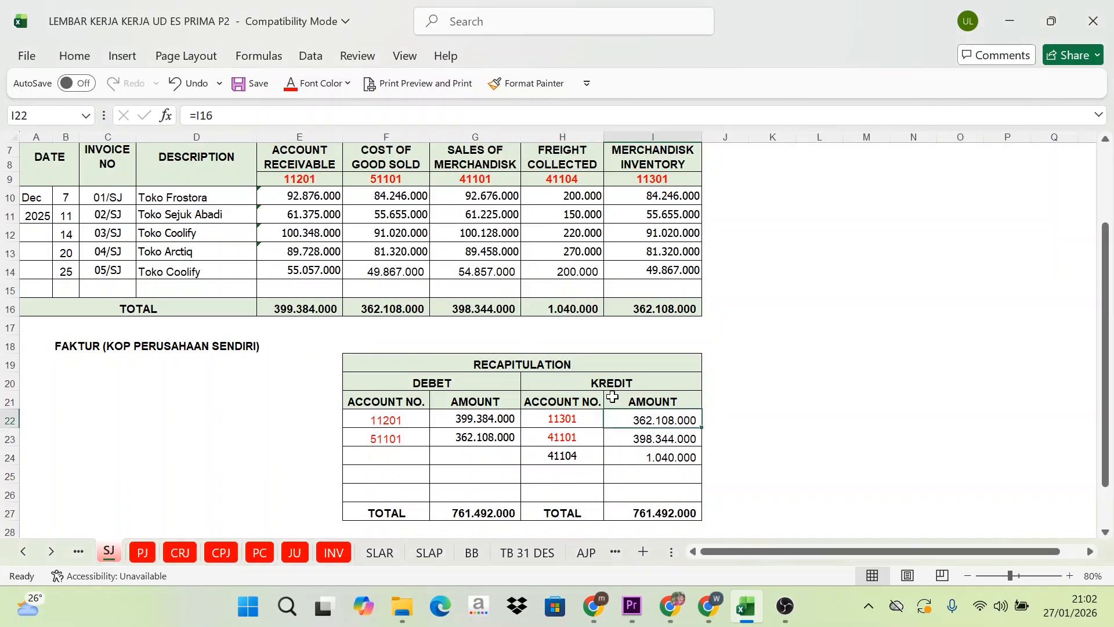
On the BB sheet, find the Sales Of Merchandise ledger and colour its account number 41101 red
{"action": "left_click", "coordinate": [473, 552]}
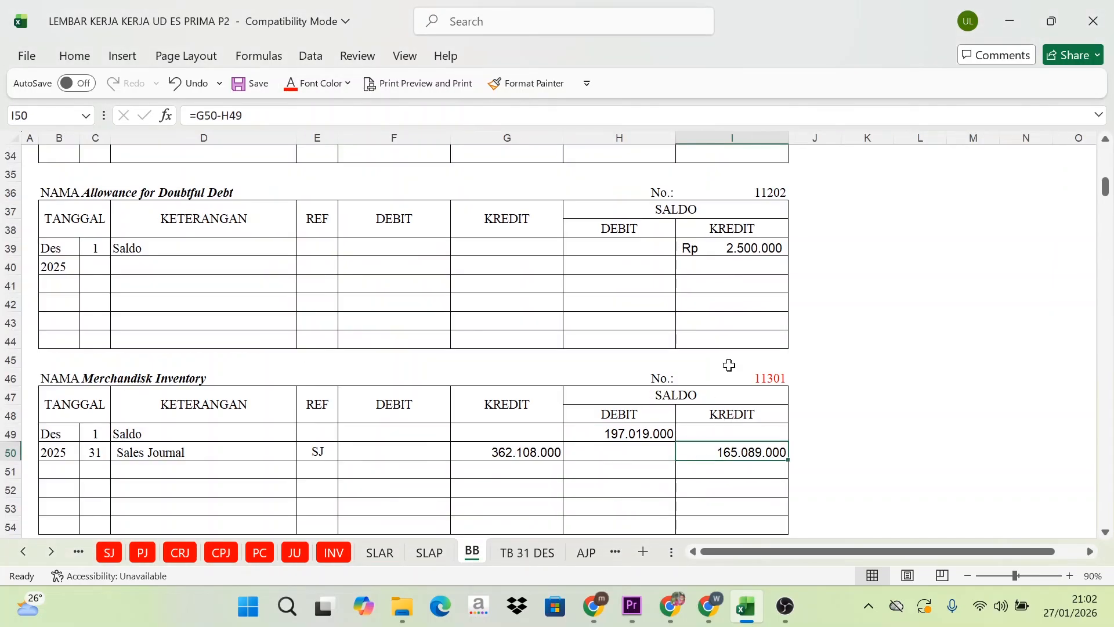
{"action": "scroll", "coordinate": [730, 365], "scroll_direction": "down", "scroll_amount": 20}
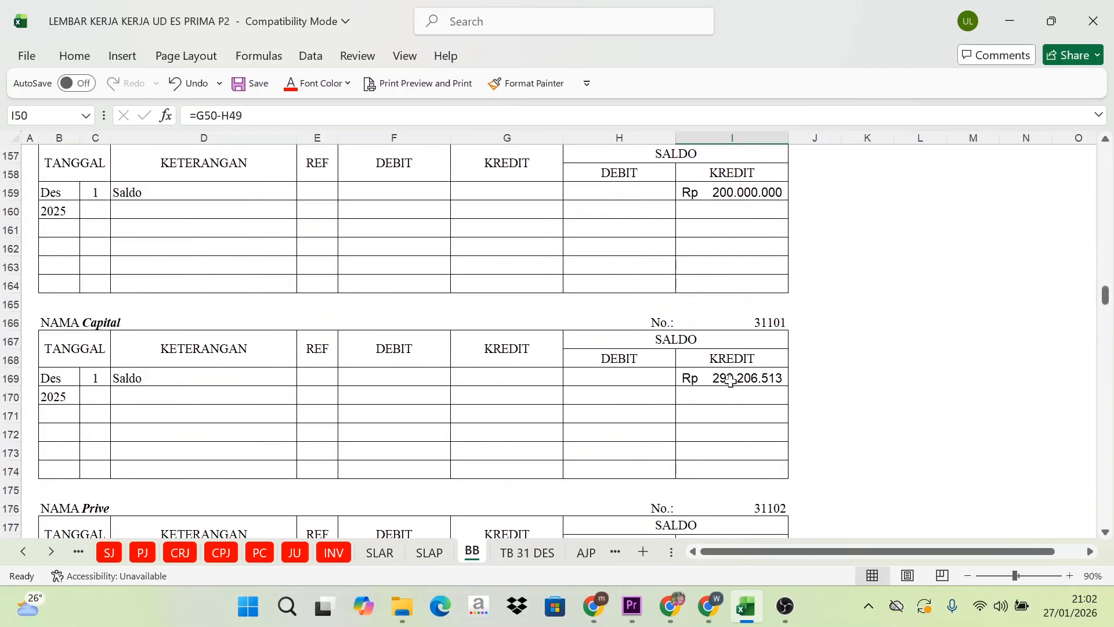
{"action": "scroll", "coordinate": [728, 382], "scroll_direction": "down", "scroll_amount": 15}
{"action": "scroll", "coordinate": [725, 386], "scroll_direction": "up", "scroll_amount": 4}
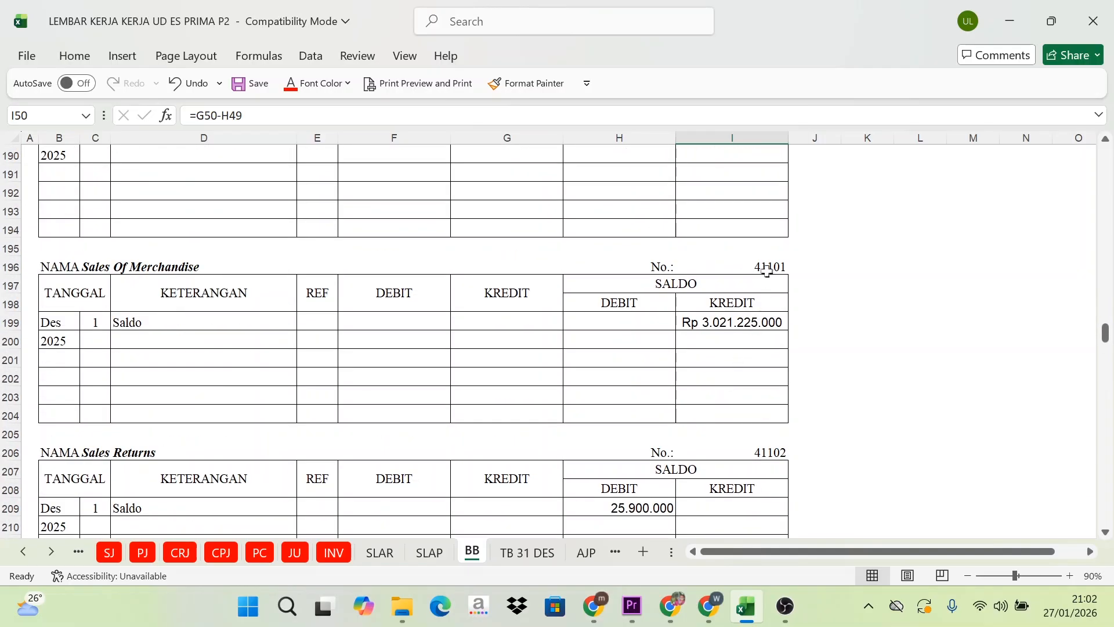
{"action": "left_click", "coordinate": [767, 268]}
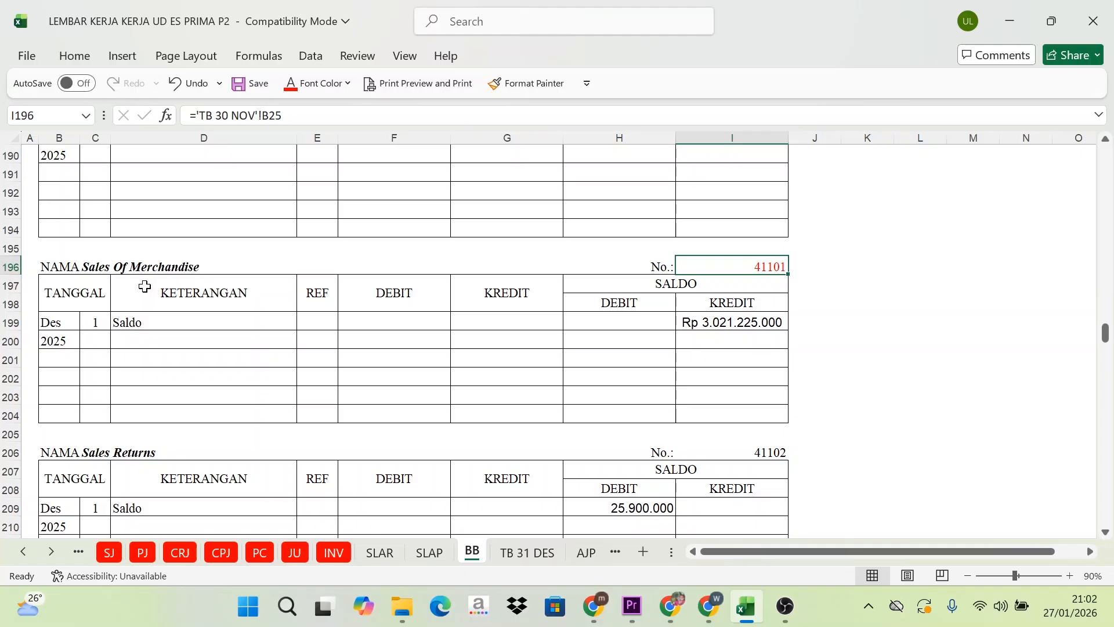
Reveal the hidden day 31, Sales Journal description and SJ reference in Sales Of Merchandise row 200 using the automatic font colour
{"action": "left_click", "coordinate": [100, 341]}
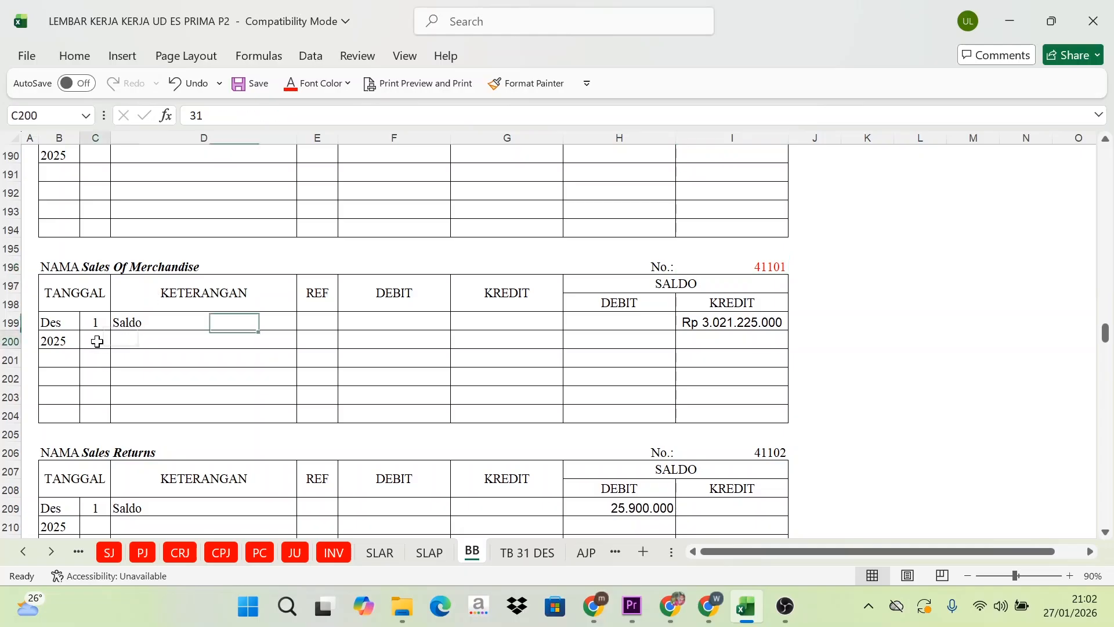
{"action": "left_click", "coordinate": [347, 83]}
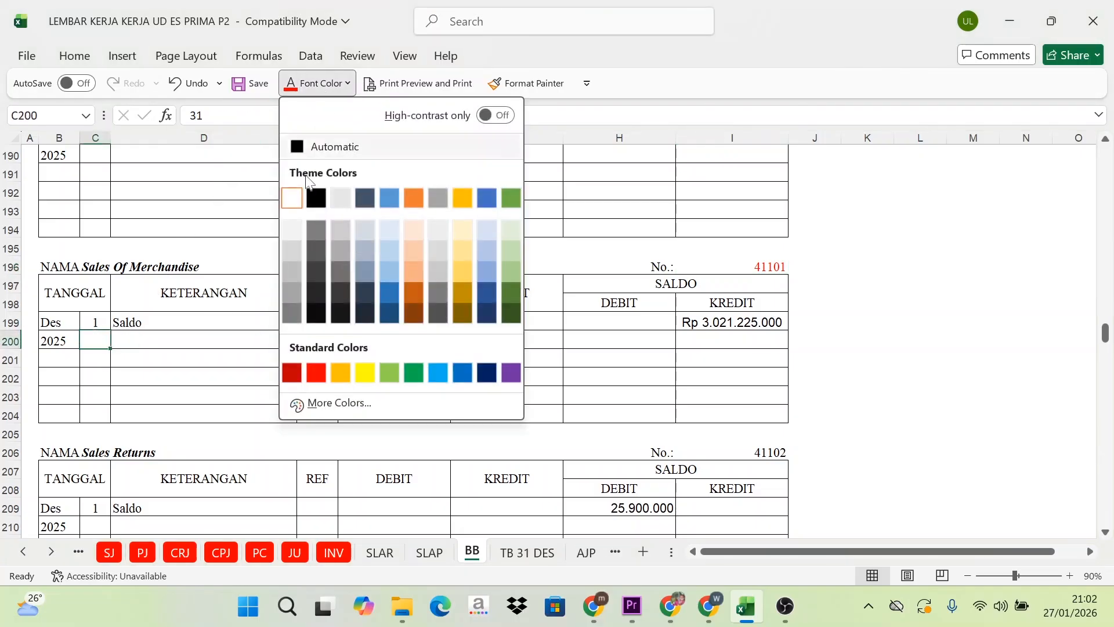
{"action": "left_click", "coordinate": [294, 144]}
{"action": "left_click", "coordinate": [149, 341]}
{"action": "left_click", "coordinate": [308, 83]}
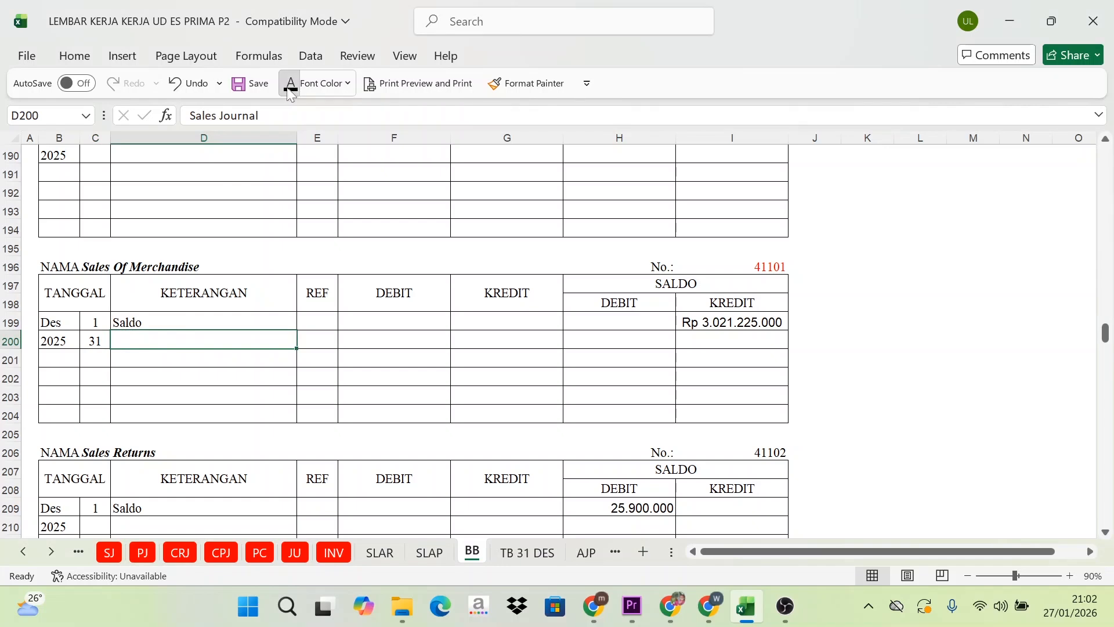
{"action": "left_click", "coordinate": [313, 343]}
{"action": "left_click", "coordinate": [305, 83]}
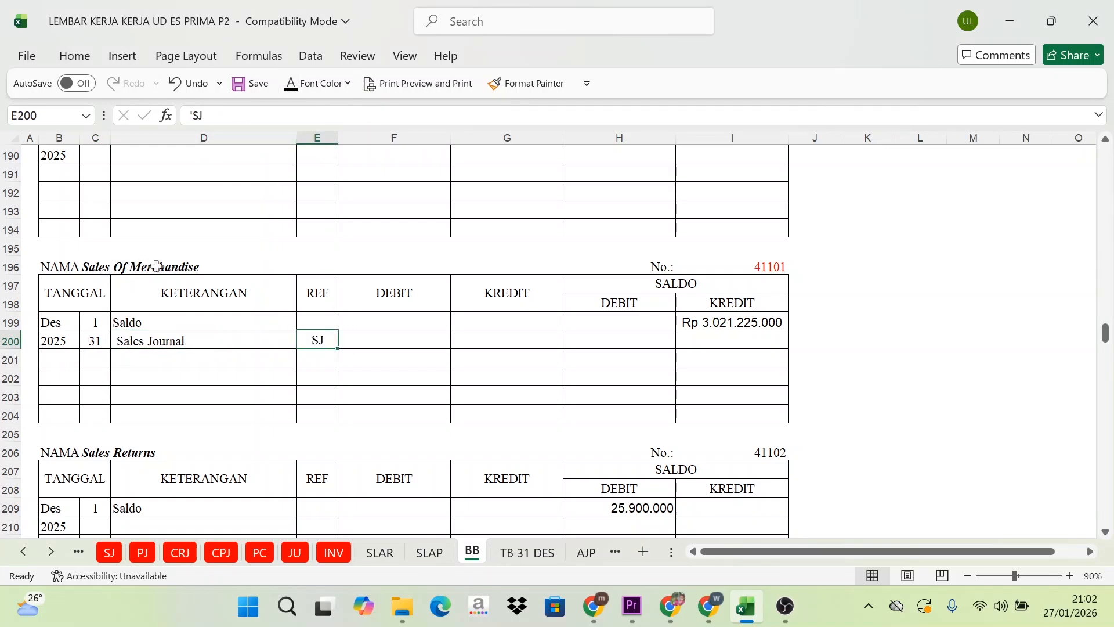
{"action": "left_click", "coordinate": [94, 344]}
{"action": "left_click", "coordinate": [274, 347]}
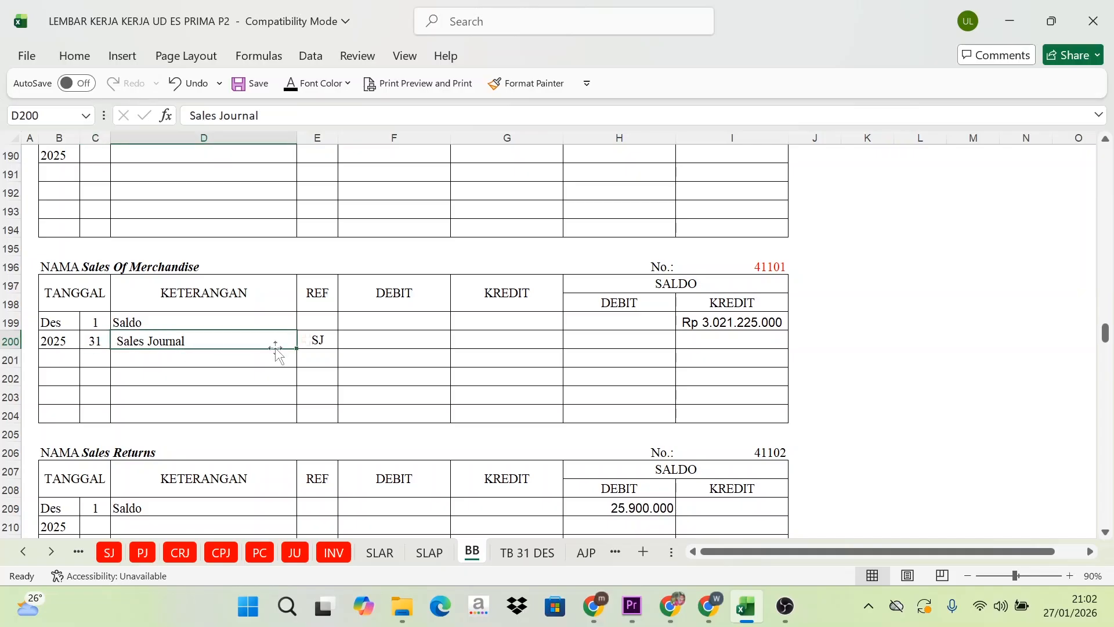
Check the 41101 credit amount in the SJ recapitulation and reveal the matching hidden credit in G200 of Sales Of Merchandise
{"action": "left_click", "coordinate": [486, 340]}
{"action": "left_click", "coordinate": [116, 554]}
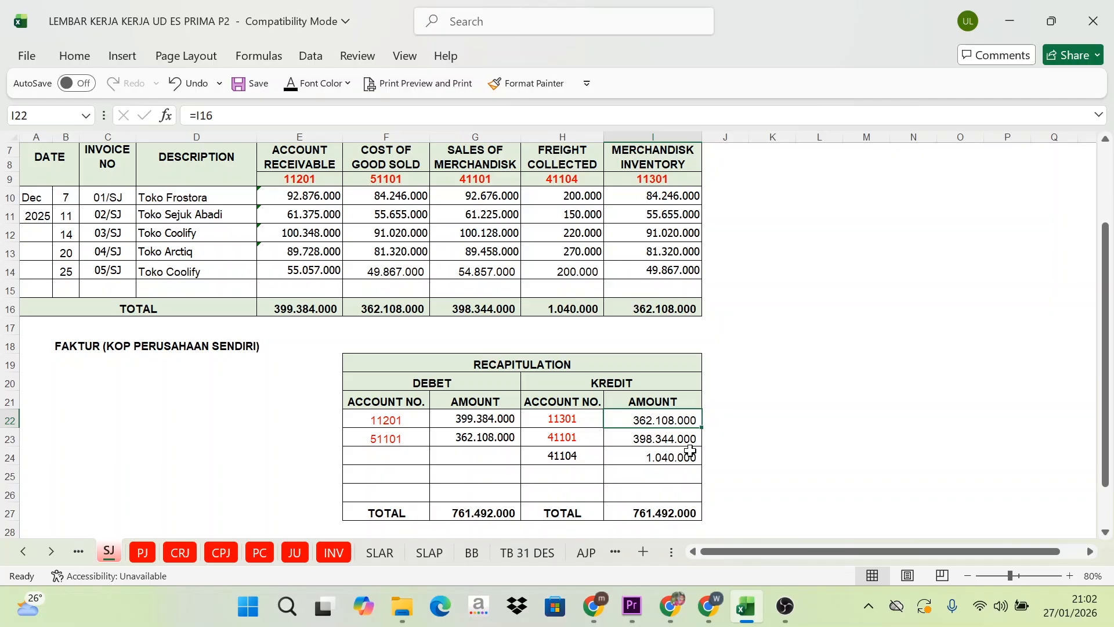
{"action": "left_click", "coordinate": [662, 441]}
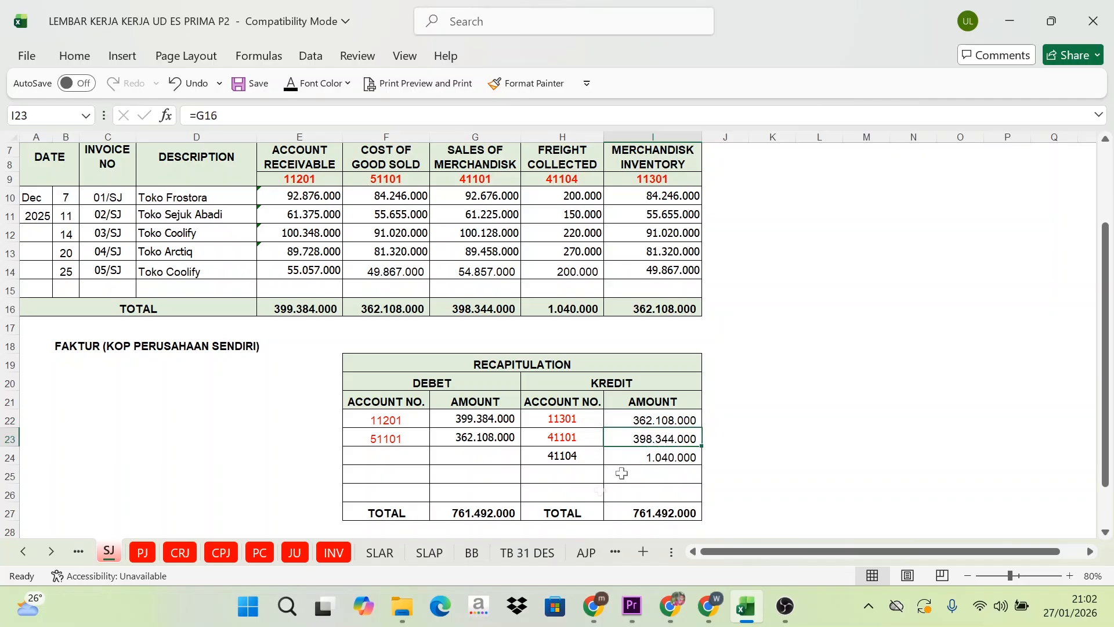
{"action": "left_click", "coordinate": [473, 554]}
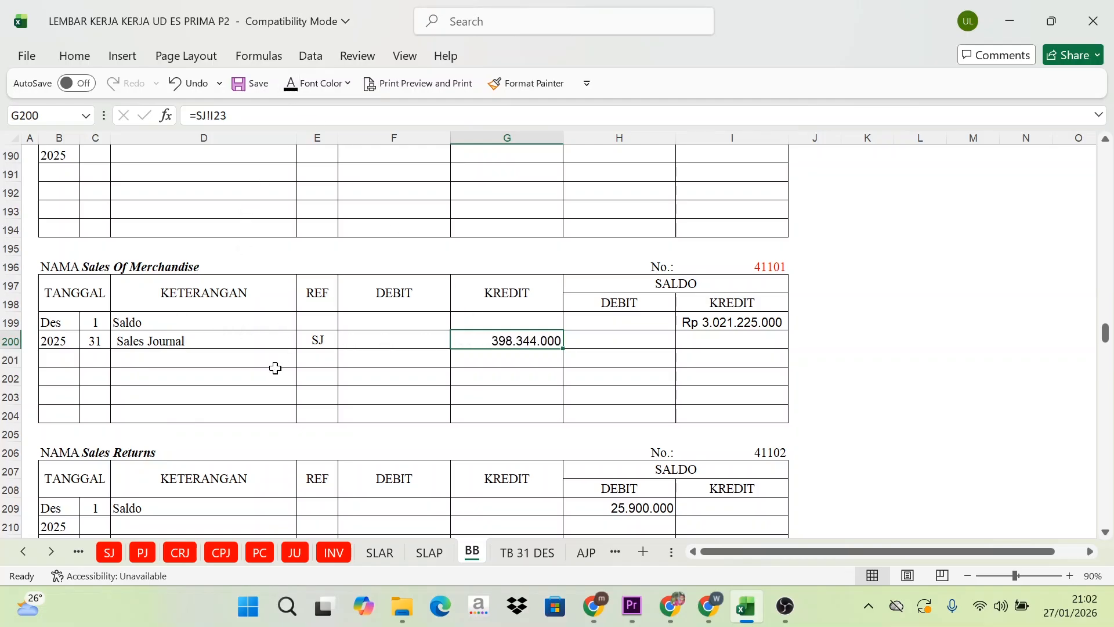
Compare the Kredit balance side with the Kredit posting in Sales Of Merchandise, and reveal the hidden balance in I200 using the automatic font colour
{"action": "left_click", "coordinate": [738, 325]}
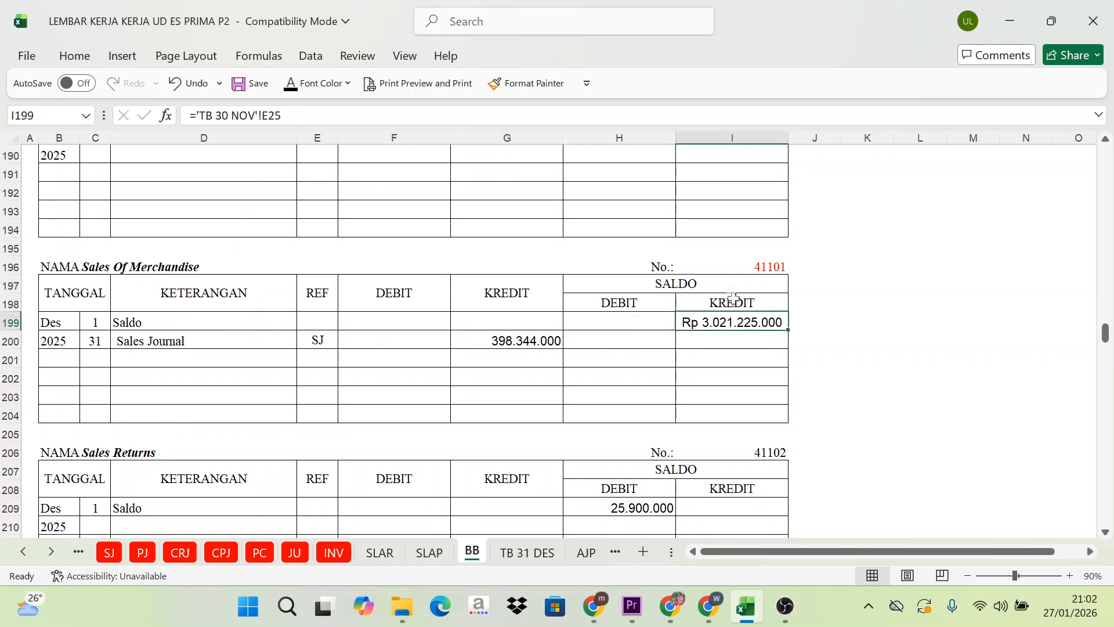
{"action": "left_click", "coordinate": [732, 287]}
{"action": "left_click", "coordinate": [734, 322]}
{"action": "left_click", "coordinate": [139, 342]}
{"action": "left_click", "coordinate": [503, 344]}
{"action": "left_click", "coordinate": [506, 292]}
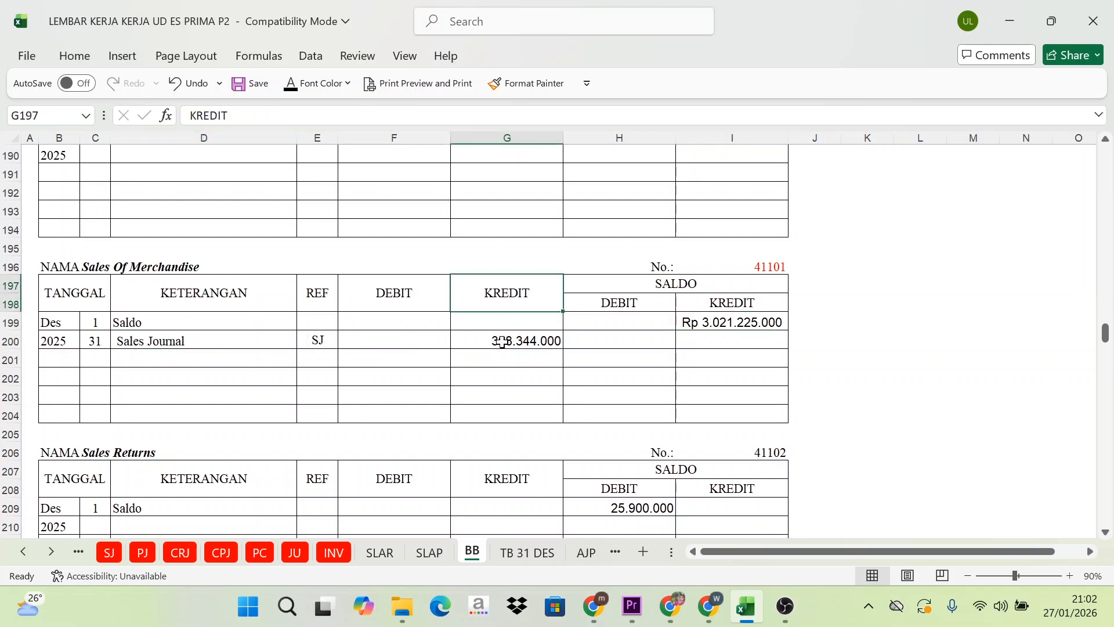
{"action": "left_click", "coordinate": [503, 342]}
{"action": "left_click", "coordinate": [506, 292]}
{"action": "left_click", "coordinate": [502, 341]}
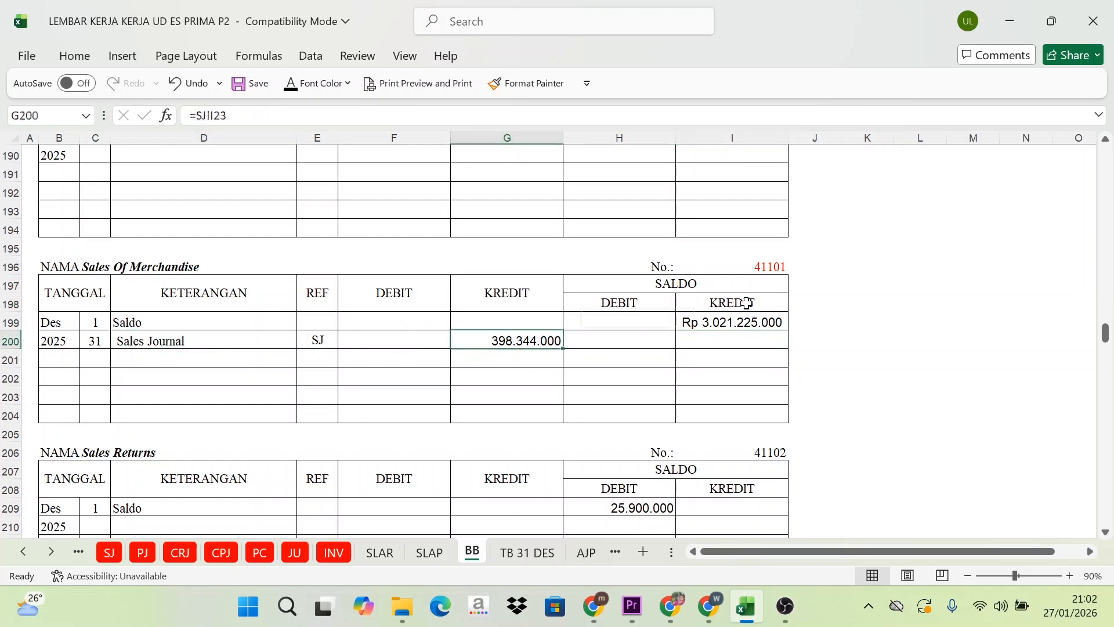
{"action": "left_click", "coordinate": [709, 300]}
{"action": "left_click", "coordinate": [516, 288]}
{"action": "left_click", "coordinate": [533, 355]}
{"action": "left_click", "coordinate": [726, 324]}
{"action": "left_click", "coordinate": [721, 342]}
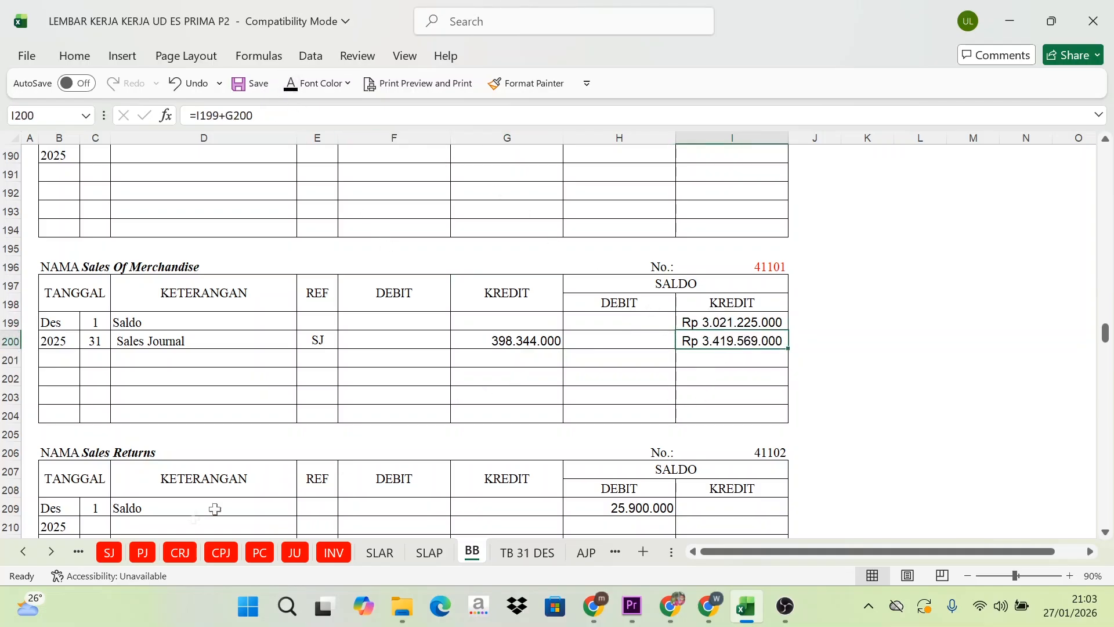
Colour the third credit account number, 41104, red in the SJ sheet's recapitulation and check its amount
{"action": "left_click", "coordinate": [110, 552]}
{"action": "left_click", "coordinate": [552, 453]}
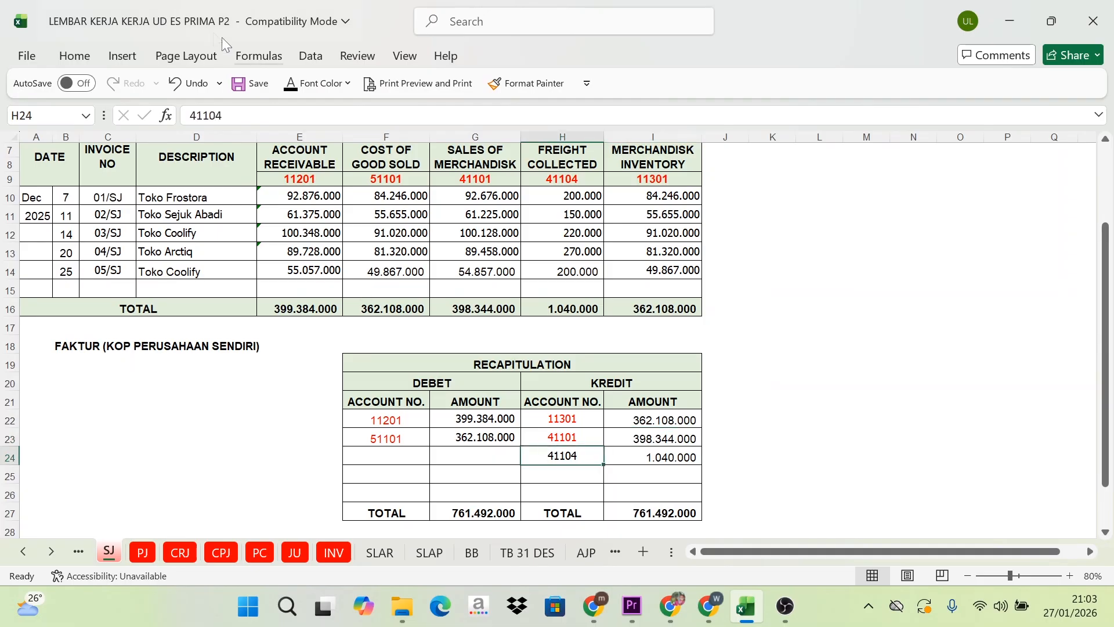
{"action": "left_click", "coordinate": [347, 83]}
{"action": "left_click", "coordinate": [318, 369]}
{"action": "left_click", "coordinate": [685, 466]}
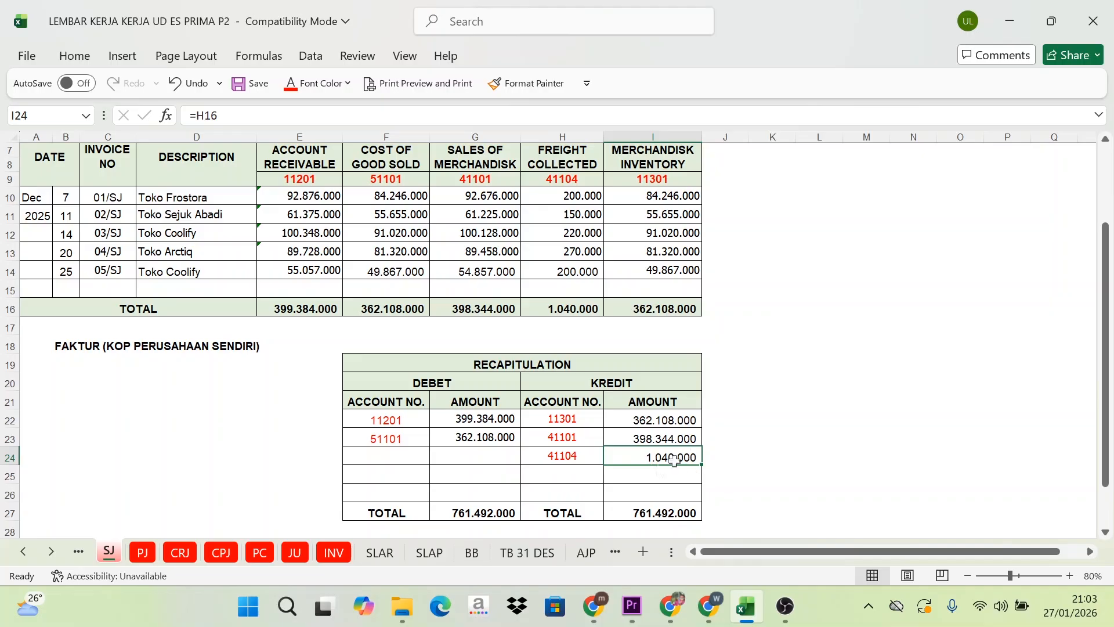
On the BB sheet, find the Freight Collected ledger and colour its account number 41104 red
{"action": "left_click", "coordinate": [473, 553]}
{"action": "scroll", "coordinate": [637, 420], "scroll_direction": "down", "scroll_amount": 7}
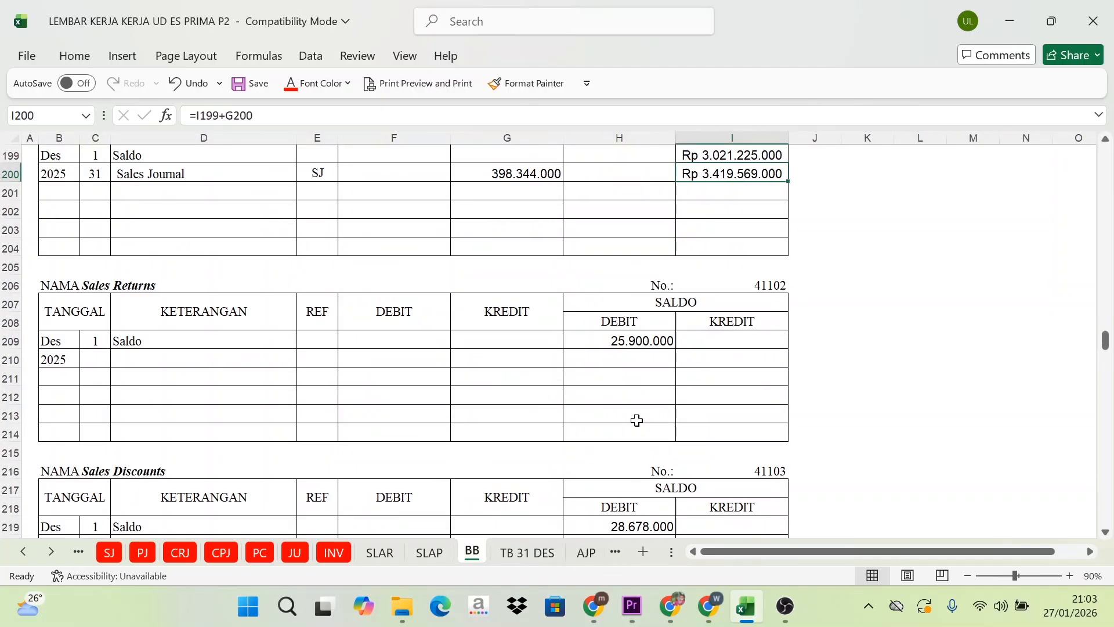
{"action": "left_click", "coordinate": [748, 441]}
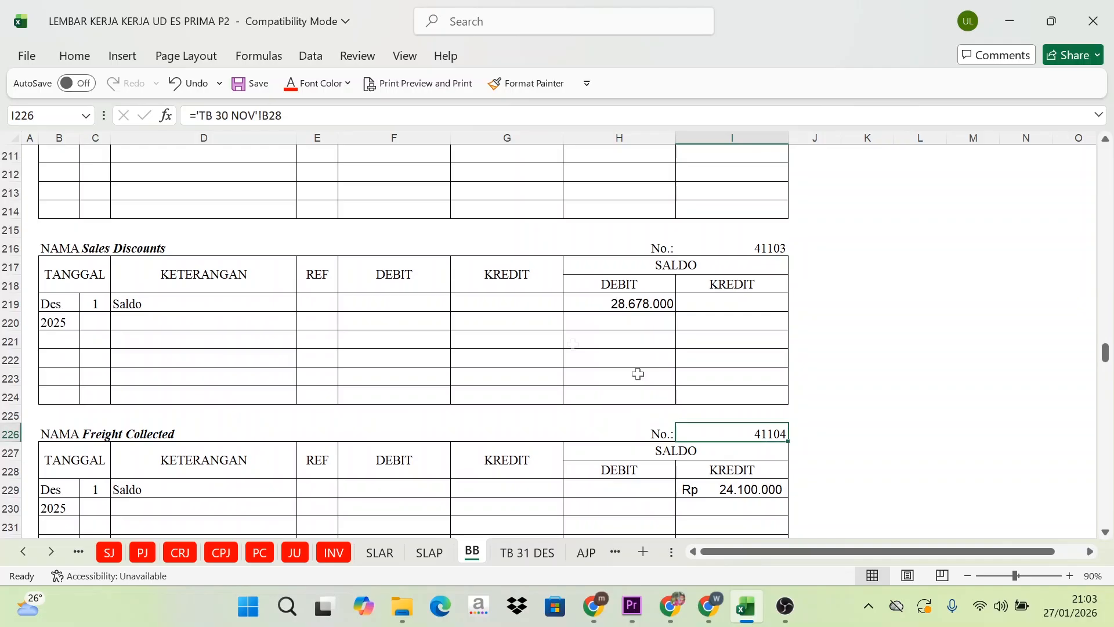
{"action": "left_click", "coordinate": [292, 84]}
Reveal the hidden day 31, Sales Journal description and SJ reference in Freight Collected row 230 using the automatic font colour
{"action": "scroll", "coordinate": [174, 456], "scroll_direction": "down", "scroll_amount": 1}
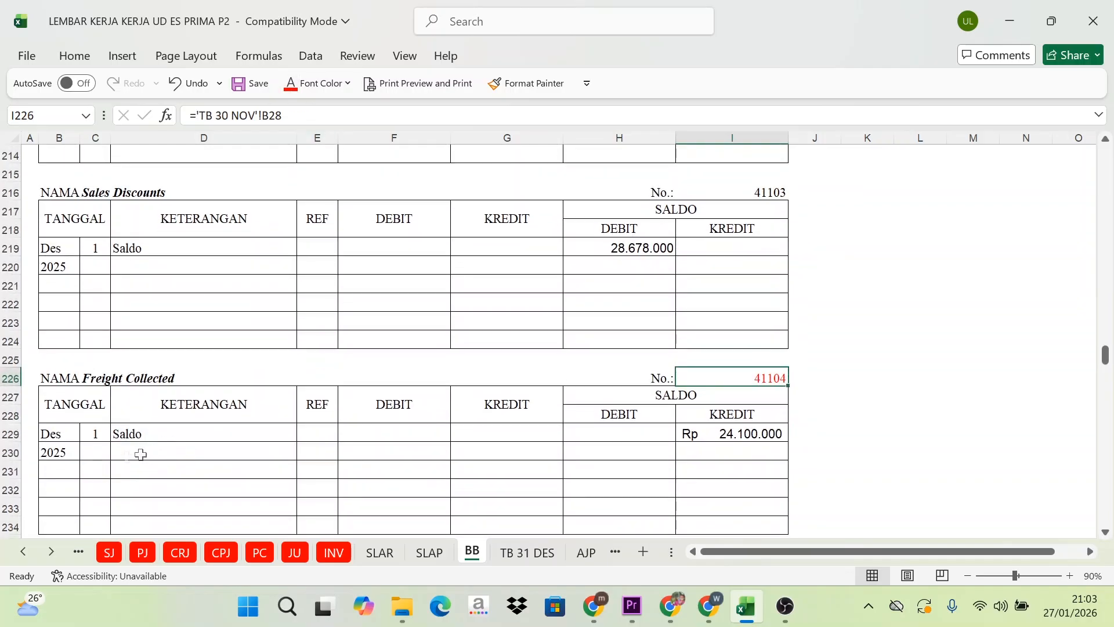
{"action": "left_click_drag", "start_coordinate": [98, 457], "coordinate": [300, 457]}
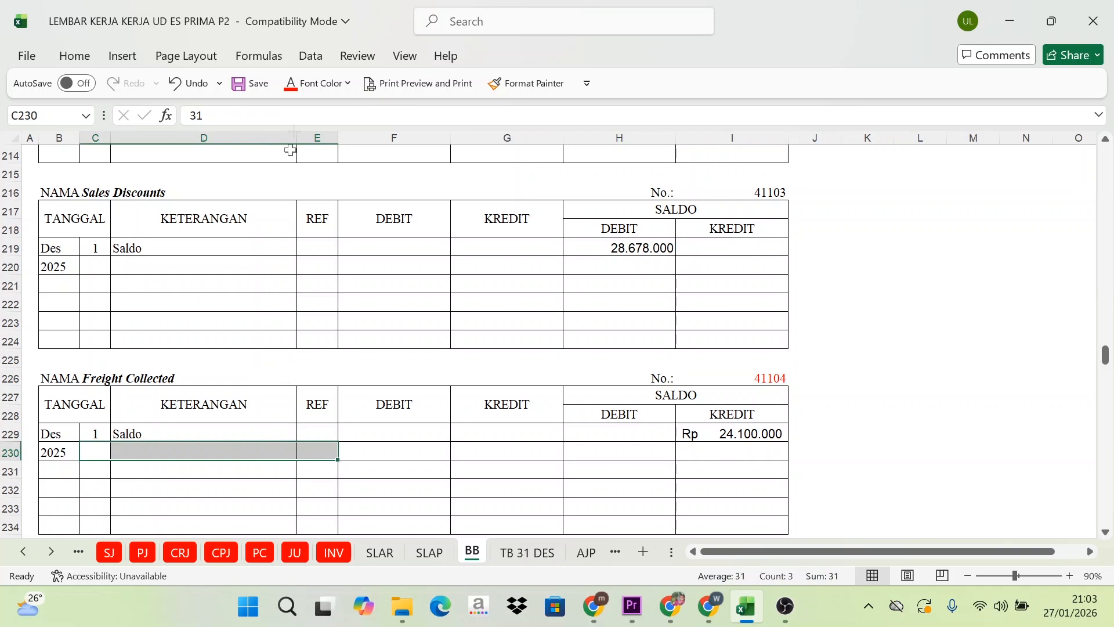
{"action": "left_click", "coordinate": [347, 83]}
{"action": "left_click", "coordinate": [314, 144]}
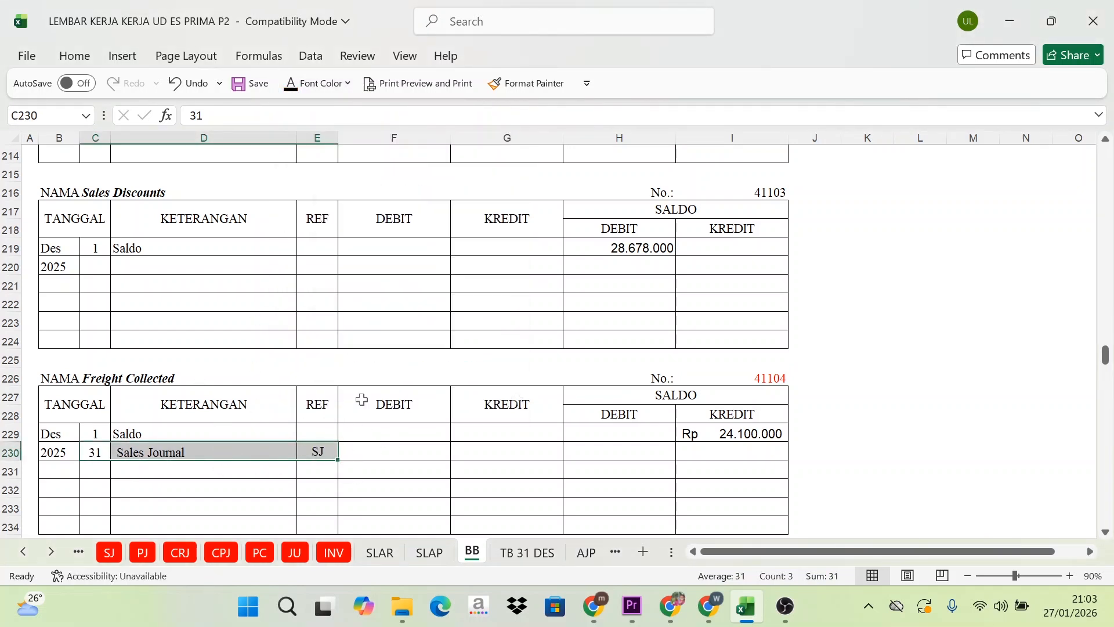
{"action": "left_click", "coordinate": [141, 455]}
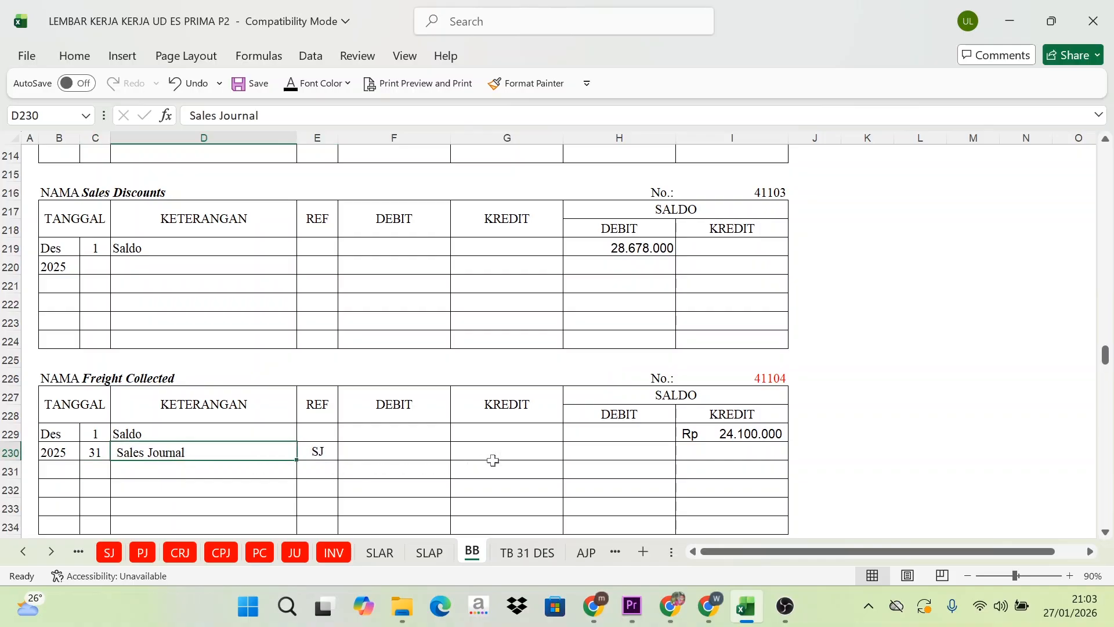
Check the 41104 credit amount in the SJ recapitulation and reveal the matching hidden credit in G230 of Freight Collected
{"action": "left_click", "coordinate": [508, 453]}
{"action": "left_click", "coordinate": [109, 553]}
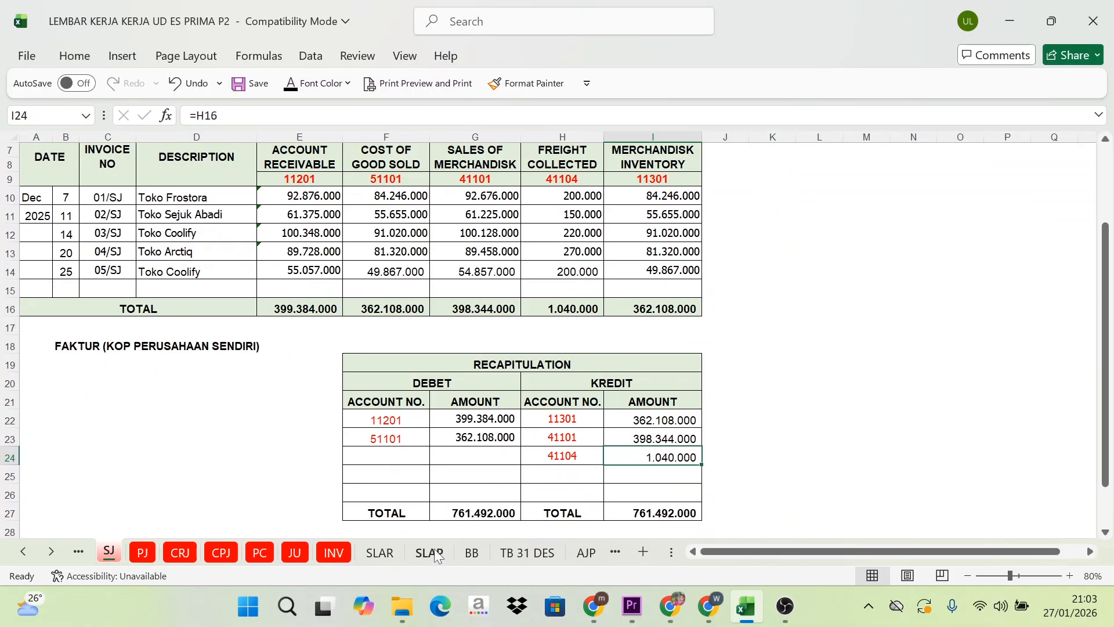
{"action": "left_click", "coordinate": [465, 552]}
{"action": "left_click_drag", "start_coordinate": [411, 405], "coordinate": [482, 448]}
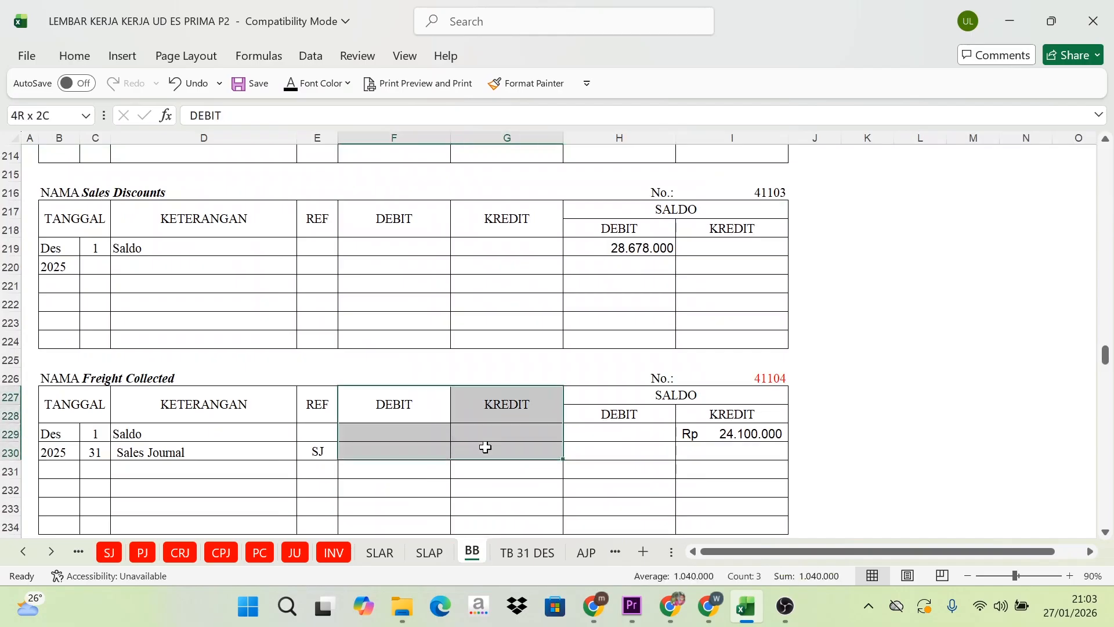
{"action": "left_click", "coordinate": [490, 450]}
{"action": "left_click", "coordinate": [290, 84]}
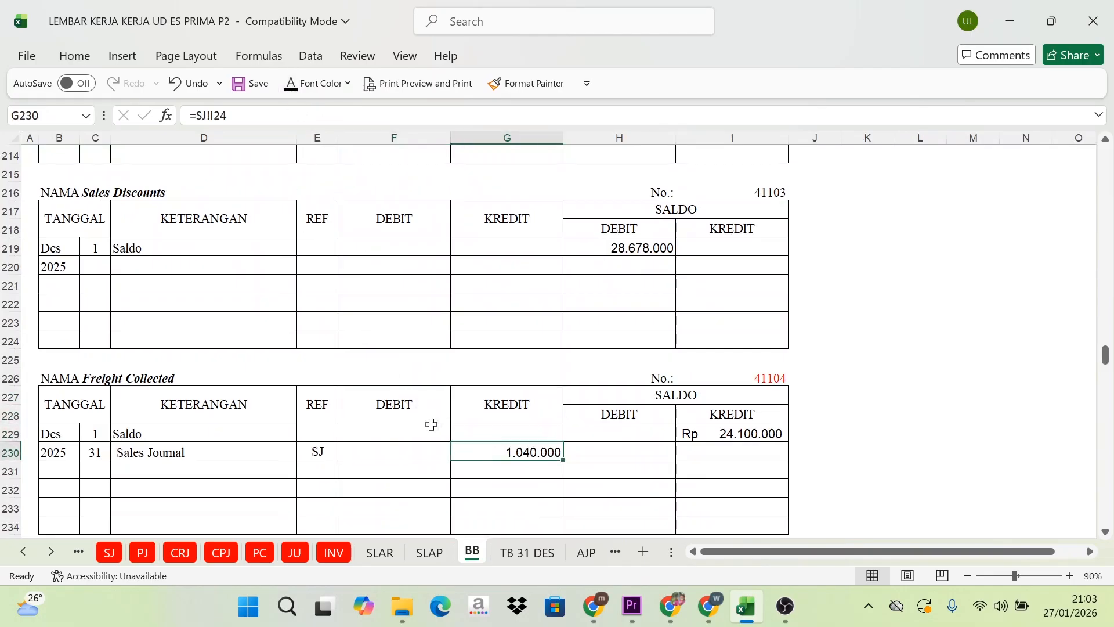
Compare the Kredit balance side with the Kredit posting in Freight Collected, and reveal the hidden balance in I230 using the automatic font colour
{"action": "left_click", "coordinate": [727, 436]}
{"action": "left_click", "coordinate": [733, 402]}
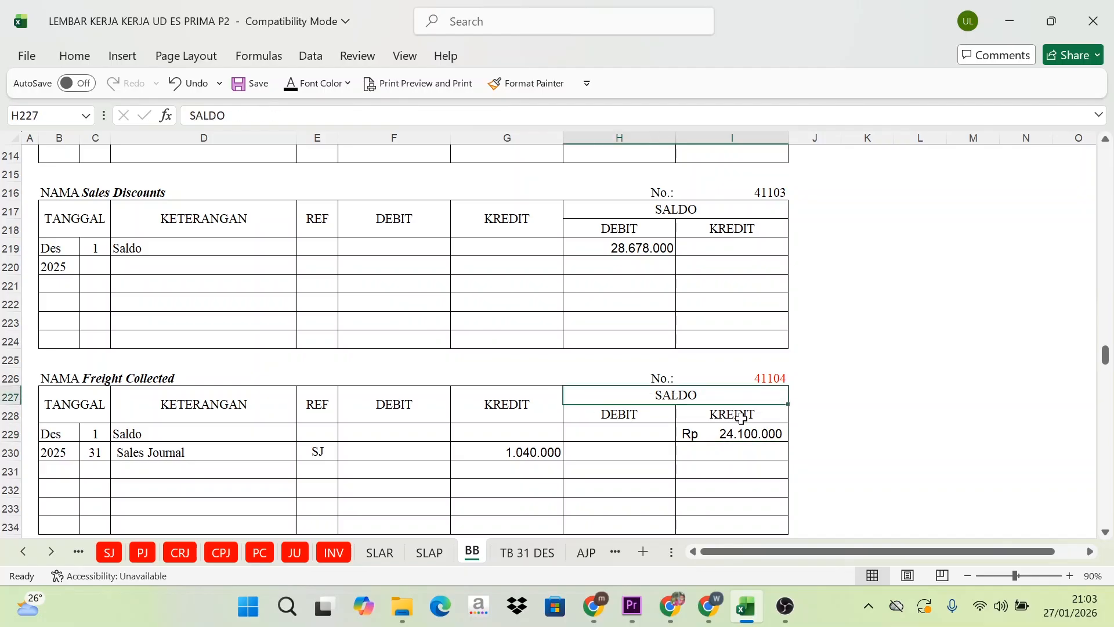
{"action": "left_click", "coordinate": [739, 417]}
{"action": "left_click", "coordinate": [746, 434]}
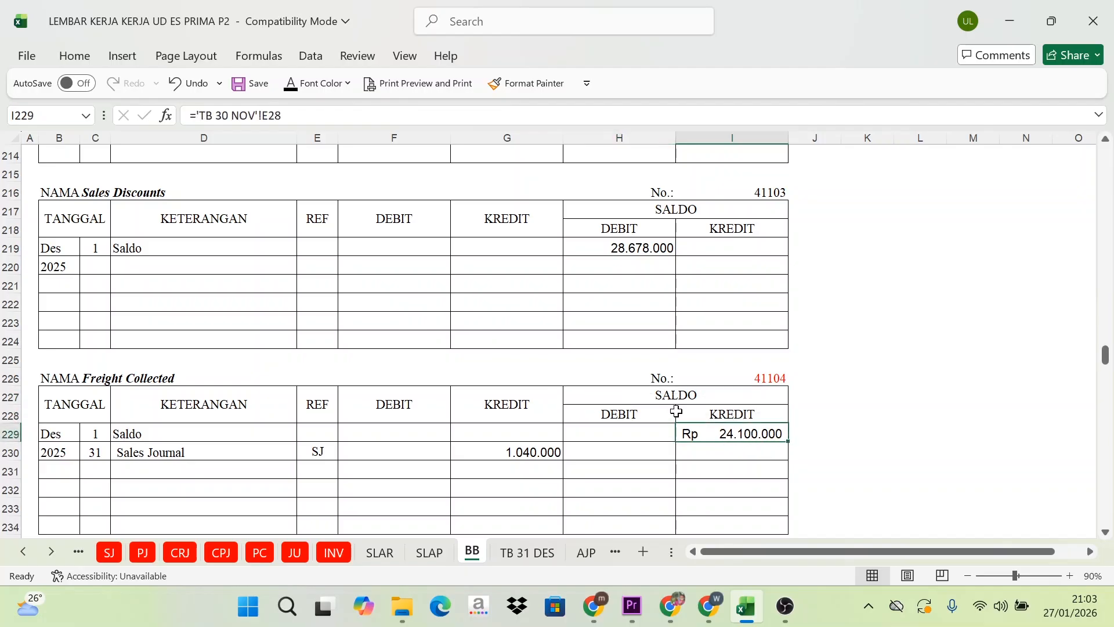
{"action": "left_click", "coordinate": [509, 416]}
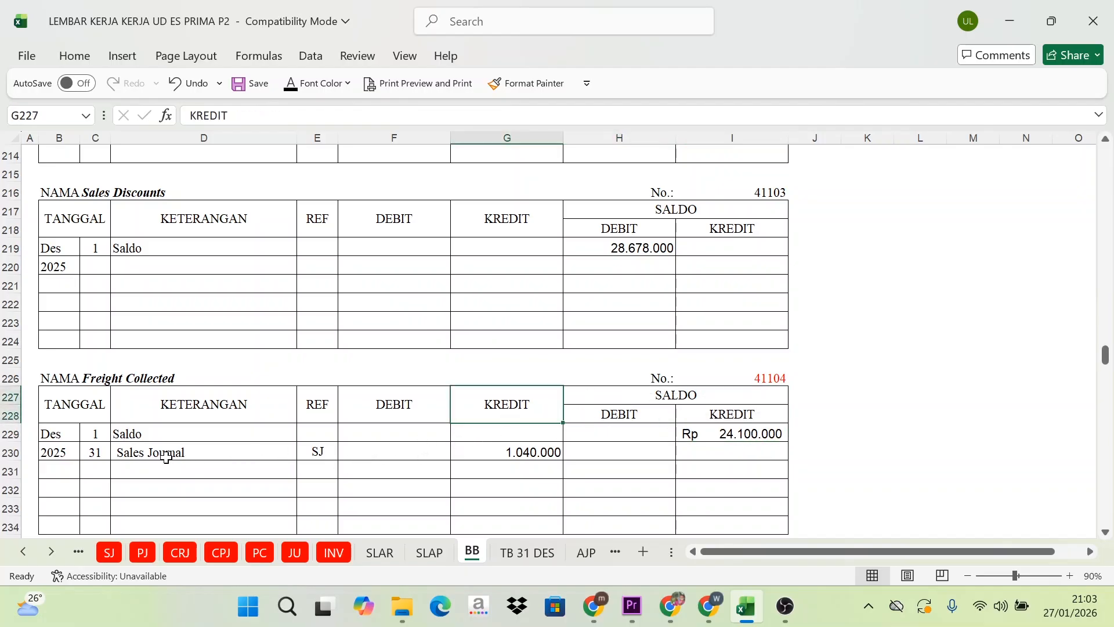
{"action": "left_click", "coordinate": [165, 456]}
{"action": "left_click", "coordinate": [511, 450]}
{"action": "left_click", "coordinate": [510, 423]}
{"action": "left_click", "coordinate": [517, 458]}
{"action": "left_click", "coordinate": [510, 402]}
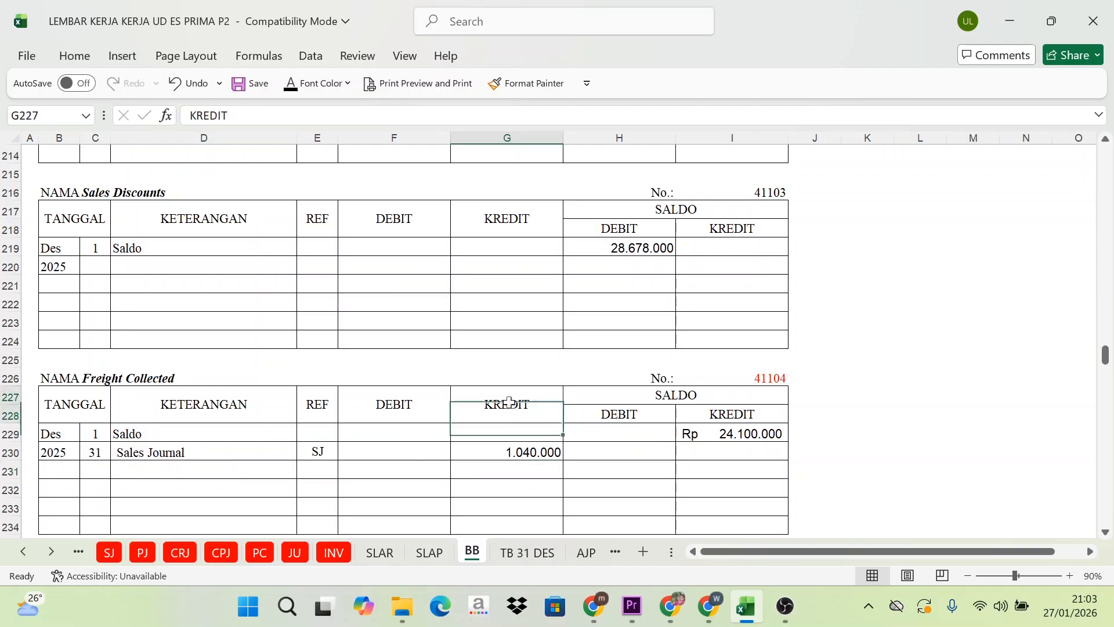
{"action": "left_click", "coordinate": [551, 451]}
{"action": "left_click", "coordinate": [740, 413]}
{"action": "left_click", "coordinate": [513, 400]}
{"action": "left_click", "coordinate": [551, 452]}
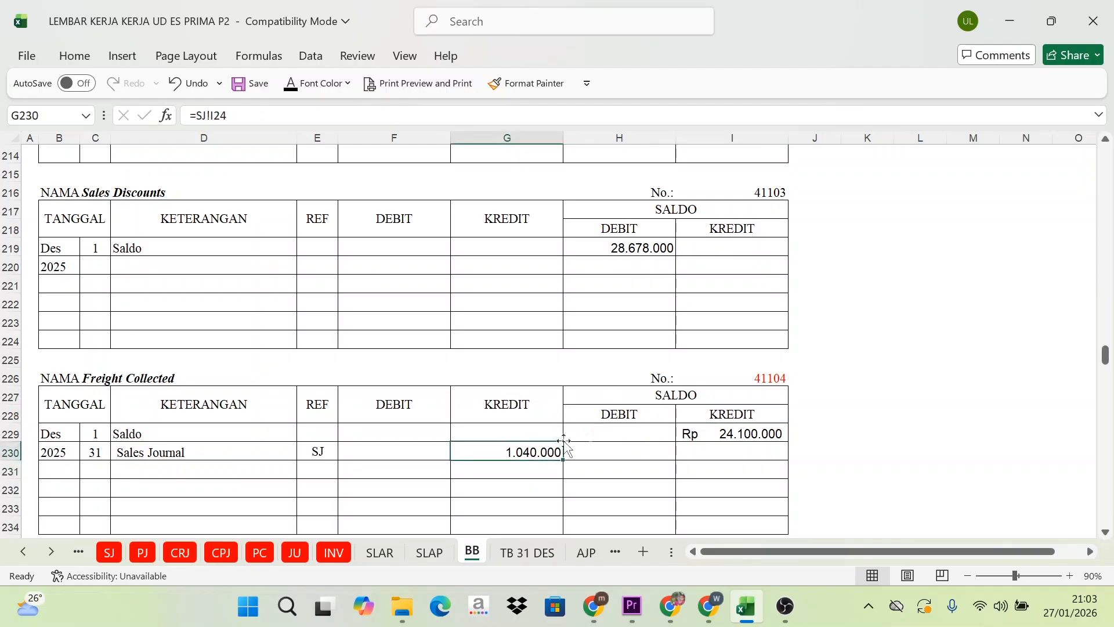
{"action": "left_click", "coordinate": [702, 413]}
{"action": "left_click", "coordinate": [725, 456]}
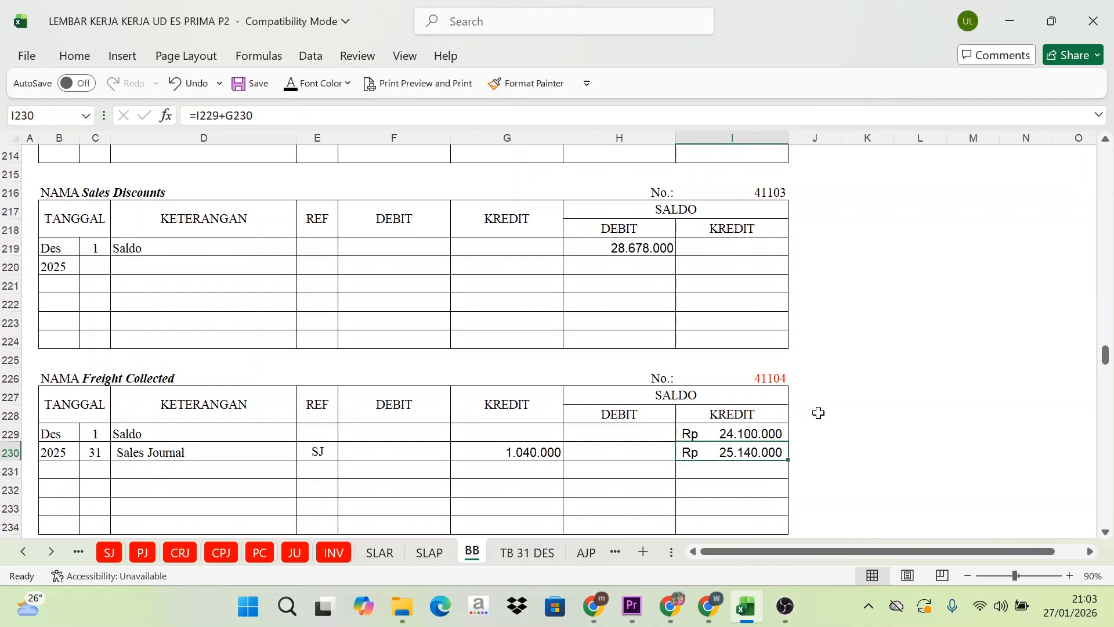
Review the SJ sheet's totals and recapitulation, look through the PJ, CRJ, CPJ, PC and JU journal sheets, and return to the BB sheet
{"action": "scroll", "coordinate": [296, 505], "scroll_direction": "down", "scroll_amount": 1}
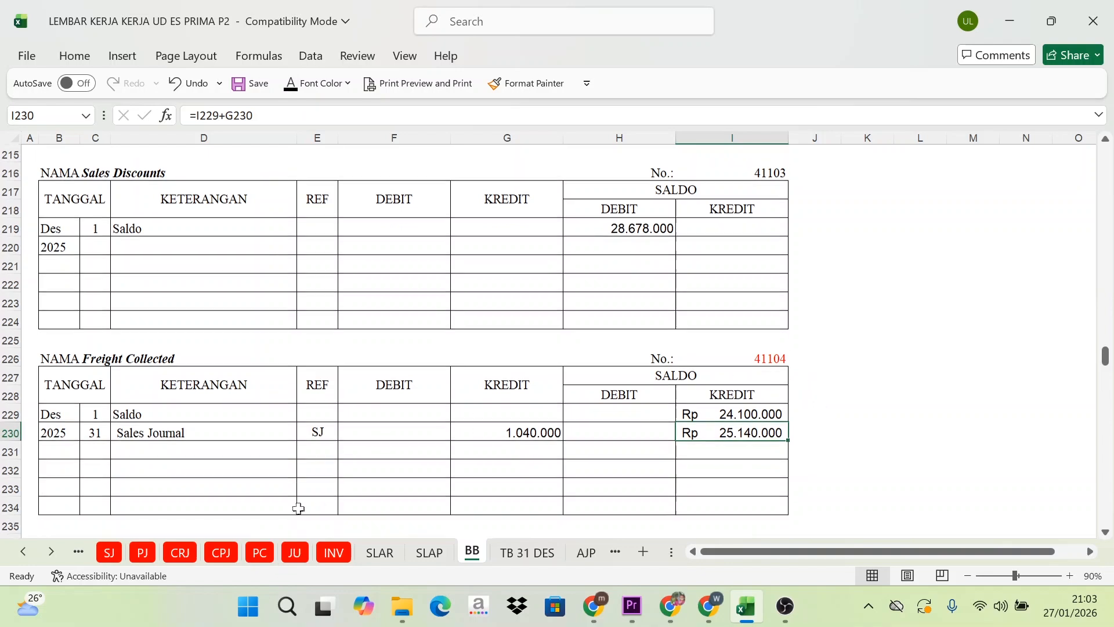
{"action": "left_click", "coordinate": [105, 552]}
{"action": "scroll", "coordinate": [325, 400], "scroll_direction": "up", "scroll_amount": 2}
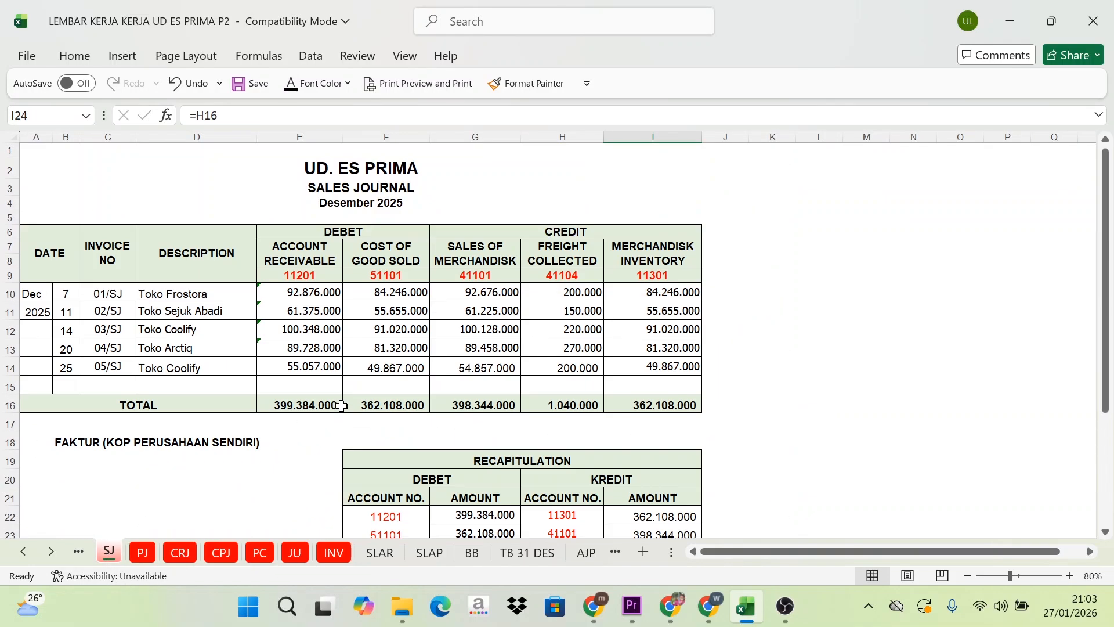
{"action": "scroll", "coordinate": [331, 402], "scroll_direction": "down", "scroll_amount": 3}
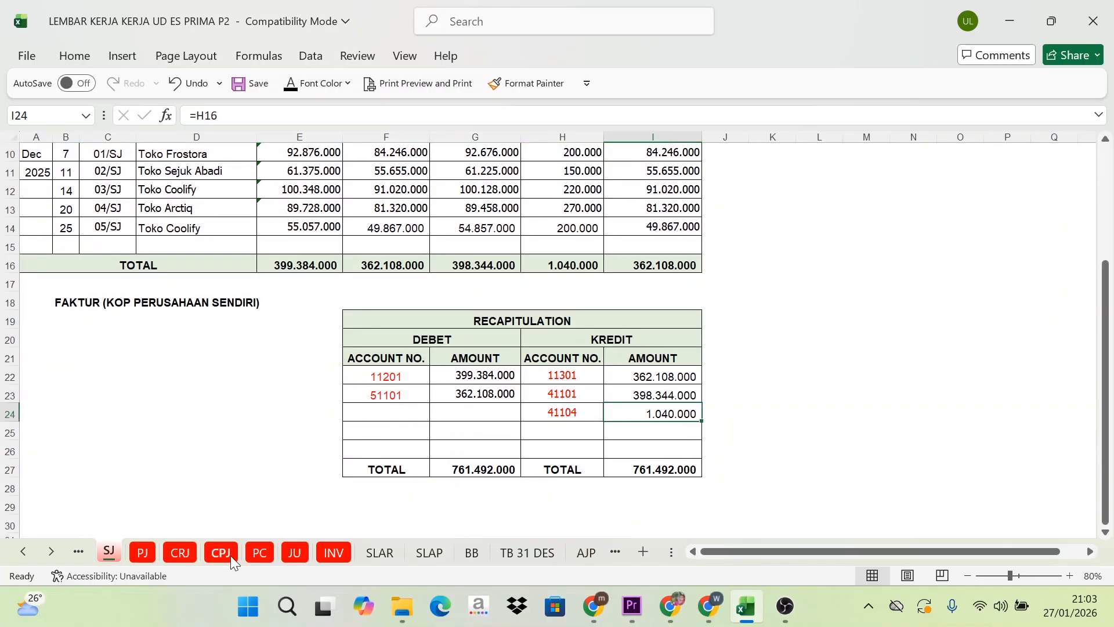
{"action": "left_click", "coordinate": [143, 555]}
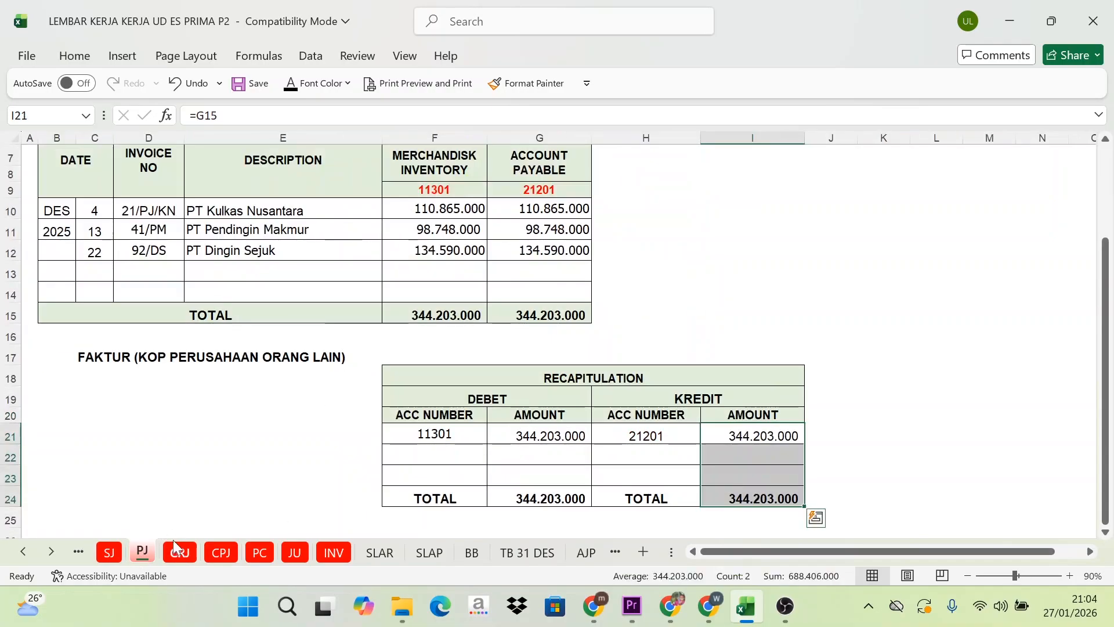
{"action": "left_click", "coordinate": [179, 554]}
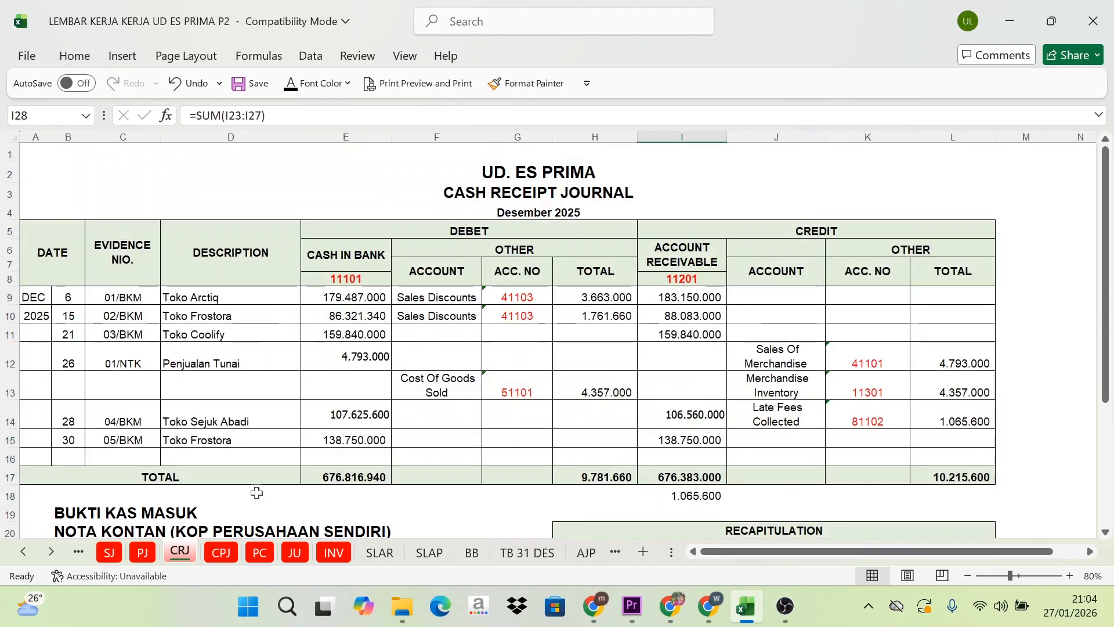
{"action": "left_click", "coordinate": [221, 553]}
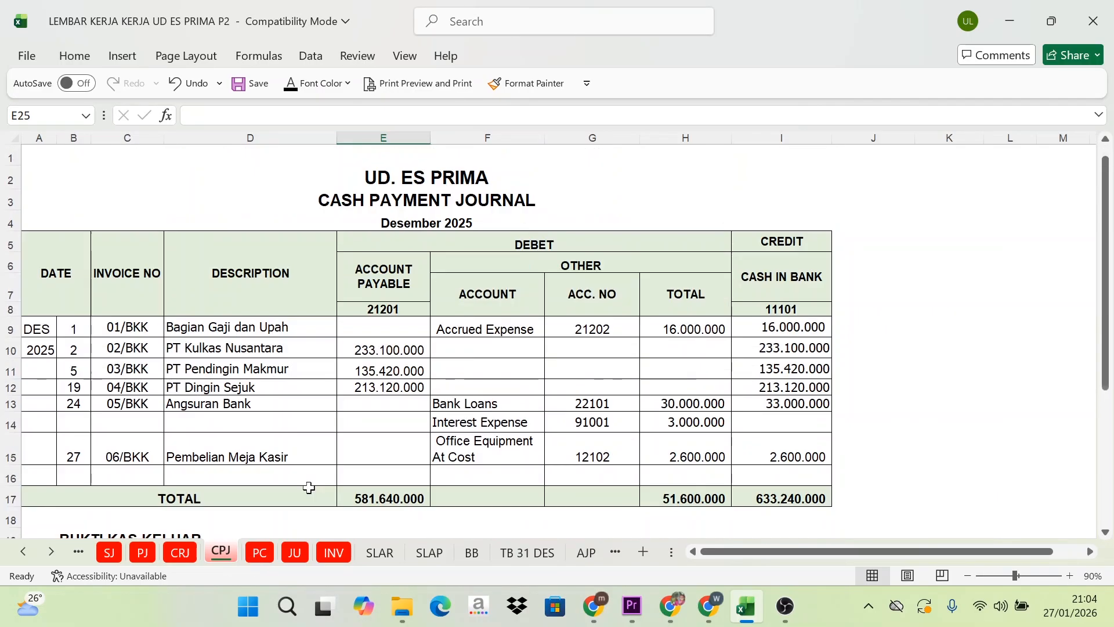
{"action": "left_click", "coordinate": [260, 555]}
{"action": "left_click", "coordinate": [296, 554]}
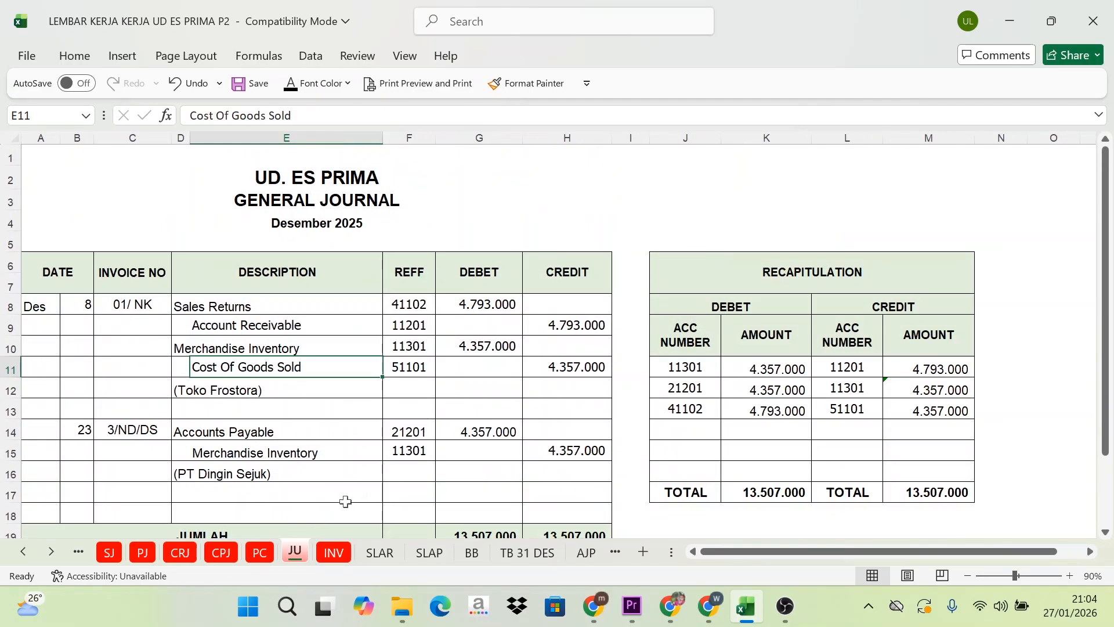
{"action": "left_click", "coordinate": [470, 555]}
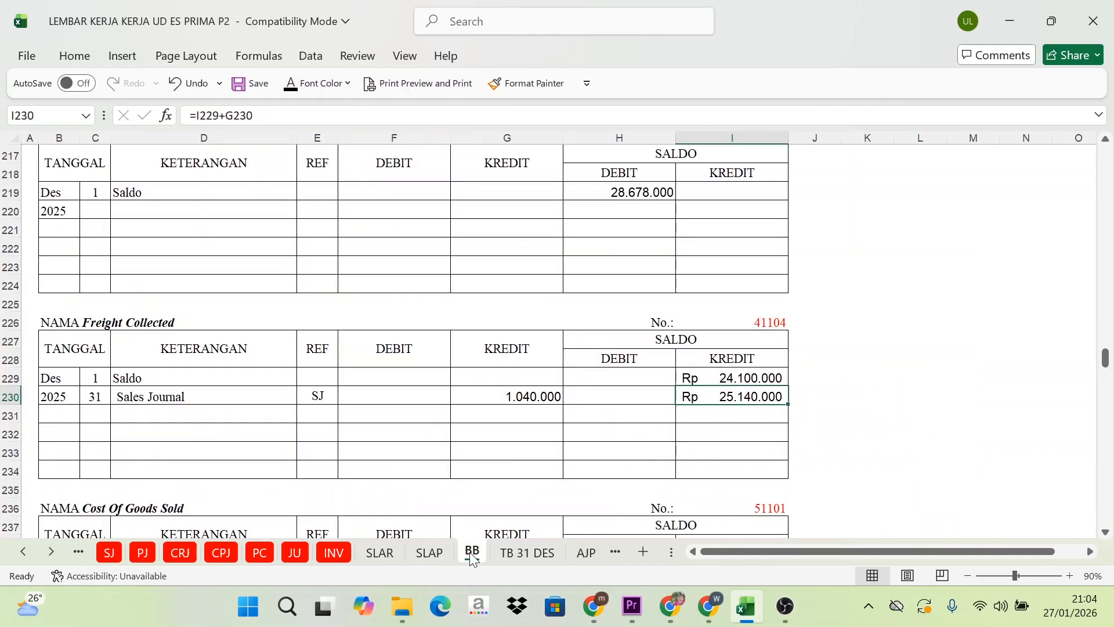
Examine the debit and credit accounts and amounts in the PJ sheet's recapitulation, and go back to the BB sheet
{"action": "left_click", "coordinate": [143, 554]}
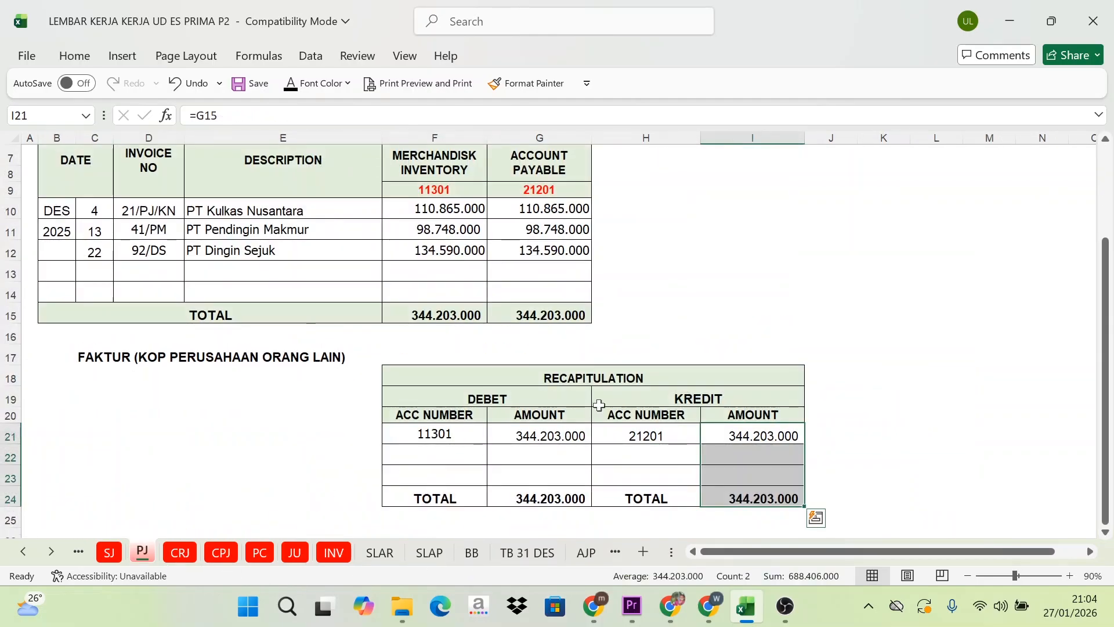
{"action": "left_click", "coordinate": [624, 396]}
{"action": "left_click", "coordinate": [587, 432]}
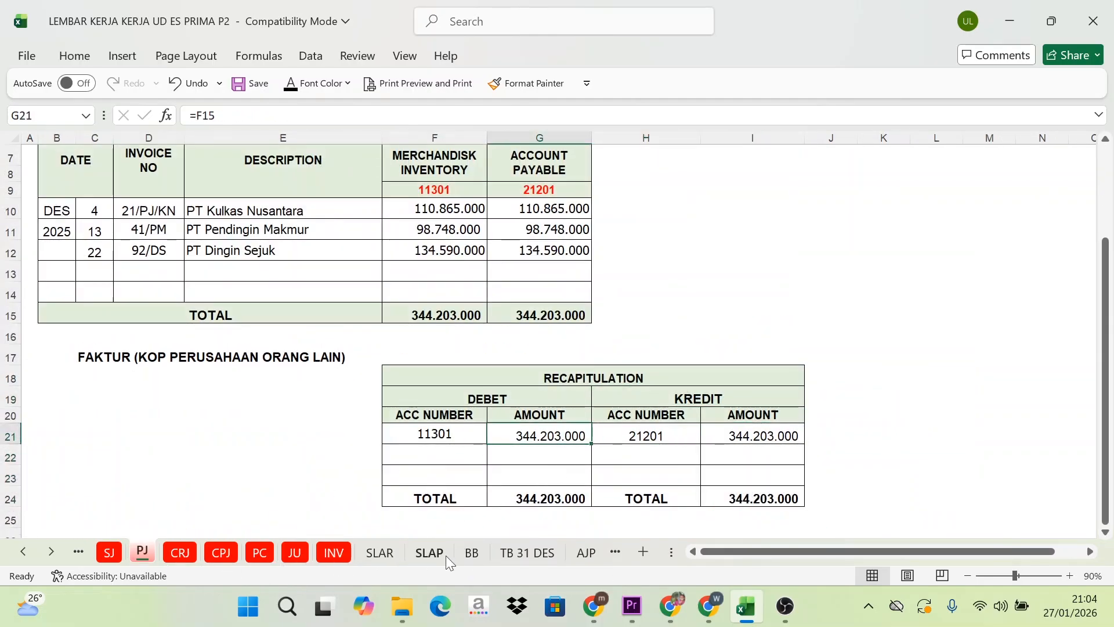
{"action": "left_click", "coordinate": [470, 552]}
Examine the debit and credit account numbers and amounts in the SJ sheet's recapitulation, and return to the BB sheet
{"action": "left_click", "coordinate": [112, 554]}
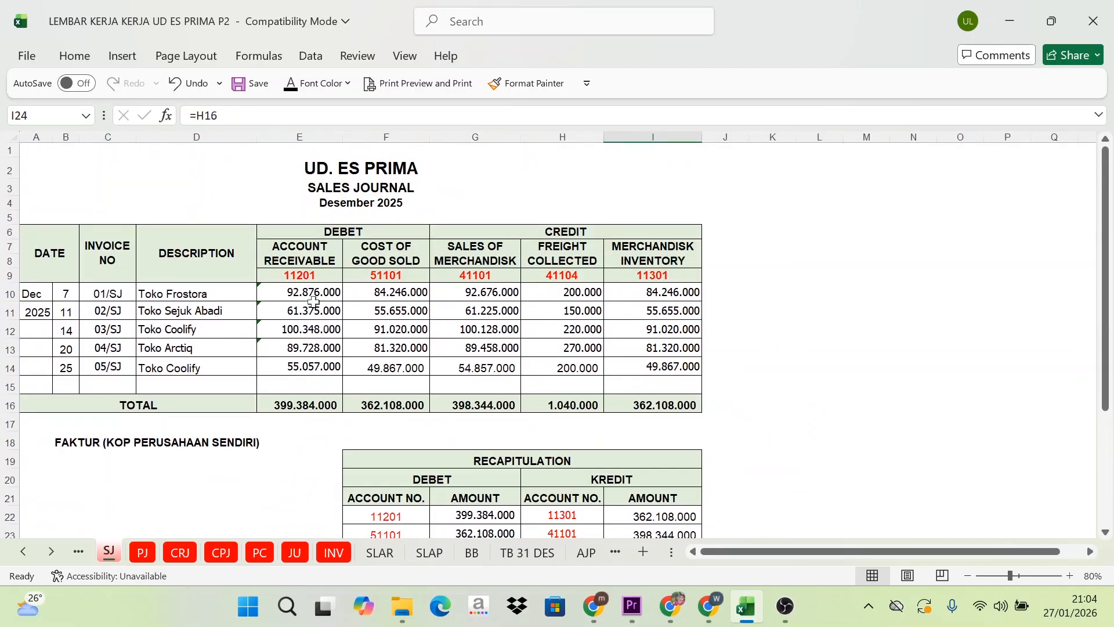
{"action": "scroll", "coordinate": [371, 355], "scroll_direction": "down", "scroll_amount": 2}
{"action": "left_click", "coordinate": [556, 414]}
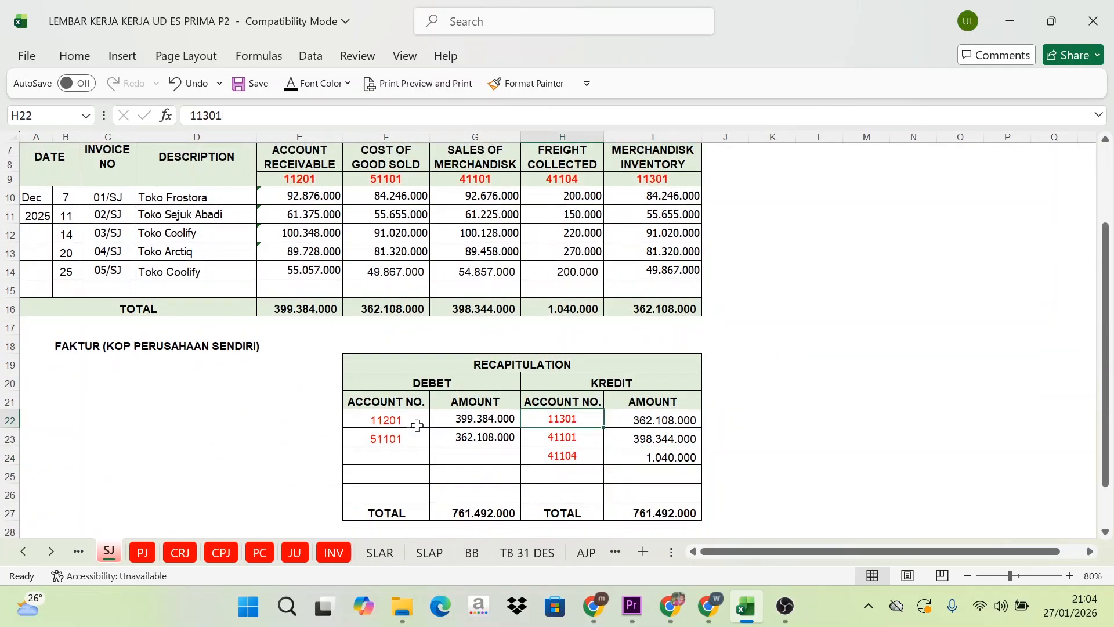
{"action": "left_click", "coordinate": [383, 424]}
{"action": "left_click_drag", "start_coordinate": [426, 422], "coordinate": [482, 440]}
{"action": "left_click", "coordinate": [472, 553]}
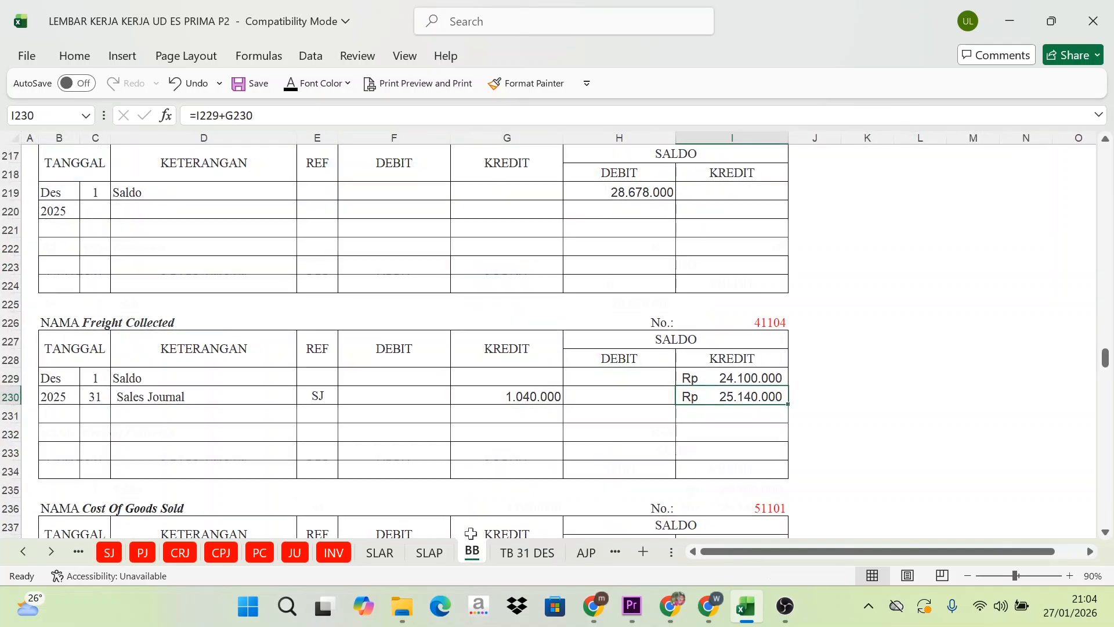
Reveal all hidden postings and balances in the BB general ledger by applying the automatic font colour to the whole sheet
{"action": "scroll", "coordinate": [78, 265], "scroll_direction": "up", "scroll_amount": 10}
{"action": "scroll", "coordinate": [78, 266], "scroll_direction": "up", "scroll_amount": 17}
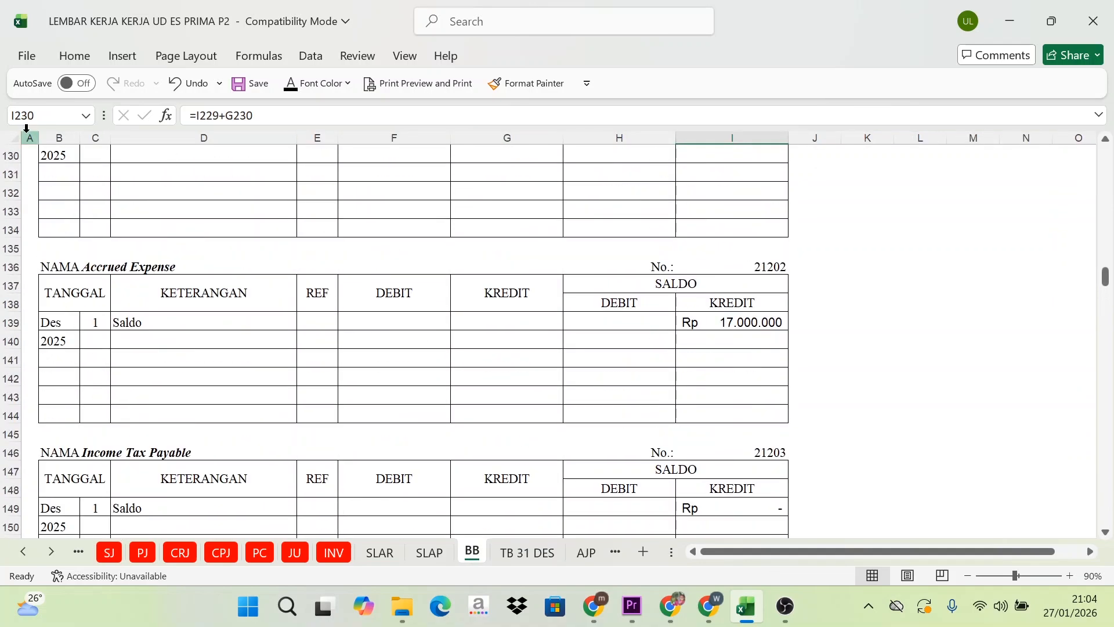
{"action": "left_click", "coordinate": [7, 138]}
{"action": "scroll", "coordinate": [793, 398], "scroll_direction": "up", "scroll_amount": 17}
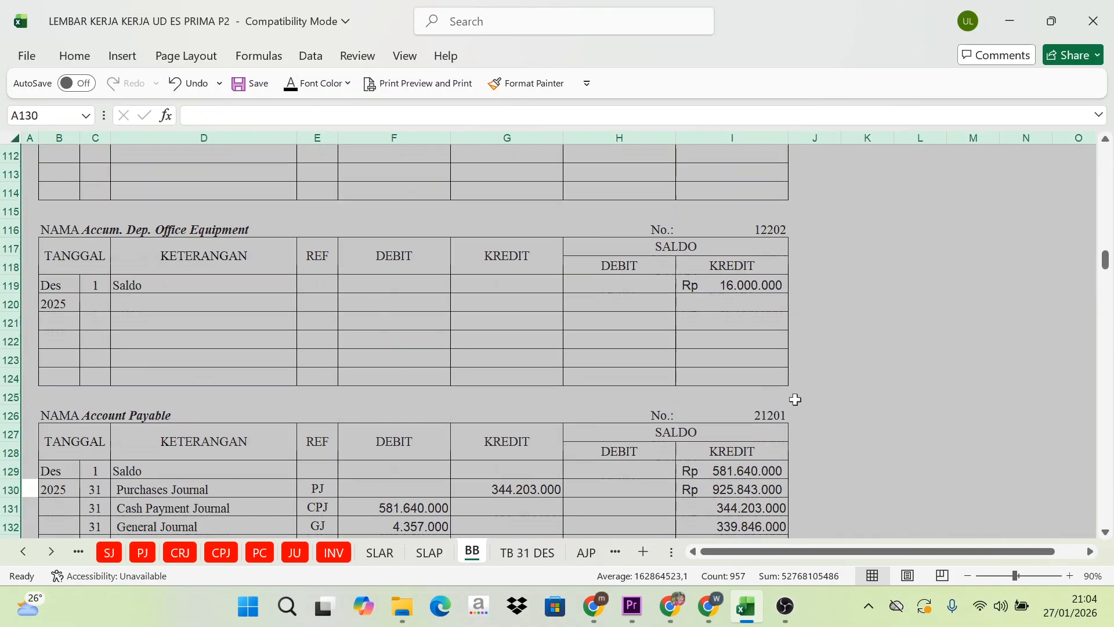
{"action": "left_click_drag", "start_coordinate": [1105, 231], "coordinate": [1105, 155]}
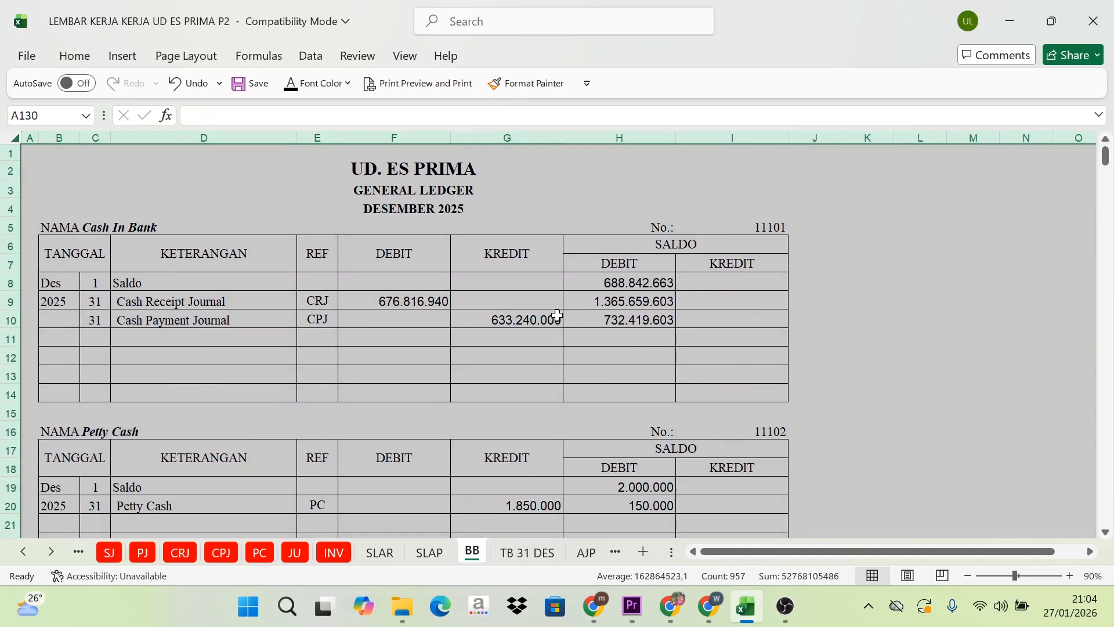
{"action": "left_click", "coordinate": [544, 315]}
Look through the ledger accounts and check the posting dates and last balances of Cash In Bank, Petty Cash and Account Receivable
{"action": "scroll", "coordinate": [176, 424], "scroll_direction": "down", "scroll_amount": 6}
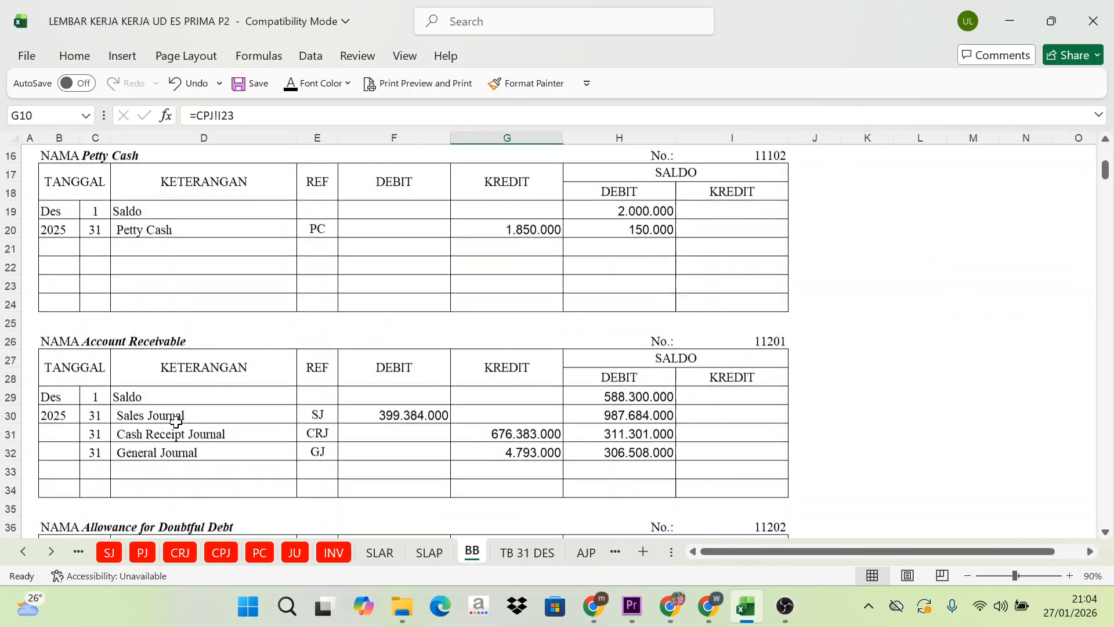
{"action": "scroll", "coordinate": [177, 425], "scroll_direction": "down", "scroll_amount": 15}
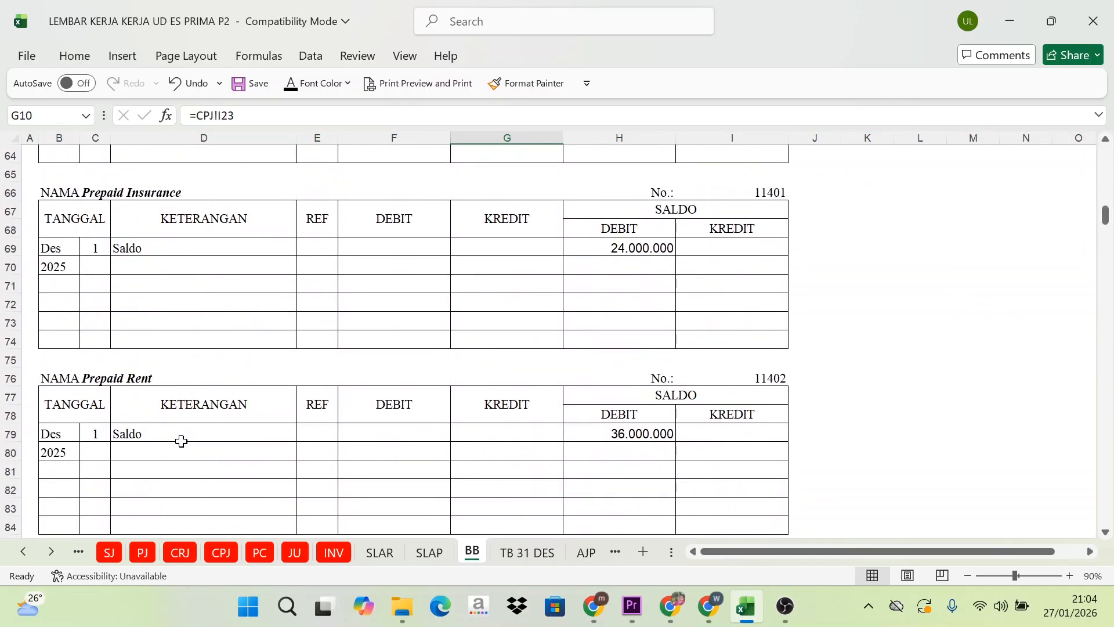
{"action": "scroll", "coordinate": [181, 439], "scroll_direction": "up", "scroll_amount": 7}
{"action": "scroll", "coordinate": [181, 441], "scroll_direction": "up", "scroll_amount": 14}
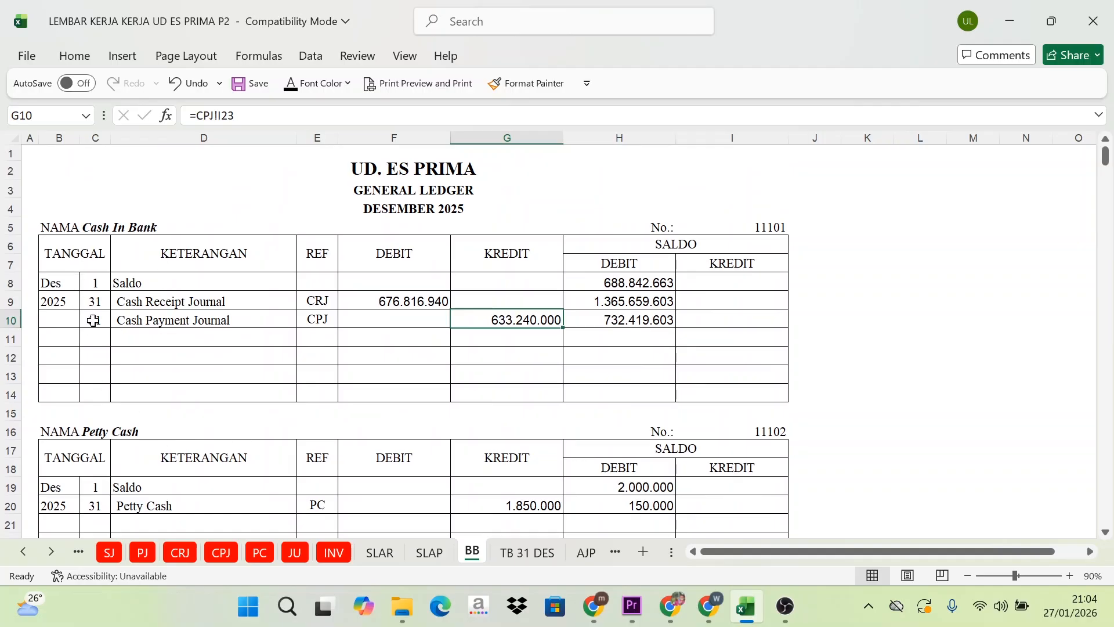
{"action": "left_click", "coordinate": [94, 321]}
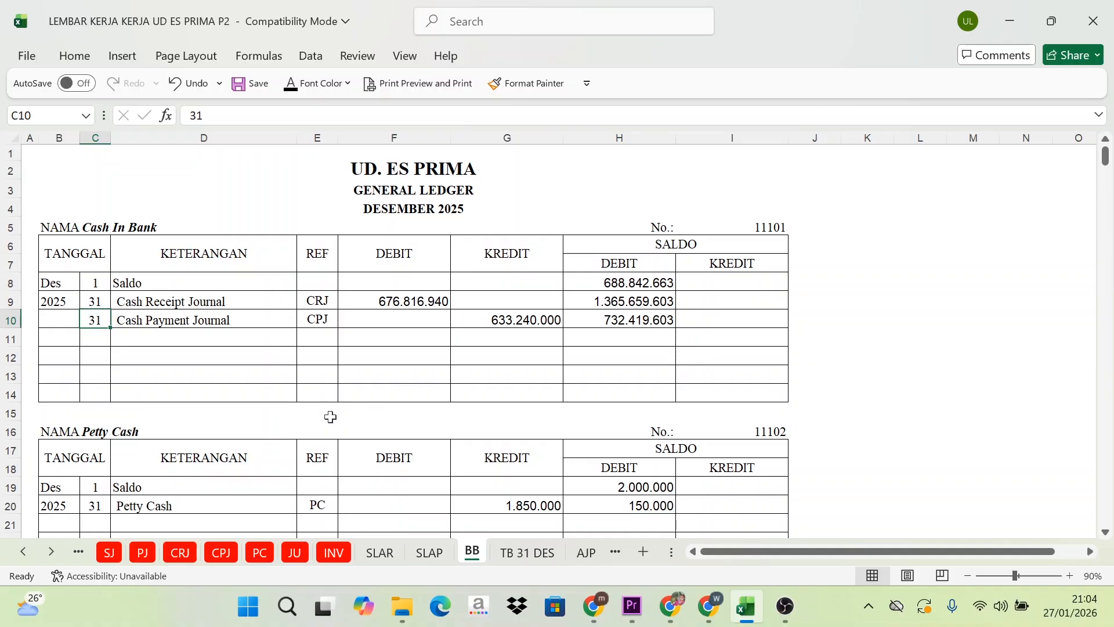
{"action": "scroll", "coordinate": [330, 418], "scroll_direction": "down", "scroll_amount": 3}
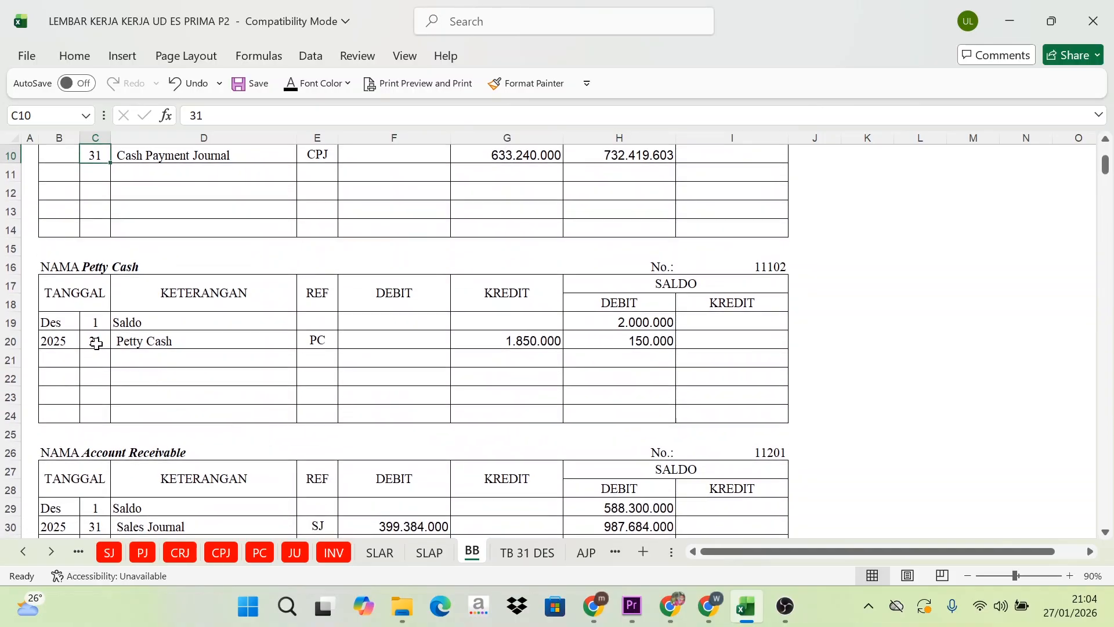
{"action": "left_click", "coordinate": [96, 344]}
{"action": "left_click", "coordinate": [662, 336]}
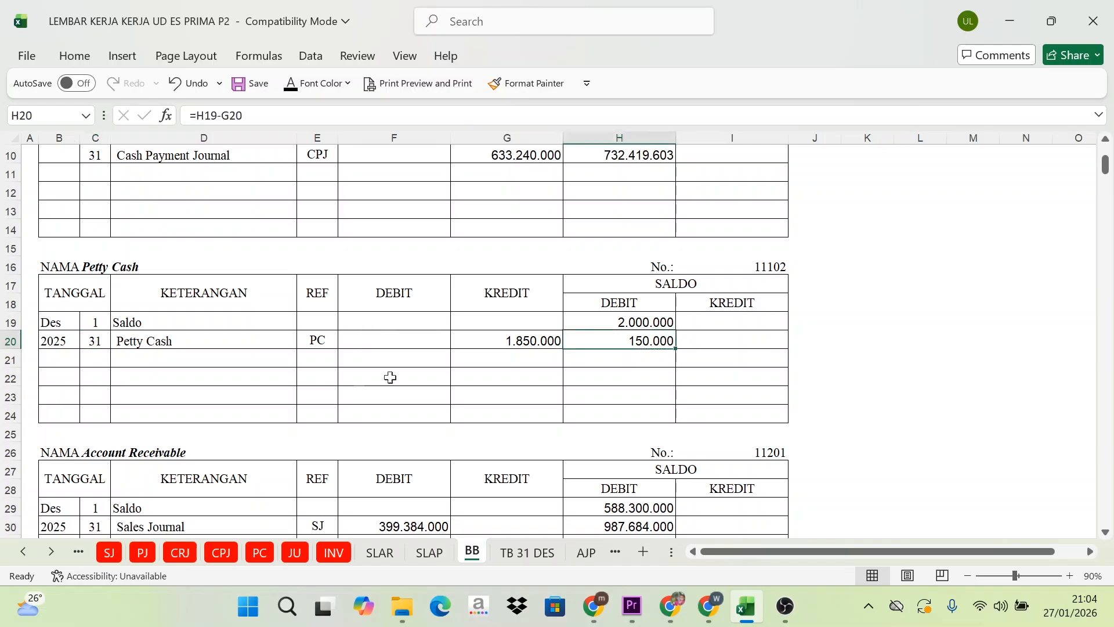
{"action": "scroll", "coordinate": [178, 439], "scroll_direction": "down", "scroll_amount": 2}
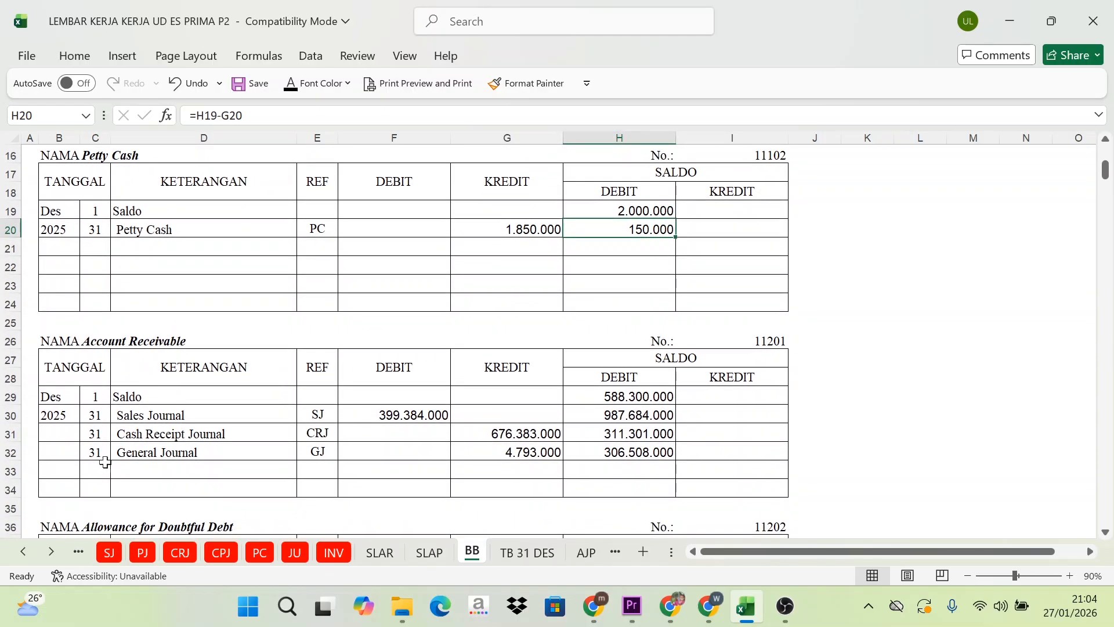
{"action": "left_click", "coordinate": [587, 392]}
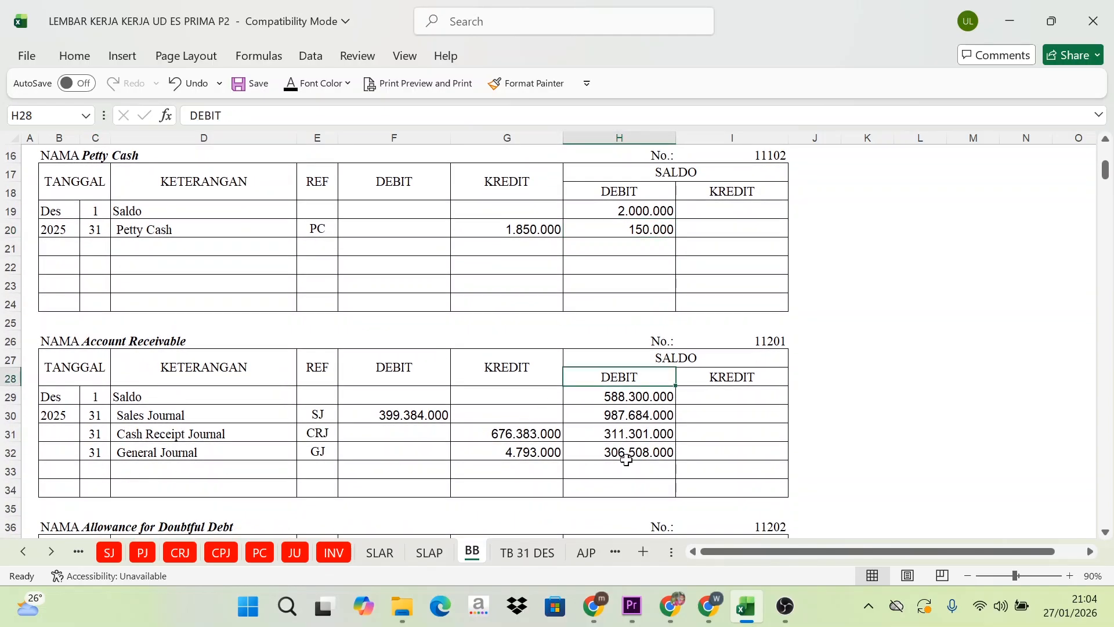
{"action": "scroll", "coordinate": [615, 450], "scroll_direction": "down", "scroll_amount": 10}
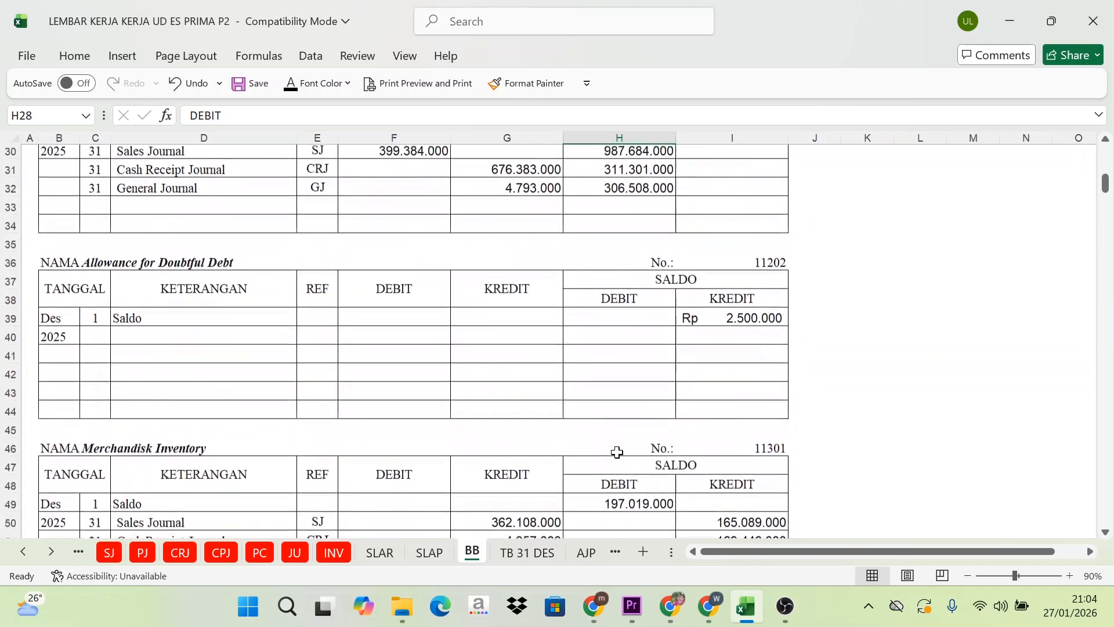
{"action": "scroll", "coordinate": [613, 450], "scroll_direction": "up", "scroll_amount": 5}
{"action": "scroll", "coordinate": [609, 450], "scroll_direction": "up", "scroll_amount": 10}
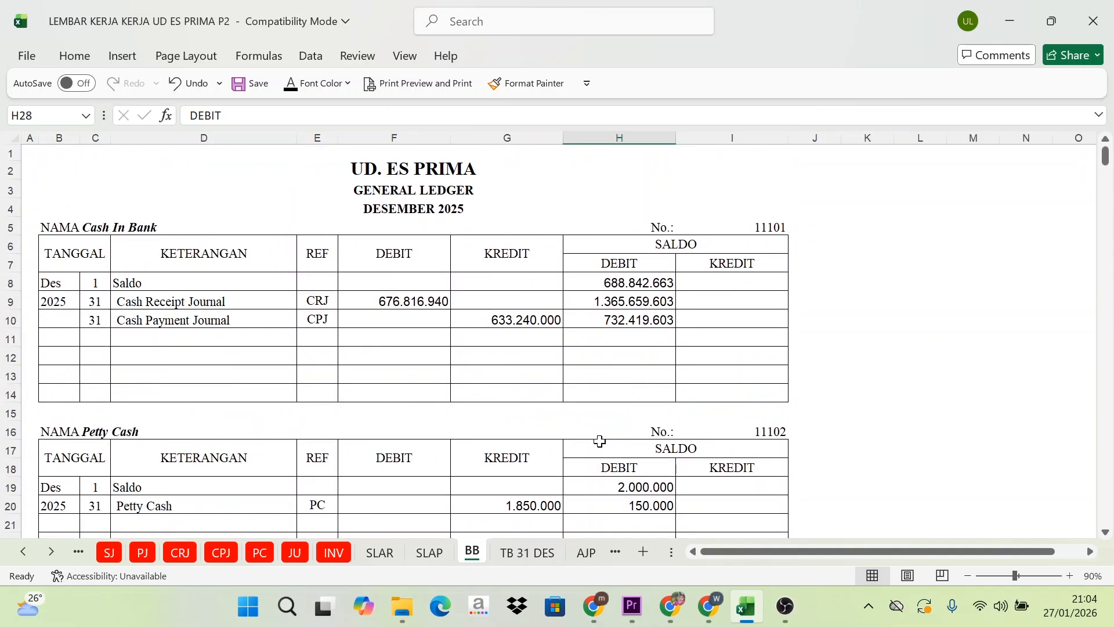
Look through the SJ, PJ, CRJ, CPJ, PC and JU journal sheets, and go back to the BB sheet
{"action": "left_click", "coordinate": [112, 554]}
{"action": "left_click", "coordinate": [141, 553]}
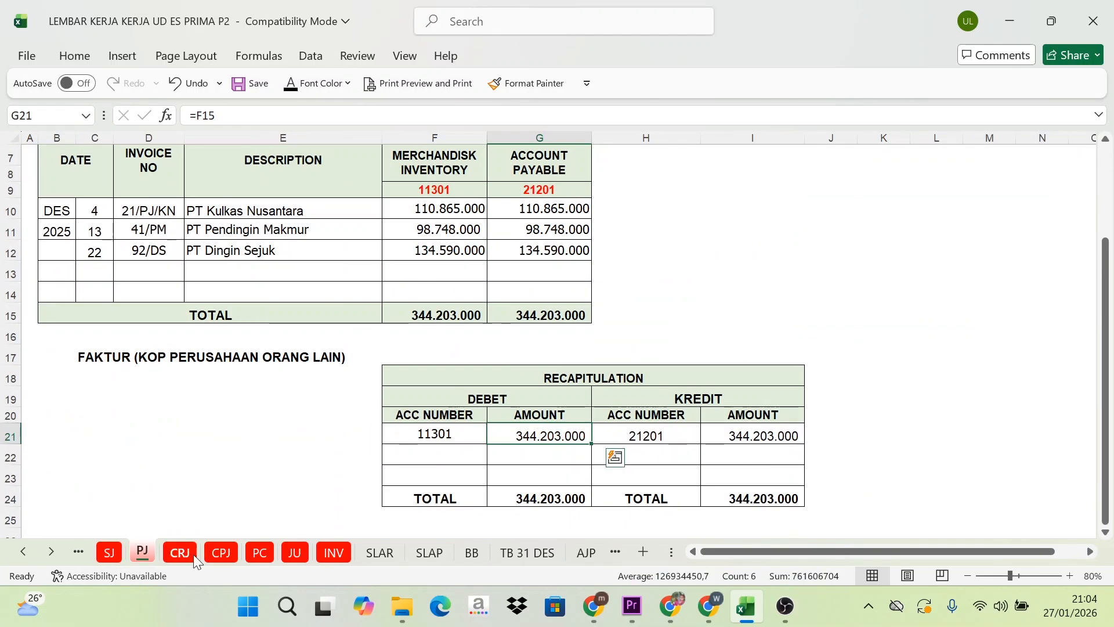
{"action": "left_click", "coordinate": [194, 555]}
{"action": "left_click", "coordinate": [229, 556]}
{"action": "left_click", "coordinate": [259, 557]}
{"action": "left_click", "coordinate": [291, 558]}
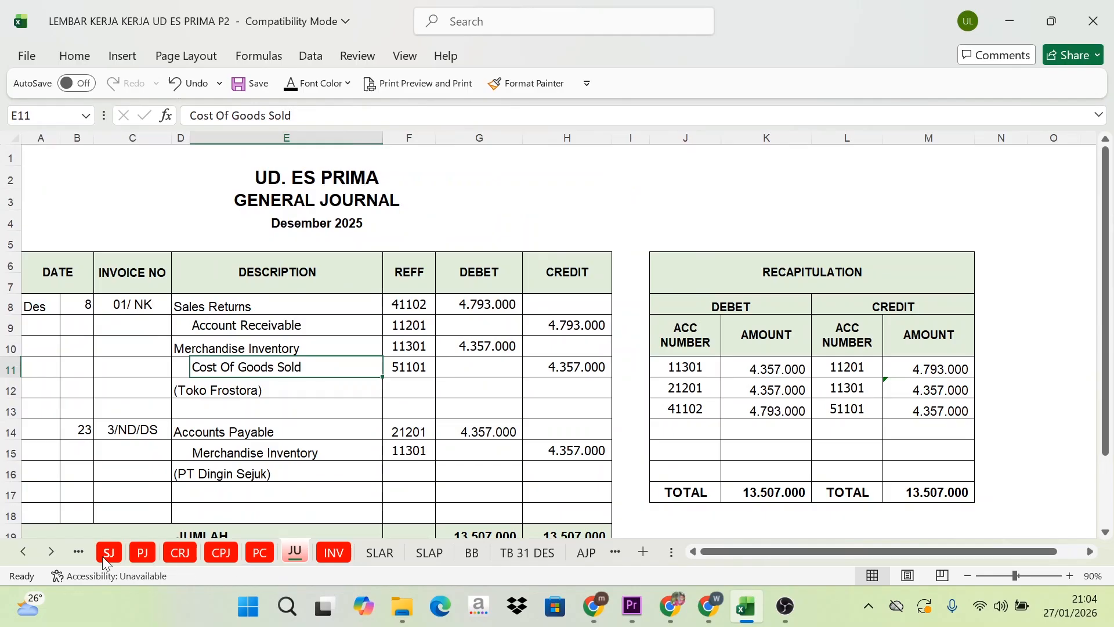
{"action": "left_click", "coordinate": [142, 554]}
{"action": "left_click", "coordinate": [179, 554]}
{"action": "left_click", "coordinate": [477, 554]}
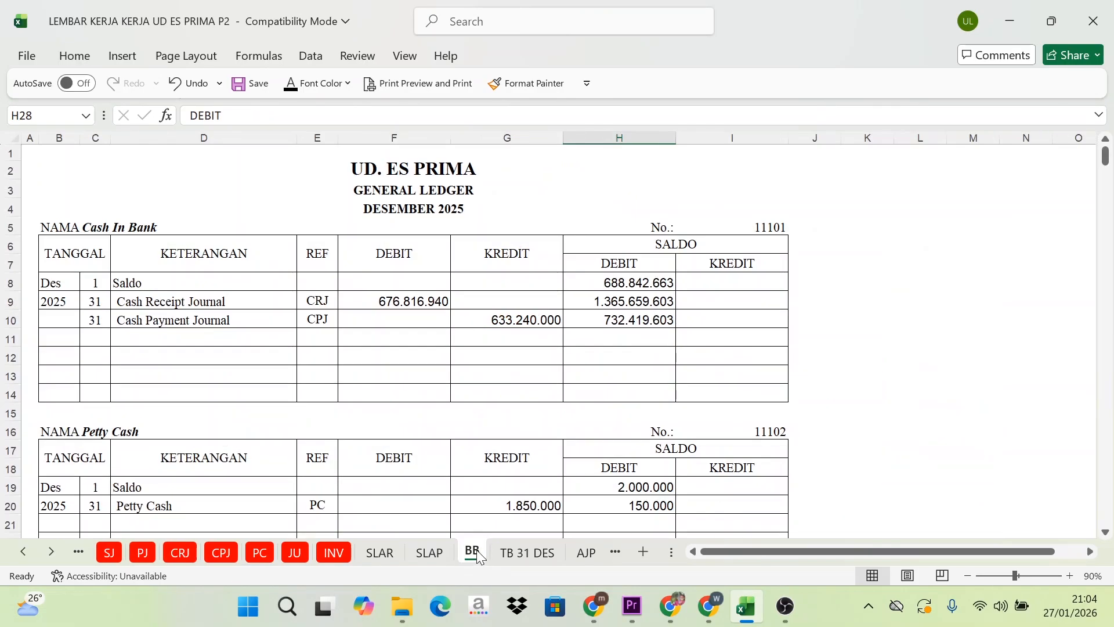
{"action": "left_click", "coordinate": [139, 558]}
{"action": "left_click", "coordinate": [473, 554]}
Open the TB 31 DES trial balance sheet and examine its layout, account codes and column headings
{"action": "left_click", "coordinate": [527, 555]}
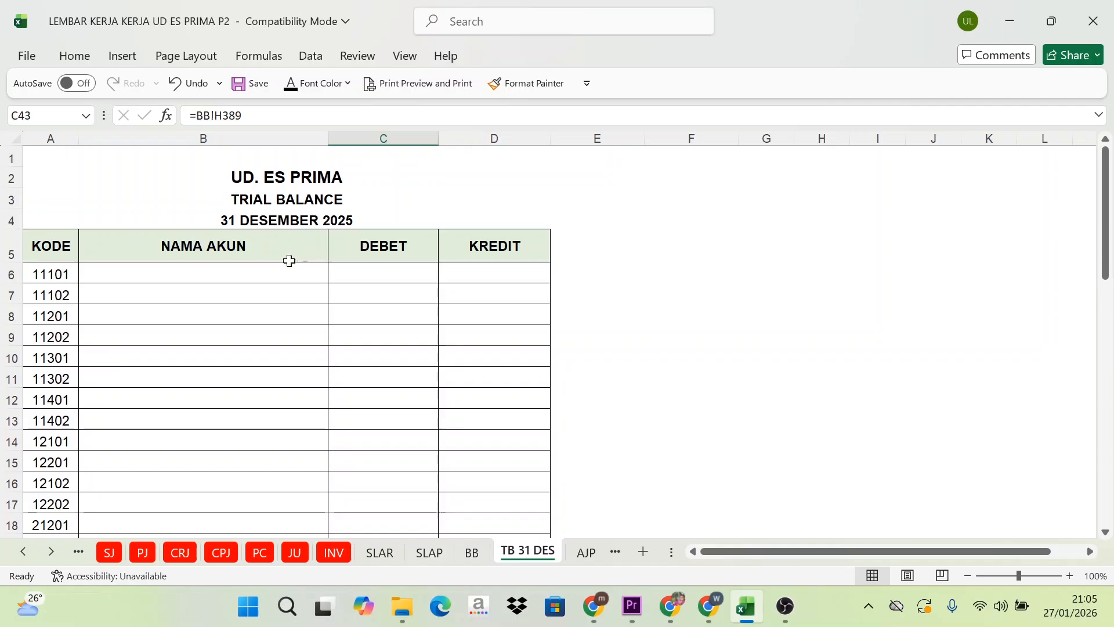
{"action": "scroll", "coordinate": [502, 377], "scroll_direction": "down", "scroll_amount": 1}
{"action": "scroll", "coordinate": [502, 377], "scroll_direction": "down", "scroll_amount": 14}
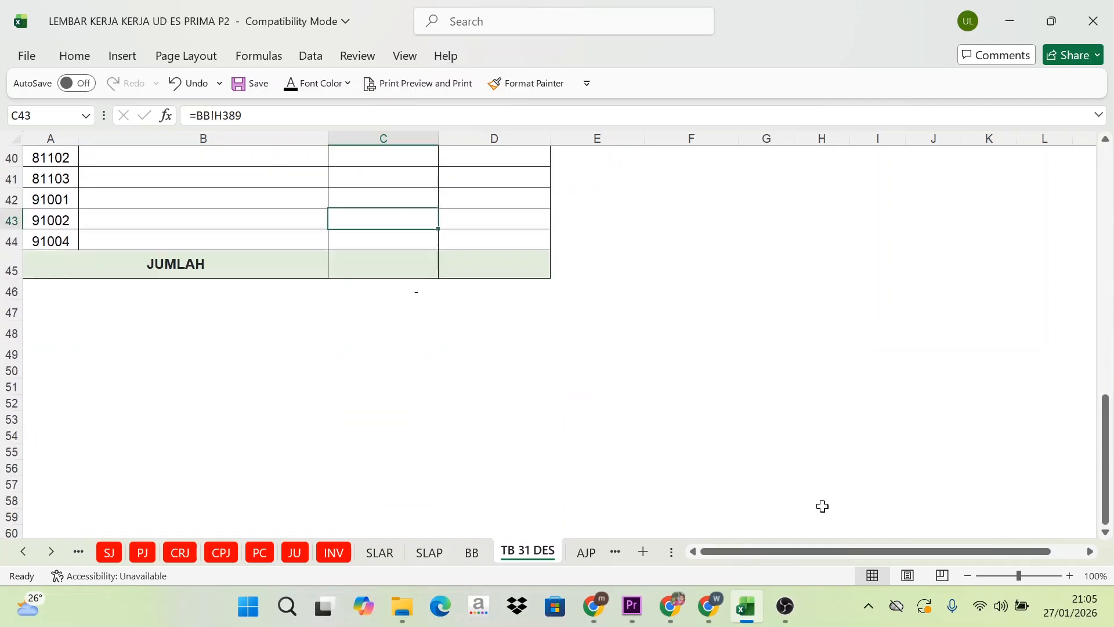
{"action": "scroll", "coordinate": [786, 497], "scroll_direction": "up", "scroll_amount": 6}
{"action": "scroll", "coordinate": [299, 407], "scroll_direction": "up", "scroll_amount": 4}
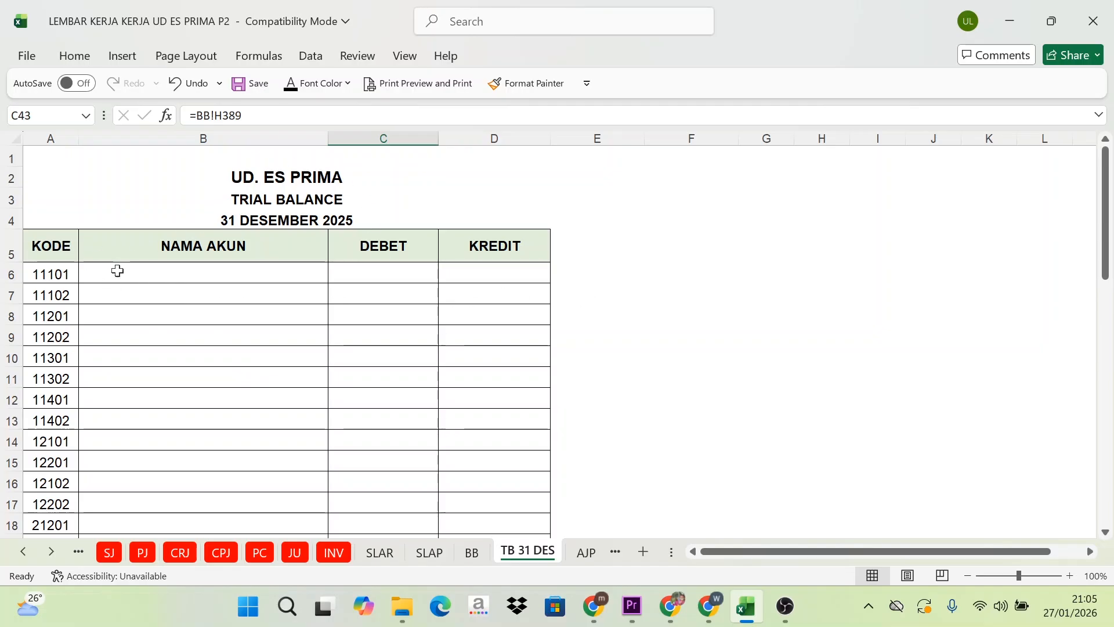
{"action": "left_click_drag", "start_coordinate": [50, 243], "coordinate": [494, 247]}
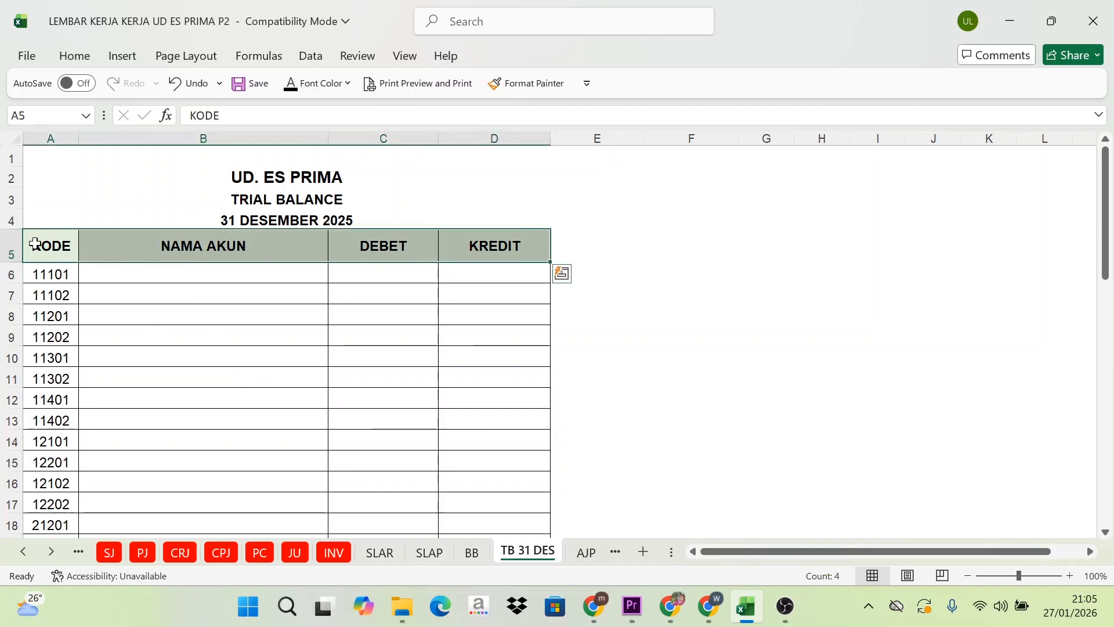
Reveal the hidden account names in B6:B44 of the trial balance using the automatic font colour
{"action": "left_click_drag", "start_coordinate": [232, 270], "coordinate": [194, 450]}
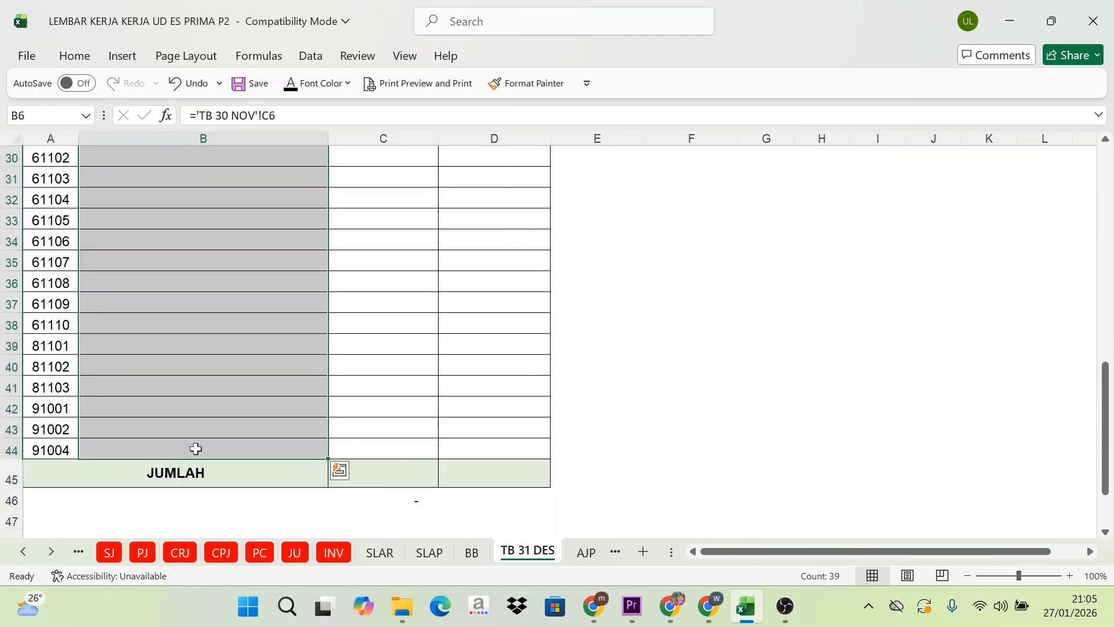
{"action": "left_click", "coordinate": [296, 88]}
{"action": "scroll", "coordinate": [232, 336], "scroll_direction": "up", "scroll_amount": 10}
{"action": "left_click", "coordinate": [242, 323]}
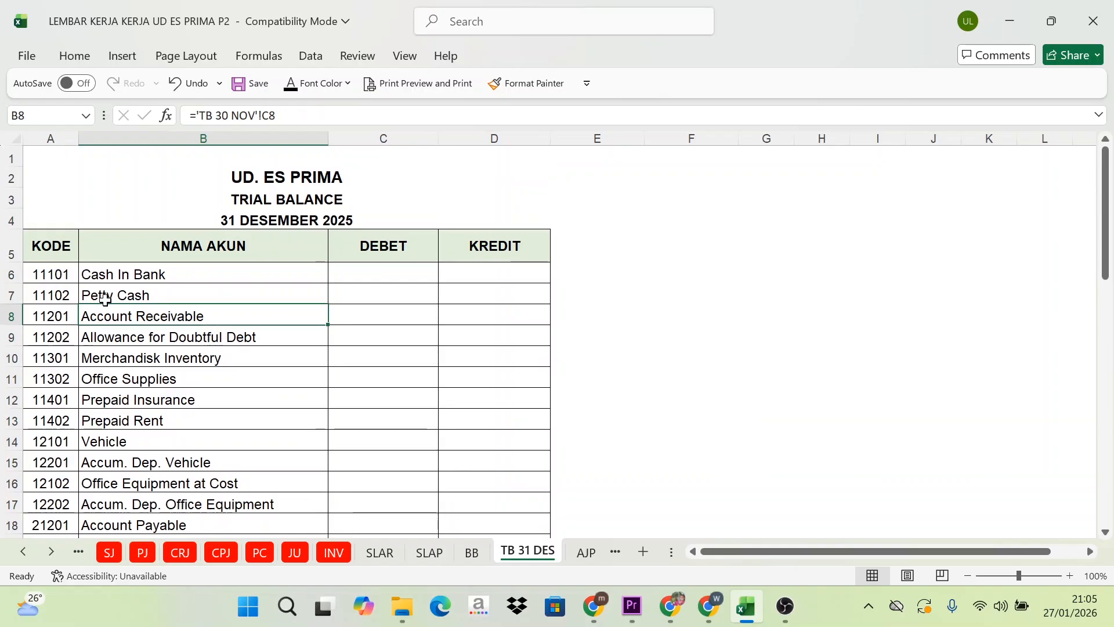
Review the trial balance's account codes and names from Cash In Bank to Income Tax Expense, including the links to TB 30 NOV
{"action": "scroll", "coordinate": [105, 300], "scroll_direction": "down", "scroll_amount": 1}
{"action": "left_click", "coordinate": [58, 216]}
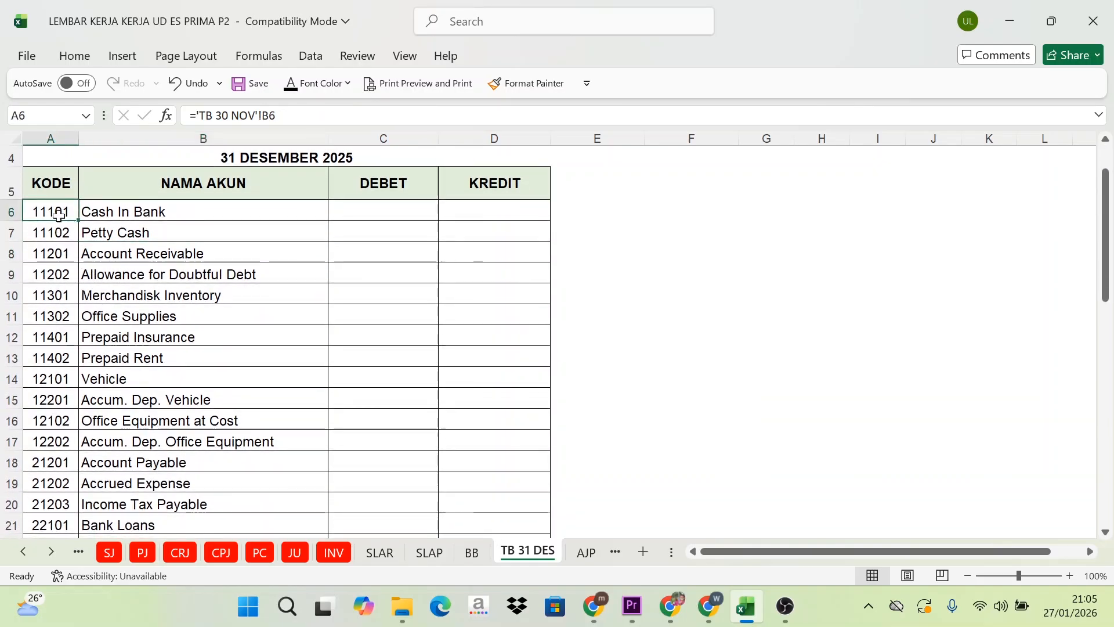
{"action": "scroll", "coordinate": [52, 290], "scroll_direction": "down", "scroll_amount": 12}
{"action": "scroll", "coordinate": [43, 348], "scroll_direction": "up", "scroll_amount": 4}
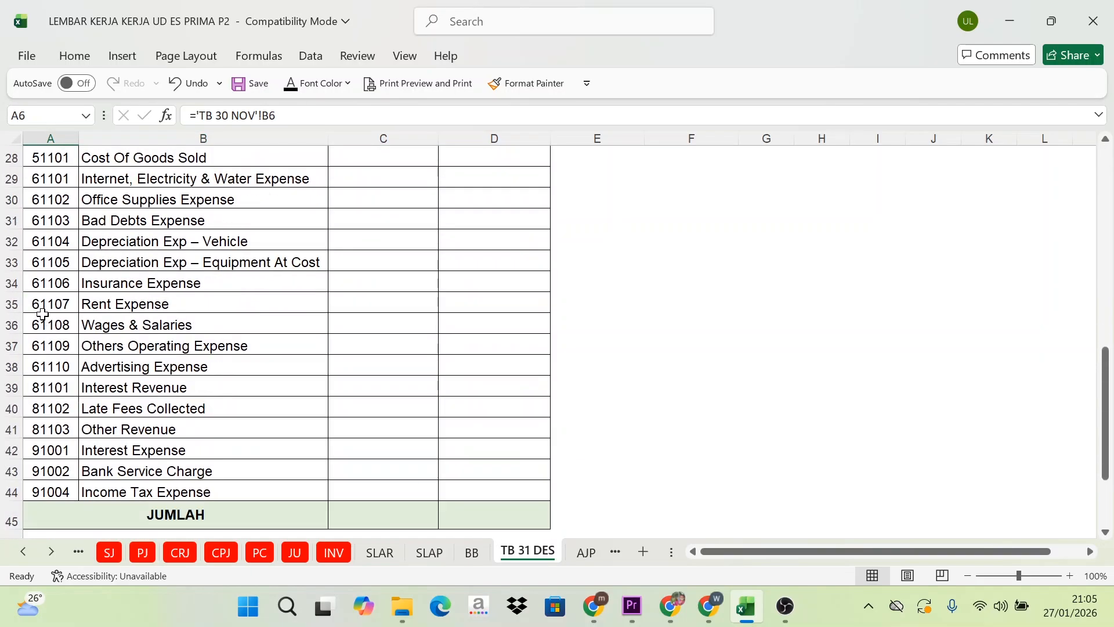
{"action": "scroll", "coordinate": [43, 314], "scroll_direction": "up", "scroll_amount": 9}
{"action": "scroll", "coordinate": [64, 302], "scroll_direction": "down", "scroll_amount": 14}
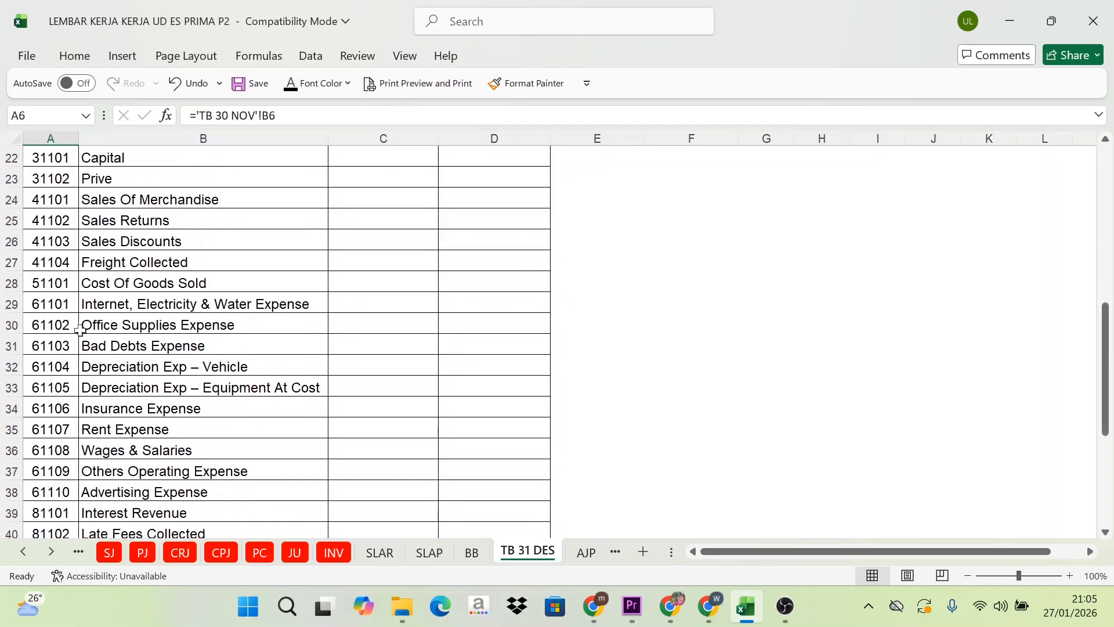
{"action": "scroll", "coordinate": [81, 342], "scroll_direction": "up", "scroll_amount": 4}
{"action": "scroll", "coordinate": [81, 342], "scroll_direction": "up", "scroll_amount": 10}
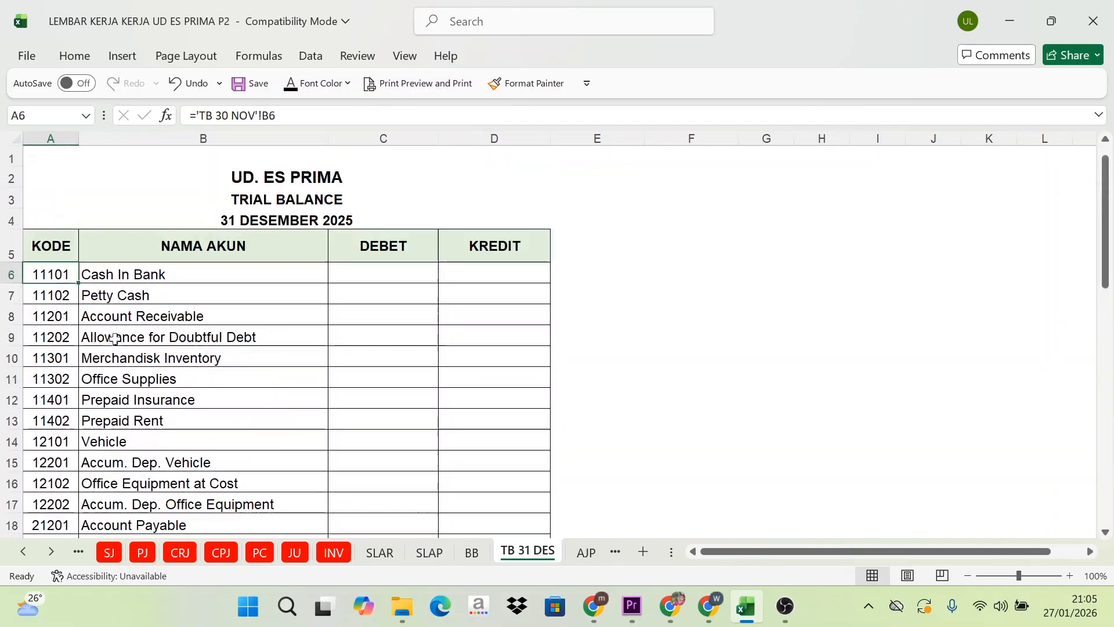
{"action": "left_click", "coordinate": [126, 273]}
{"action": "left_click_drag", "start_coordinate": [62, 275], "coordinate": [166, 492]}
{"action": "scroll", "coordinate": [189, 483], "scroll_direction": "down", "scroll_amount": 2}
{"action": "left_click", "coordinate": [202, 375]}
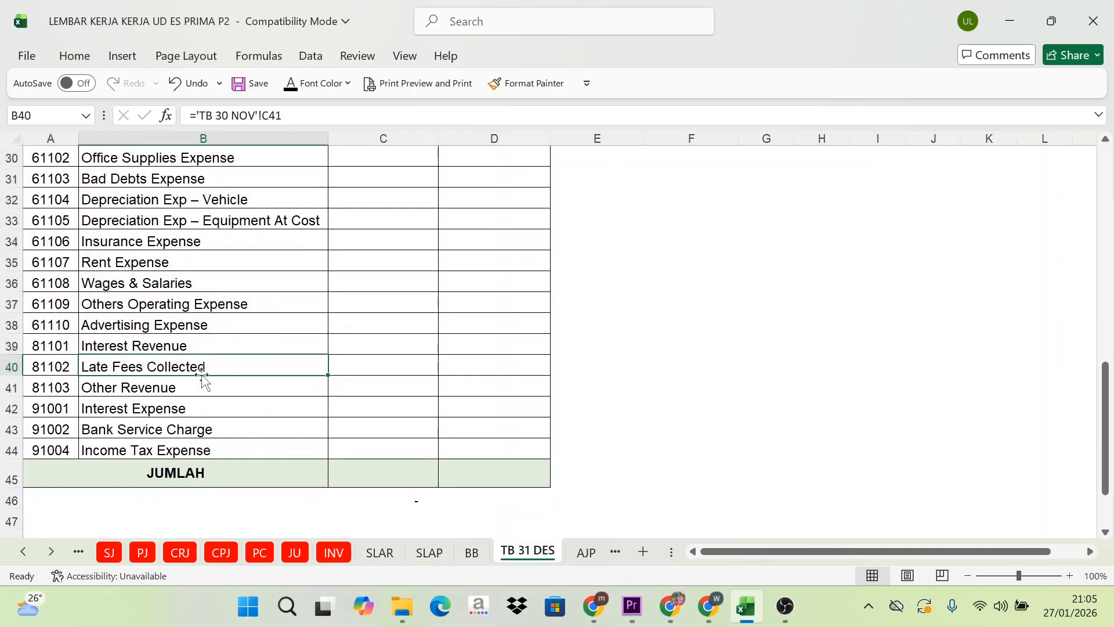
{"action": "left_click", "coordinate": [167, 427]}
{"action": "scroll", "coordinate": [167, 429], "scroll_direction": "up", "scroll_amount": 10}
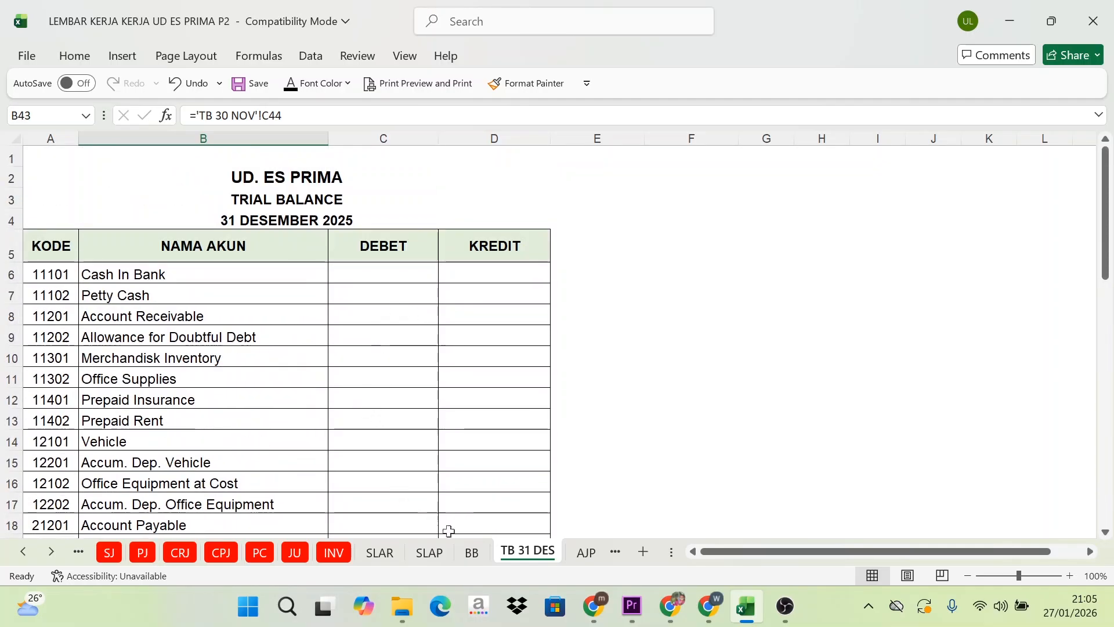
Return to the BB sheet and examine the last balances of Cash In Bank and Petty Cash
{"action": "left_click", "coordinate": [473, 552]}
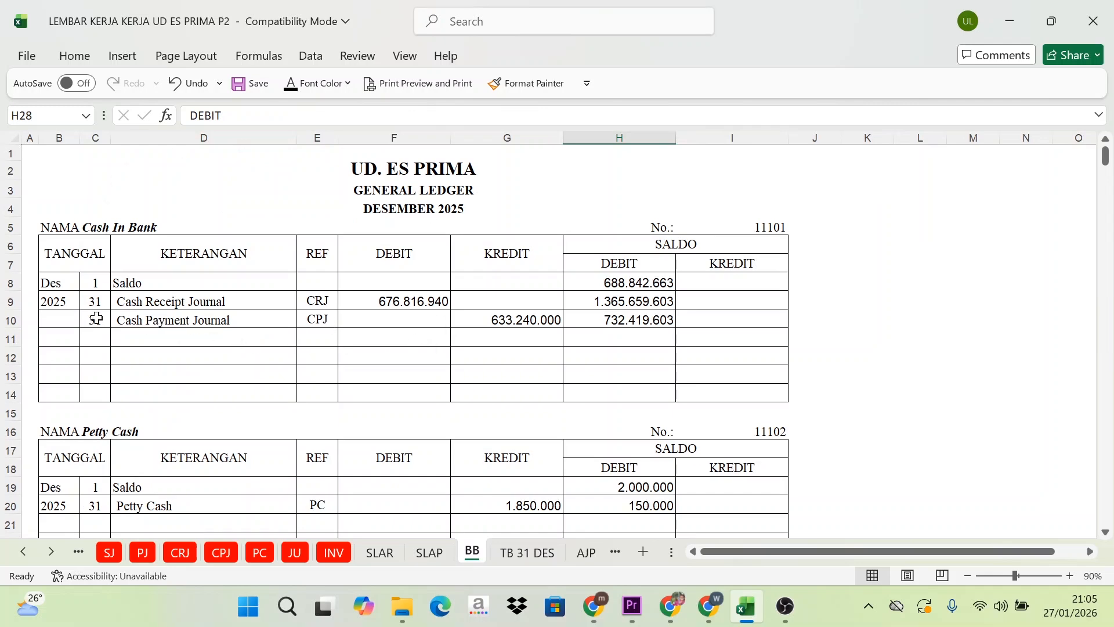
{"action": "left_click", "coordinate": [639, 322]}
{"action": "scroll", "coordinate": [615, 377], "scroll_direction": "down", "scroll_amount": 2}
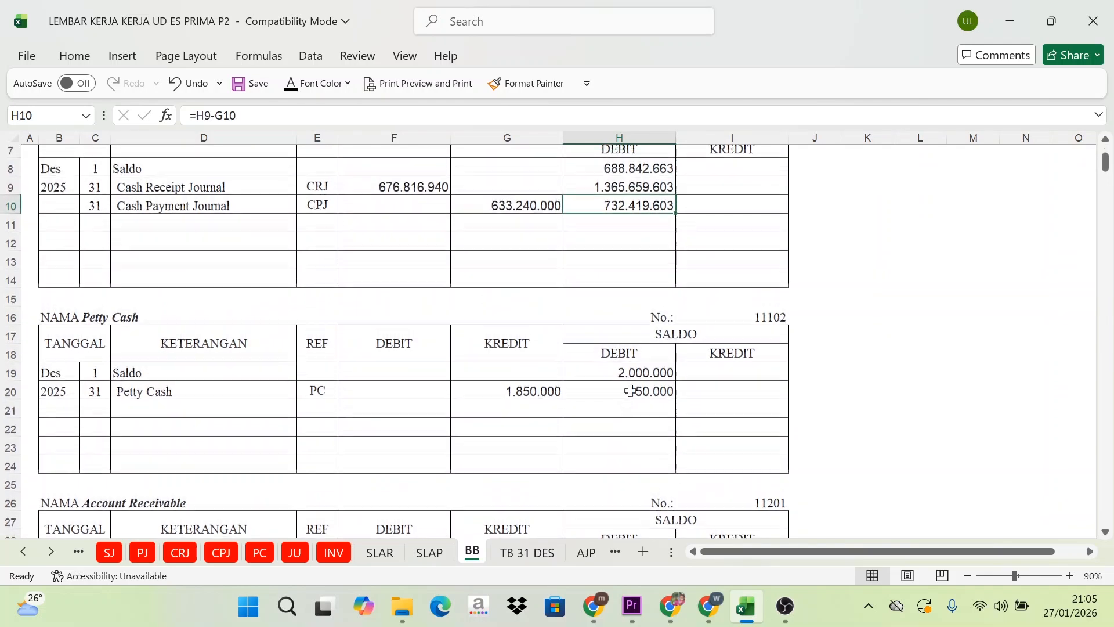
{"action": "left_click", "coordinate": [621, 390]}
{"action": "scroll", "coordinate": [598, 348], "scroll_direction": "up", "scroll_amount": 2}
{"action": "scroll", "coordinate": [532, 395], "scroll_direction": "down", "scroll_amount": 3}
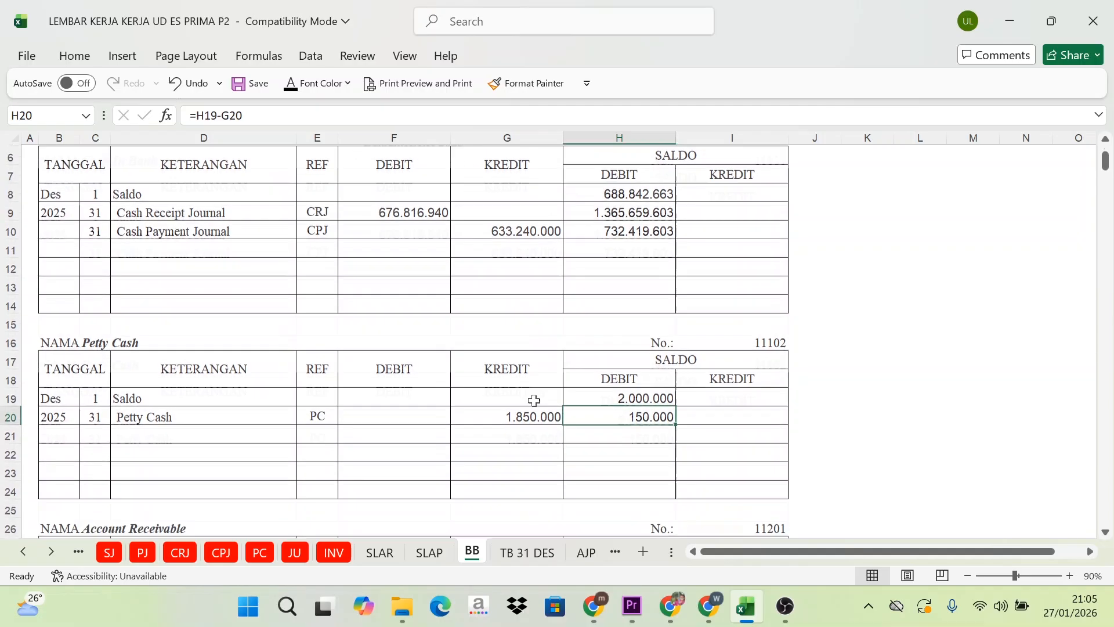
{"action": "scroll", "coordinate": [522, 418], "scroll_direction": "up", "scroll_amount": 3}
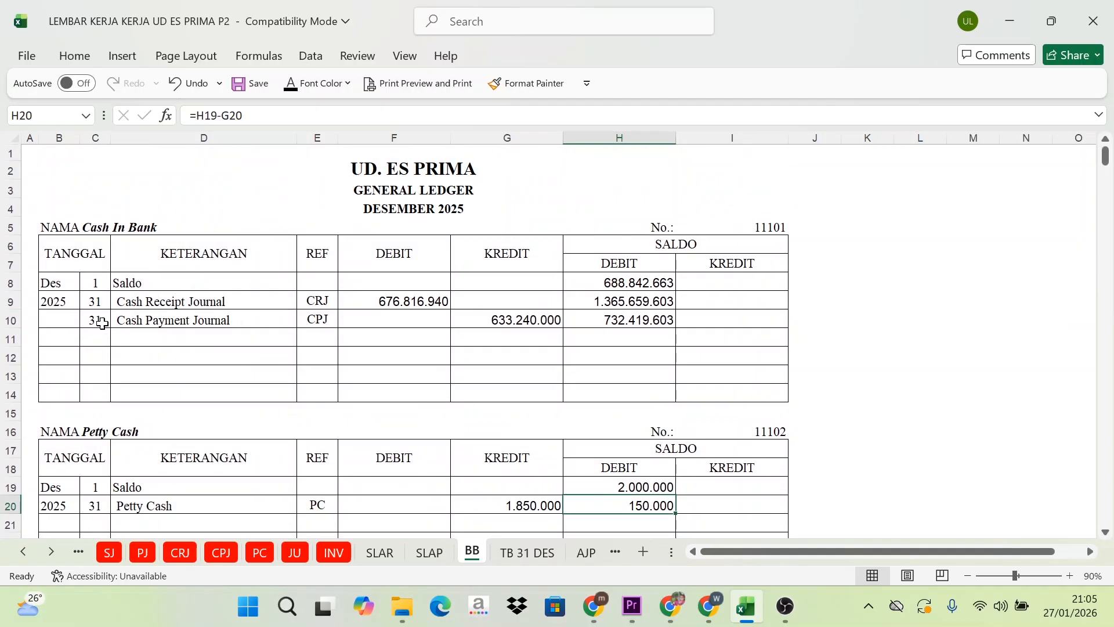
Examine Cash In Bank's last balance and its debit column in the BB ledger before switching to TB 31 DES
{"action": "left_click", "coordinate": [101, 324]}
{"action": "left_click", "coordinate": [625, 321]}
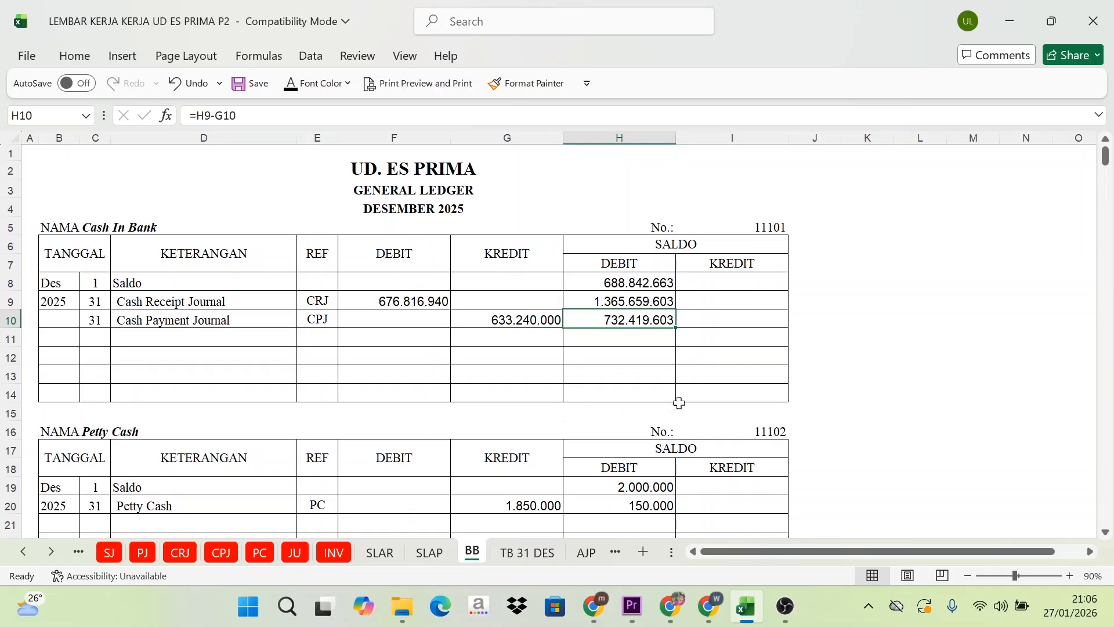
{"action": "left_click", "coordinate": [624, 268]}
{"action": "left_click", "coordinate": [632, 321]}
{"action": "left_click", "coordinate": [526, 551]}
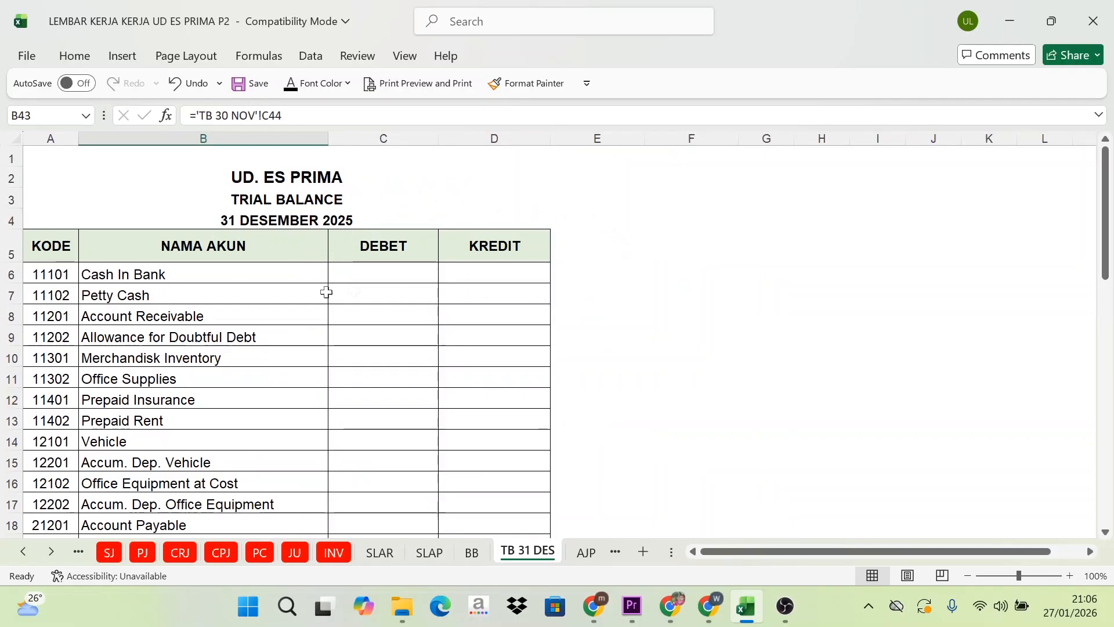
Recheck Cash In Bank's ending debit balance in BB and reveal the linked amount in C6 of TB 31 DES
{"action": "left_click", "coordinate": [475, 559]}
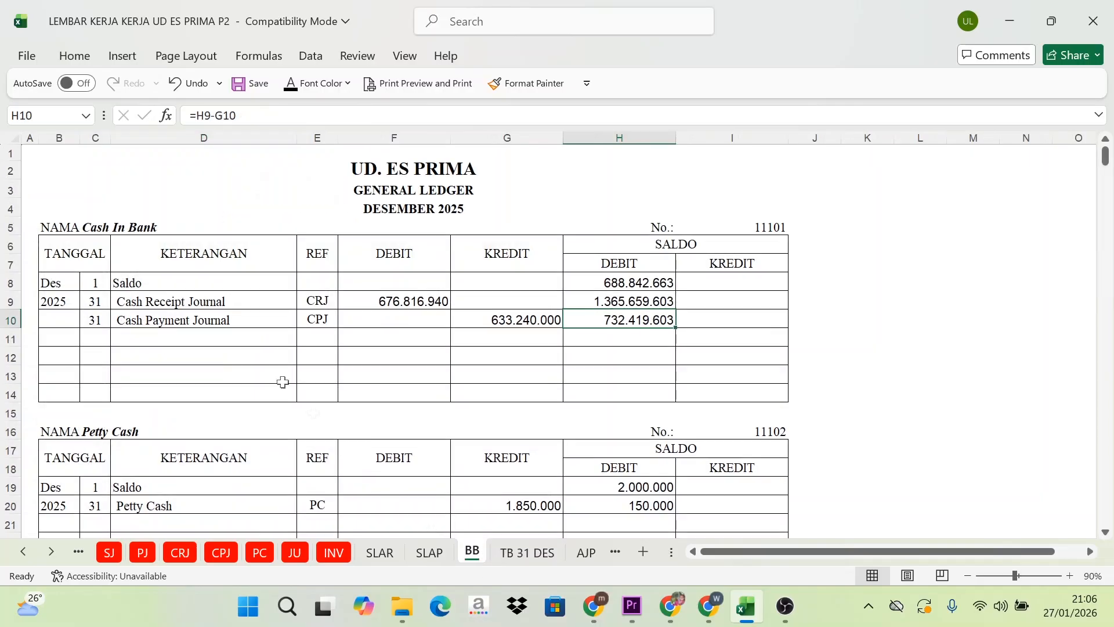
{"action": "left_click", "coordinate": [601, 267]}
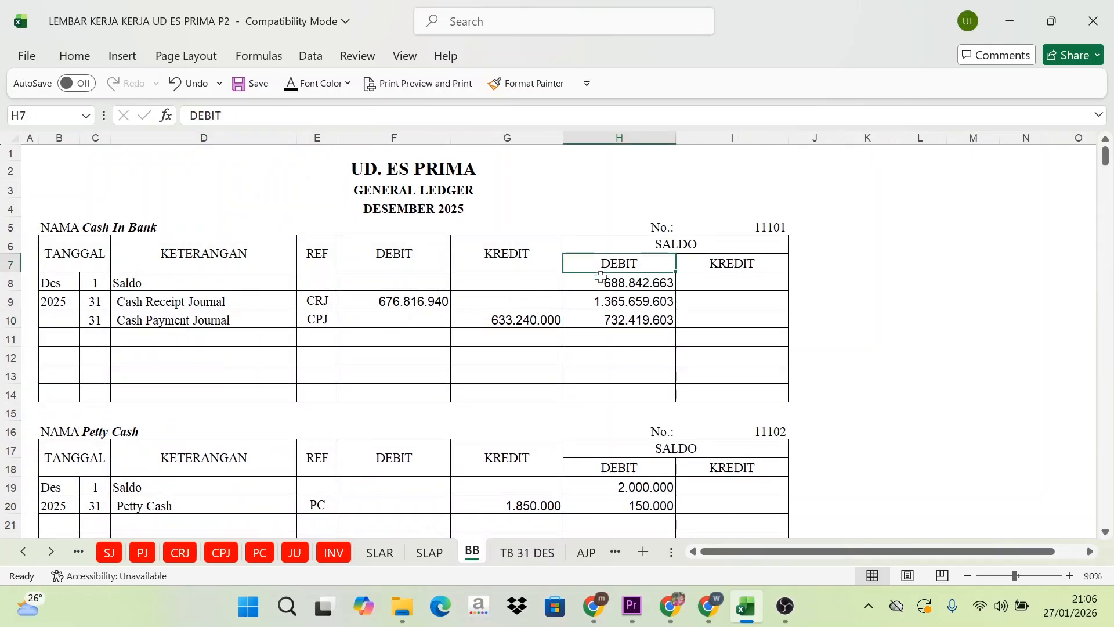
{"action": "left_click", "coordinate": [615, 322]}
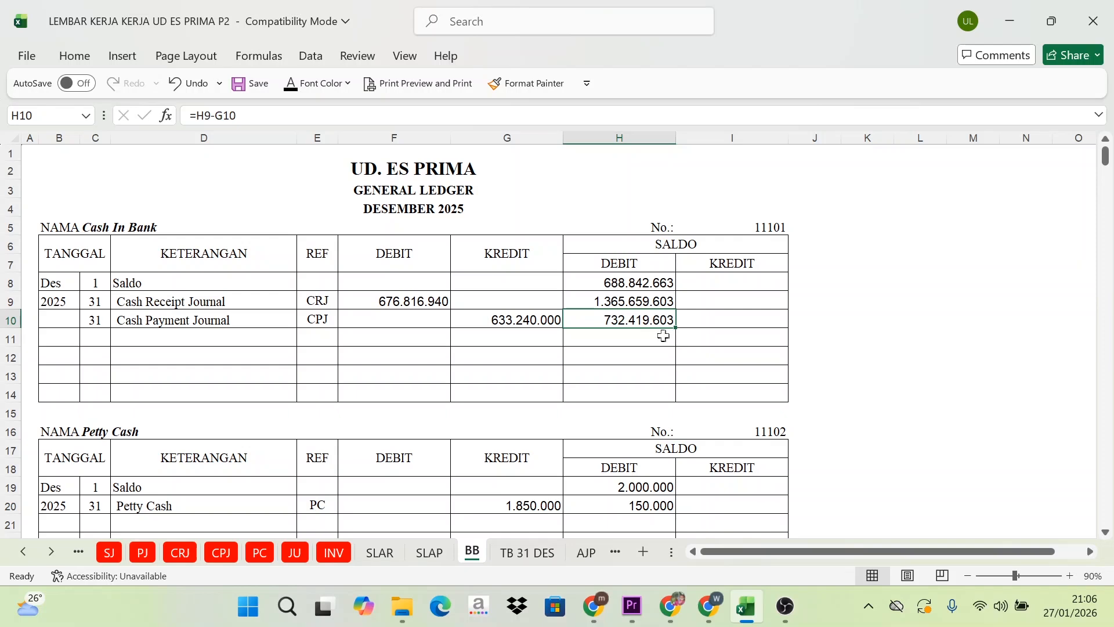
{"action": "left_click", "coordinate": [636, 266]}
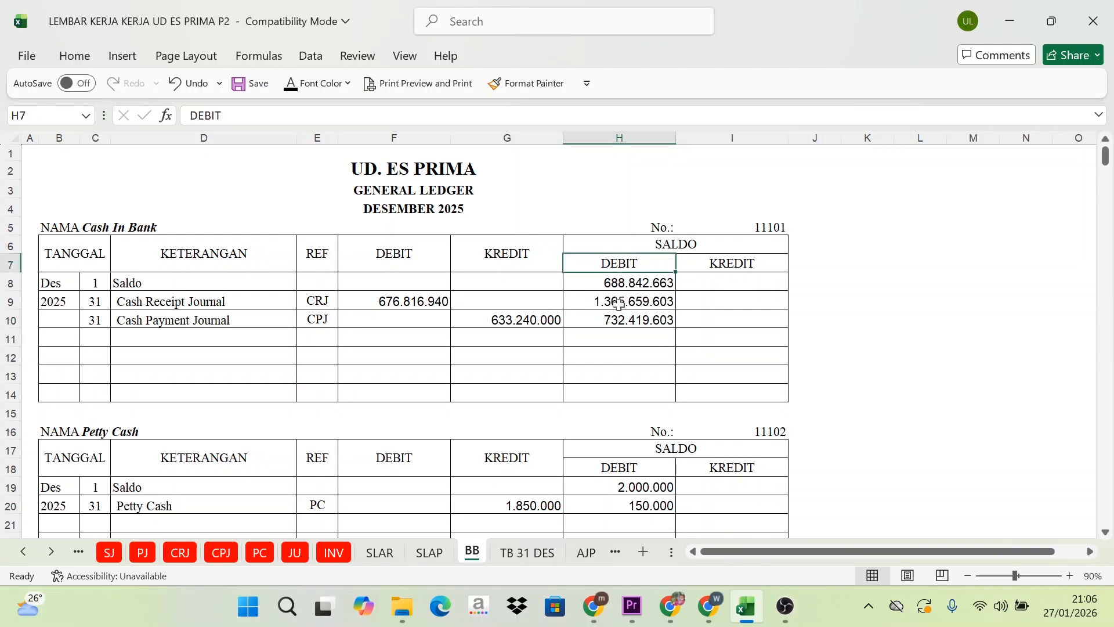
{"action": "left_click", "coordinate": [618, 316]}
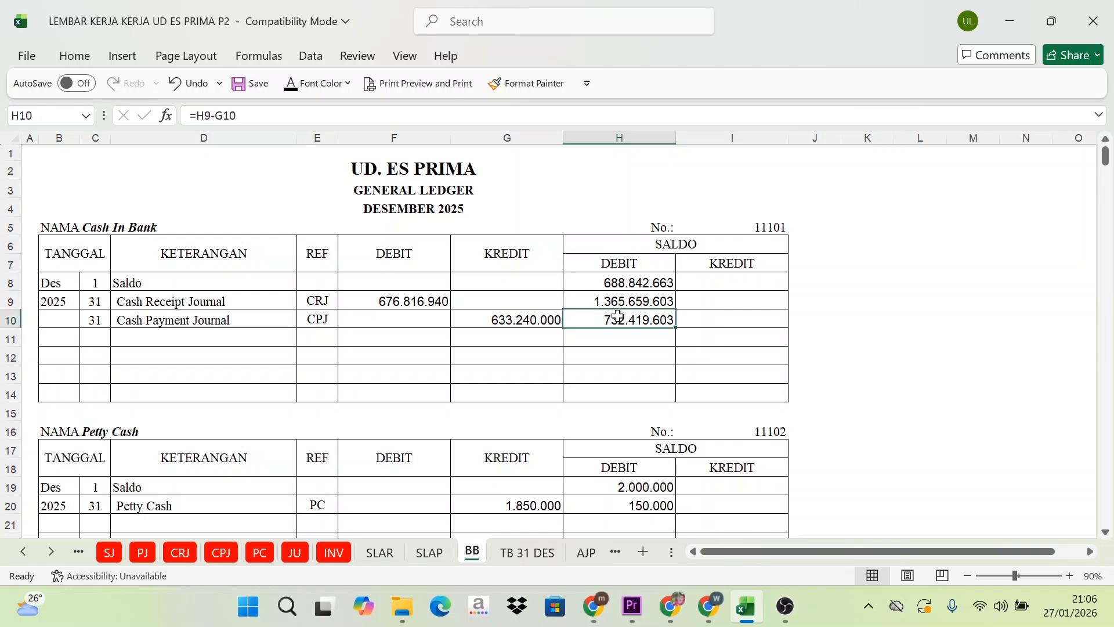
{"action": "left_click", "coordinate": [527, 553]}
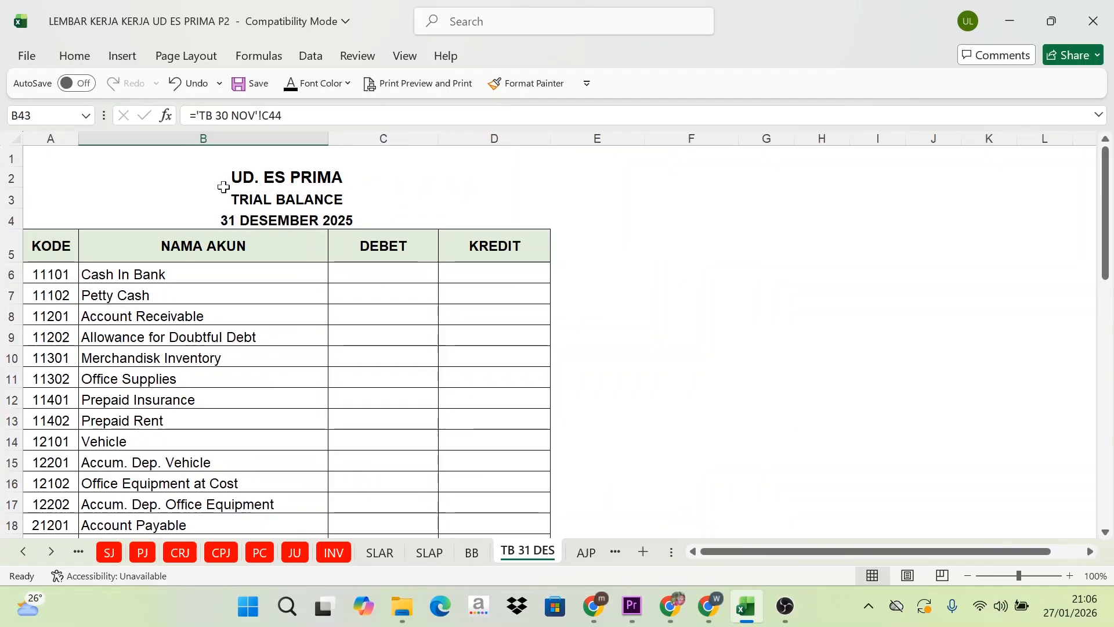
{"action": "left_click", "coordinate": [360, 274]}
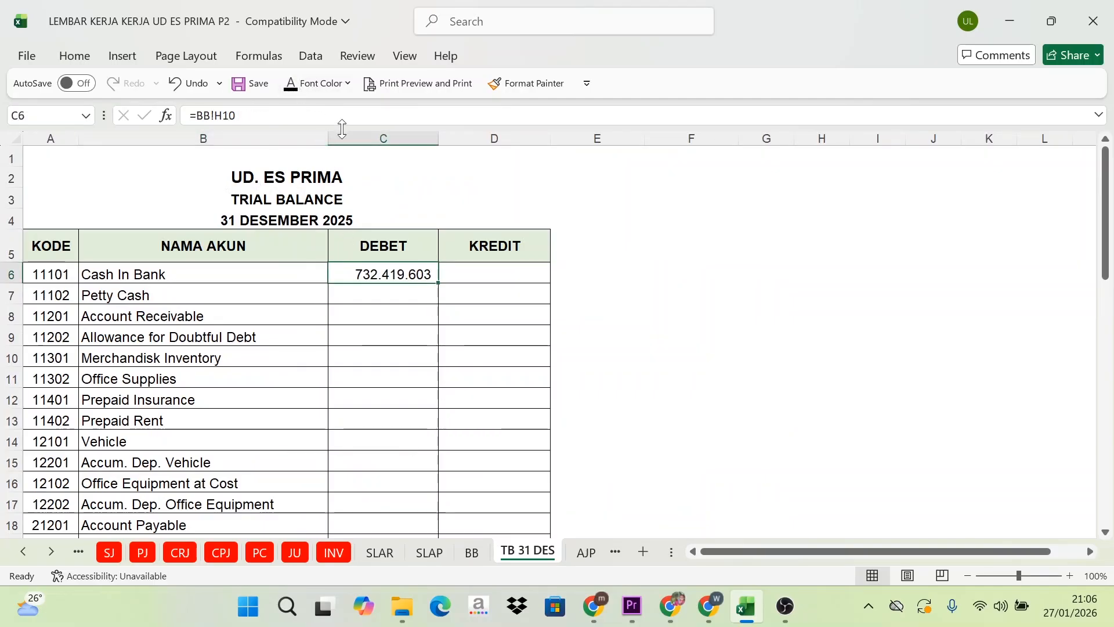
Locate Petty Cash's ending debit balance in BB and reveal the linked amount in C7 of TB 31 DES using the automatic font colour
{"action": "left_click", "coordinate": [471, 553]}
{"action": "scroll", "coordinate": [221, 408], "scroll_direction": "down", "scroll_amount": 2}
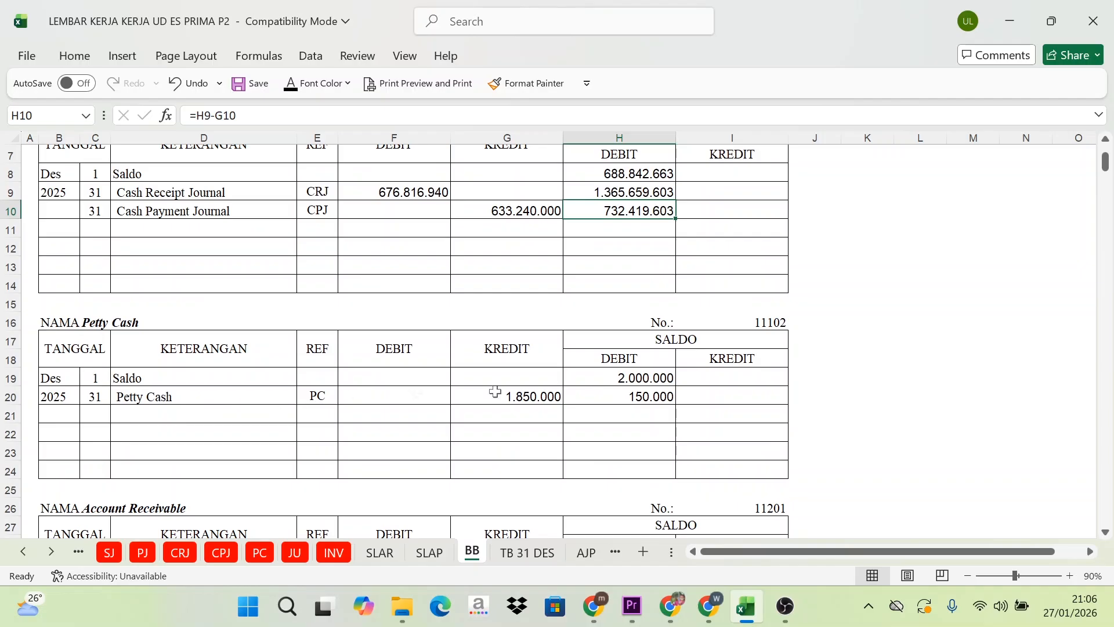
{"action": "left_click", "coordinate": [631, 398]}
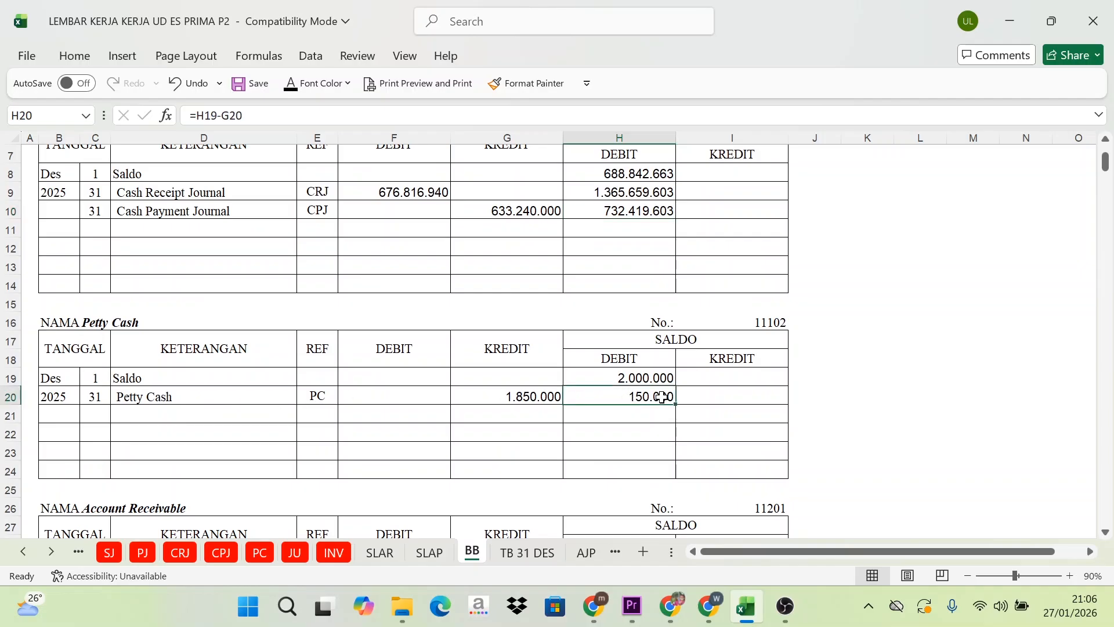
{"action": "left_click", "coordinate": [525, 554]}
{"action": "left_click", "coordinate": [372, 297]}
{"action": "left_click", "coordinate": [290, 87]}
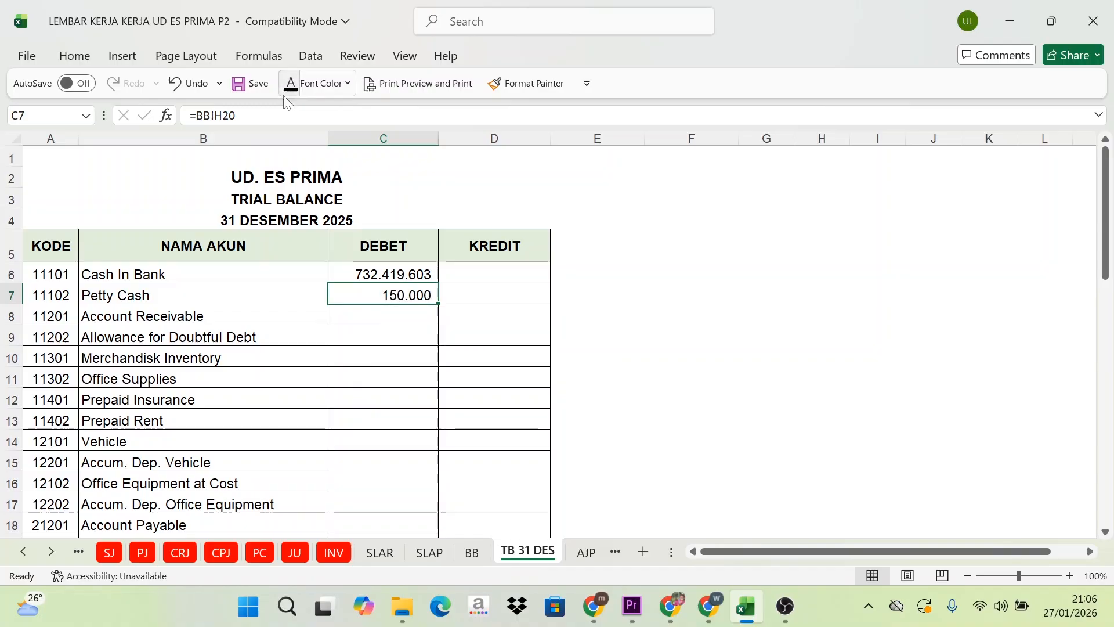
Locate Account Receivable's ending debit balance in BB and reveal the linked amount in C8 of the trial balance using the automatic font colour
{"action": "left_click", "coordinate": [470, 552]}
{"action": "scroll", "coordinate": [174, 459], "scroll_direction": "down", "scroll_amount": 2}
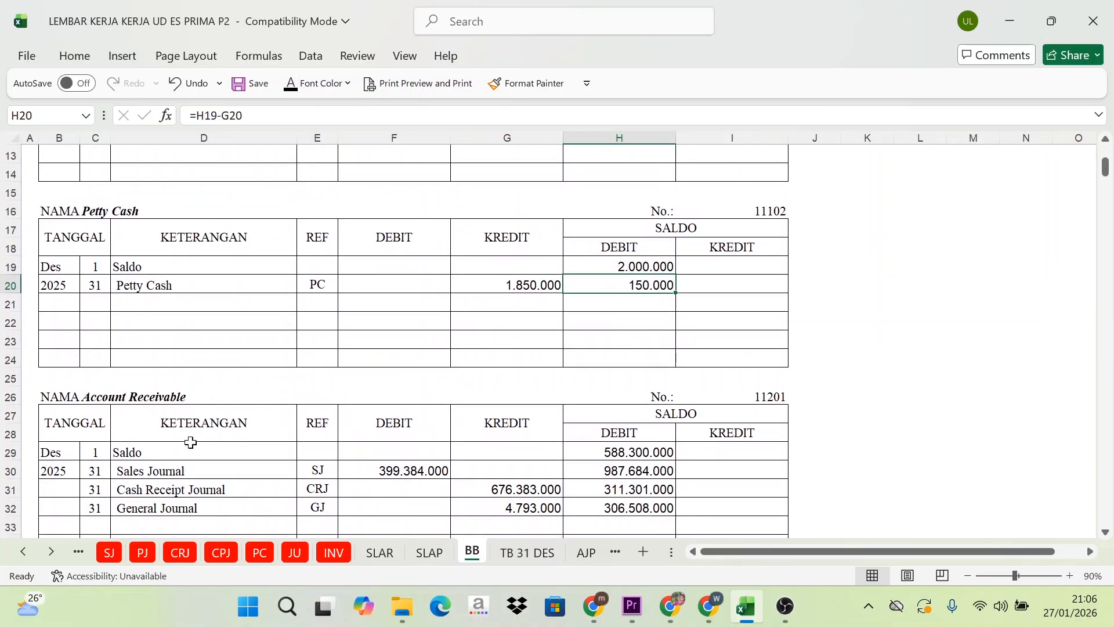
{"action": "scroll", "coordinate": [190, 442], "scroll_direction": "down", "scroll_amount": 2}
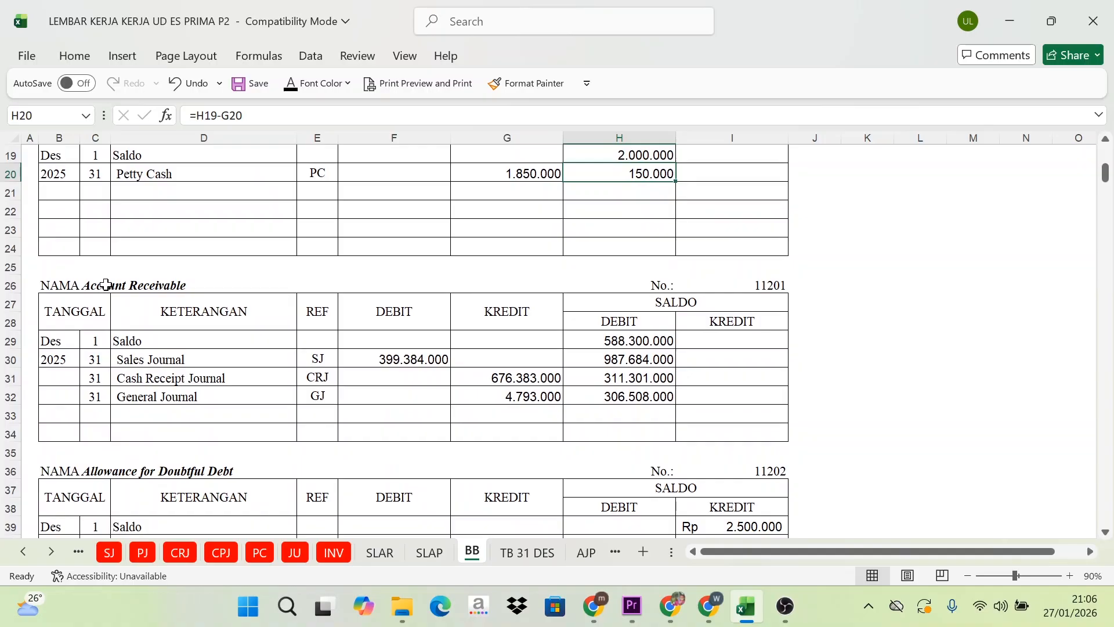
{"action": "left_click", "coordinate": [645, 326]}
{"action": "left_click", "coordinate": [642, 398]}
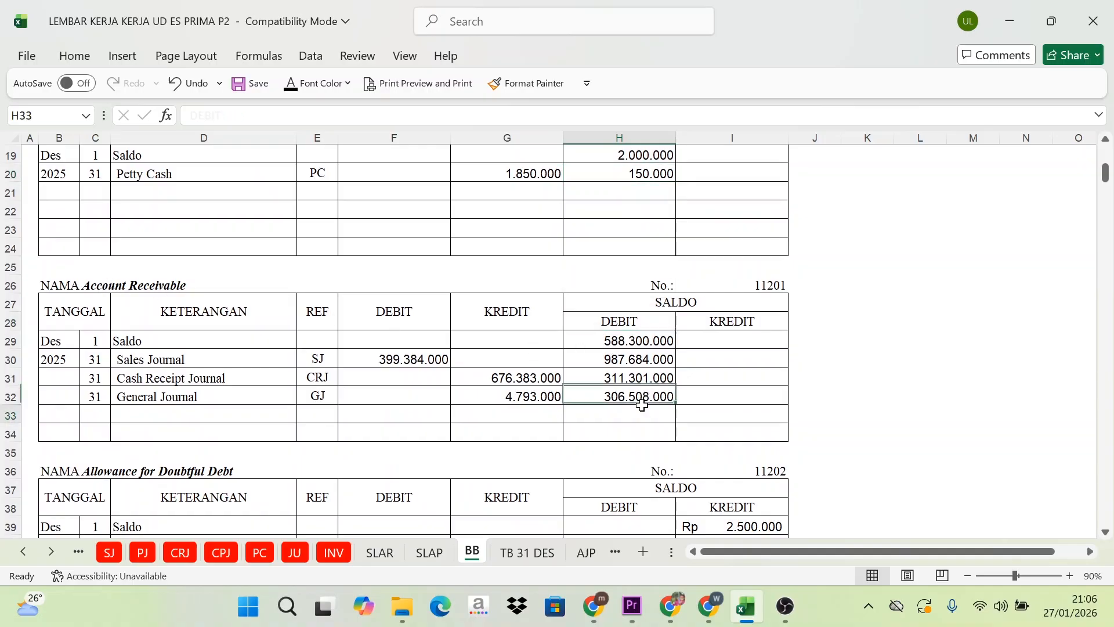
{"action": "key", "text": "Return"}
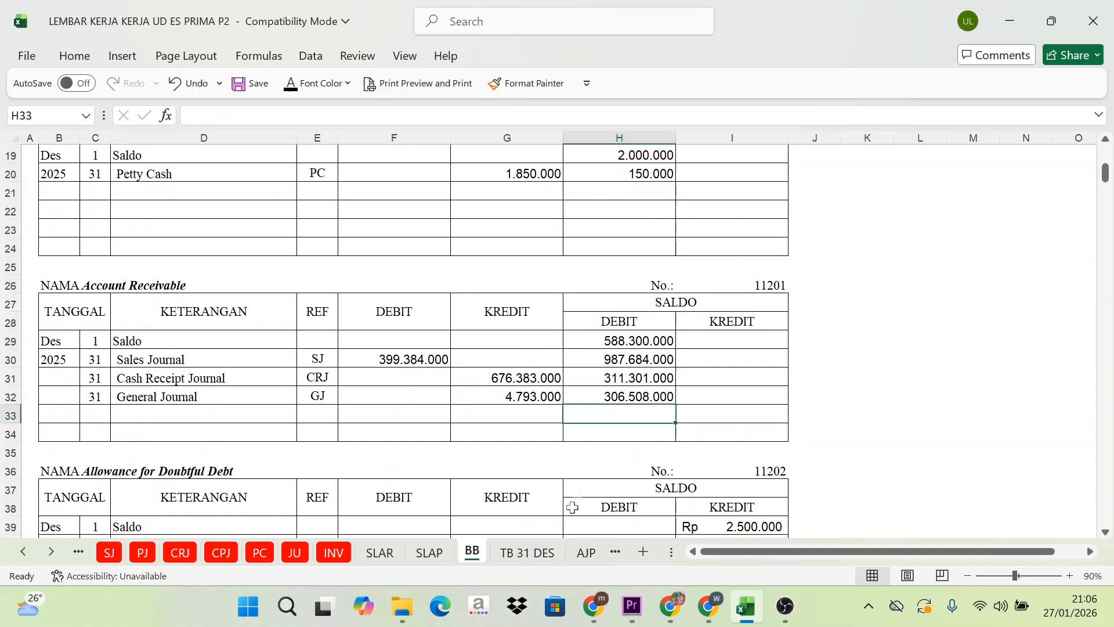
{"action": "left_click", "coordinate": [525, 552]}
{"action": "left_click", "coordinate": [386, 317]}
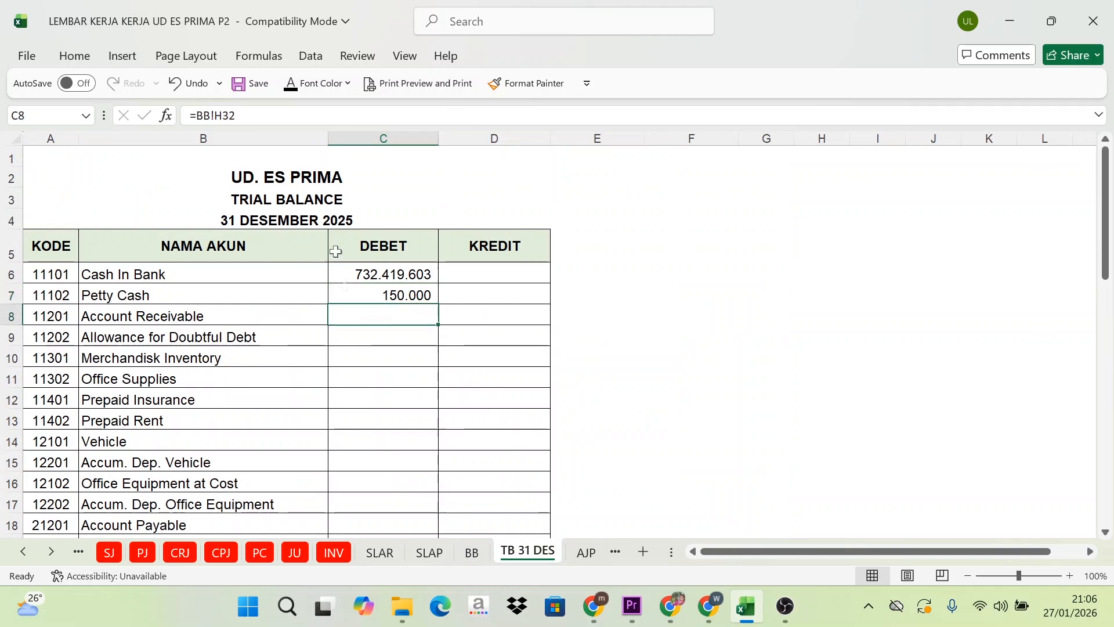
{"action": "left_click", "coordinate": [292, 87]}
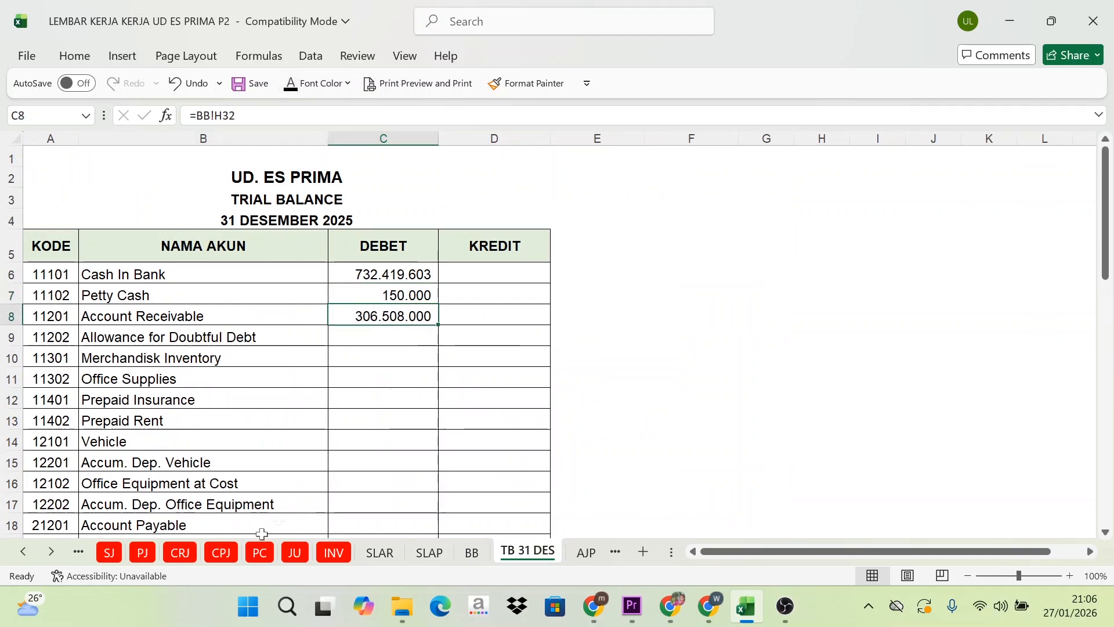
Check Allowance for Doubtful Debt's credit balance in BB and reveal the linked amount in D9 of the trial balance using the automatic font colour
{"action": "left_click", "coordinate": [473, 554]}
{"action": "scroll", "coordinate": [255, 446], "scroll_direction": "down", "scroll_amount": 3}
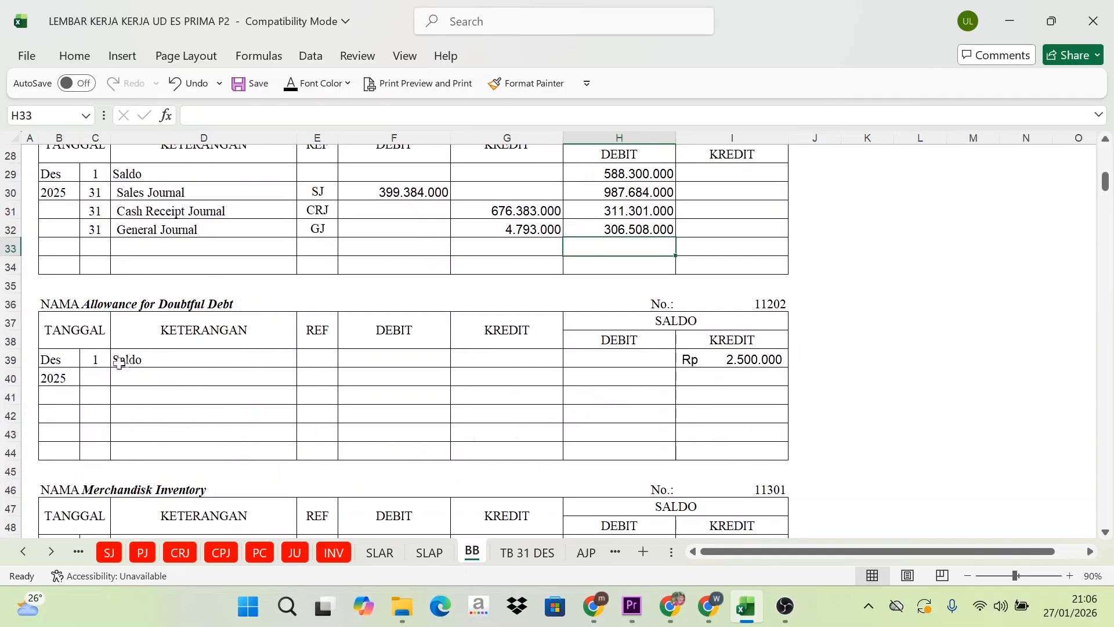
{"action": "left_click", "coordinate": [93, 362]}
{"action": "left_click", "coordinate": [748, 364]}
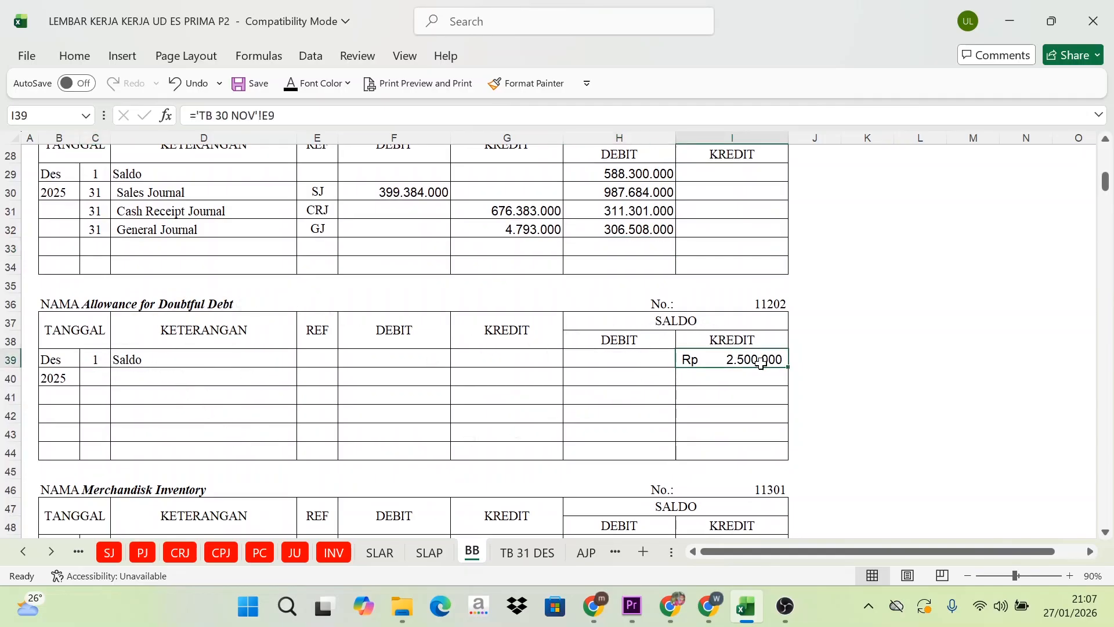
{"action": "left_click", "coordinate": [528, 553]}
{"action": "left_click", "coordinate": [482, 335]}
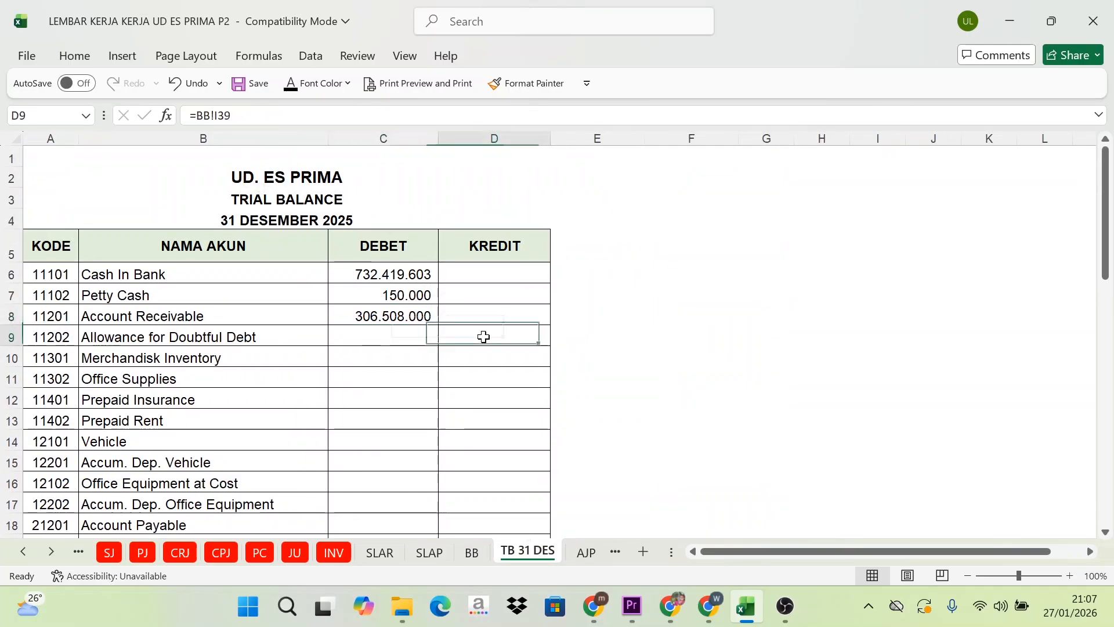
{"action": "left_click", "coordinate": [287, 85]}
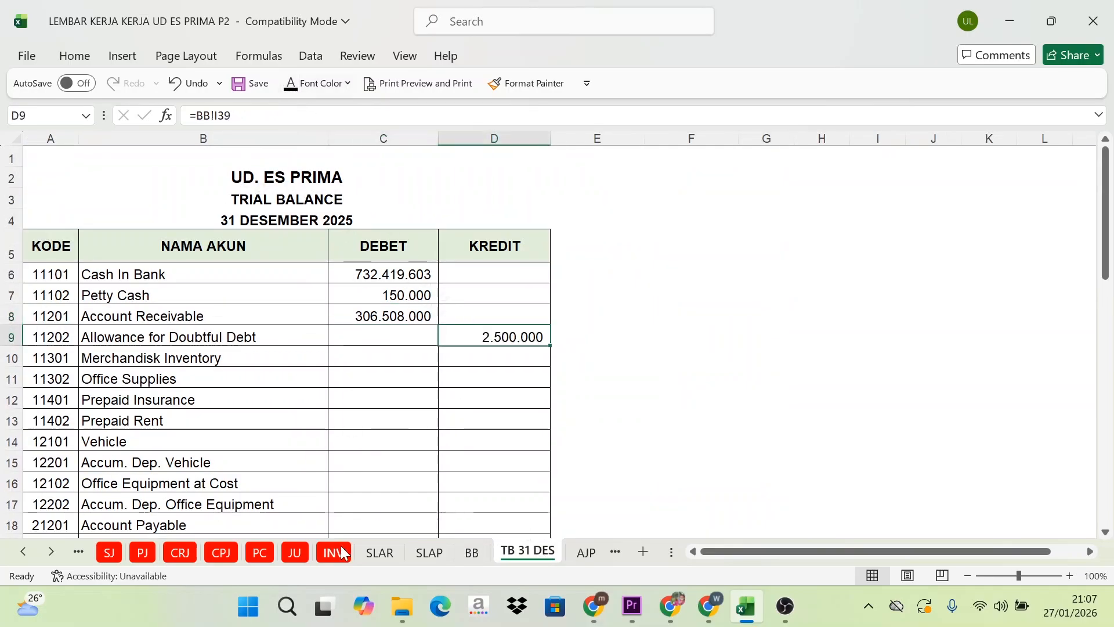
Find Merchandisk Inventory's ending debit balance in BB and reveal the linked amount in C10 of the trial balance using the automatic font colour
{"action": "left_click", "coordinate": [472, 553]}
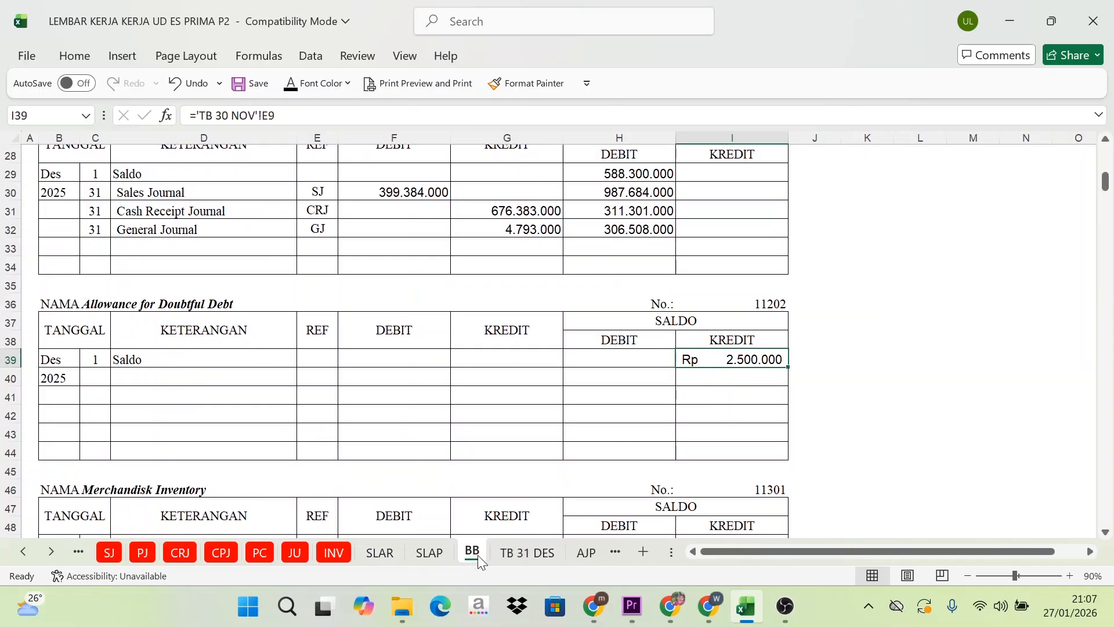
{"action": "scroll", "coordinate": [440, 463], "scroll_direction": "down", "scroll_amount": 1}
{"action": "scroll", "coordinate": [226, 450], "scroll_direction": "down", "scroll_amount": 4}
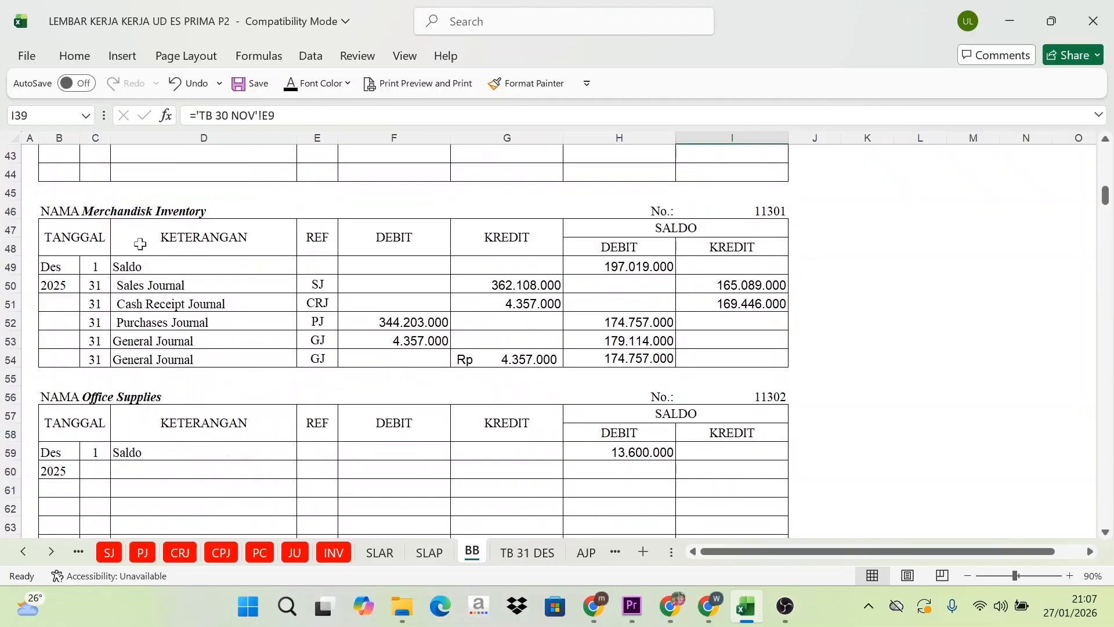
{"action": "left_click", "coordinate": [623, 359]}
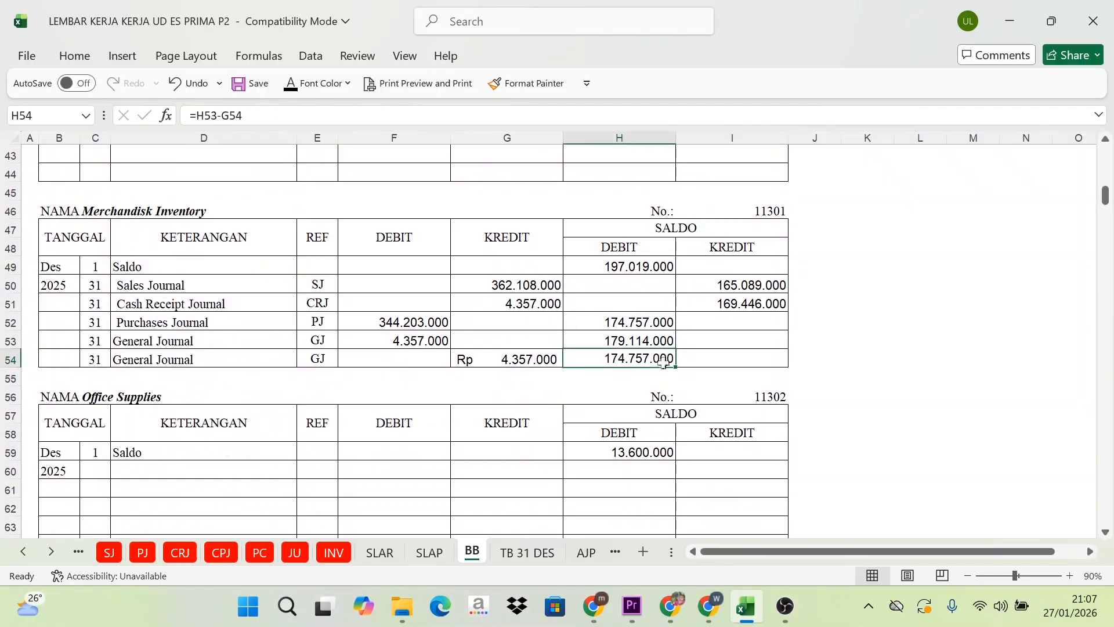
{"action": "left_click", "coordinate": [527, 551]}
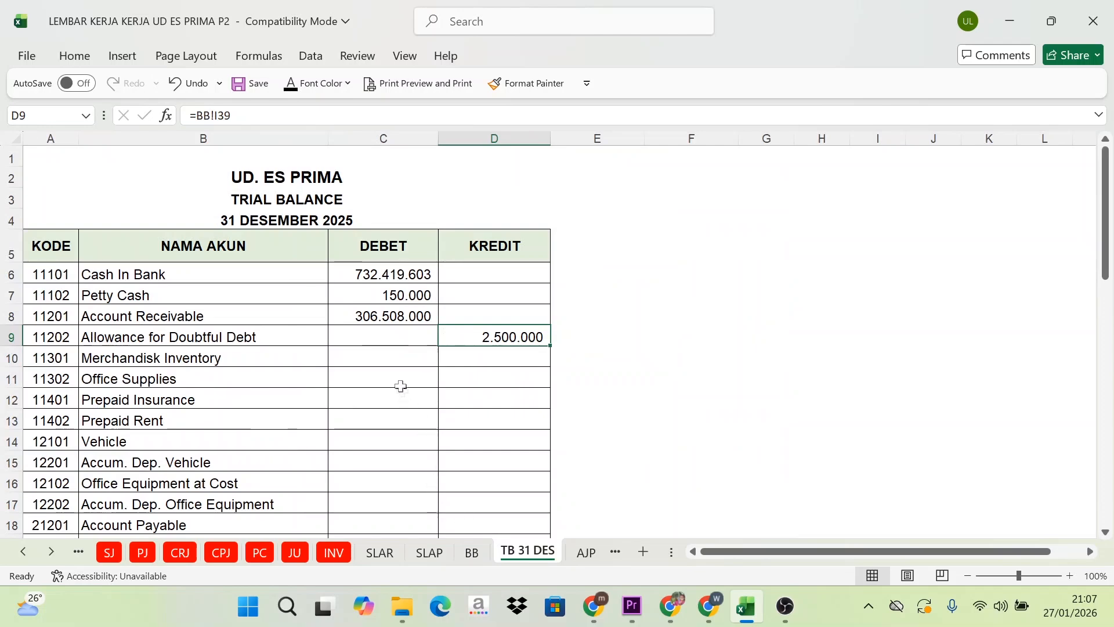
{"action": "left_click", "coordinate": [397, 360]}
{"action": "left_click", "coordinate": [290, 83]}
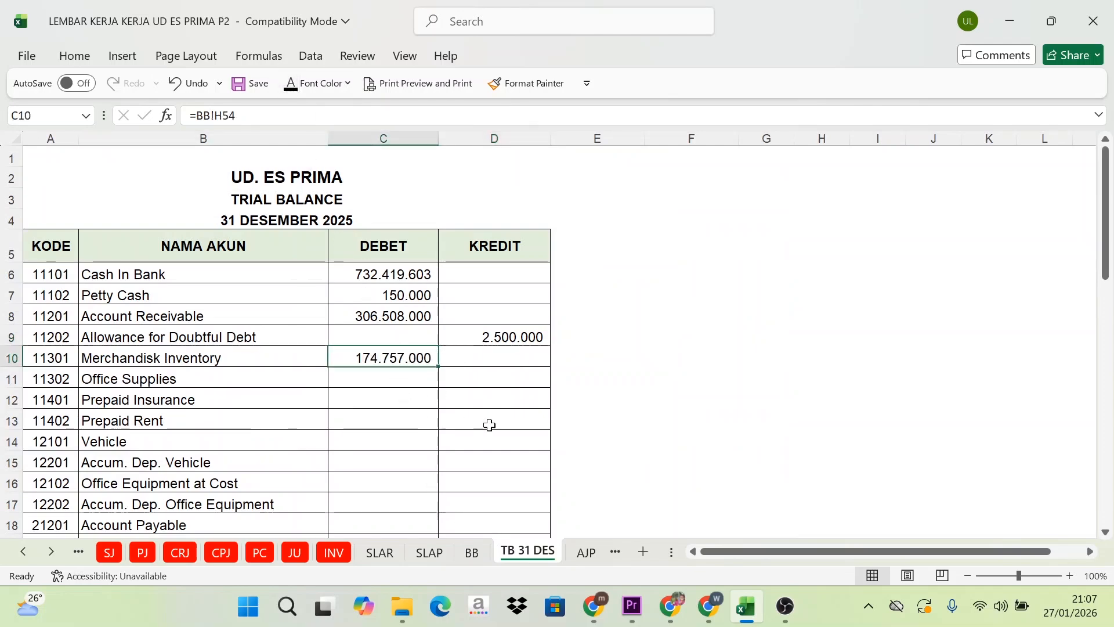
Review the balances of Office Supplies, Prepaid Insurance, Prepaid Rent and Vehicle in the BB ledger
{"action": "left_click", "coordinate": [472, 552]}
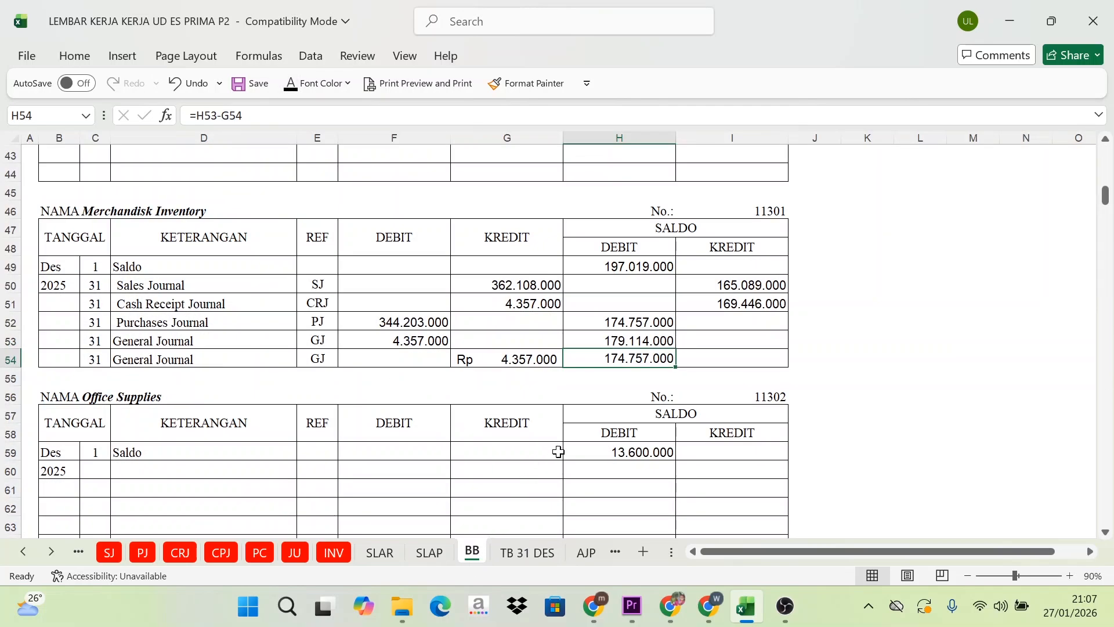
{"action": "scroll", "coordinate": [562, 449], "scroll_direction": "down", "scroll_amount": 3}
{"action": "left_click", "coordinate": [642, 373]}
{"action": "scroll", "coordinate": [629, 473], "scroll_direction": "down", "scroll_amount": 3}
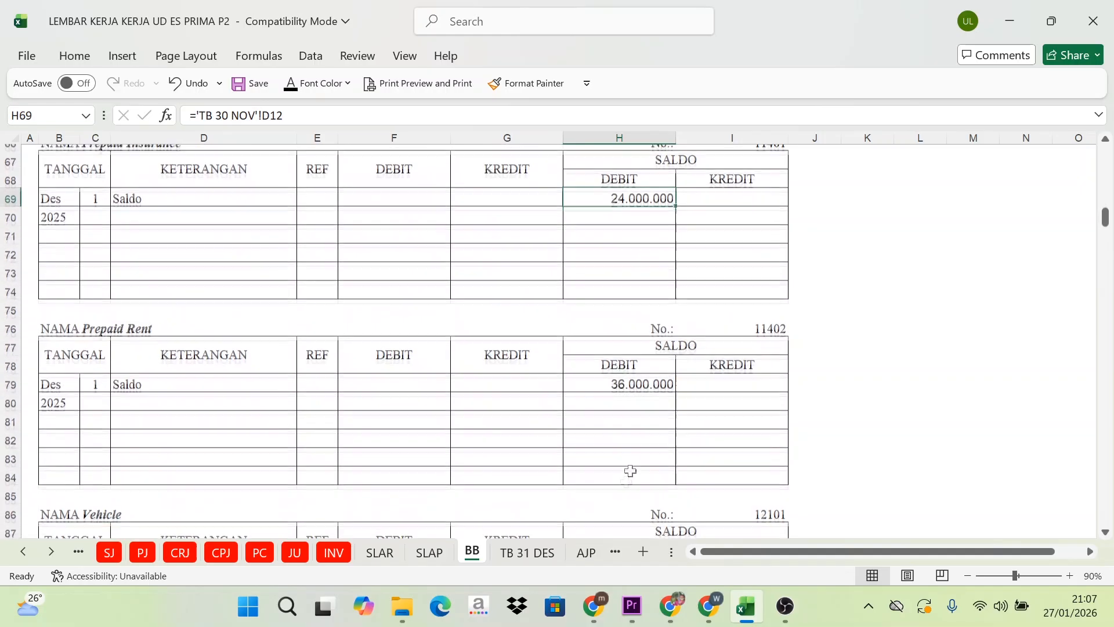
{"action": "left_click", "coordinate": [623, 383]}
{"action": "scroll", "coordinate": [615, 464], "scroll_direction": "down", "scroll_amount": 3}
{"action": "left_click", "coordinate": [609, 395]}
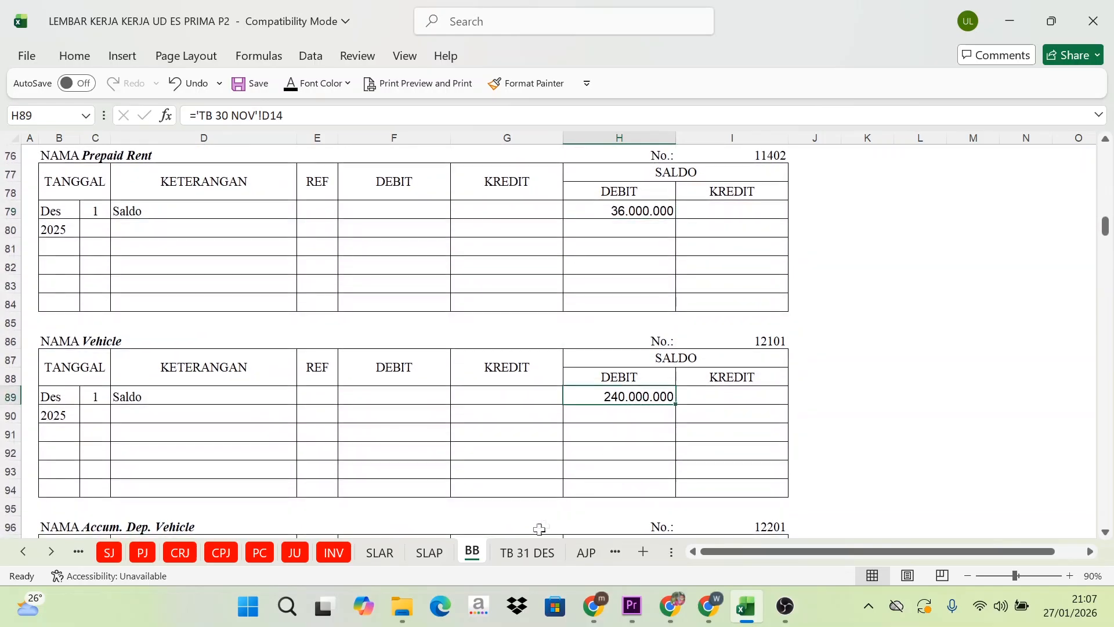
Check the Cash In Bank link in C6 and range C6:C11 of the trial balance against the Prepaid Rent account in BB
{"action": "left_click", "coordinate": [527, 554]}
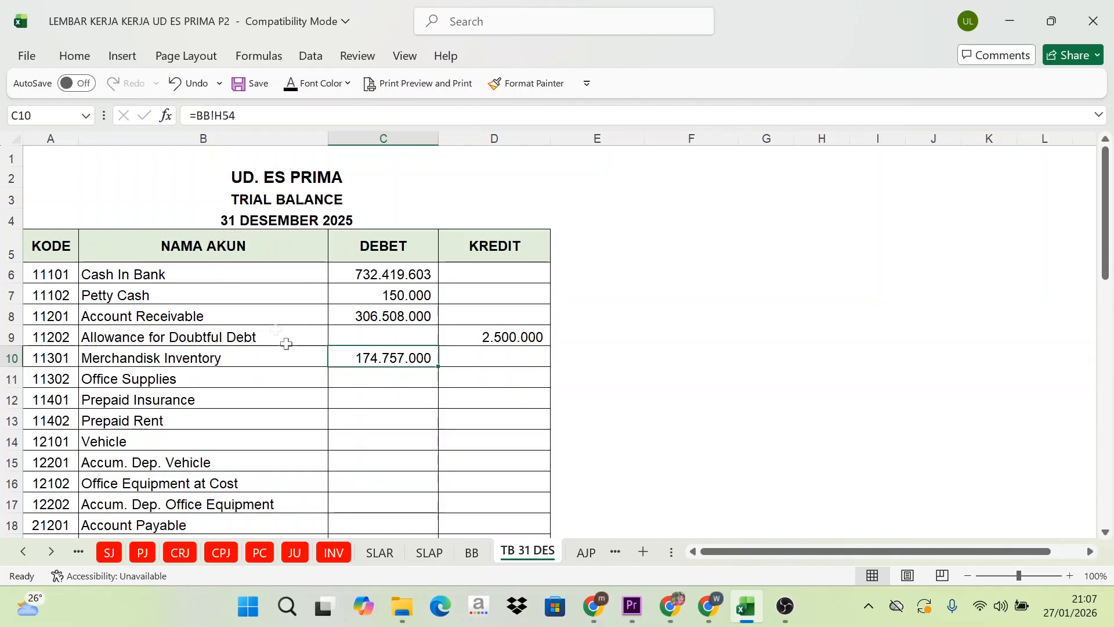
{"action": "left_click", "coordinate": [369, 275]}
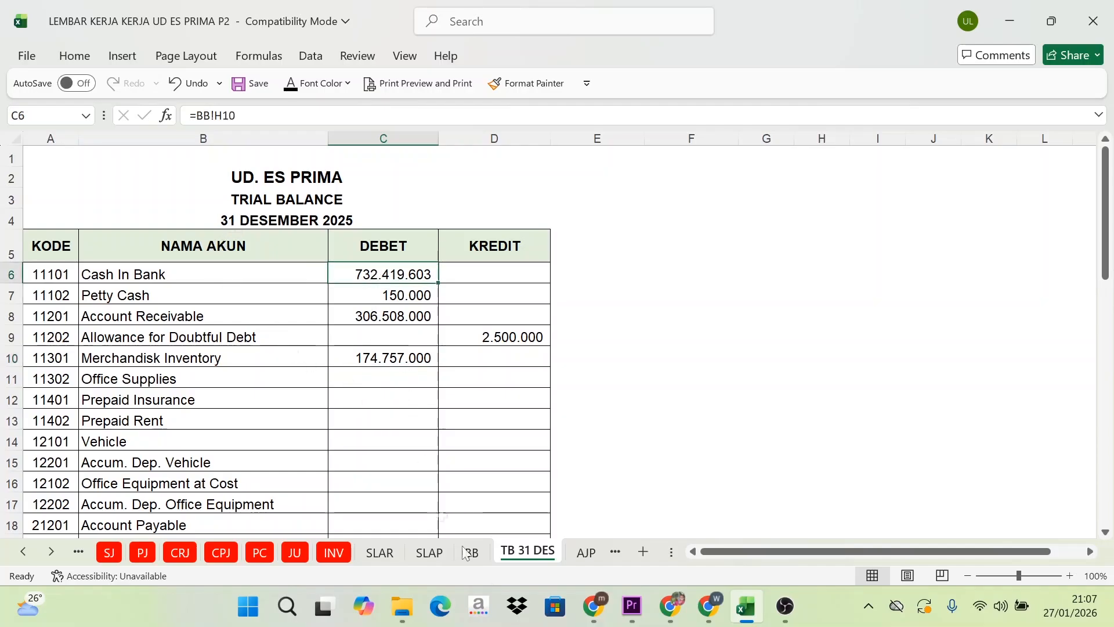
{"action": "left_click", "coordinate": [472, 552]}
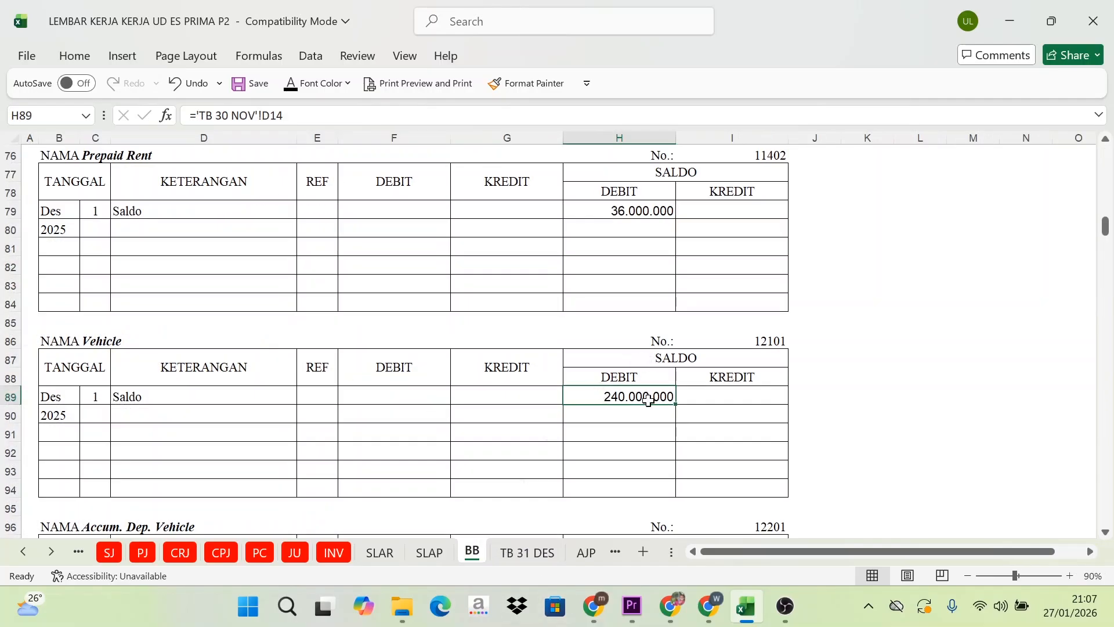
{"action": "left_click", "coordinate": [634, 225]}
{"action": "left_click", "coordinate": [526, 553]}
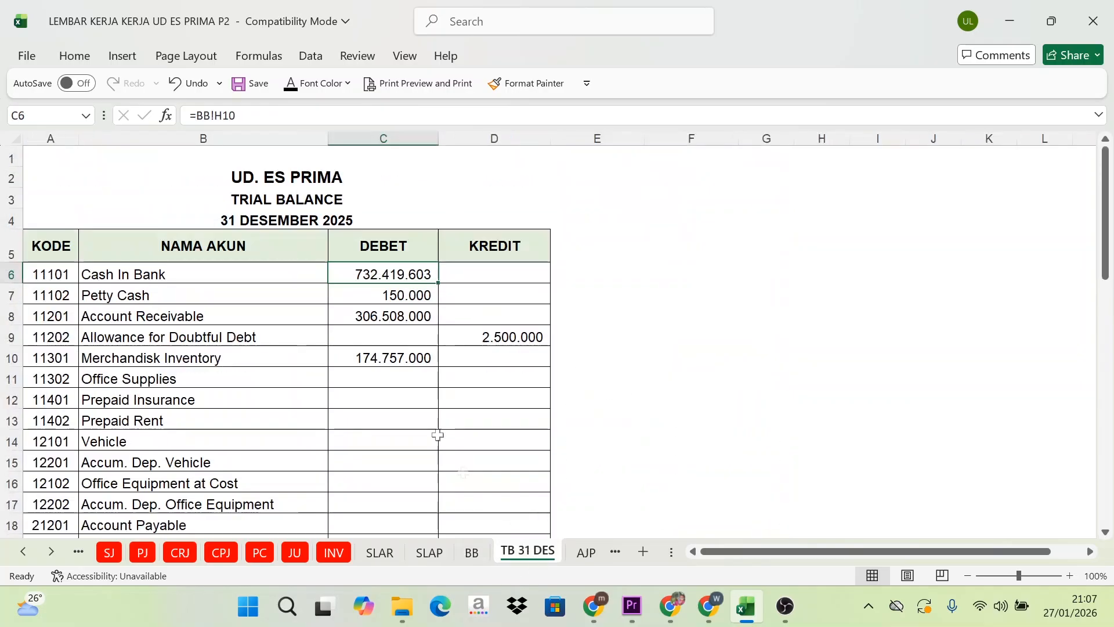
{"action": "left_click_drag", "start_coordinate": [392, 275], "coordinate": [391, 386]}
Find Accum. Dep. Vehicle's credit balance in BB and reveal the linked amount in D15 of the trial balance using the automatic font colour
{"action": "left_click", "coordinate": [471, 552]}
{"action": "scroll", "coordinate": [460, 482], "scroll_direction": "down", "scroll_amount": 7}
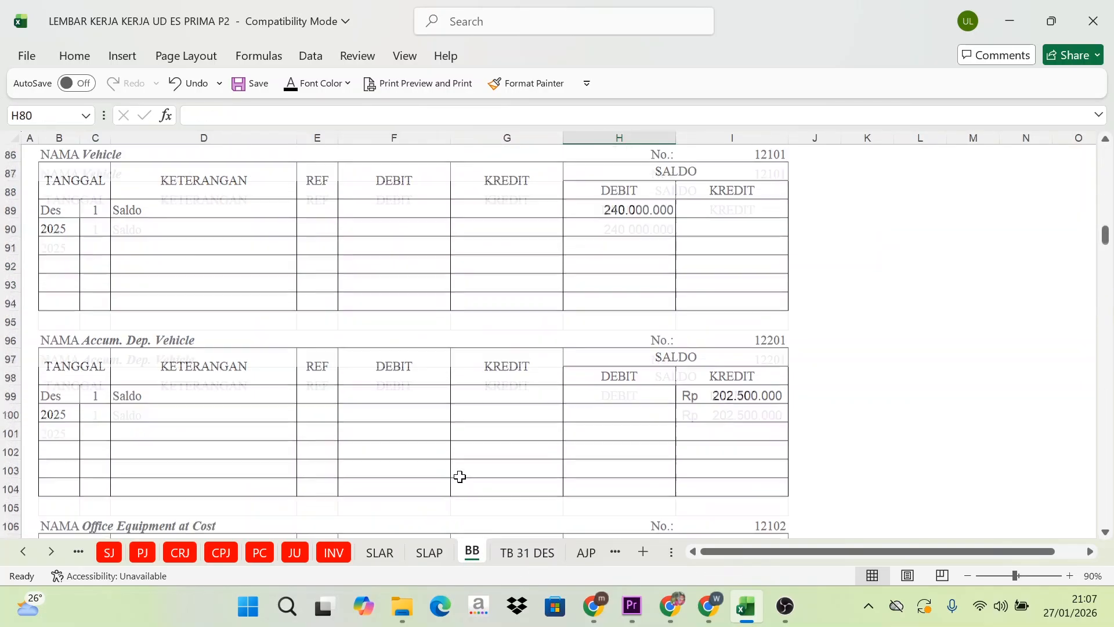
{"action": "scroll", "coordinate": [551, 426], "scroll_direction": "up", "scroll_amount": 3}
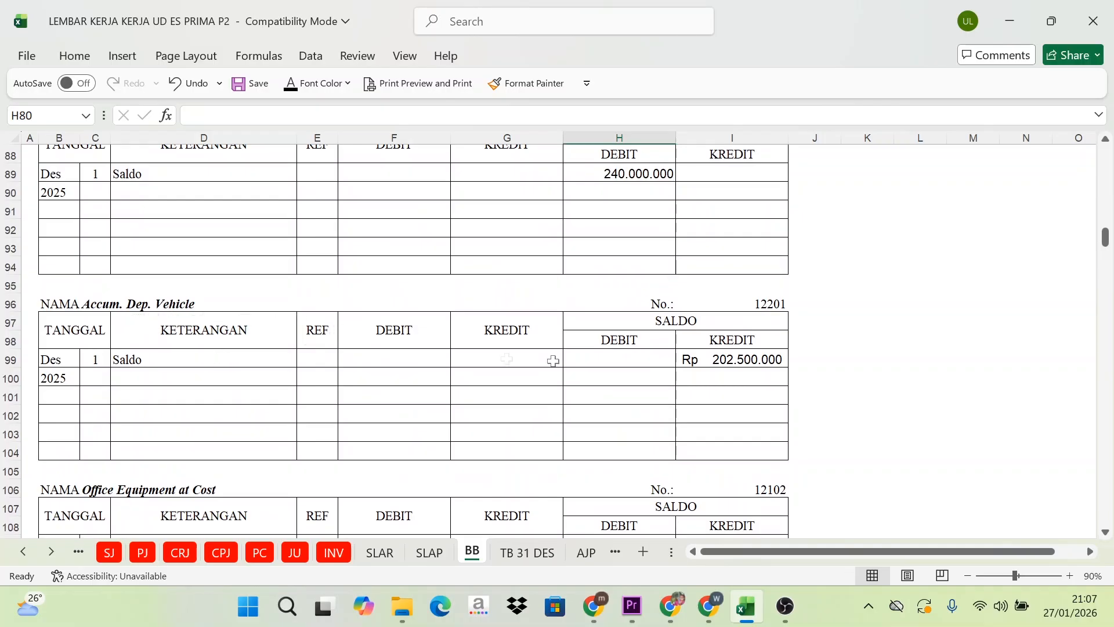
{"action": "left_click", "coordinate": [717, 357]}
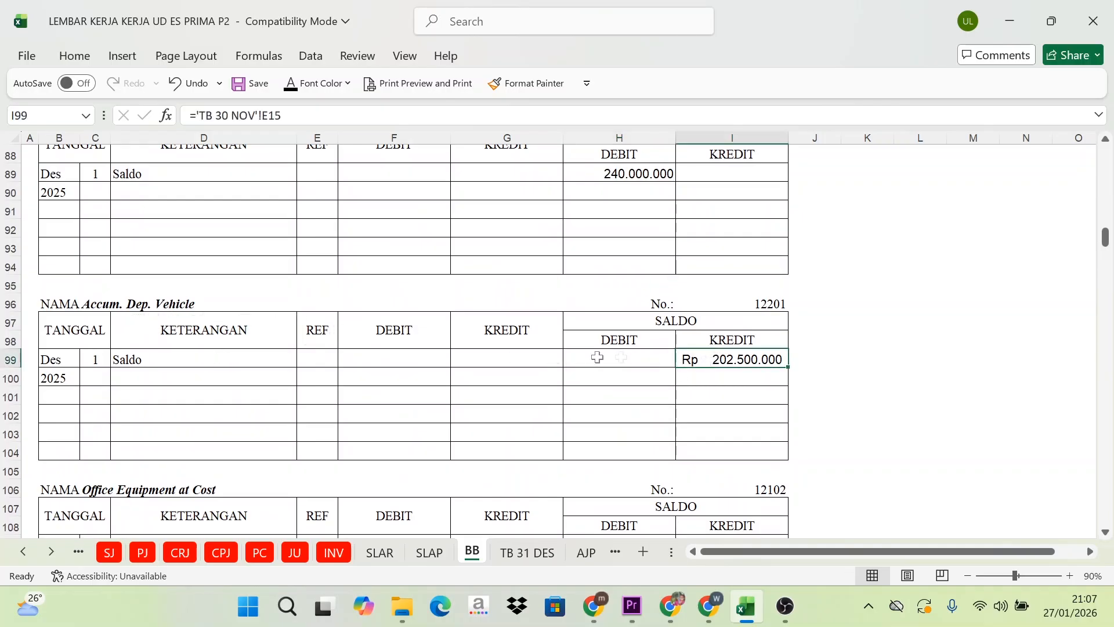
{"action": "left_click", "coordinate": [531, 551]}
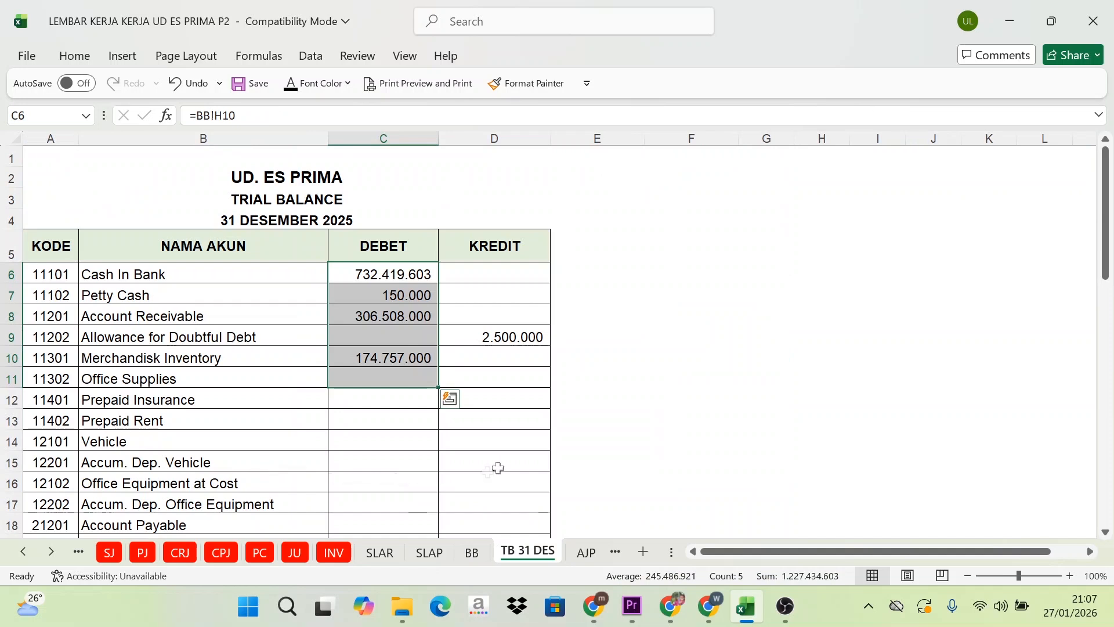
{"action": "left_click", "coordinate": [498, 467]}
{"action": "left_click", "coordinate": [290, 83]}
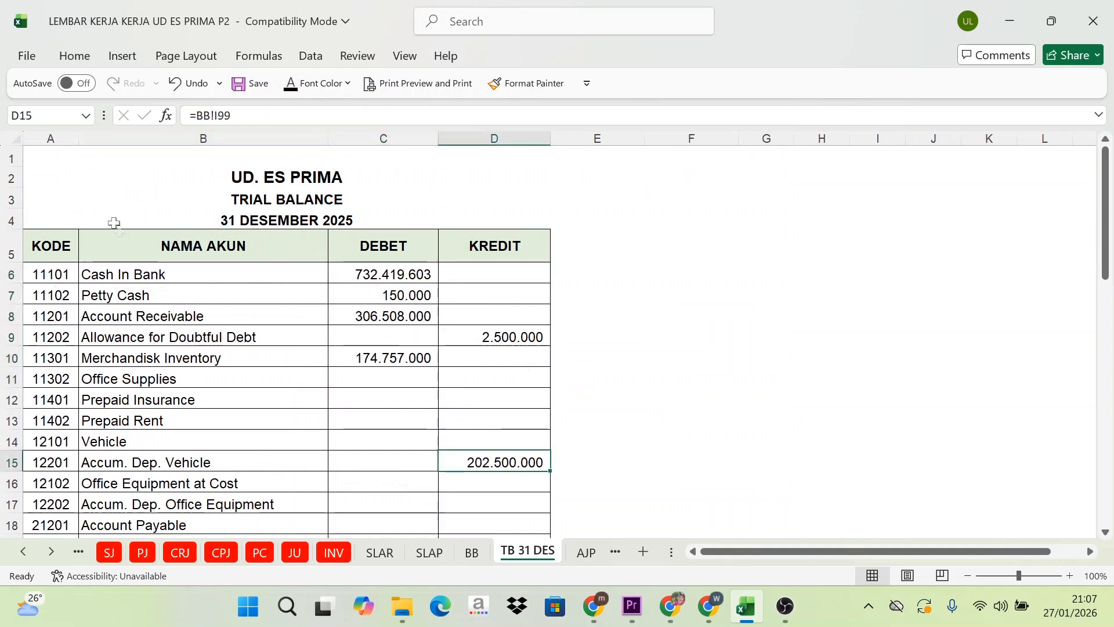
Apply the automatic font colour to the whole TB 31 DES sheet to reveal all remaining linked balances
{"action": "left_click", "coordinate": [21, 133]}
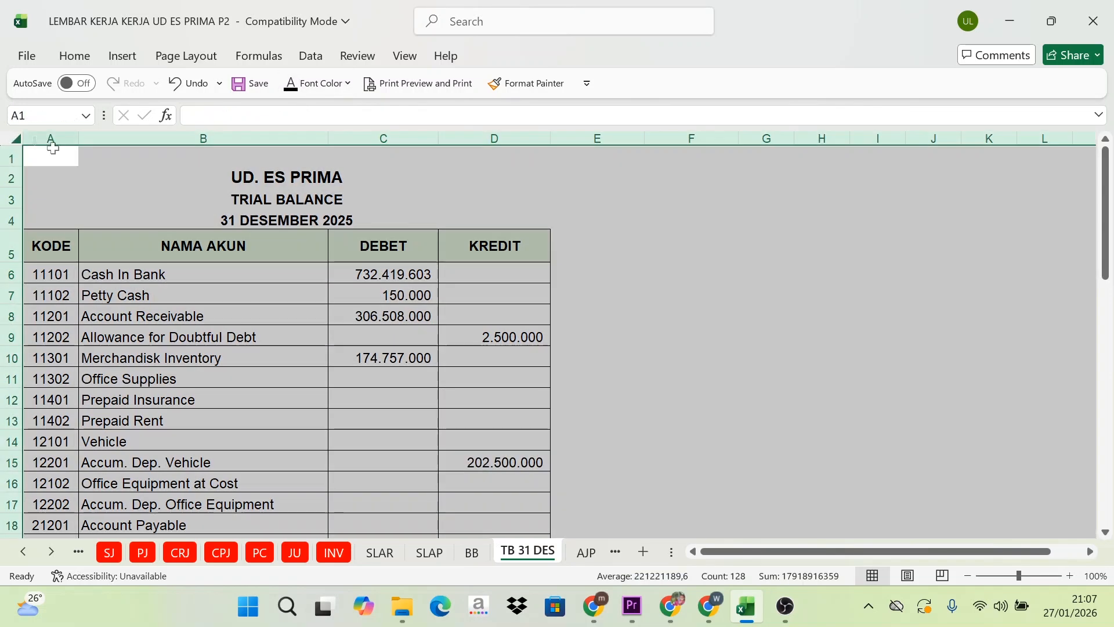
{"action": "left_click", "coordinate": [294, 92]}
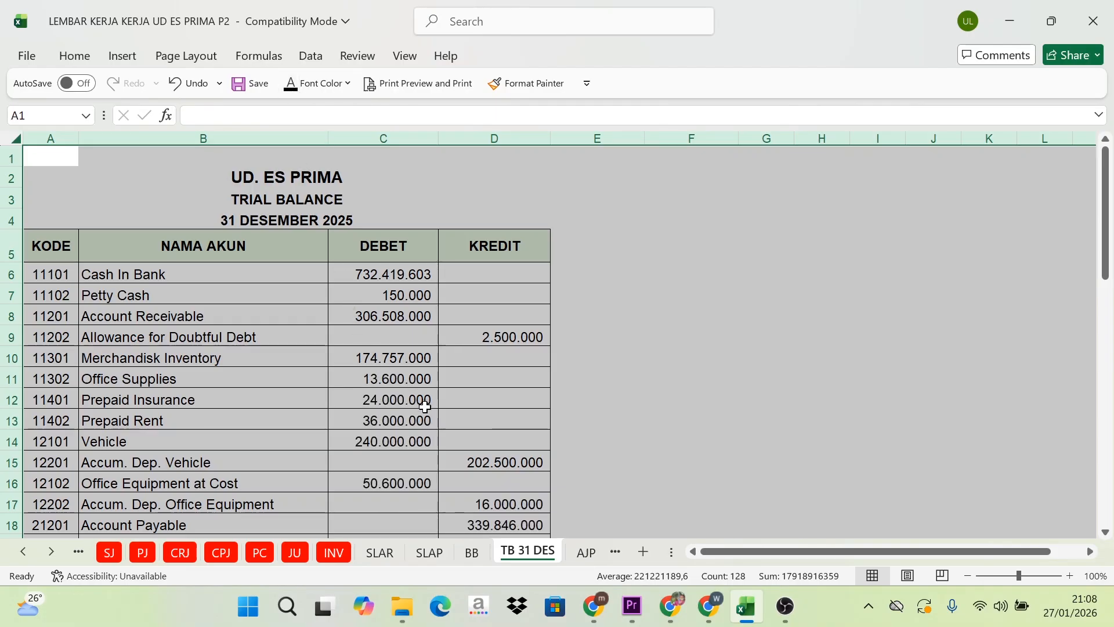
{"action": "left_click", "coordinate": [454, 484]}
Check the Office Equipment at Cost account in BB and review all account balances down to the JUMLAH row of the trial balance
{"action": "left_click", "coordinate": [471, 551]}
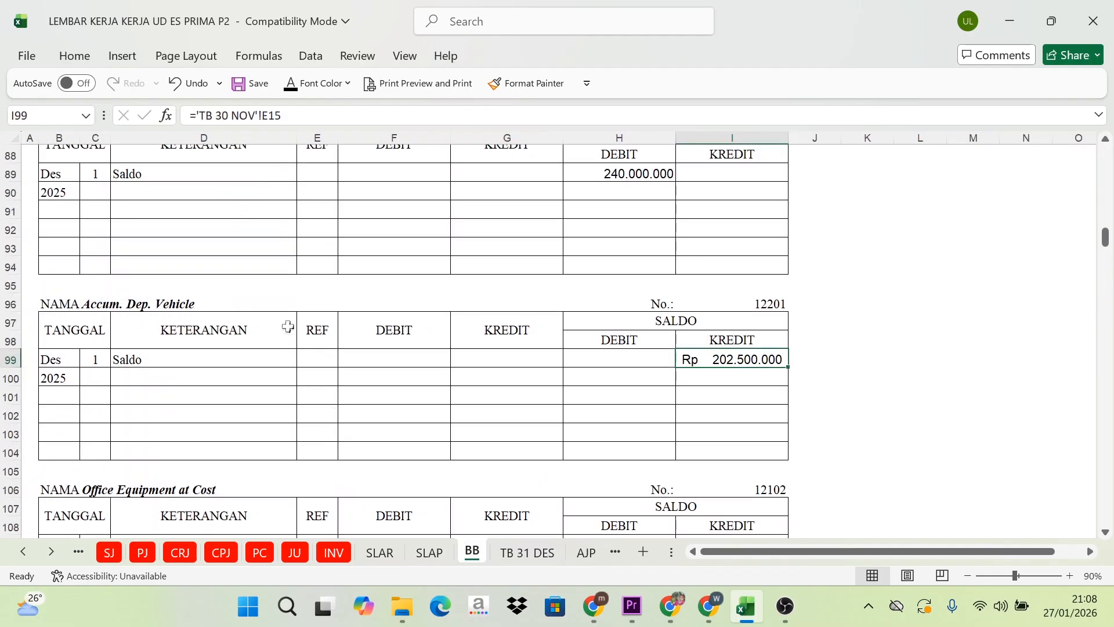
{"action": "scroll", "coordinate": [574, 406], "scroll_direction": "up", "scroll_amount": 1}
{"action": "scroll", "coordinate": [574, 406], "scroll_direction": "down", "scroll_amount": 4}
{"action": "left_click", "coordinate": [540, 552]}
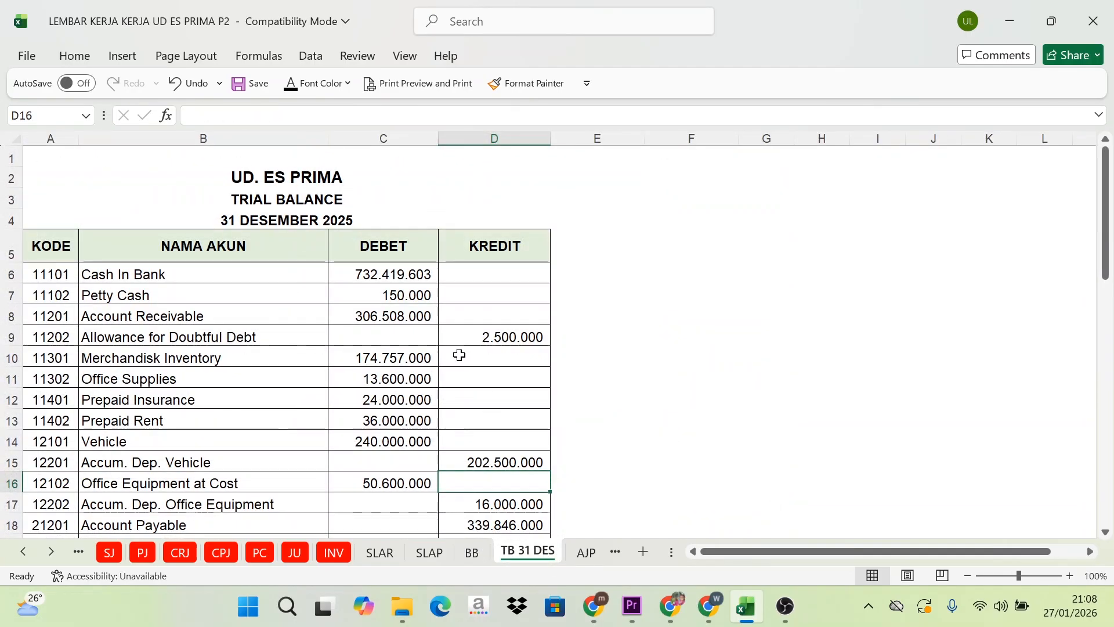
{"action": "scroll", "coordinate": [460, 355], "scroll_direction": "down", "scroll_amount": 1}
{"action": "scroll", "coordinate": [303, 255], "scroll_direction": "down", "scroll_amount": 3}
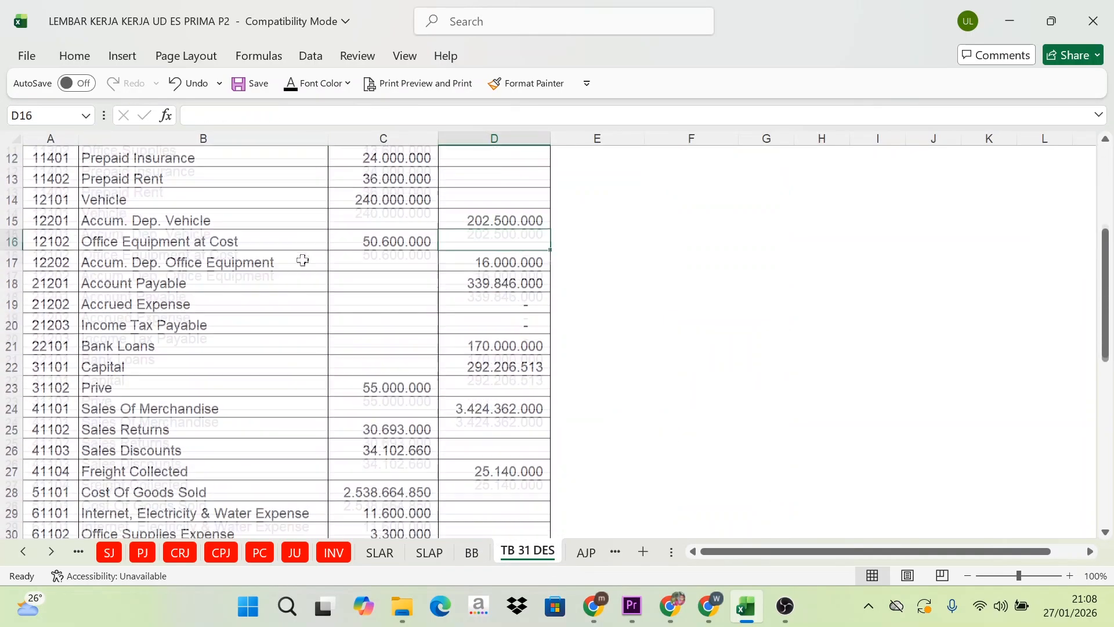
{"action": "scroll", "coordinate": [303, 260], "scroll_direction": "down", "scroll_amount": 9}
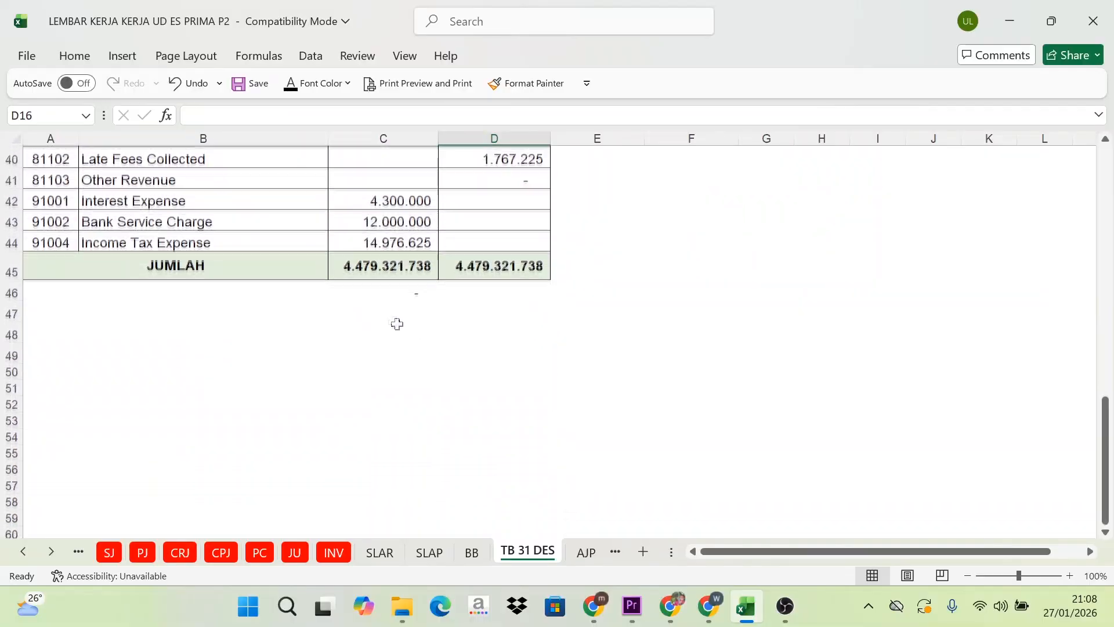
{"action": "scroll", "coordinate": [407, 322], "scroll_direction": "up", "scroll_amount": 13}
{"action": "scroll", "coordinate": [376, 286], "scroll_direction": "down", "scroll_amount": 8}
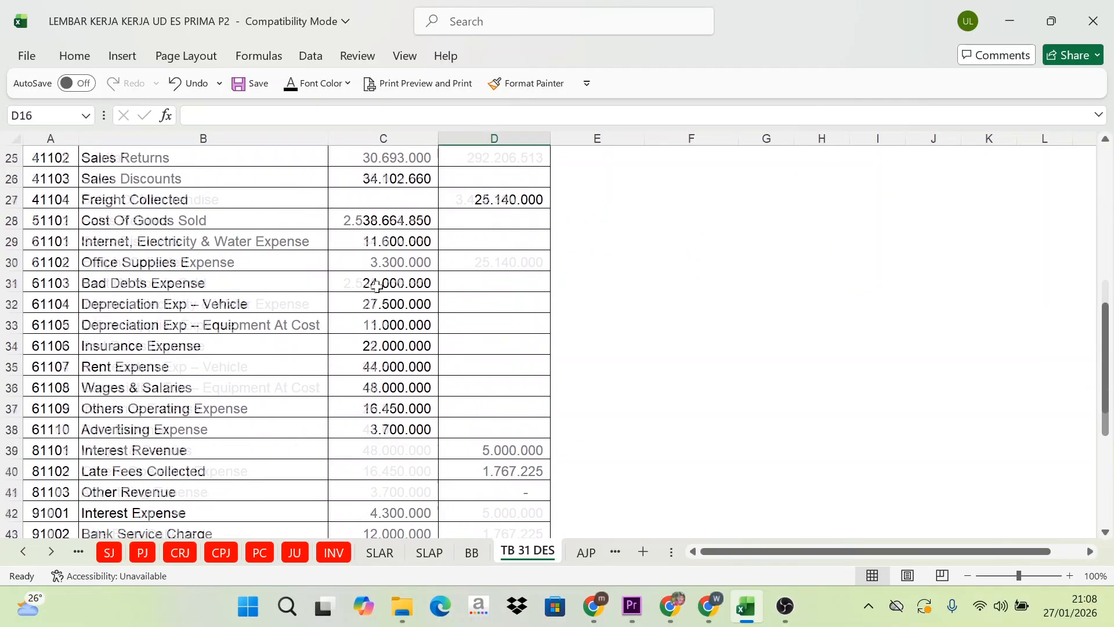
{"action": "scroll", "coordinate": [372, 302], "scroll_direction": "down", "scroll_amount": 5}
Compare the debit and credit totals in C45 and D45 of the trial balance
{"action": "left_click", "coordinate": [385, 267]}
{"action": "left_click", "coordinate": [500, 266]}
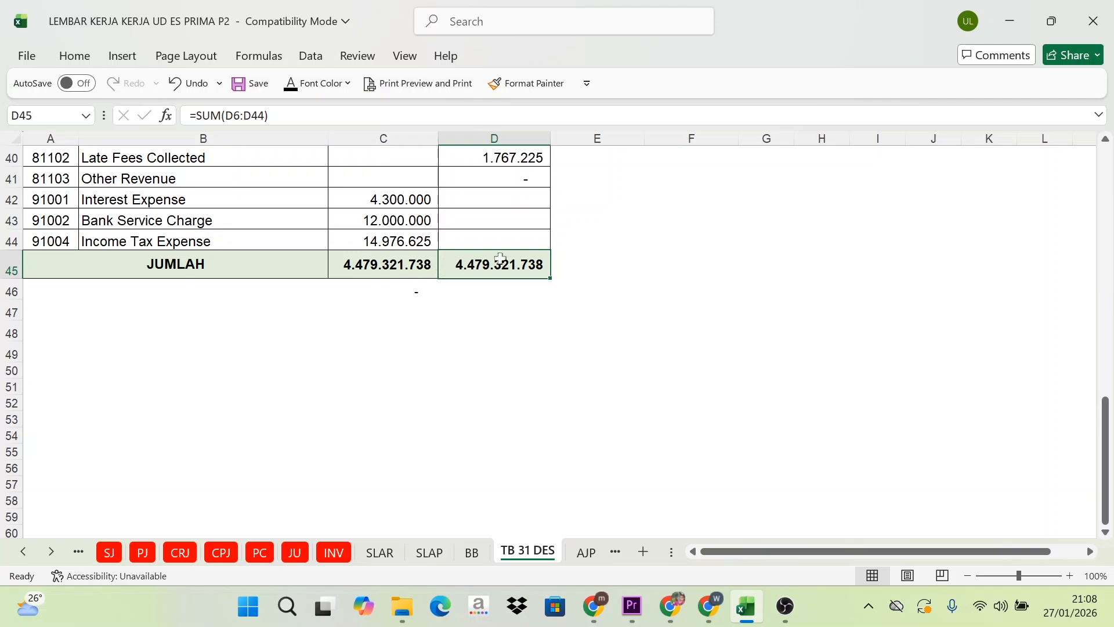
{"action": "left_click", "coordinate": [420, 269]}
{"action": "left_click", "coordinate": [473, 267]}
{"action": "left_click", "coordinate": [396, 264]}
{"action": "left_click", "coordinate": [486, 268]}
{"action": "left_click", "coordinate": [408, 272]}
{"action": "left_click", "coordinate": [479, 265]}
{"action": "left_click", "coordinate": [408, 268]}
{"action": "scroll", "coordinate": [467, 296], "scroll_direction": "up", "scroll_amount": 1}
{"action": "left_click", "coordinate": [459, 328]}
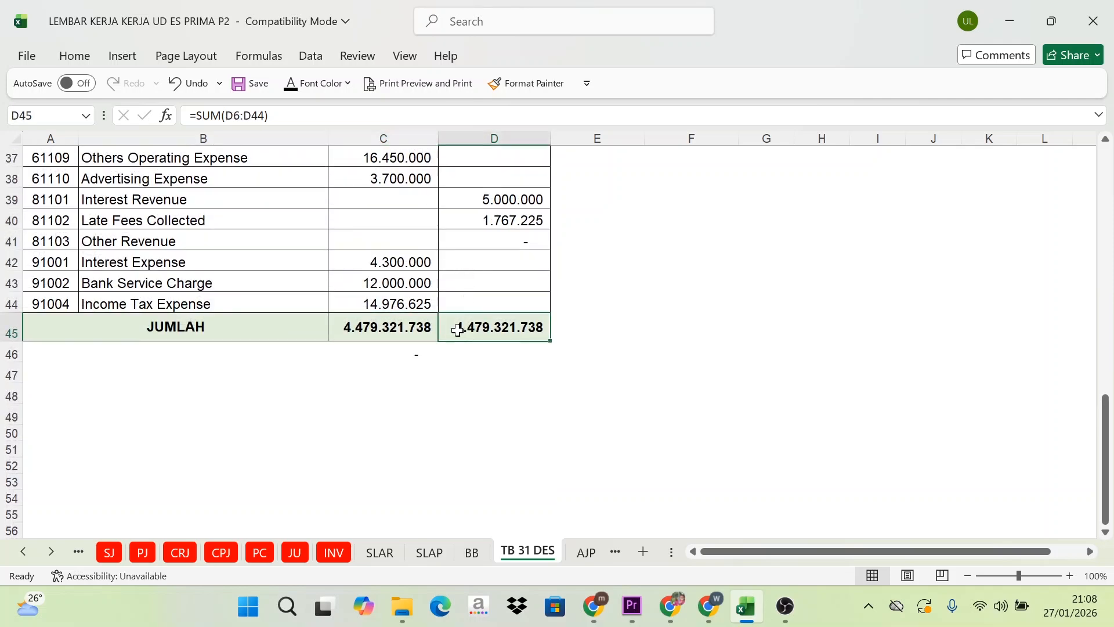
{"action": "scroll", "coordinate": [463, 331], "scroll_direction": "up", "scroll_amount": 5}
{"action": "scroll", "coordinate": [462, 331], "scroll_direction": "up", "scroll_amount": 7}
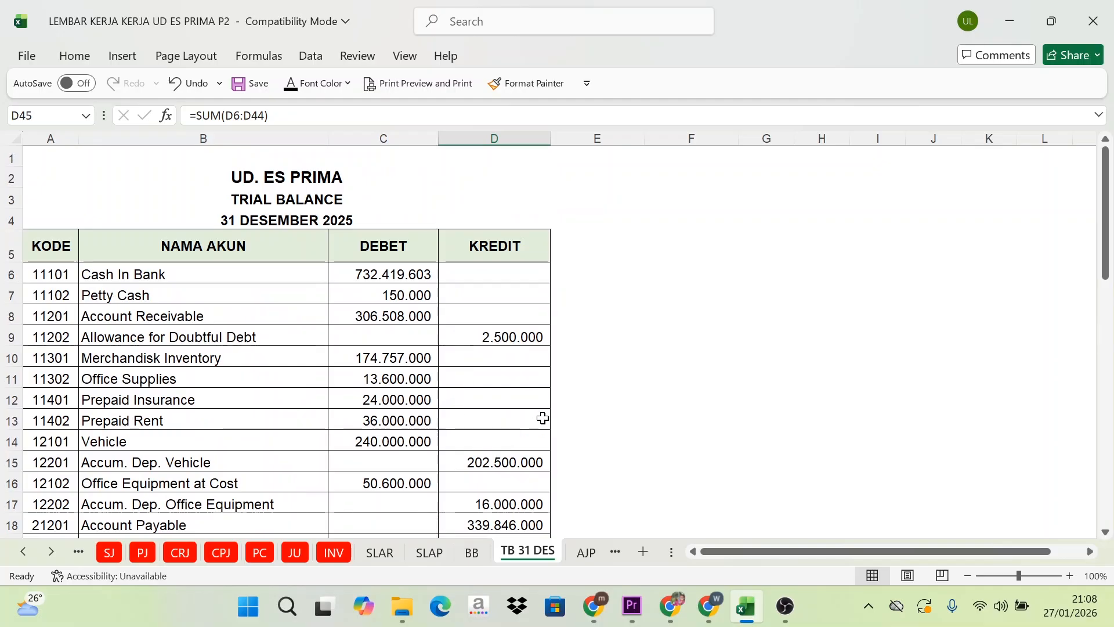
Review the December 2025 sales journal and its recapitulation in SJ, with a brief check of the BB ledger
{"action": "left_click", "coordinate": [111, 553]}
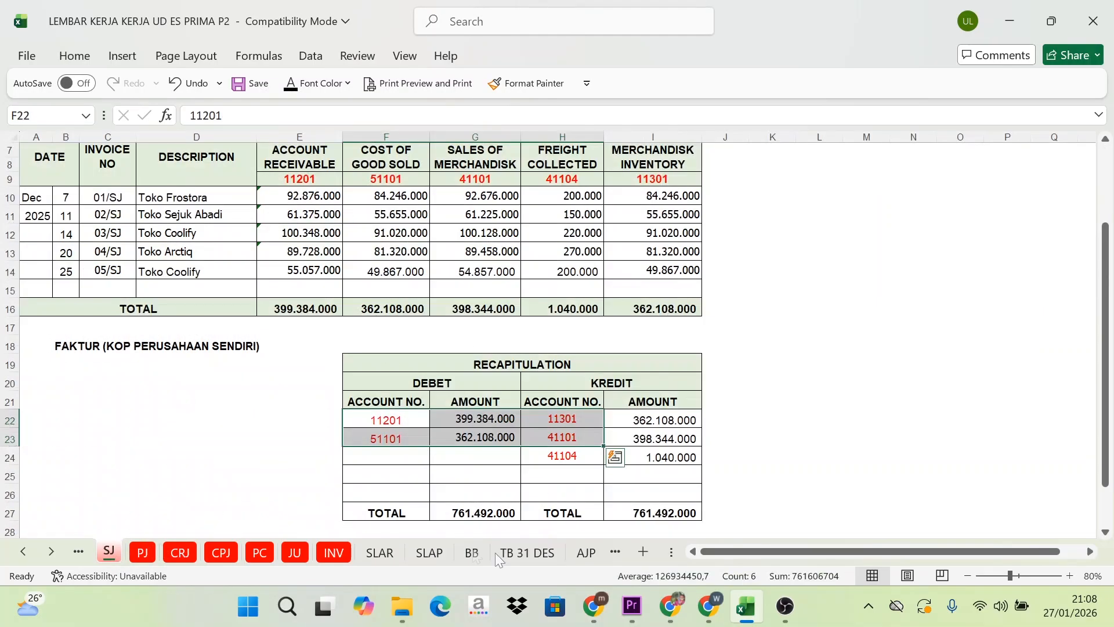
{"action": "scroll", "coordinate": [432, 535], "scroll_direction": "up", "scroll_amount": 2}
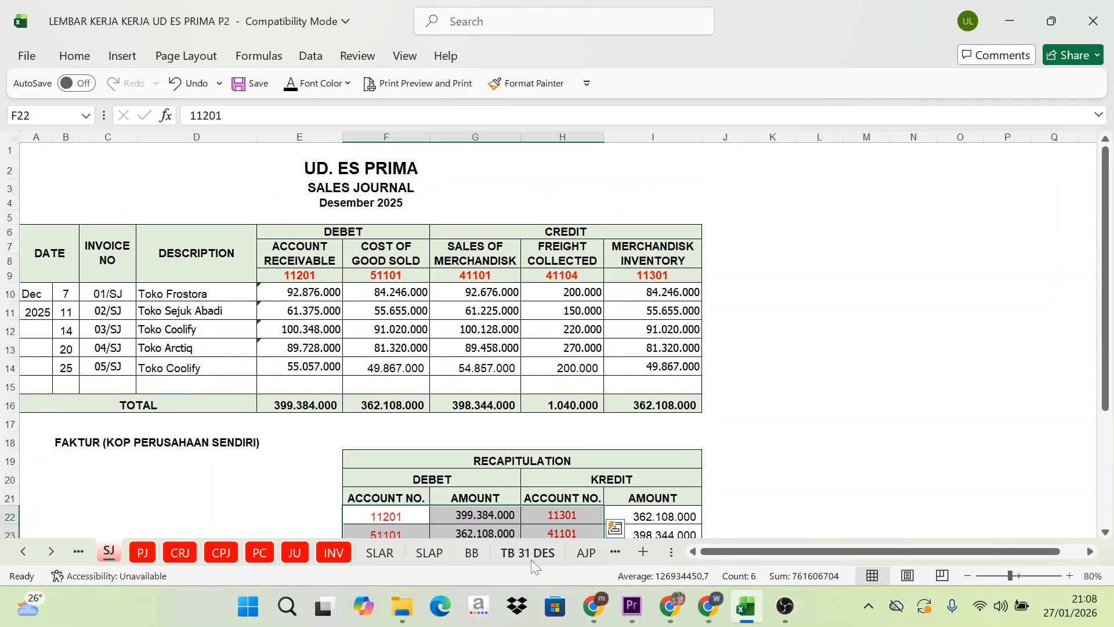
{"action": "left_click", "coordinate": [472, 554]}
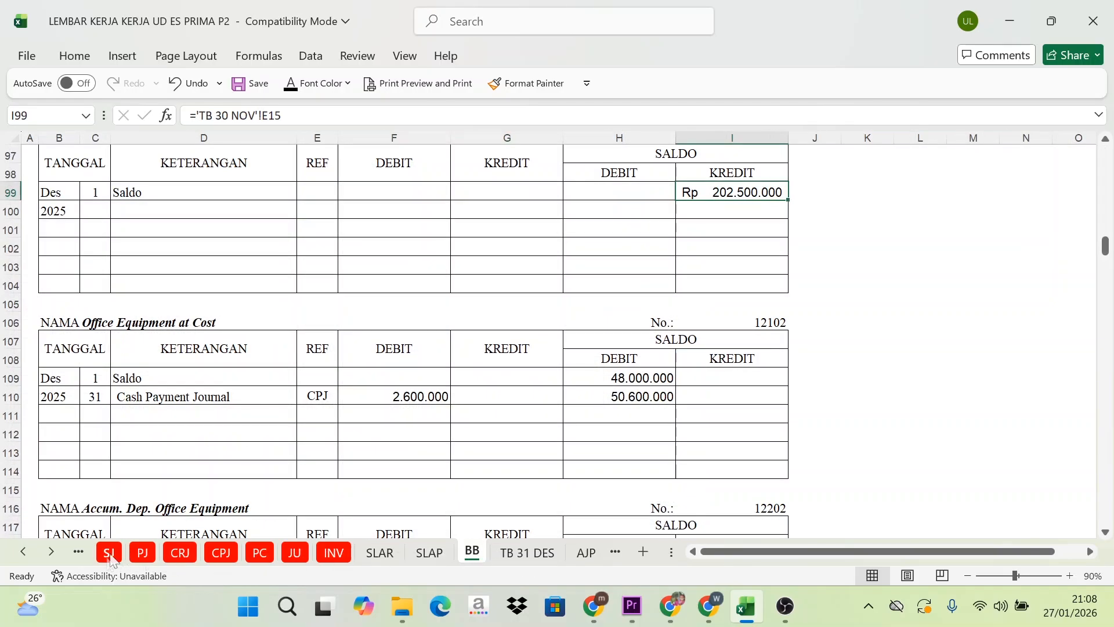
{"action": "left_click", "coordinate": [109, 553]}
{"action": "left_click", "coordinate": [246, 457]}
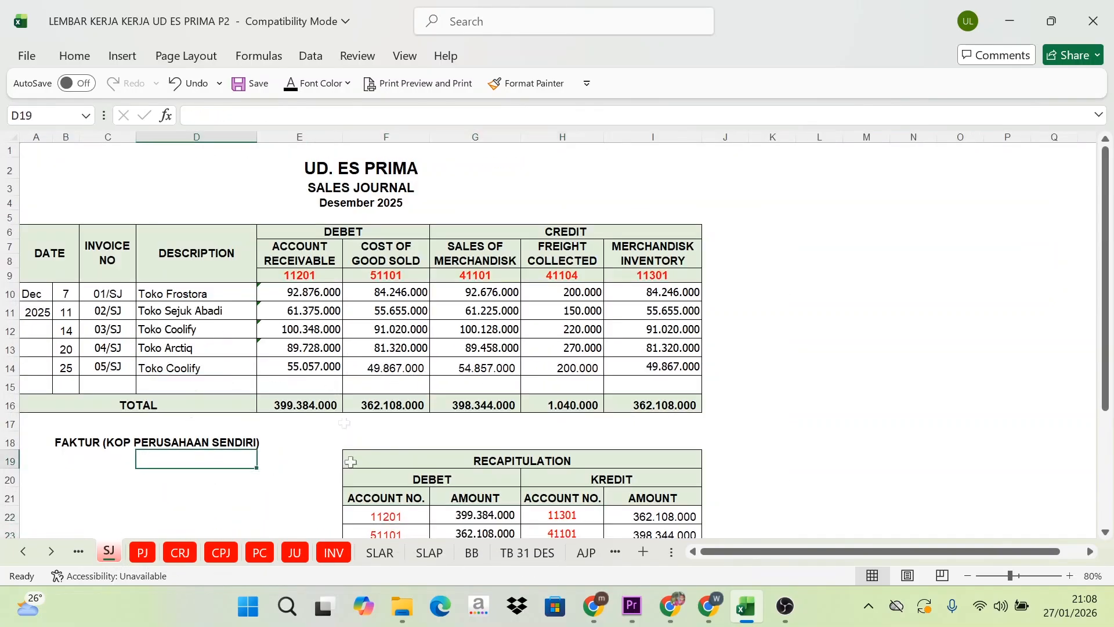
{"action": "scroll", "coordinate": [357, 488], "scroll_direction": "down", "scroll_amount": 3}
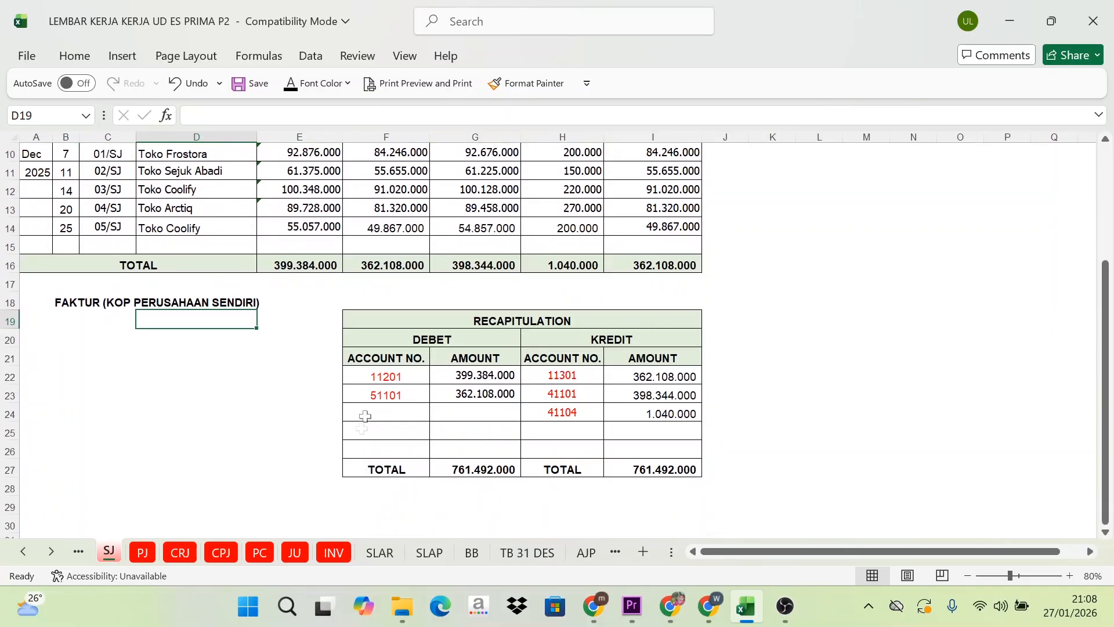
{"action": "left_click_drag", "start_coordinate": [374, 376], "coordinate": [652, 413]}
Look through the CRJ, CPJ, PC and JU journals, and re-examine the SJ recapitulation
{"action": "left_click", "coordinate": [181, 552]}
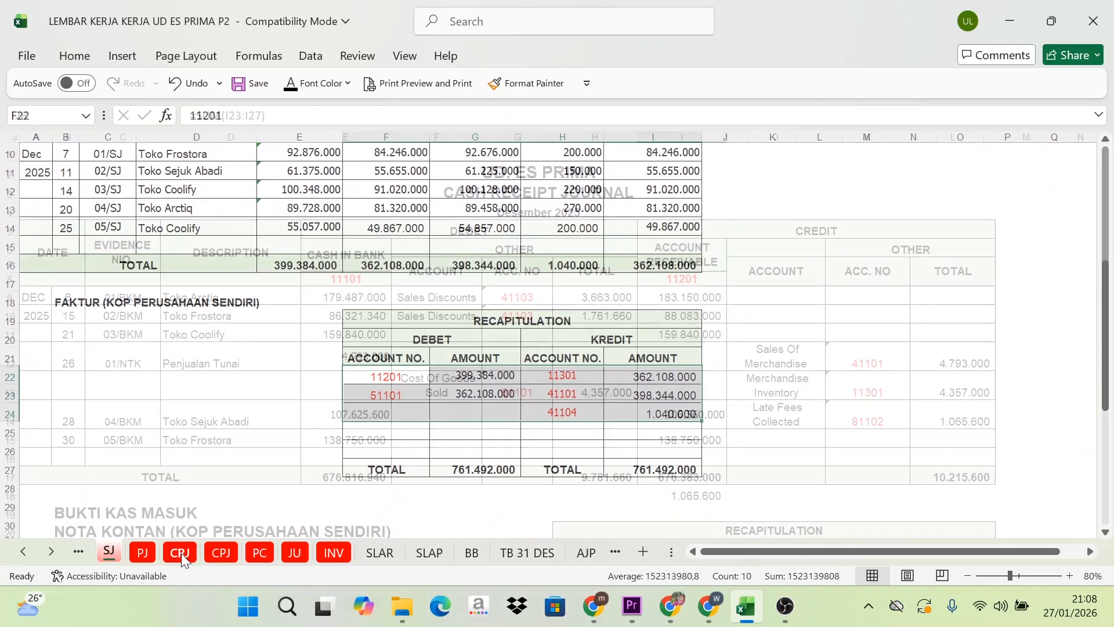
{"action": "left_click", "coordinate": [226, 551]}
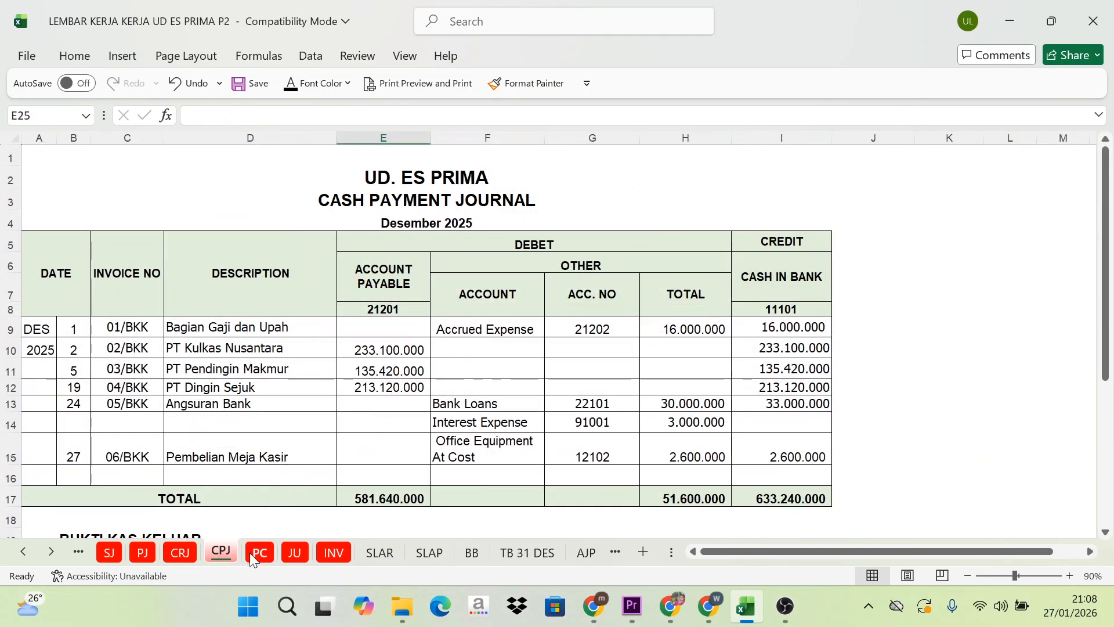
{"action": "left_click", "coordinate": [250, 551]}
{"action": "left_click", "coordinate": [294, 552]}
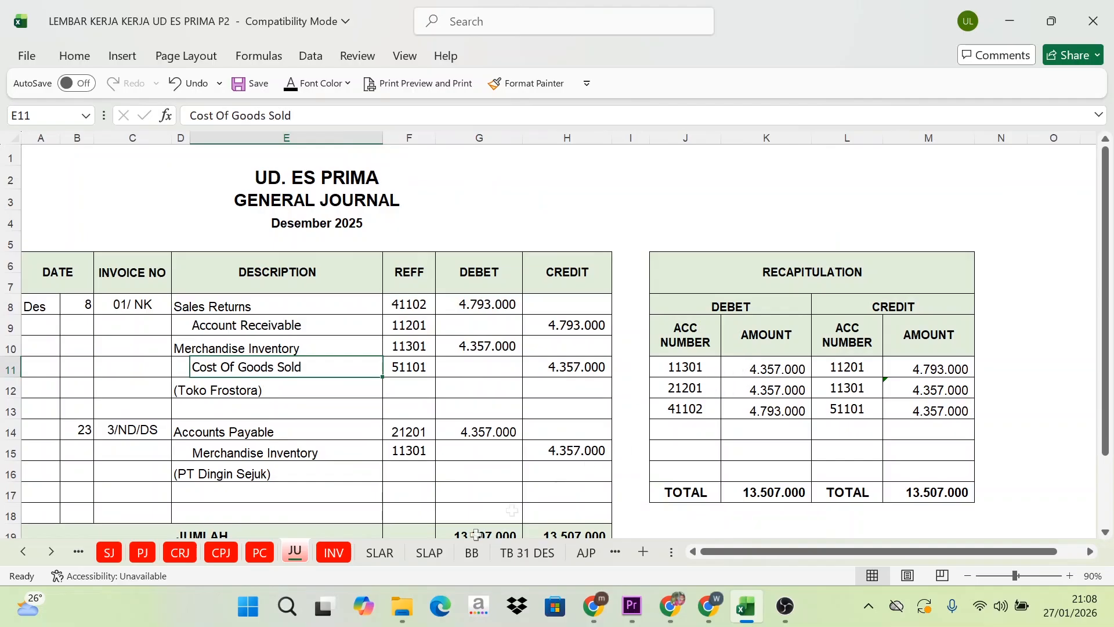
{"action": "left_click", "coordinate": [109, 552]}
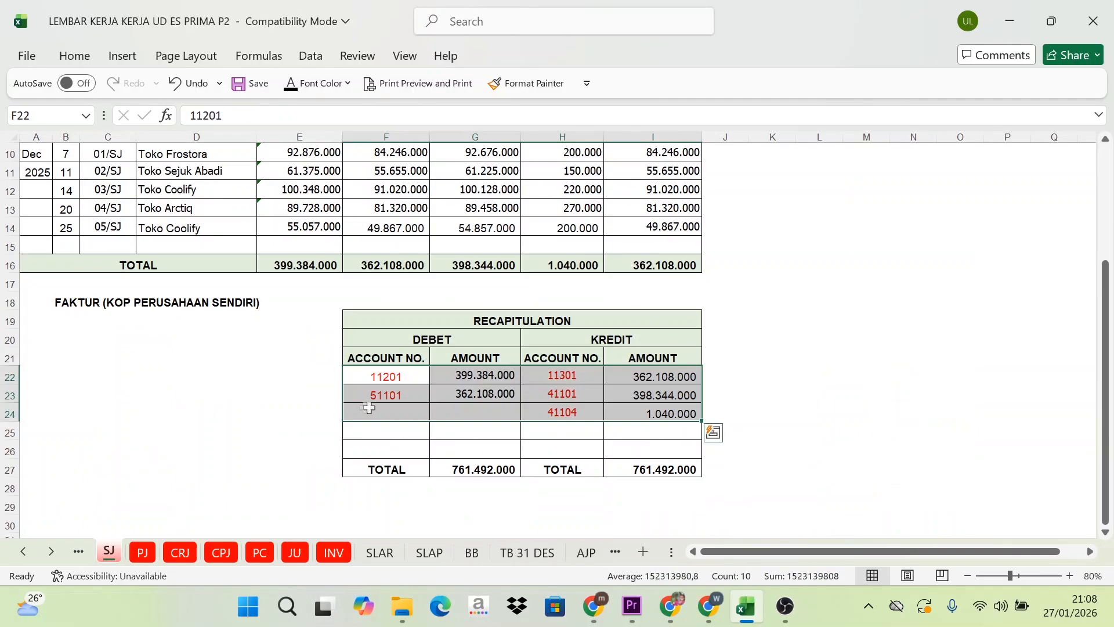
{"action": "left_click", "coordinate": [486, 391]}
{"action": "left_click_drag", "start_coordinate": [404, 376], "coordinate": [634, 431]}
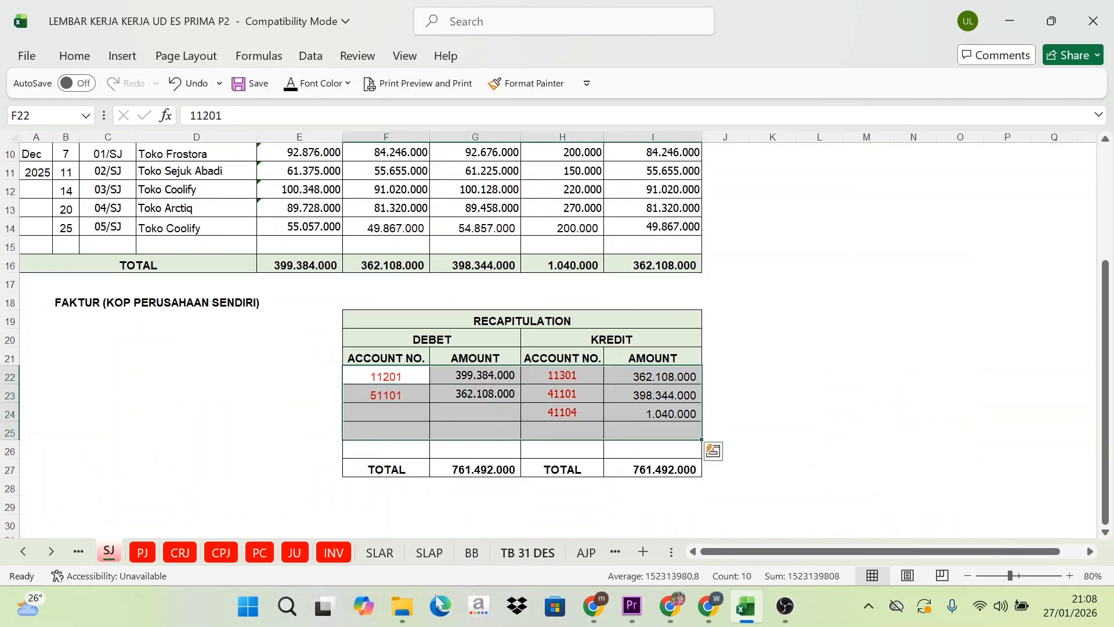
Review the Cash In Bank account in BB and its linked balance in C6 of the trial balance
{"action": "left_click", "coordinate": [473, 553]}
{"action": "scroll", "coordinate": [448, 365], "scroll_direction": "up", "scroll_amount": 20}
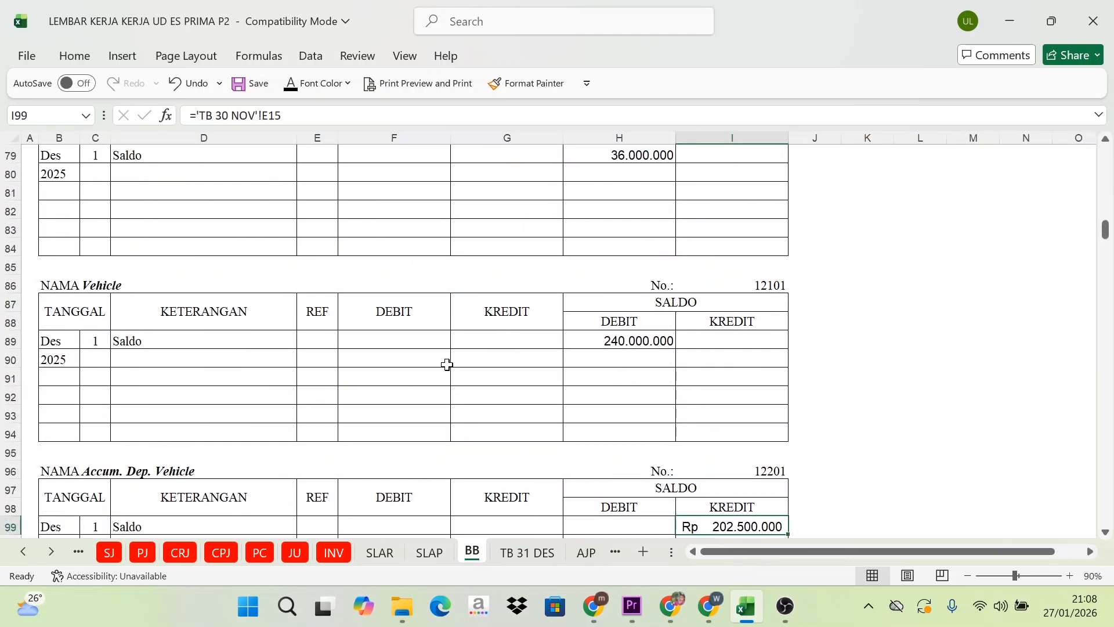
{"action": "scroll", "coordinate": [529, 319], "scroll_direction": "up", "scroll_amount": 9}
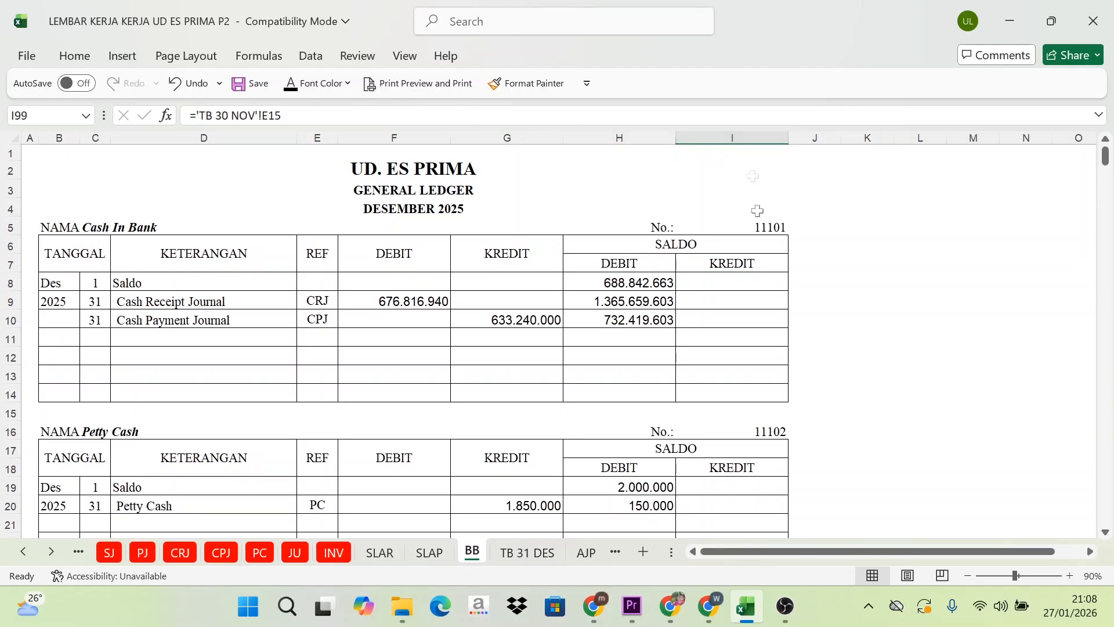
{"action": "left_click", "coordinate": [510, 556]}
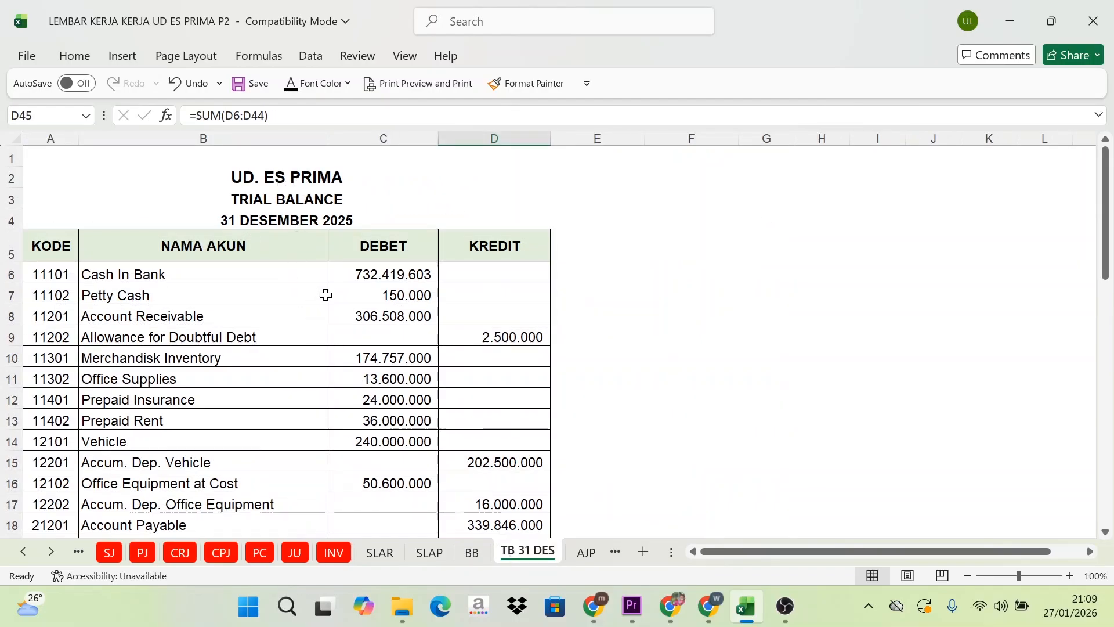
{"action": "left_click", "coordinate": [473, 554]}
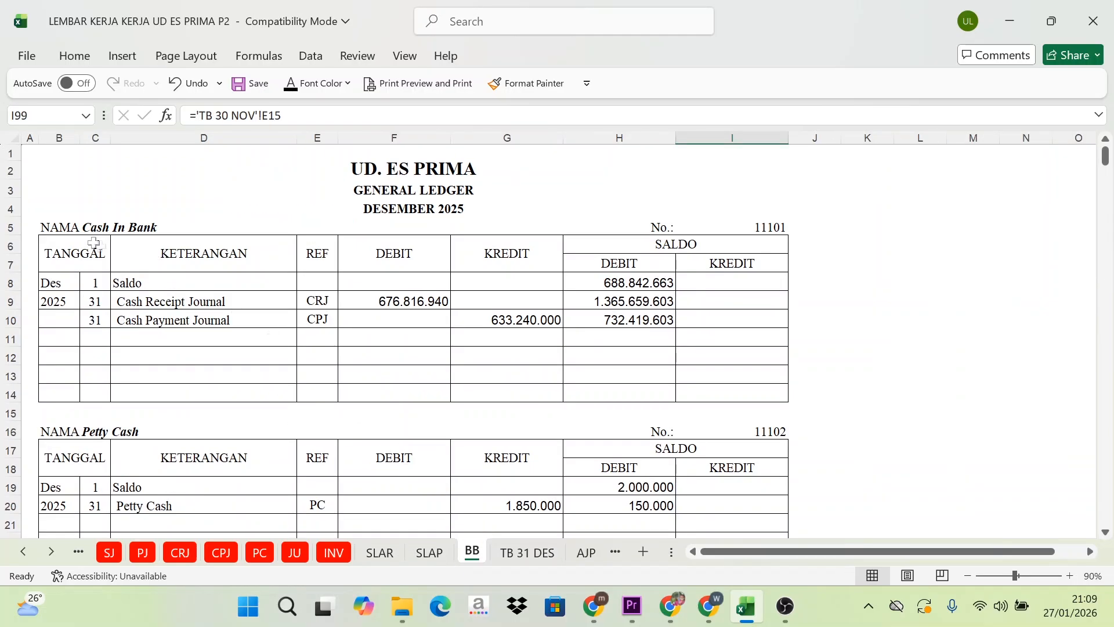
{"action": "left_click_drag", "start_coordinate": [51, 245], "coordinate": [680, 388]}
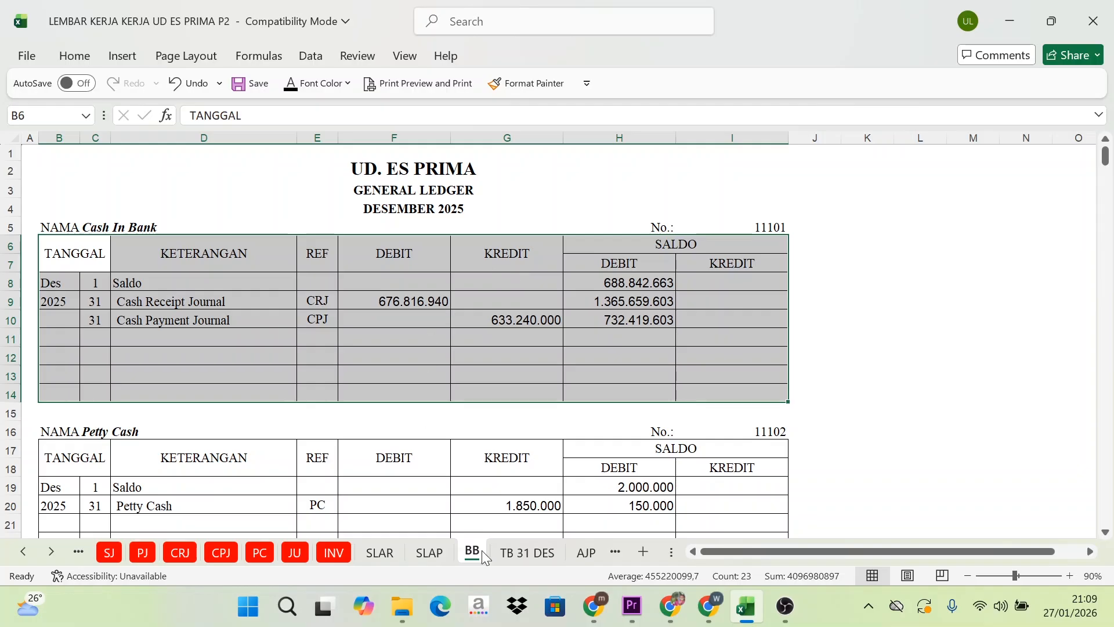
{"action": "left_click", "coordinate": [525, 553]}
{"action": "left_click", "coordinate": [348, 275]}
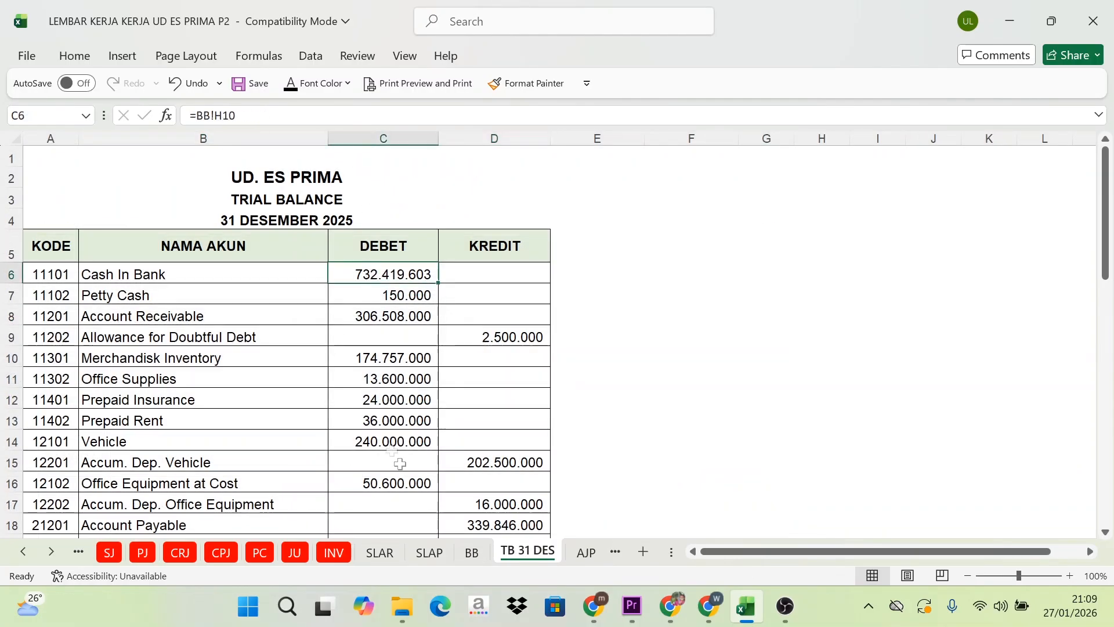
Compare the BB ledger balances from Cash In Bank to Allowance for Doubtful Debt with rows 6 to 9 of the 31 December trial balance
{"action": "left_click", "coordinate": [472, 553]}
{"action": "left_click", "coordinate": [586, 320]}
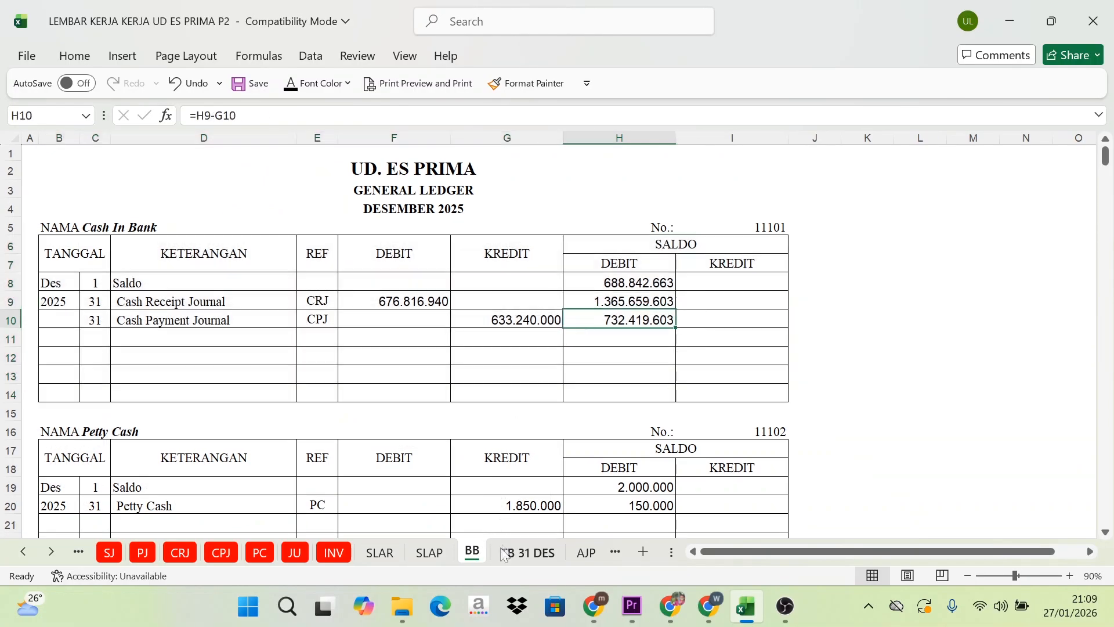
{"action": "left_click", "coordinate": [504, 554]}
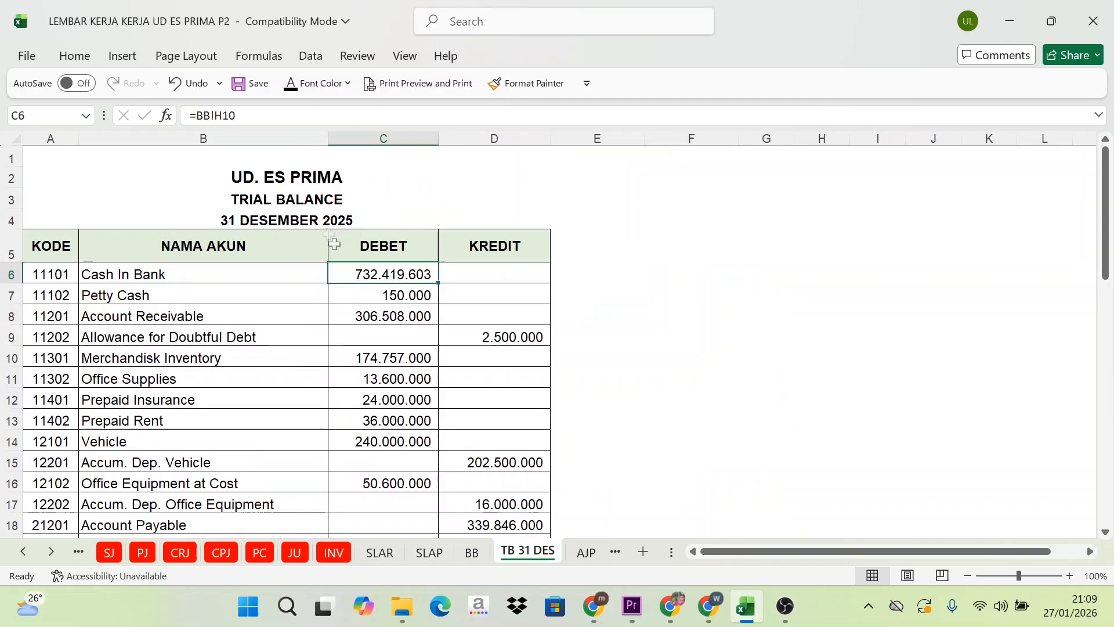
{"action": "left_click", "coordinate": [471, 553]}
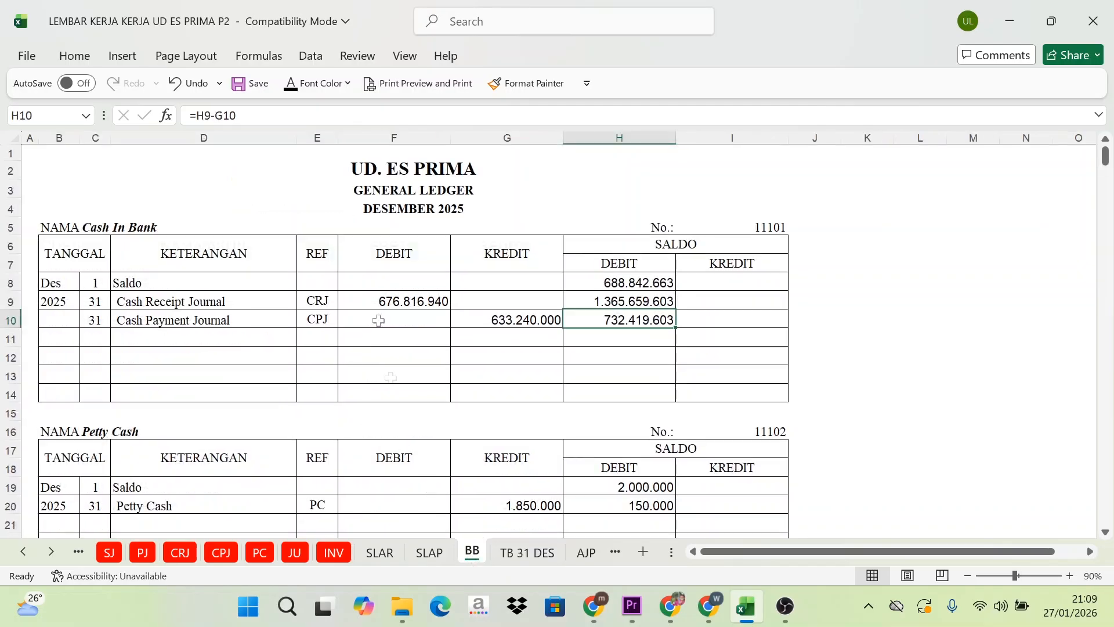
{"action": "scroll", "coordinate": [560, 390], "scroll_direction": "down", "scroll_amount": 8}
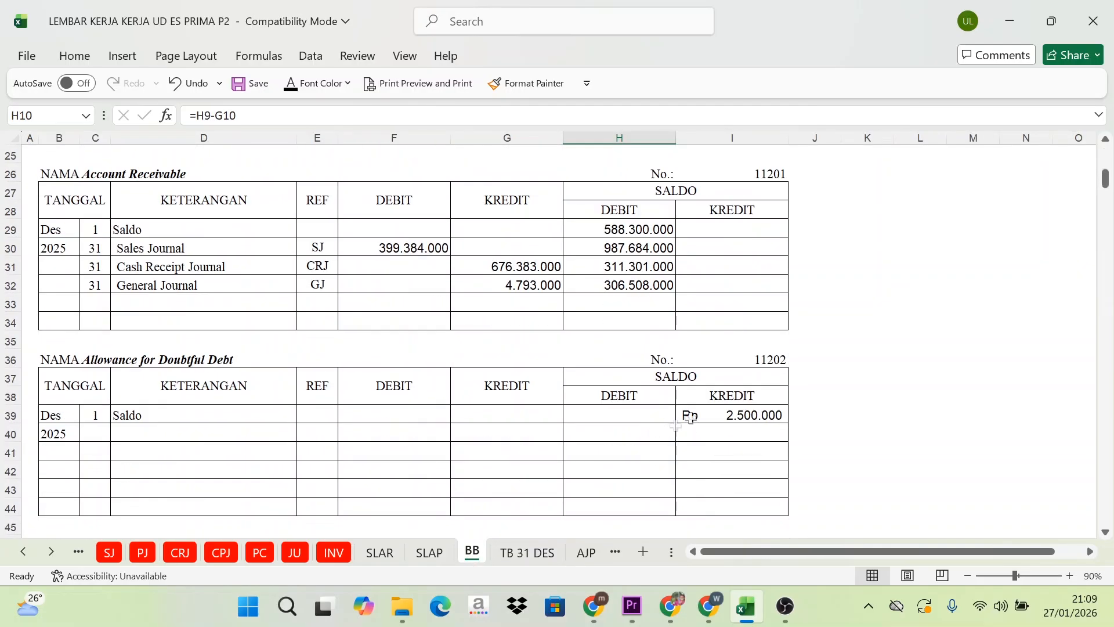
{"action": "left_click", "coordinate": [689, 418]}
{"action": "left_click", "coordinate": [527, 552]}
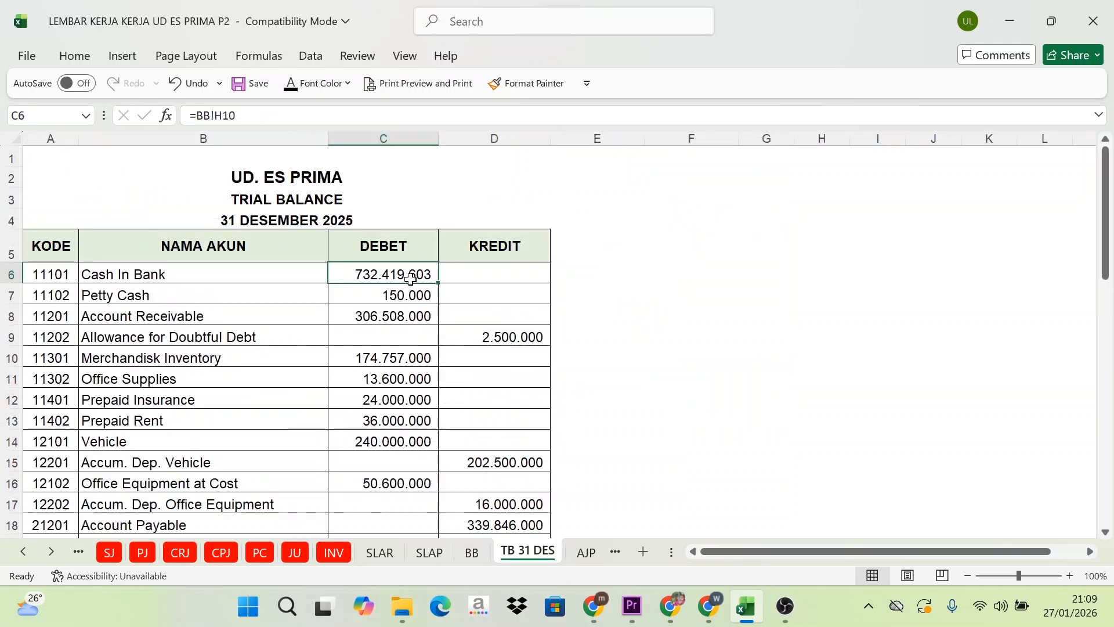
{"action": "left_click", "coordinate": [530, 333]}
{"action": "left_click_drag", "start_coordinate": [429, 274], "coordinate": [455, 336]}
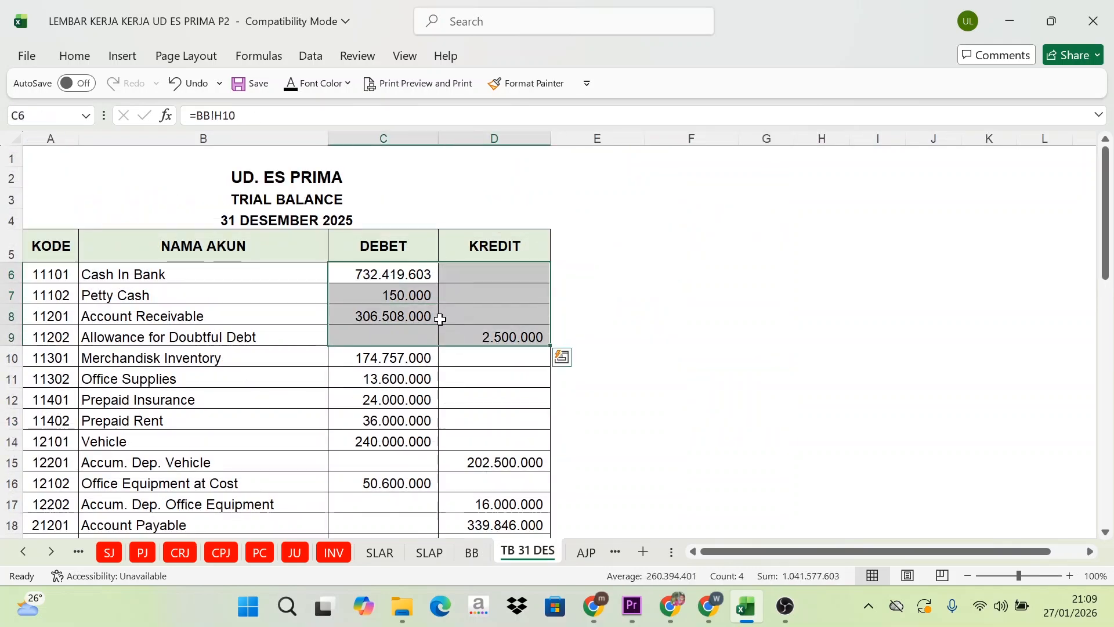
{"action": "left_click", "coordinate": [168, 293]}
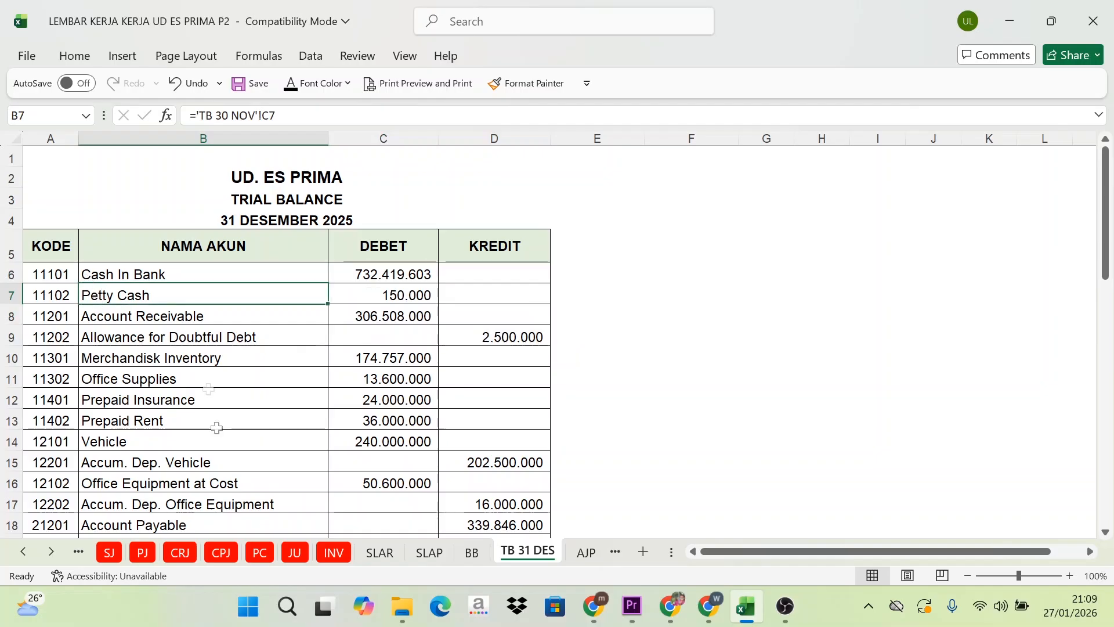